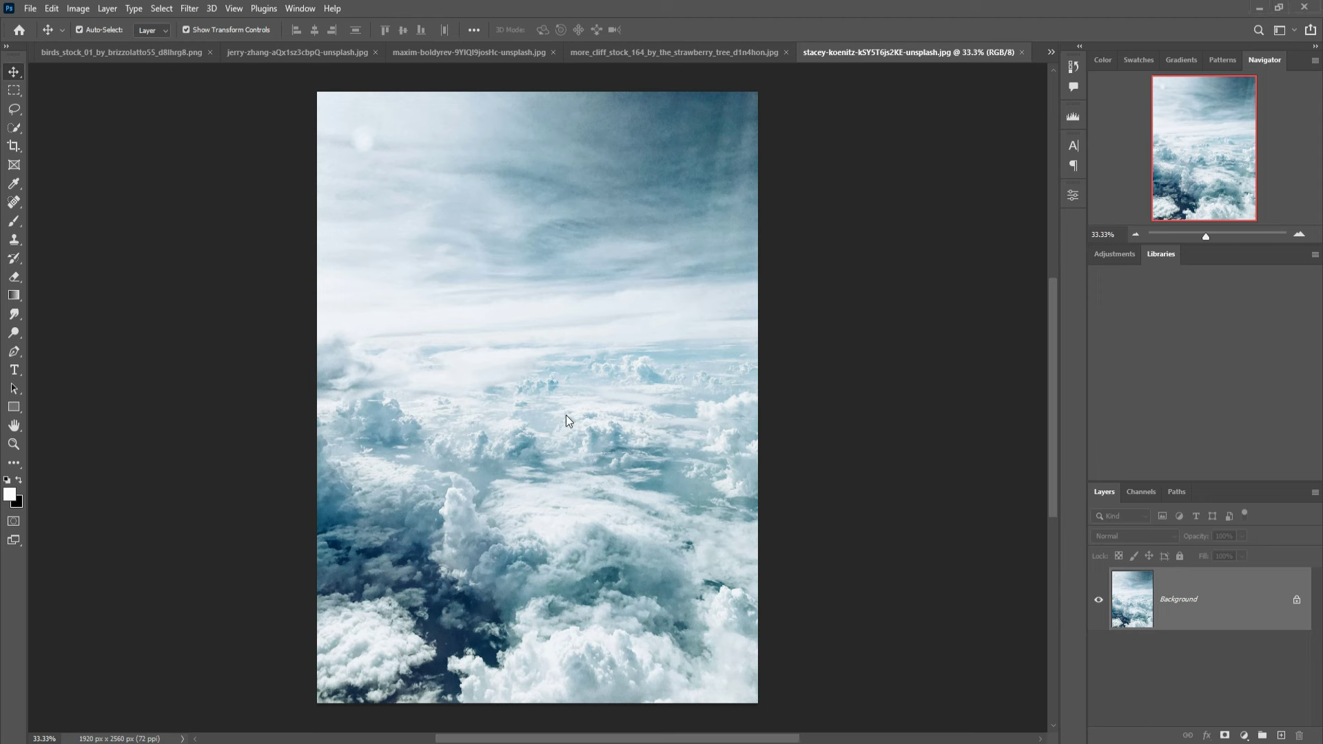
# - Create a new 1280×720 px, 300 ppi document from the recent preset
pyautogui.click(30, 8)
pyautogui.click(43, 24)
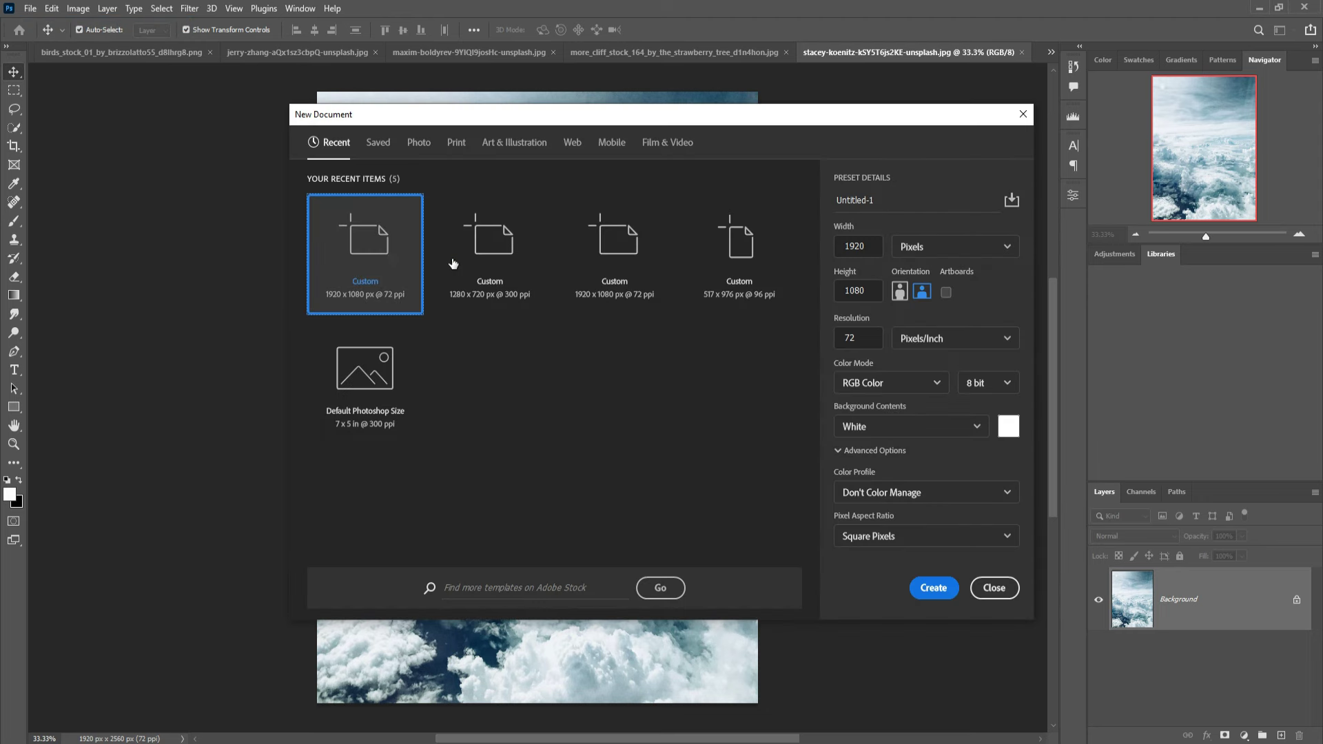
pyautogui.click(482, 259)
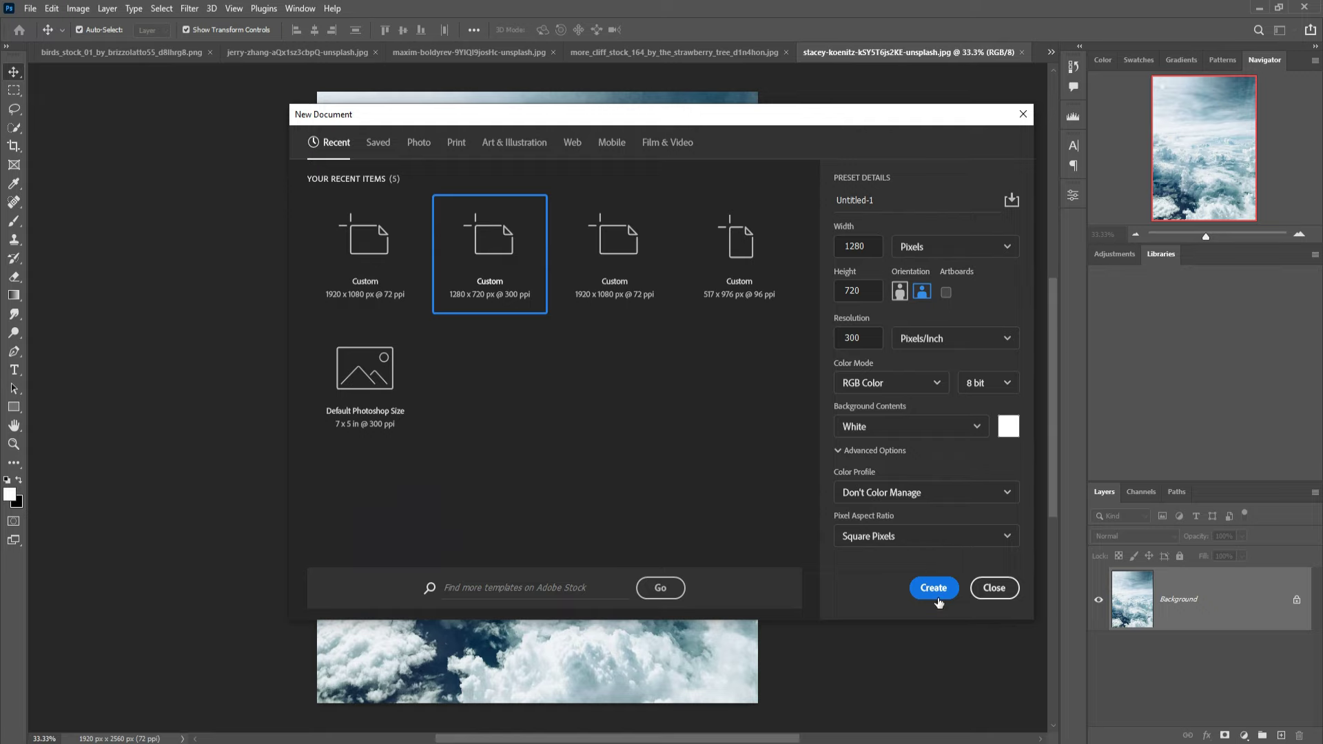
pyautogui.click(936, 597)
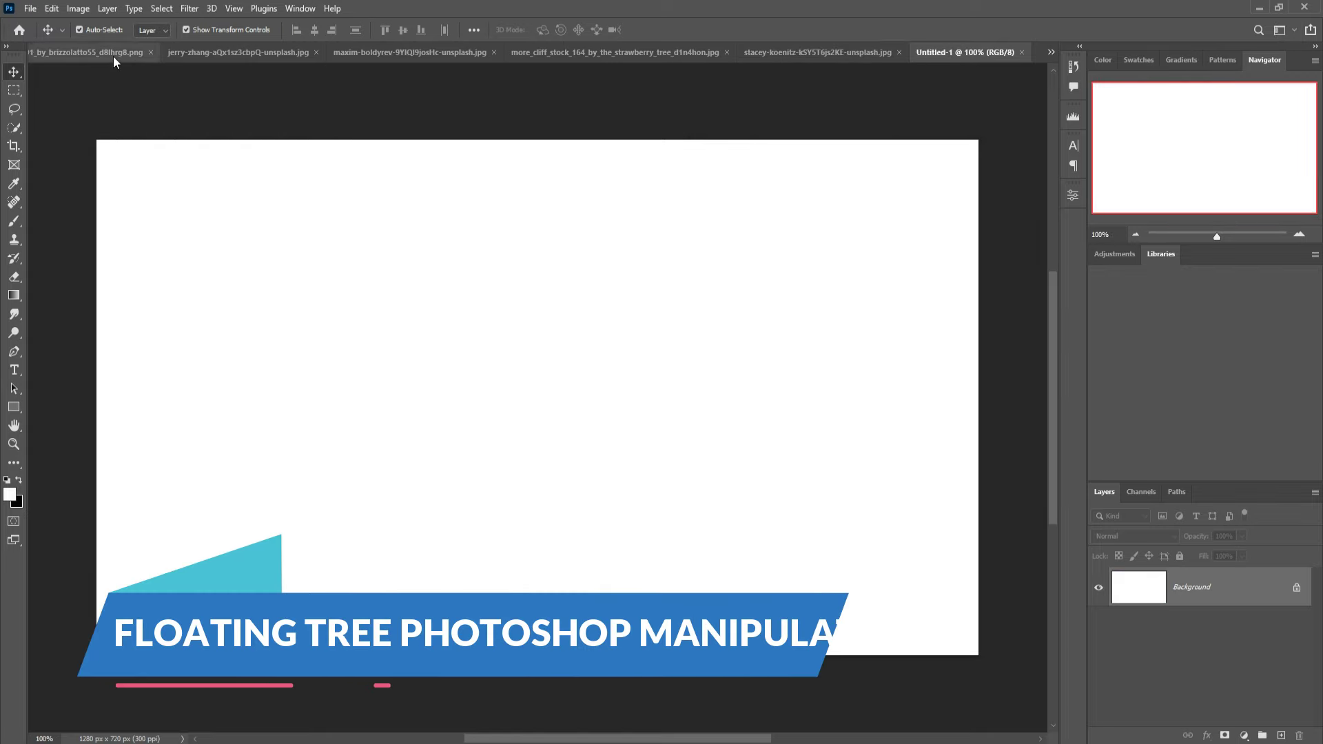
# - Select the lower clouds of the sunset photo and copy them into Untitled-1
pyautogui.click(105, 52)
pyautogui.click(351, 50)
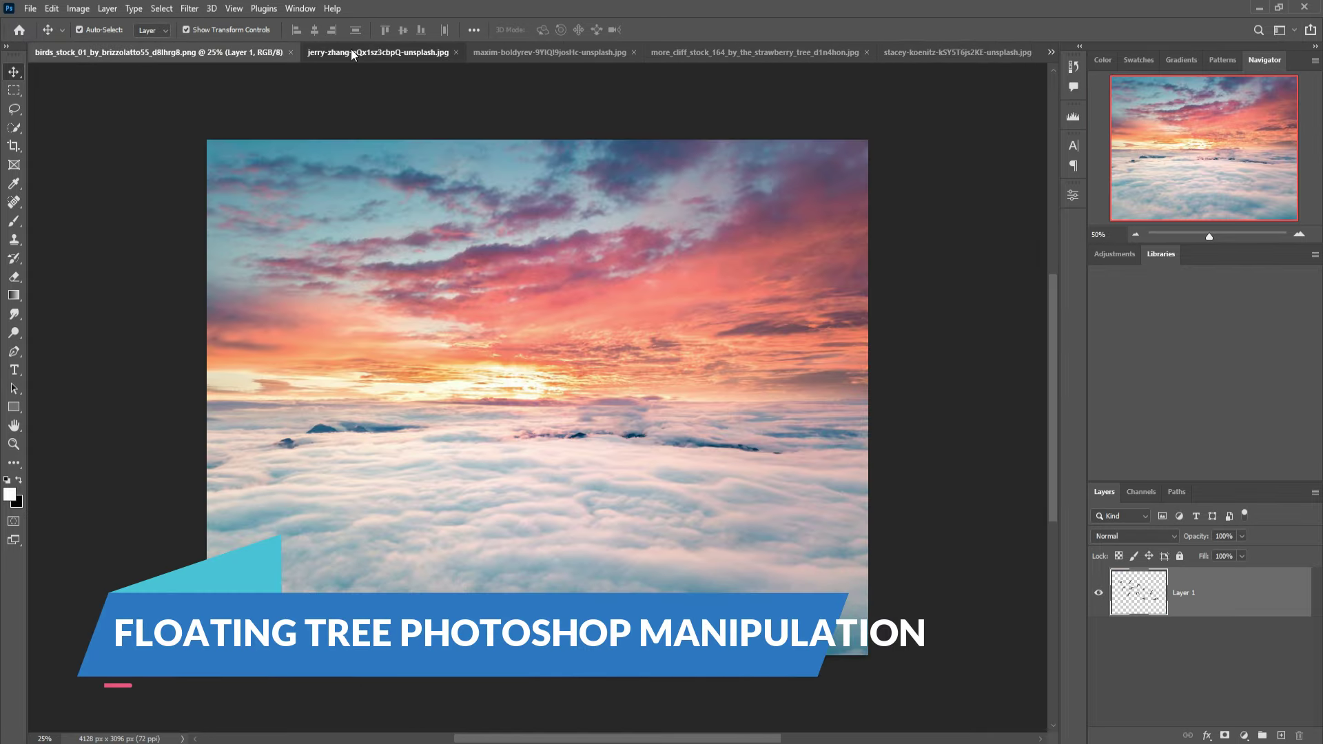
pyautogui.click(15, 92)
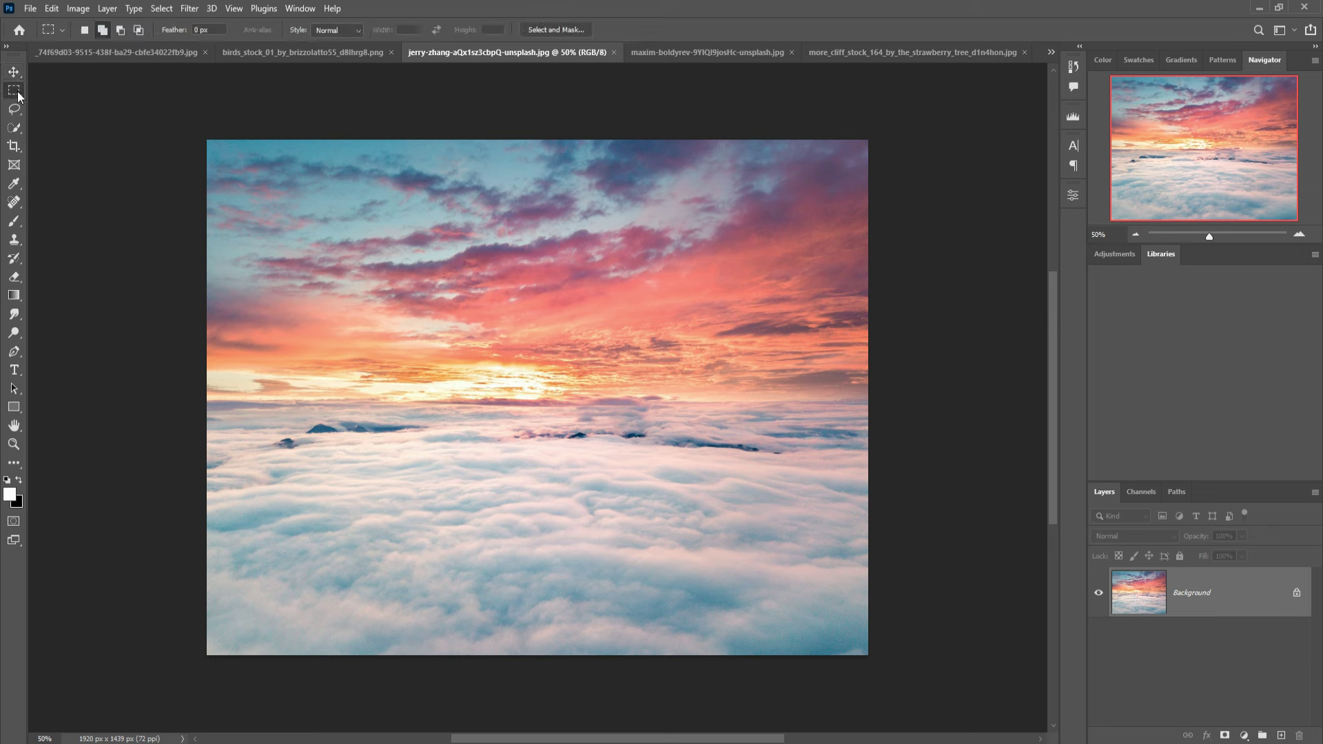
pyautogui.moveTo(208, 416); pyautogui.dragTo(980, 669)
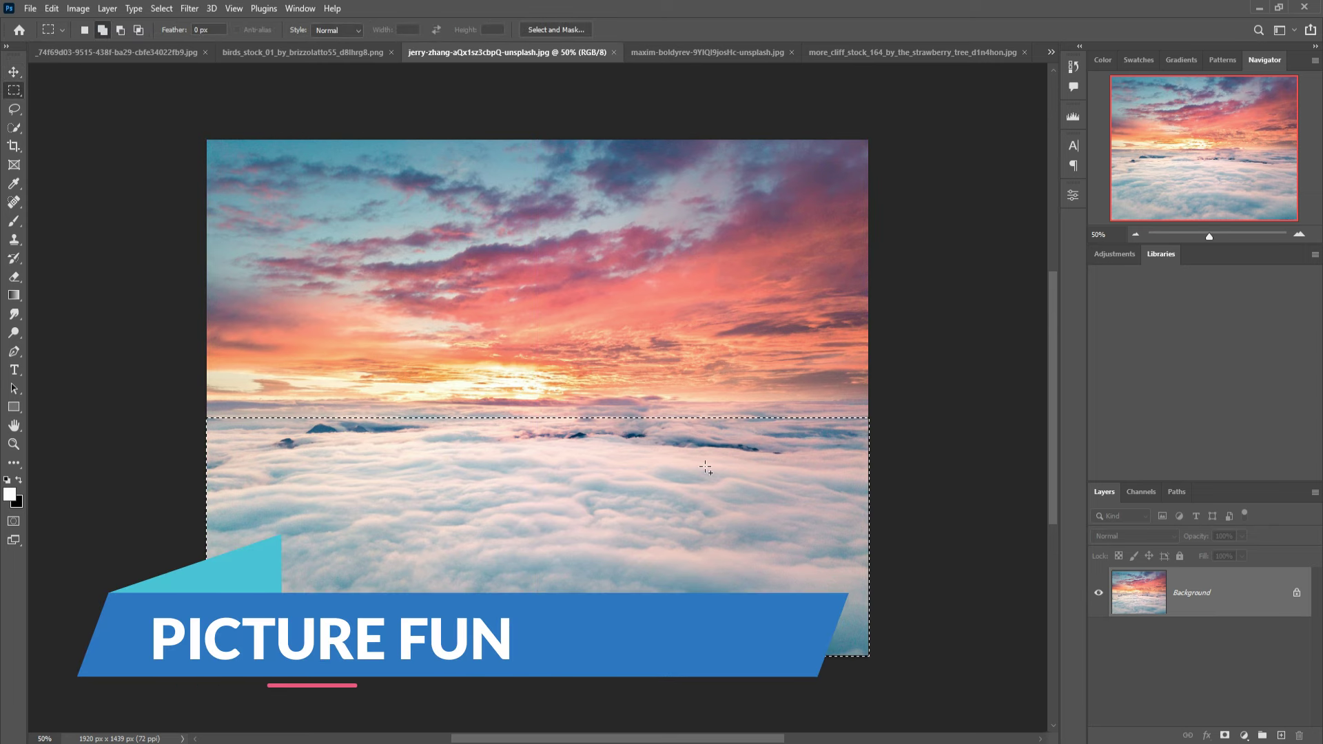
pyautogui.click(11, 76)
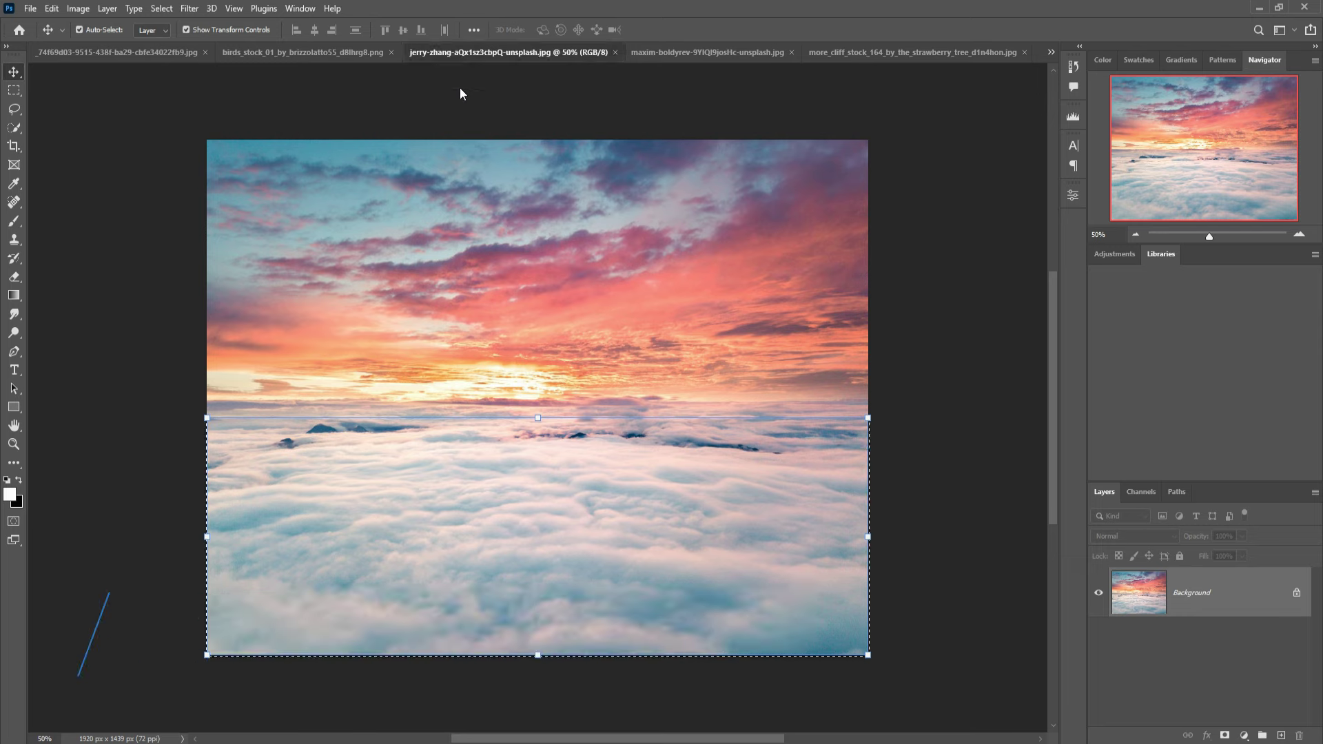
pyautogui.moveTo(450, 54); pyautogui.dragTo(492, 125)
pyautogui.click(1051, 52)
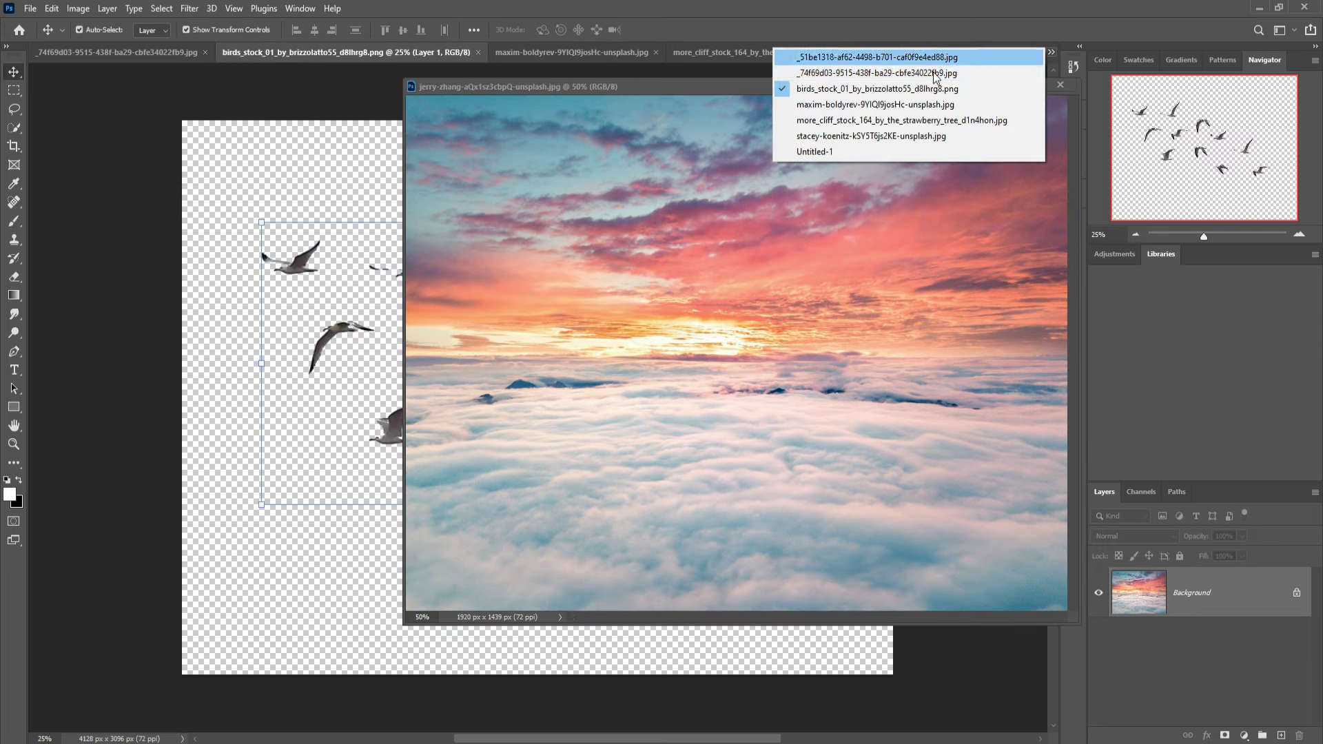
pyautogui.click(804, 153)
pyautogui.moveTo(794, 436); pyautogui.dragTo(328, 476)
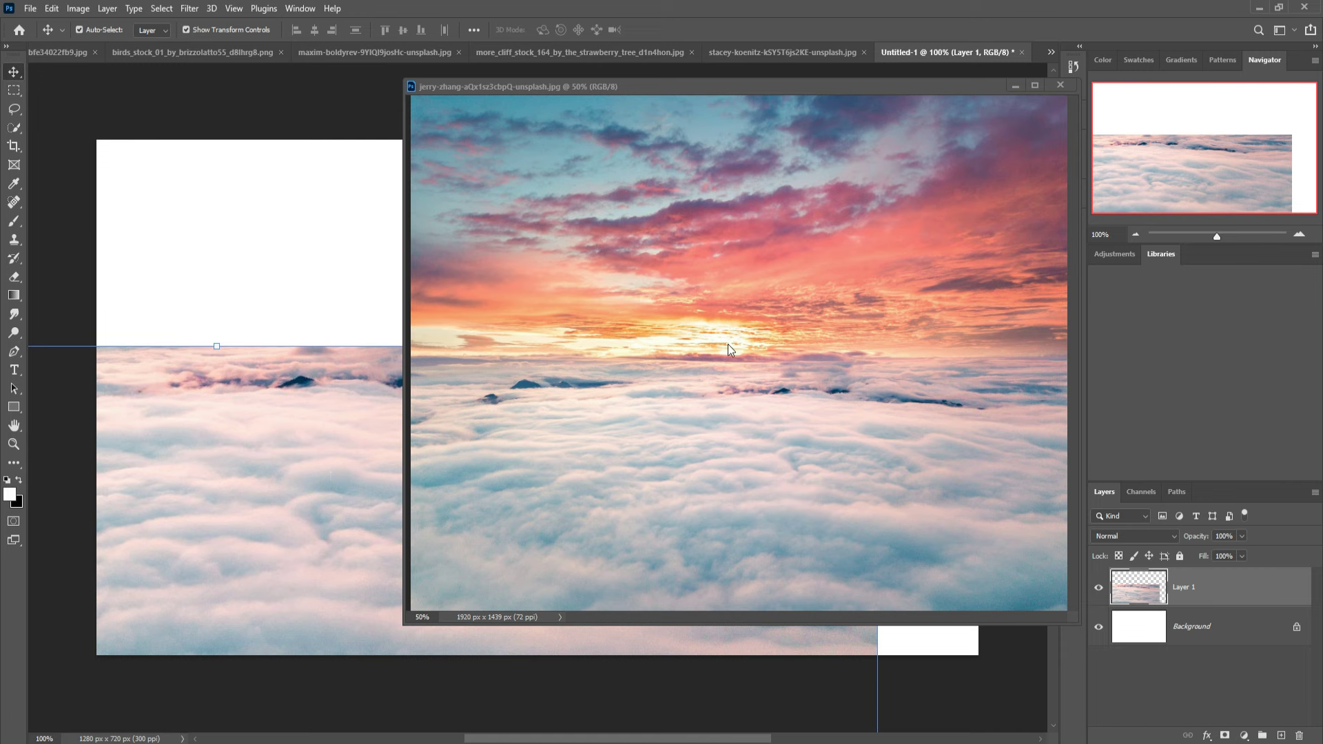
pyautogui.click(1015, 85)
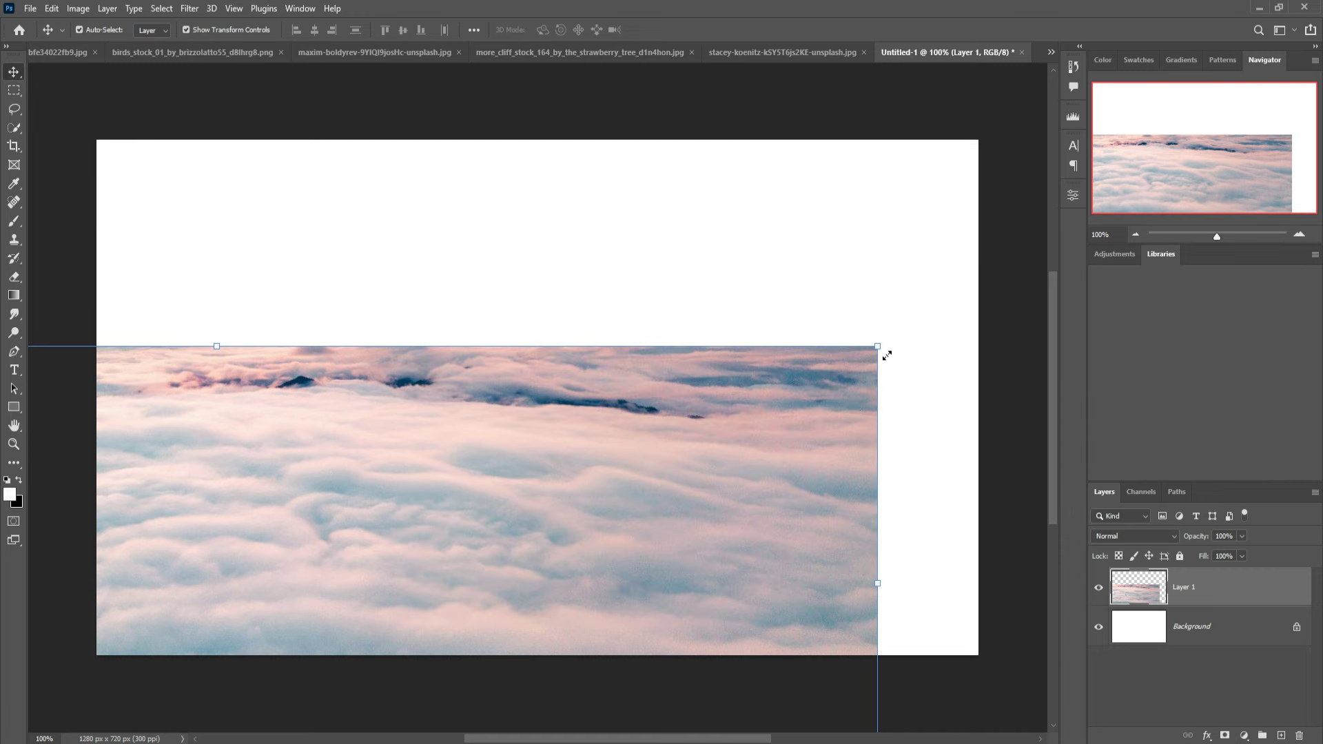
# - Transform the clouds into a full-width strip along the canvas bottom
pyautogui.moveTo(860, 377); pyautogui.dragTo(847, 470)
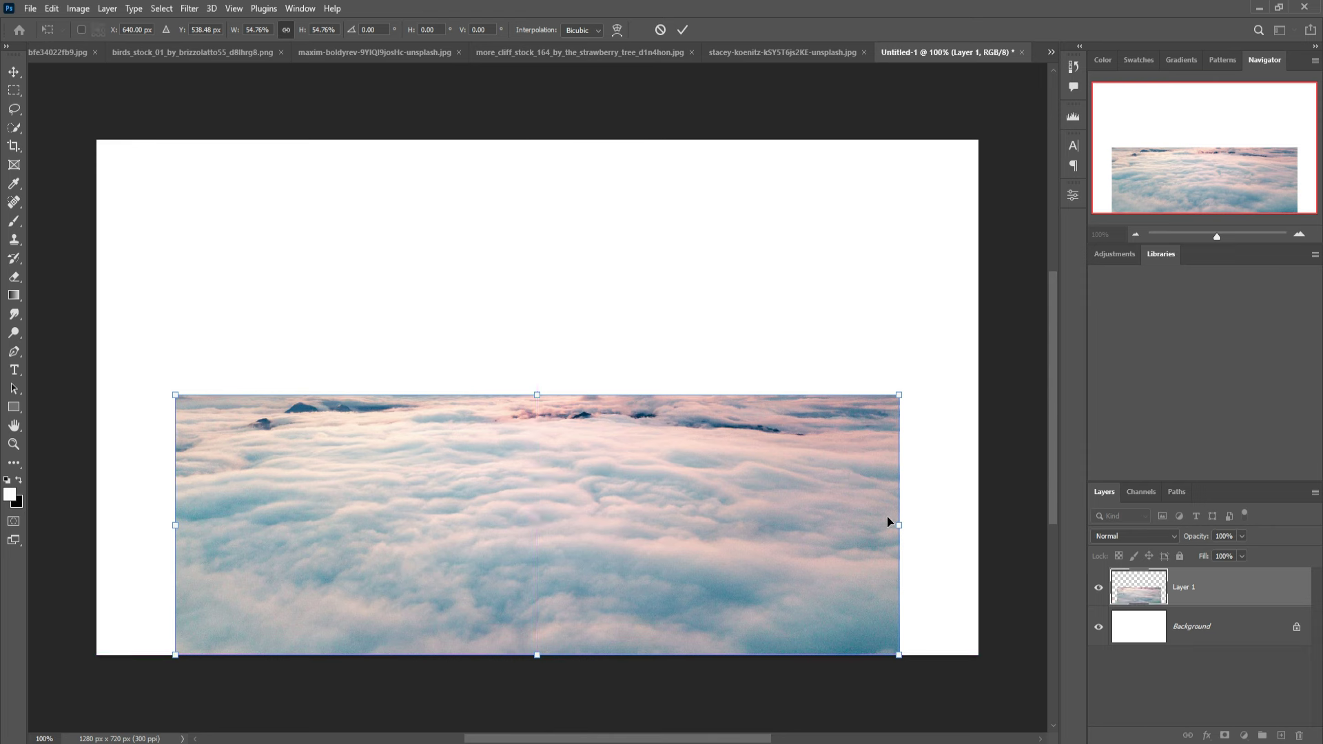
pyautogui.moveTo(909, 536); pyautogui.dragTo(979, 536)
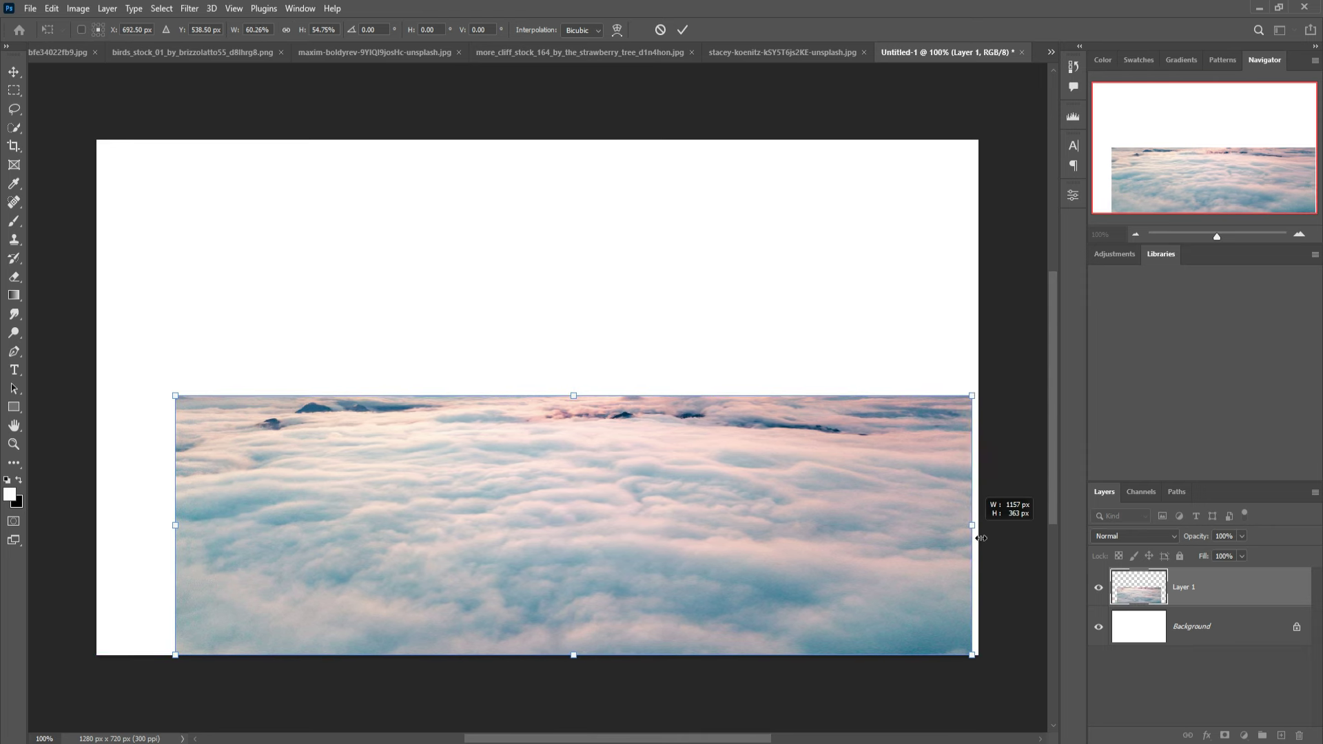
pyautogui.moveTo(181, 533); pyautogui.dragTo(97, 532)
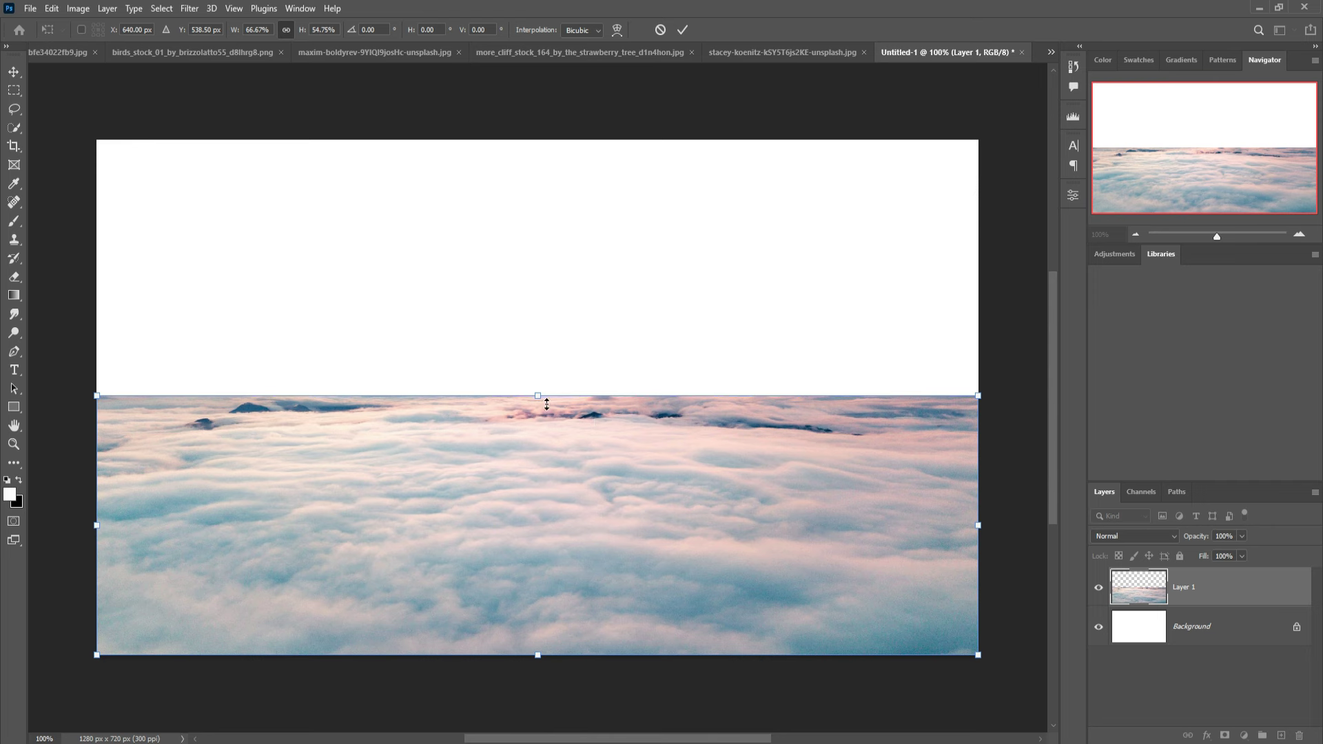
pyautogui.moveTo(547, 404); pyautogui.dragTo(551, 484)
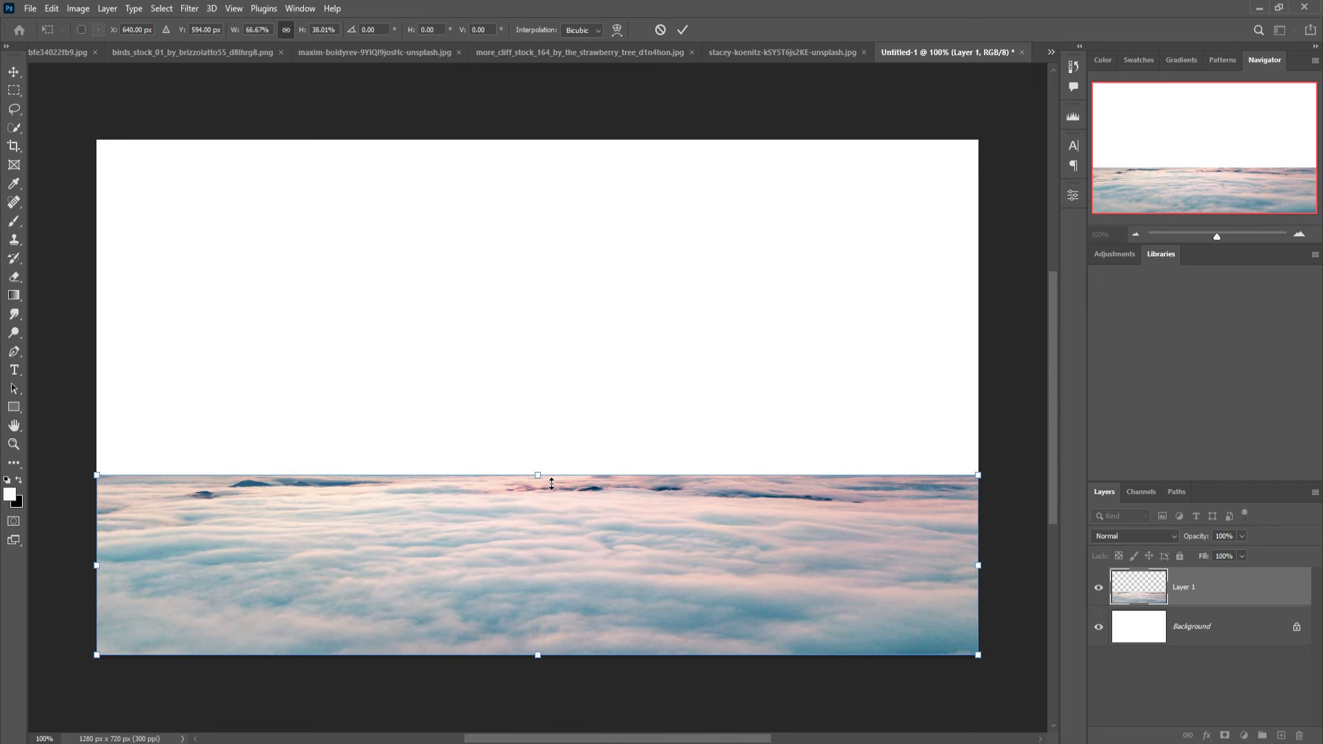
pyautogui.click(681, 30)
pyautogui.click(190, 9)
# - Use Camera Raw HSL to set saturation to Reds -48, Oranges -60, Yellows -38
pyautogui.click(220, 117)
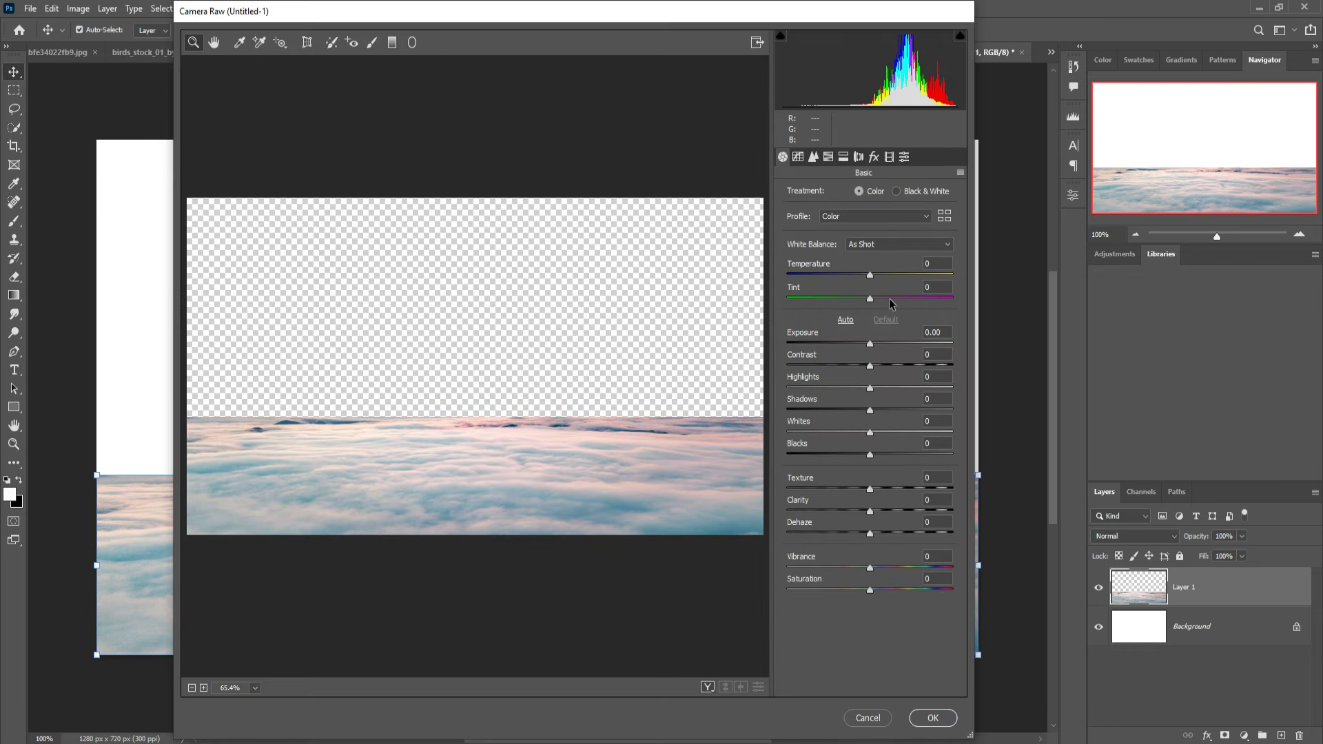
pyautogui.click(830, 157)
pyautogui.click(838, 196)
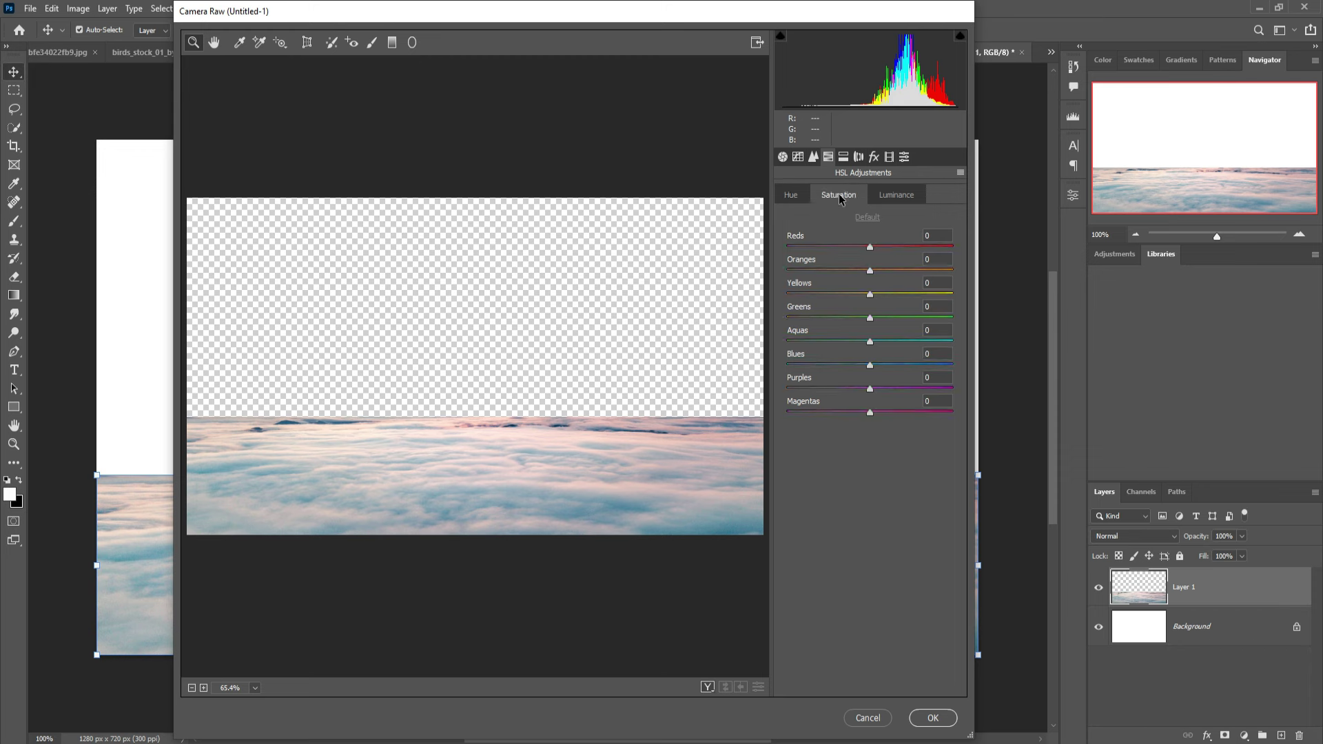
pyautogui.moveTo(870, 271)
pyautogui.mouseDown()
pyautogui.moveTo(824, 271)
pyautogui.moveTo(832, 247)
pyautogui.mouseUp()
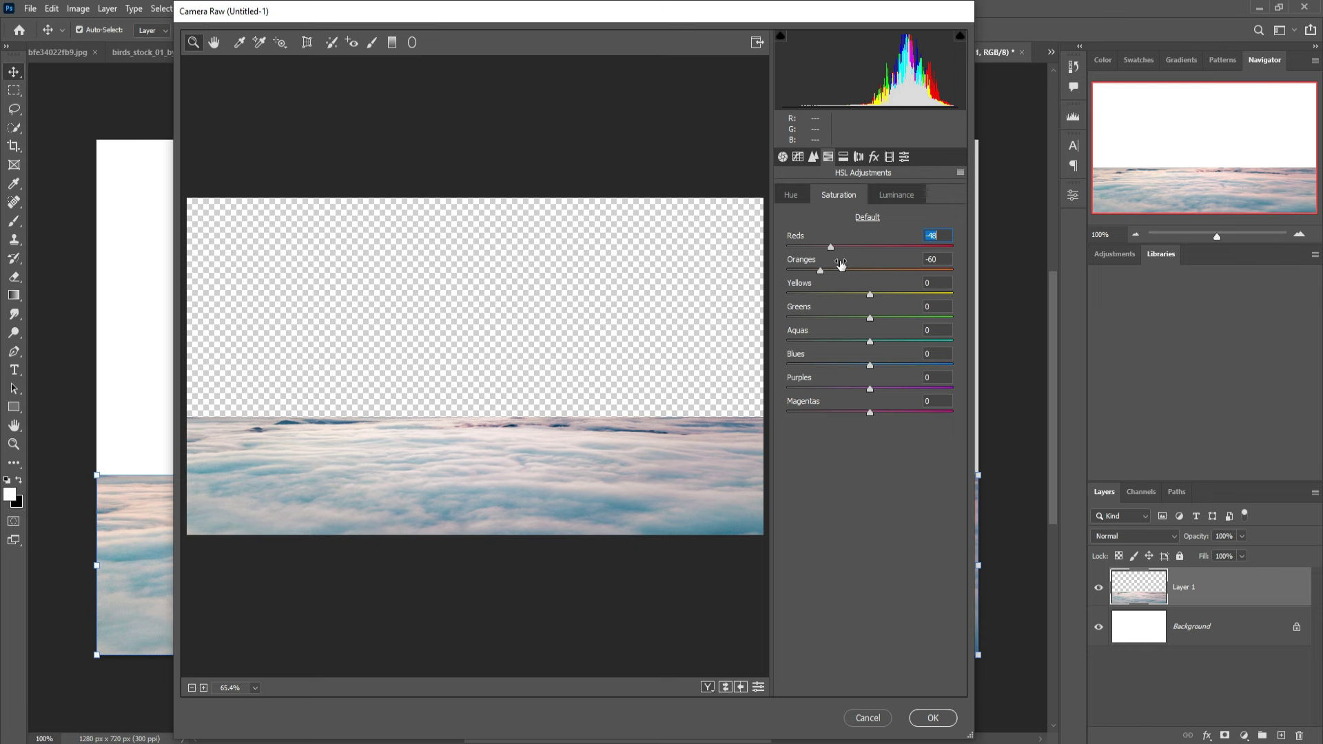
pyautogui.moveTo(854, 295); pyautogui.dragTo(839, 295)
pyautogui.click(930, 717)
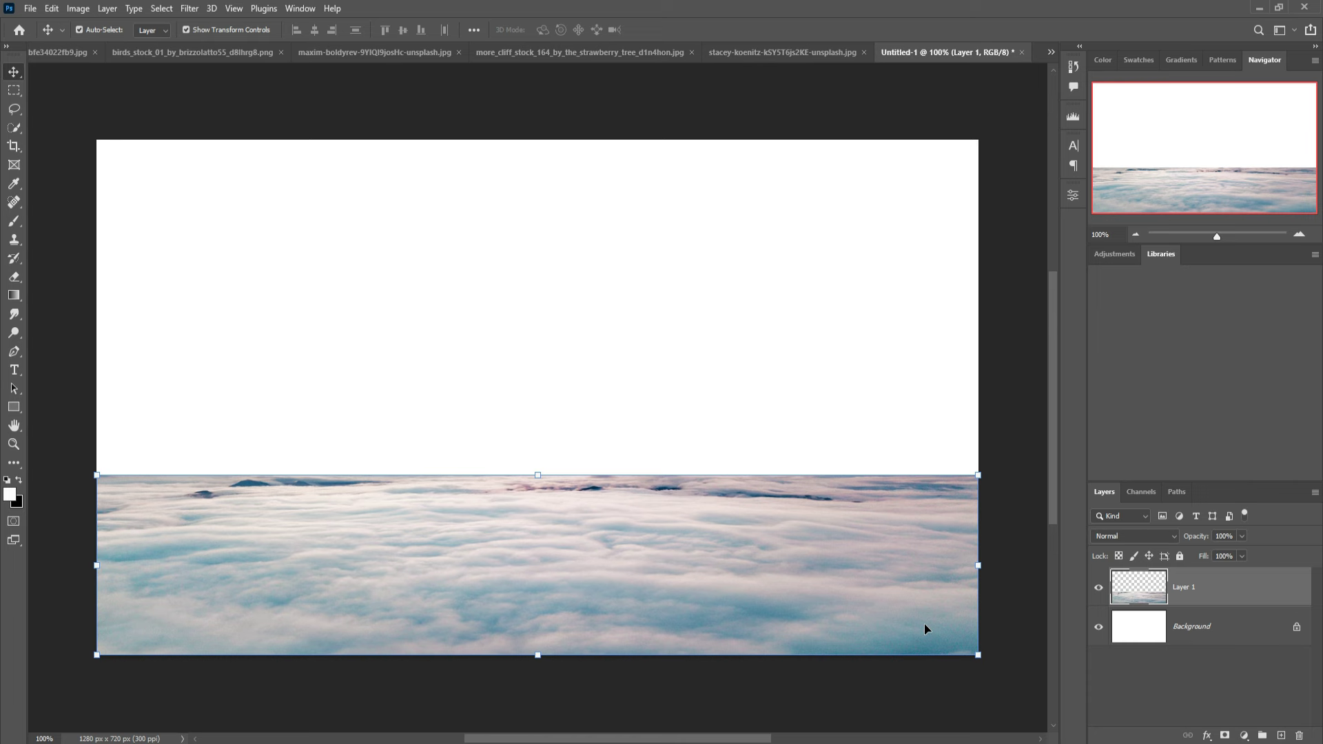
# - Select the sky above the clouds in the tall clouds photo and copy it into Untitled-1
pyautogui.click(770, 52)
pyautogui.click(15, 93)
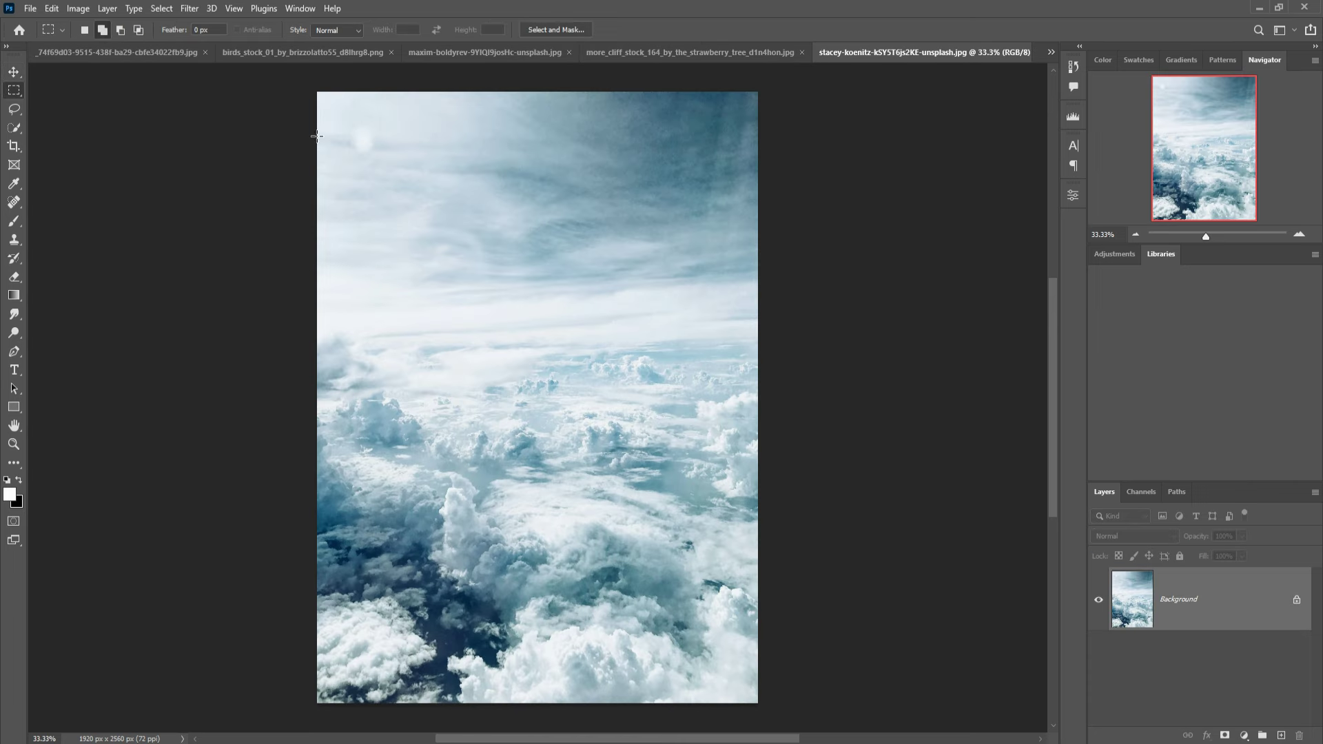
pyautogui.moveTo(317, 92); pyautogui.dragTo(900, 346)
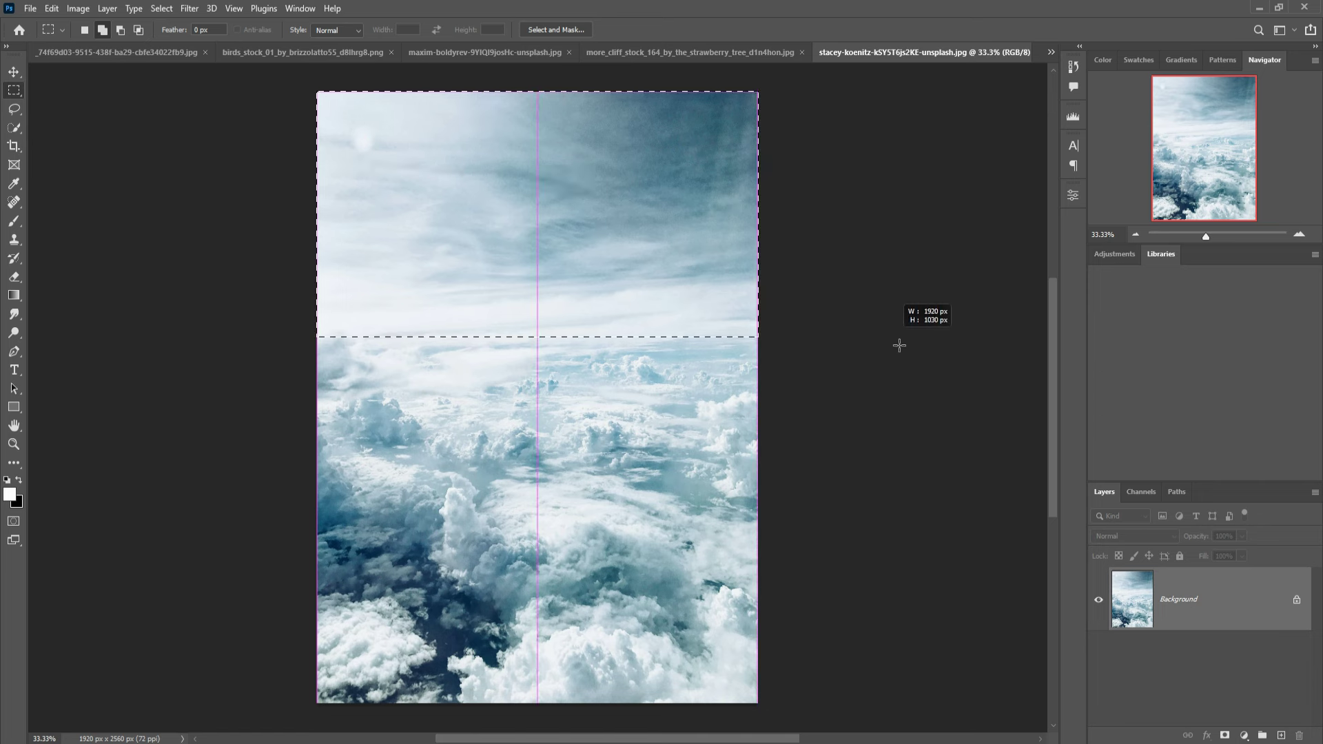
pyautogui.moveTo(900, 346); pyautogui.dragTo(912, 352)
pyautogui.press('v')
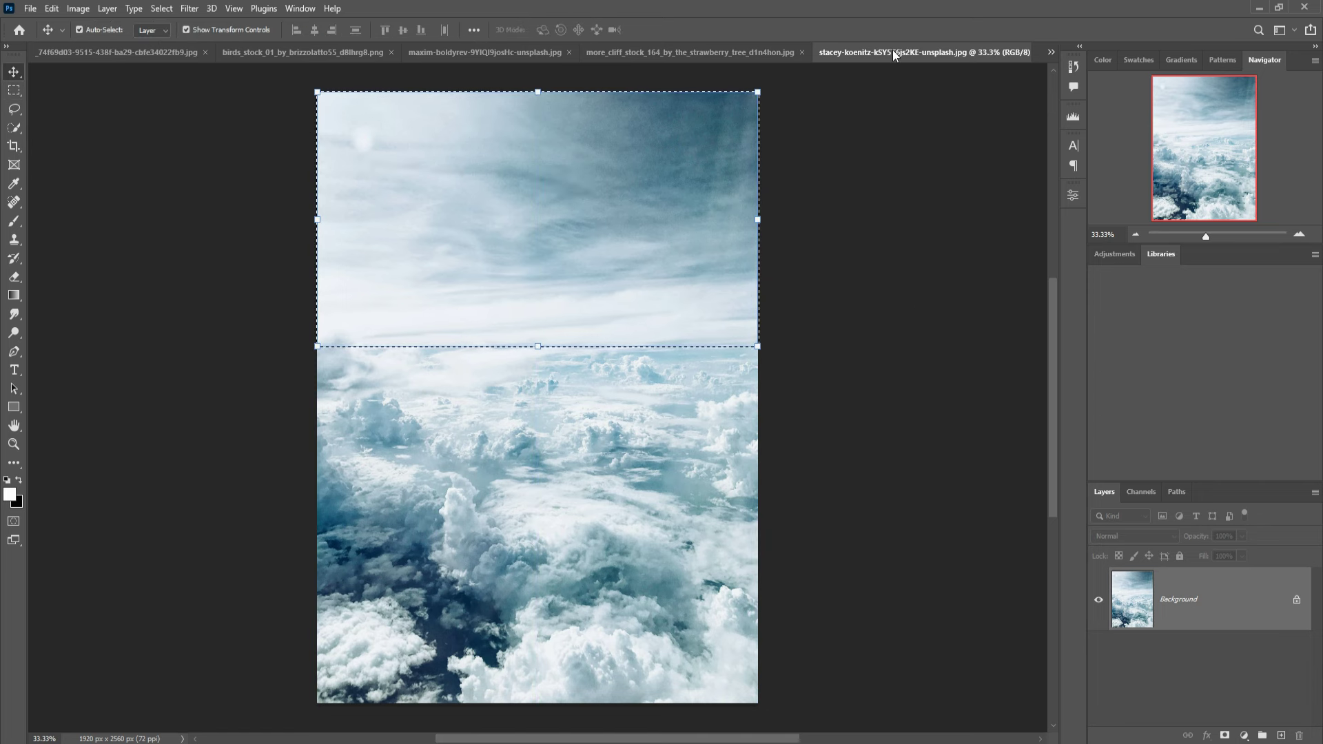
pyautogui.moveTo(892, 51); pyautogui.dragTo(888, 81)
pyautogui.moveTo(979, 194); pyautogui.dragTo(598, 267)
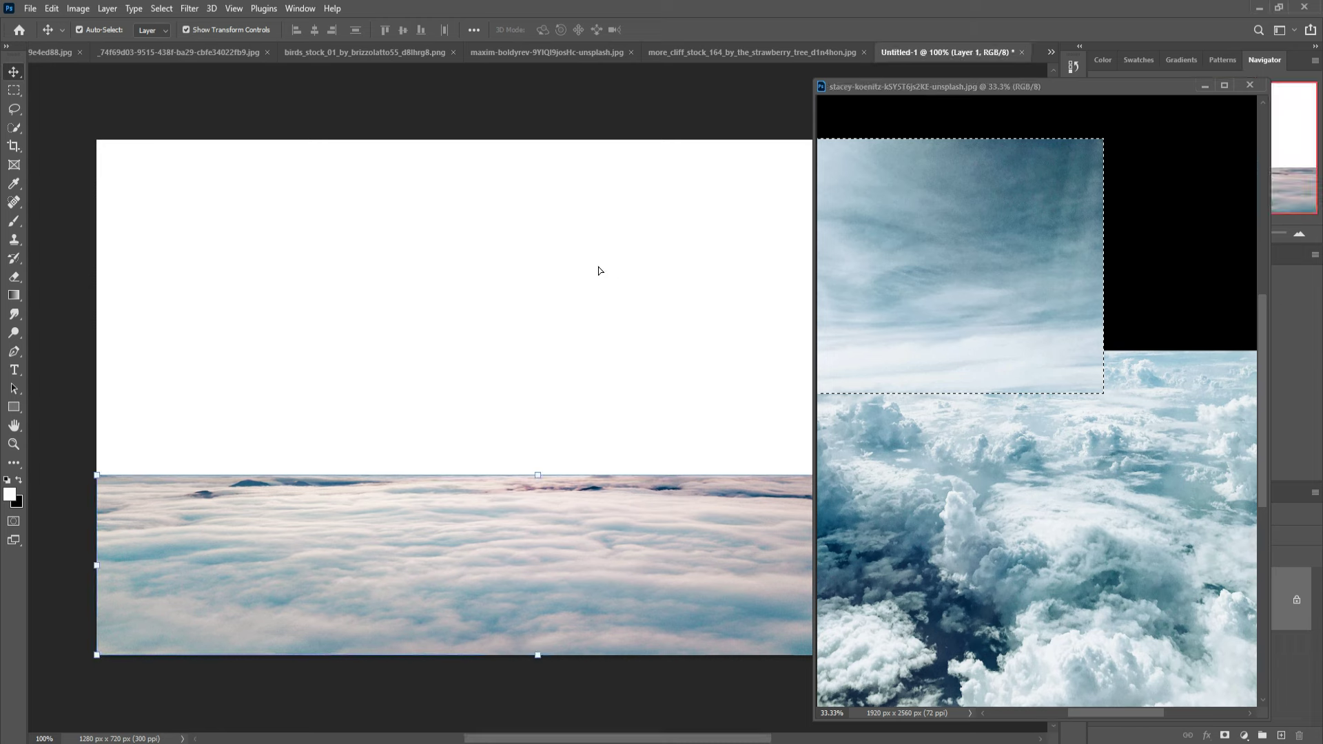
pyautogui.click(1208, 85)
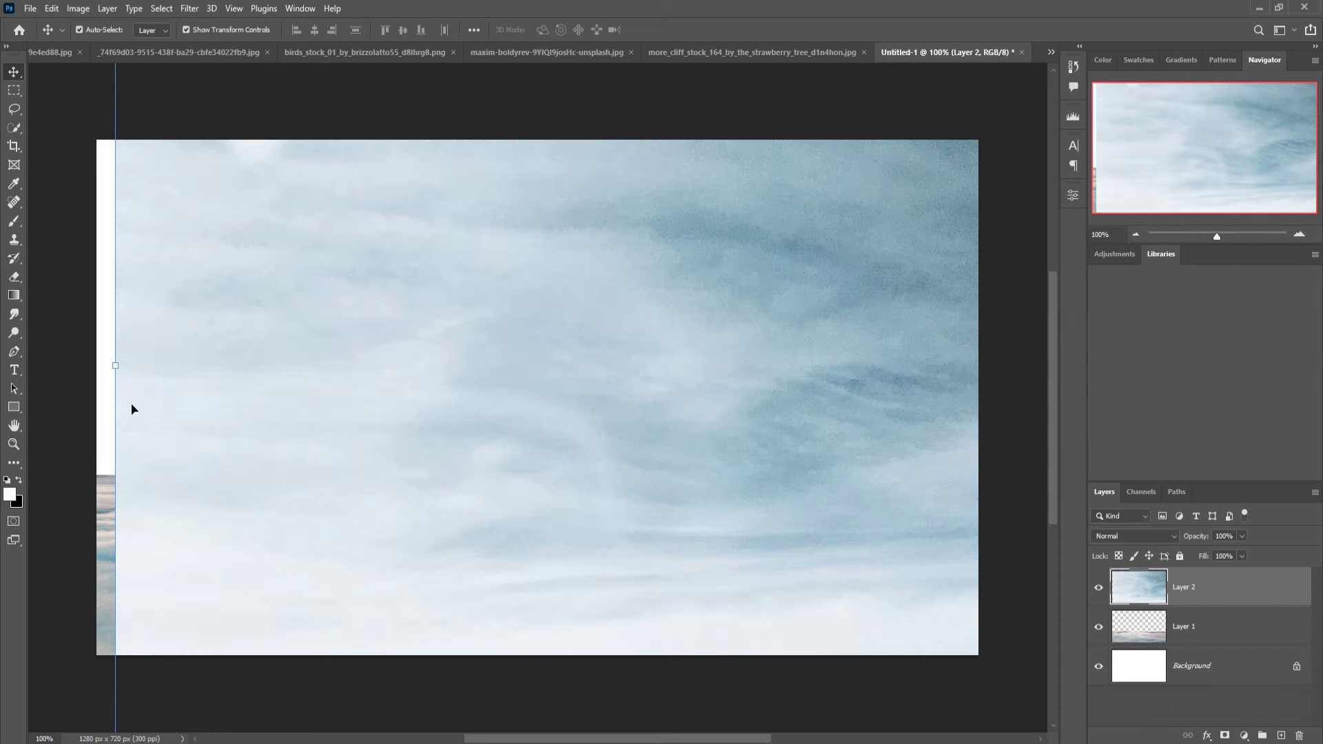
# - Stretch the sky across the canvas top and move Layer 2 below the cloud strip
pyautogui.moveTo(115, 366); pyautogui.dragTo(822, 366)
pyautogui.moveTo(871, 314)
pyautogui.mouseDown()
pyautogui.moveTo(192, 304)
pyautogui.moveTo(154, 283)
pyautogui.moveTo(153, 269)
pyautogui.moveTo(192, 272)
pyautogui.mouseUp()
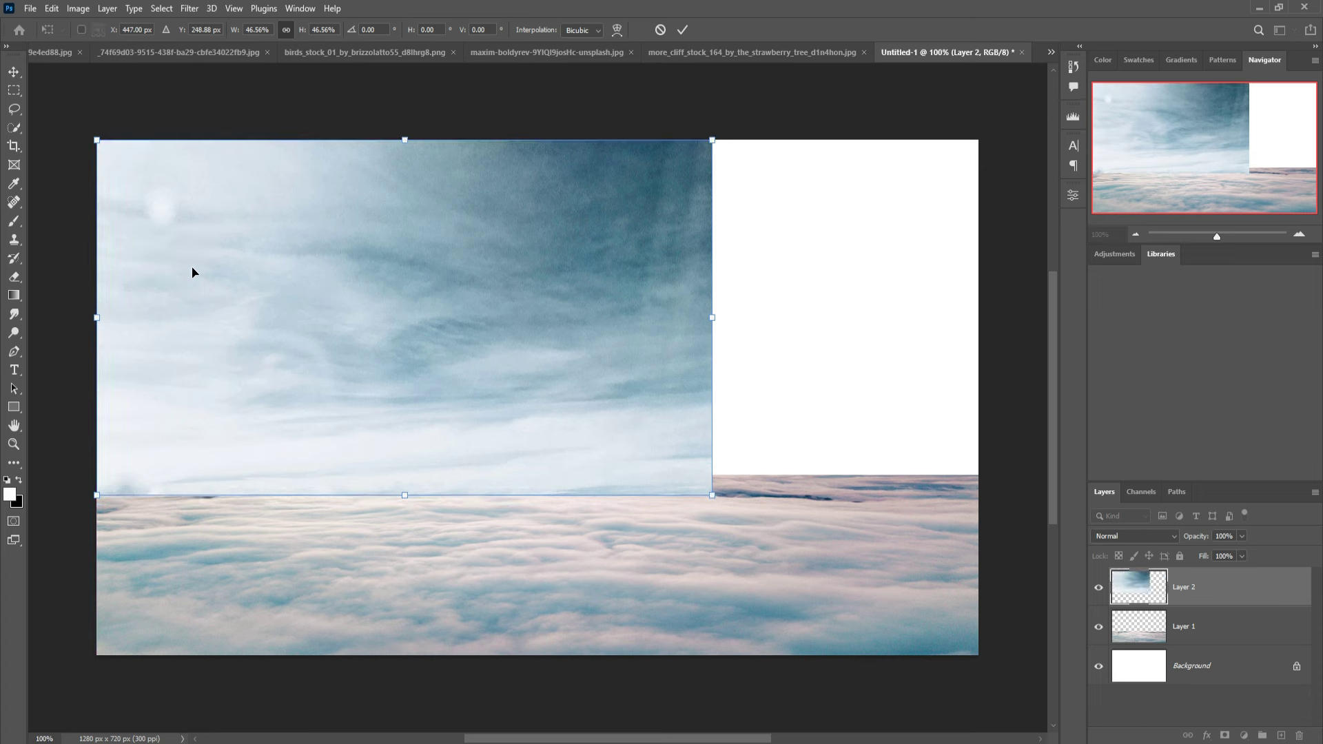
pyautogui.moveTo(737, 328); pyautogui.dragTo(979, 328)
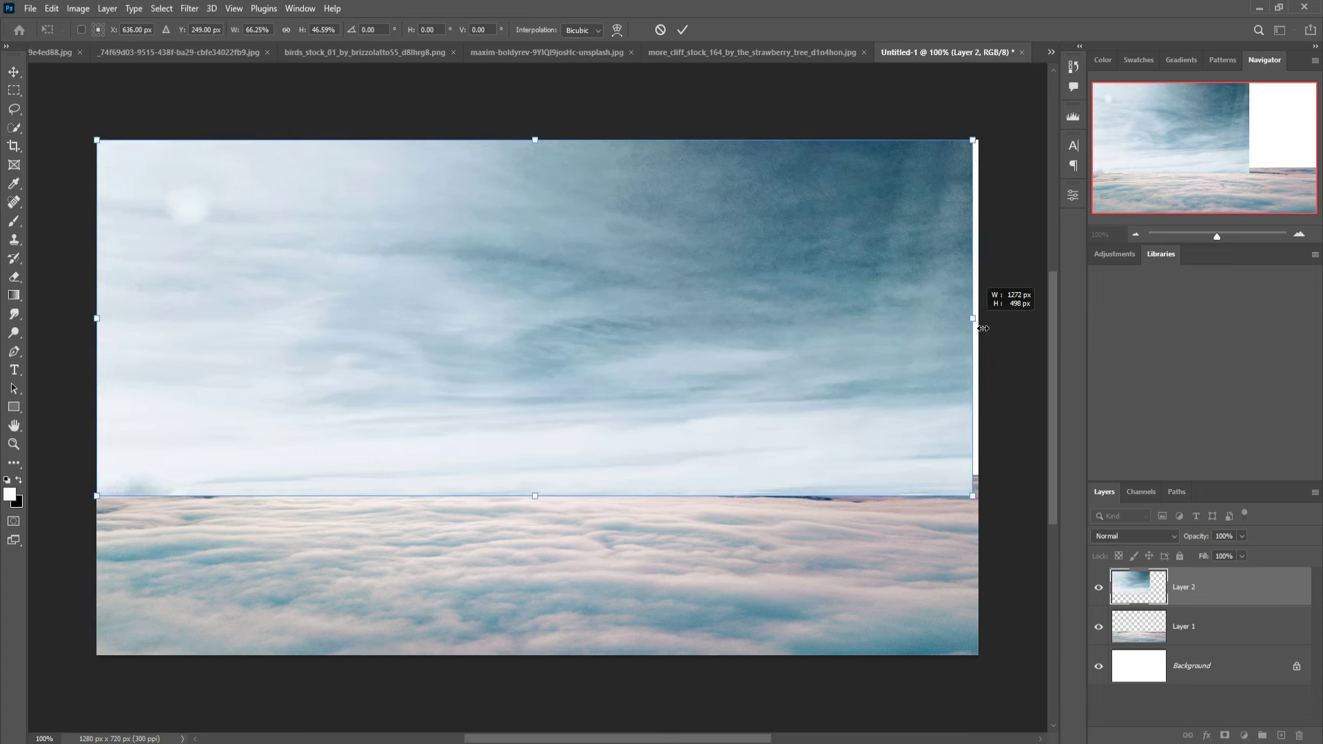
pyautogui.click(680, 30)
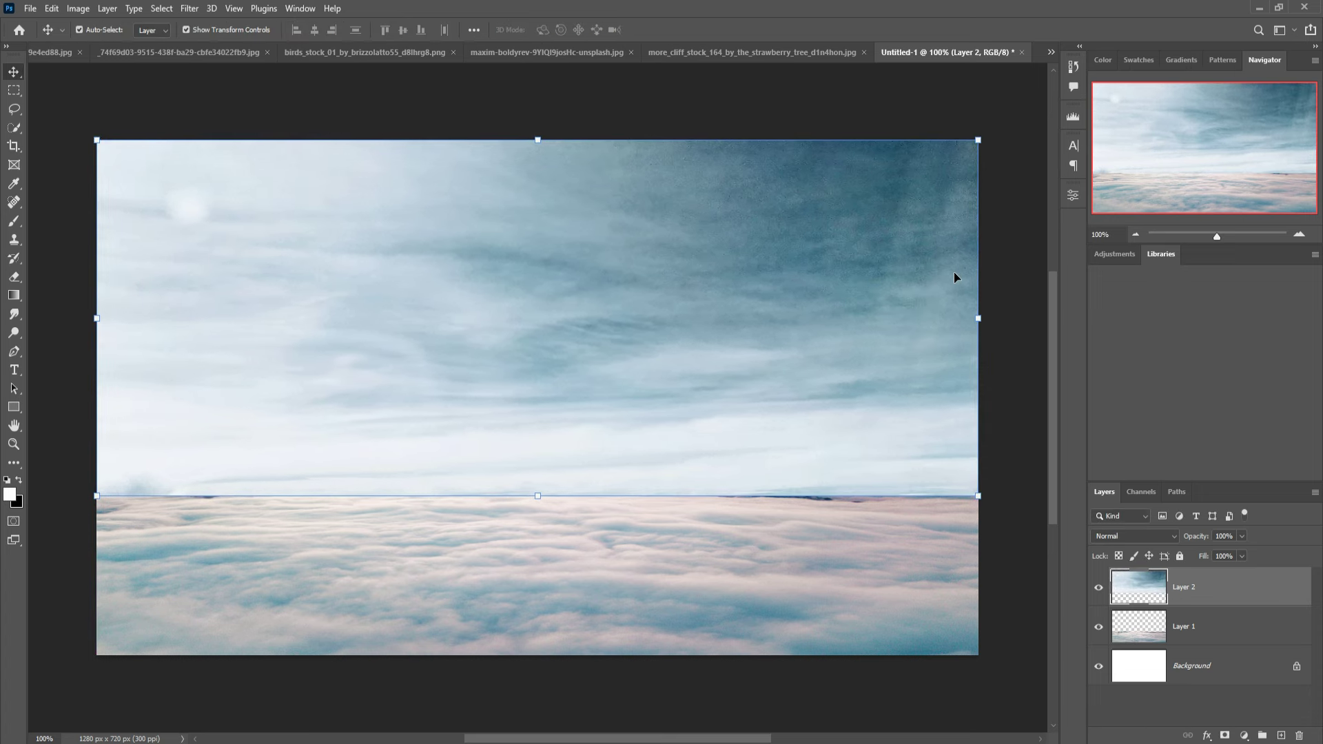
pyautogui.moveTo(1255, 613); pyautogui.dragTo(1264, 643)
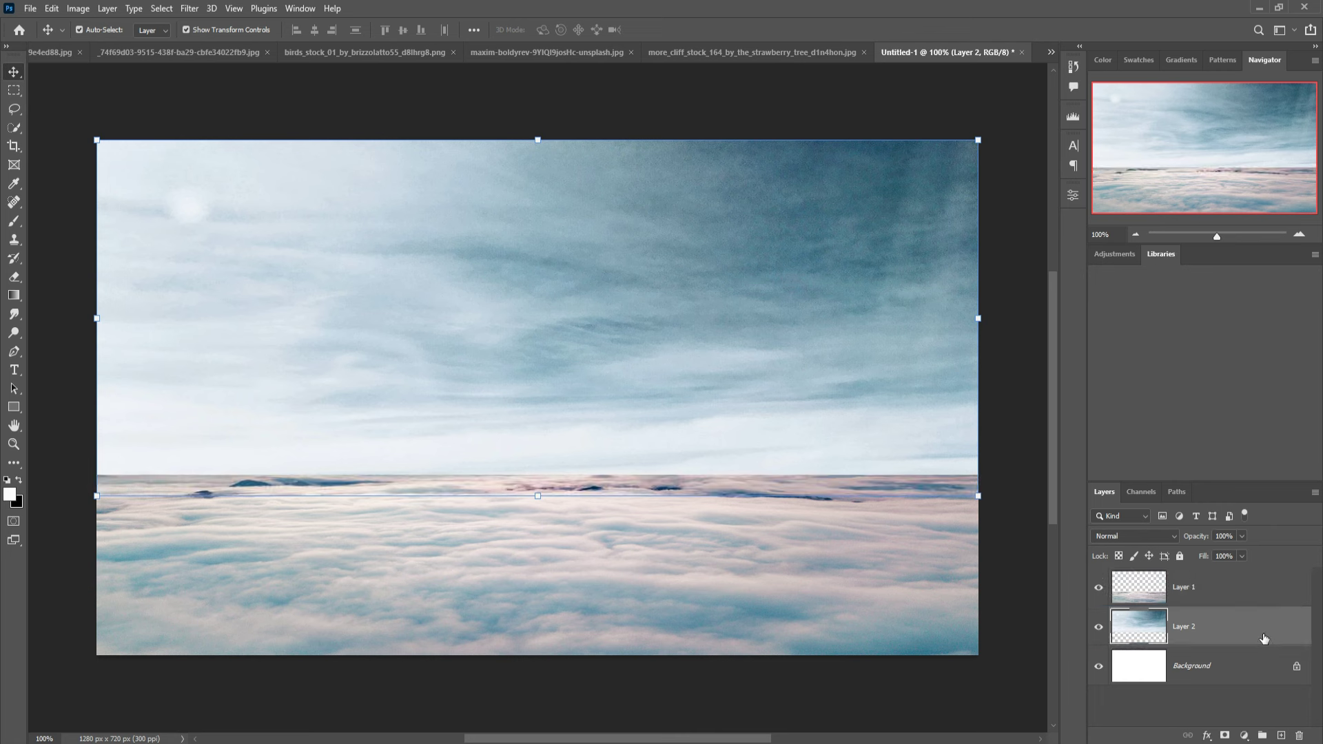
# - Add a mask to Layer 1 and paint black with a soft round brush along the horizon seam
pyautogui.click(1209, 603)
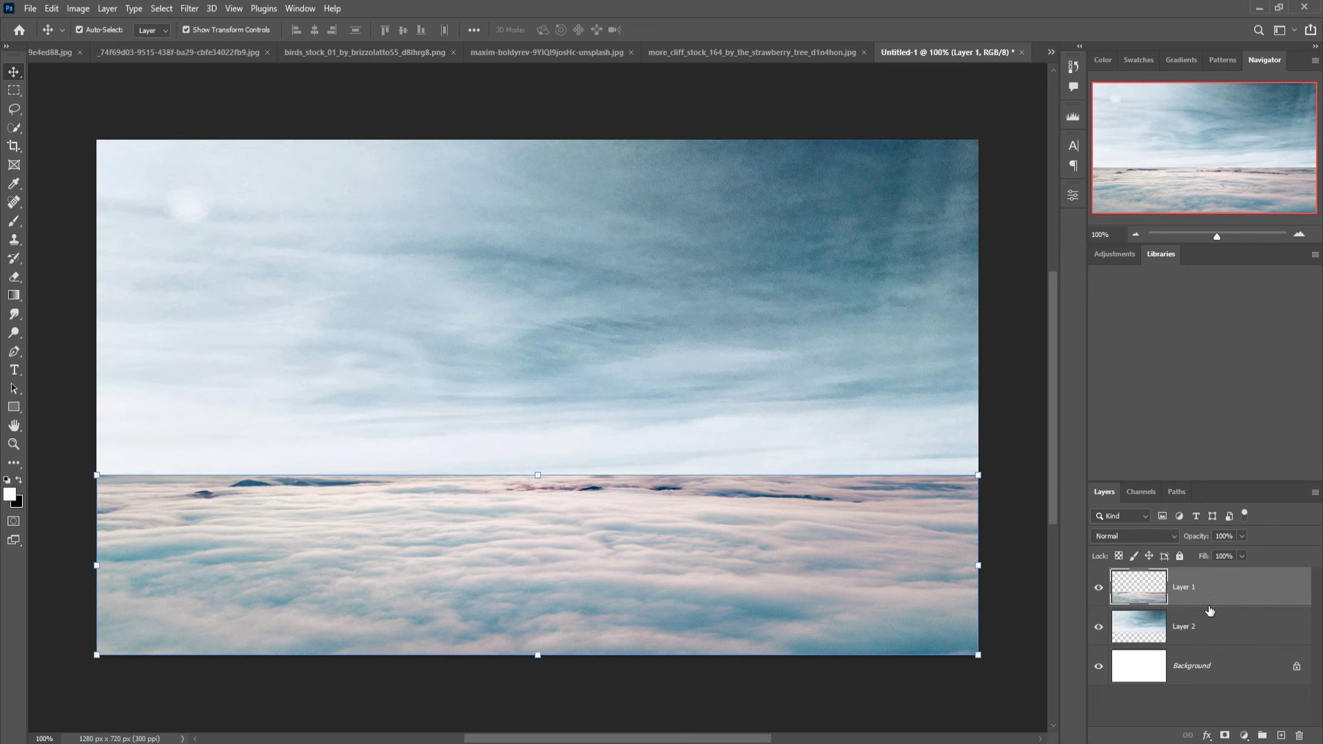
pyautogui.click(1225, 735)
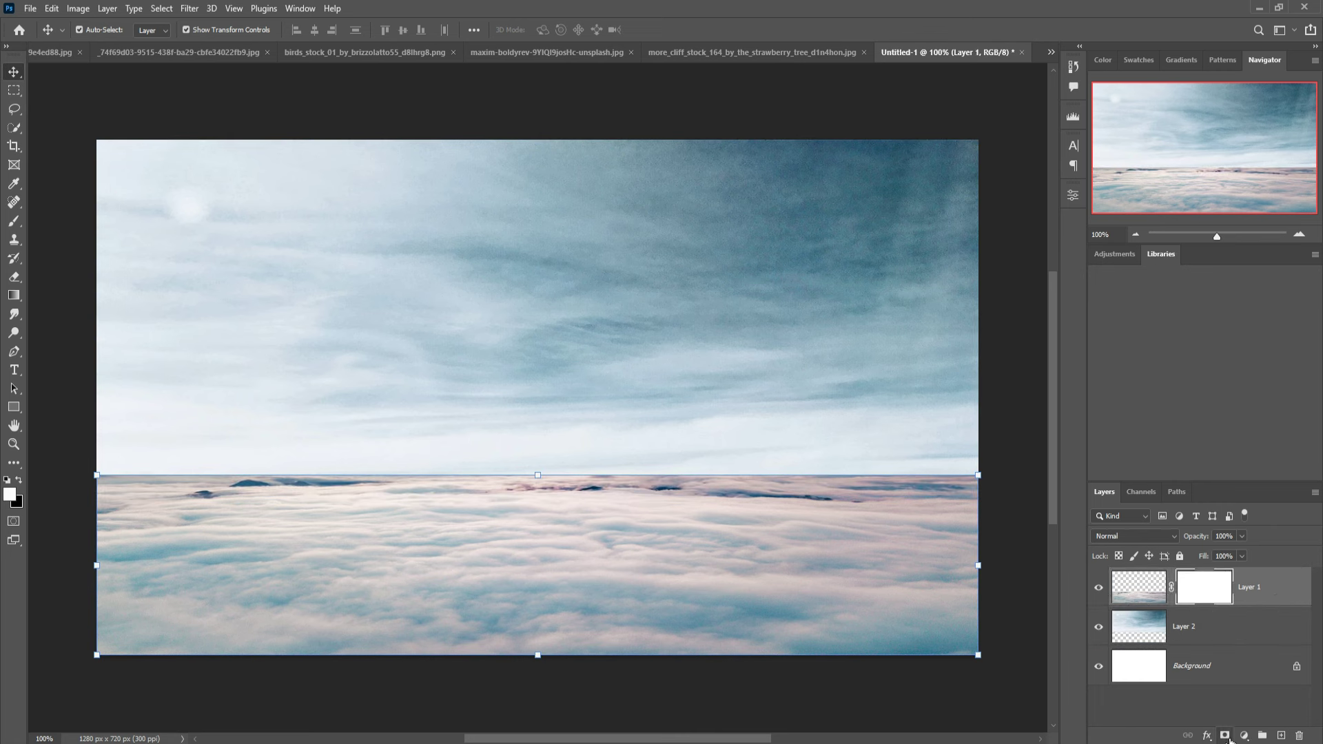
pyautogui.click(14, 222)
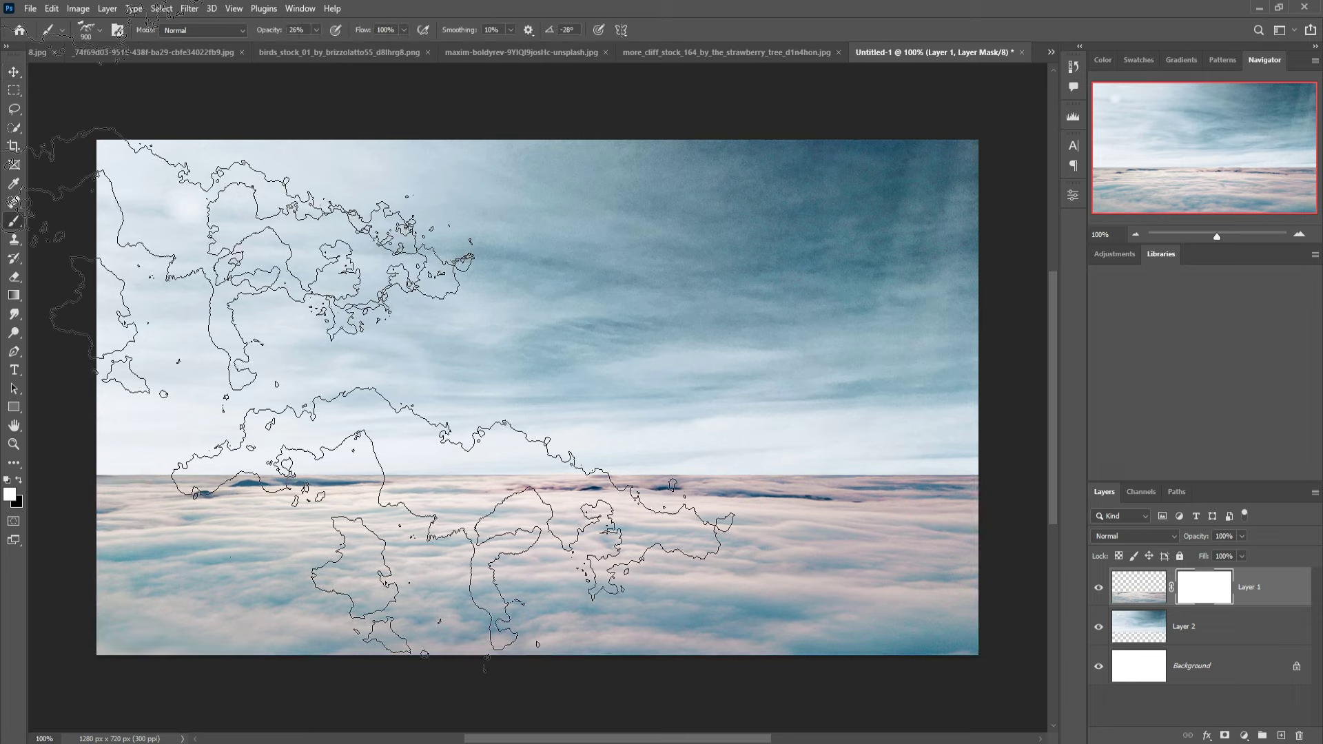
pyautogui.click(101, 32)
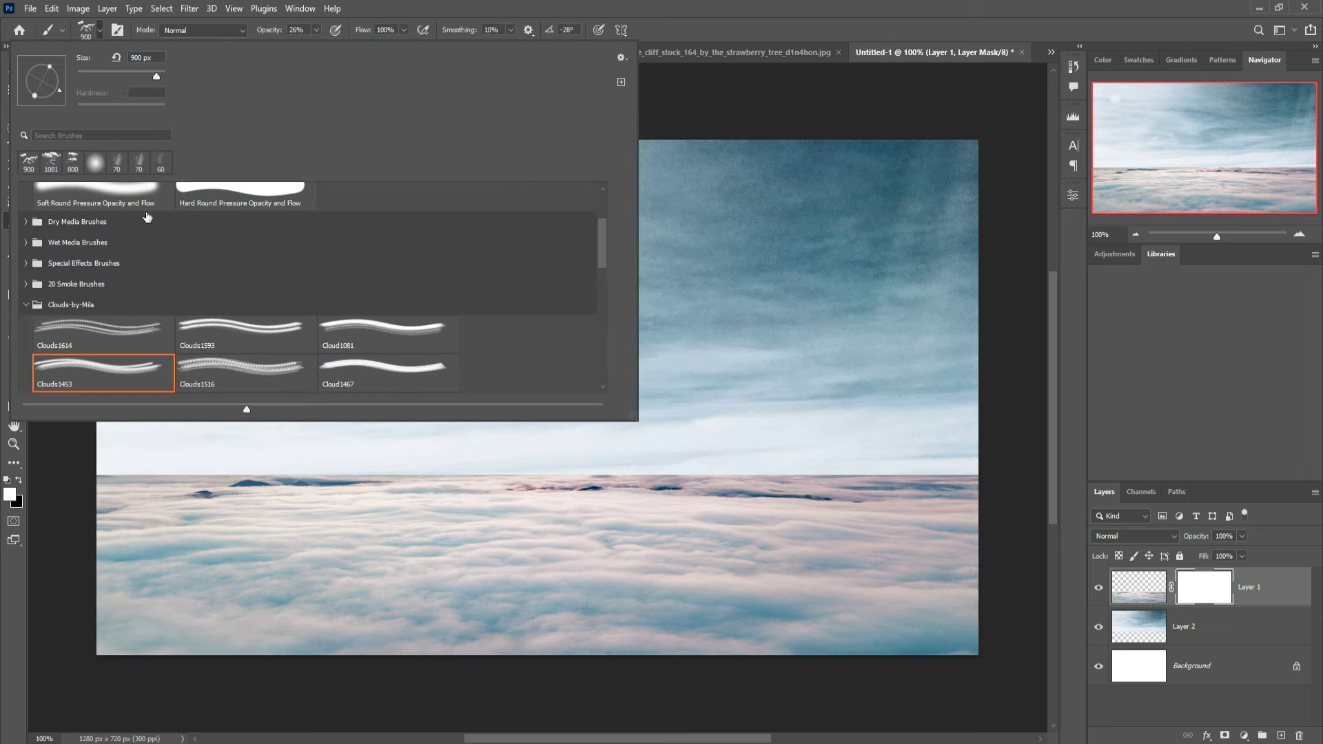
pyautogui.click(95, 163)
pyautogui.press('Return')
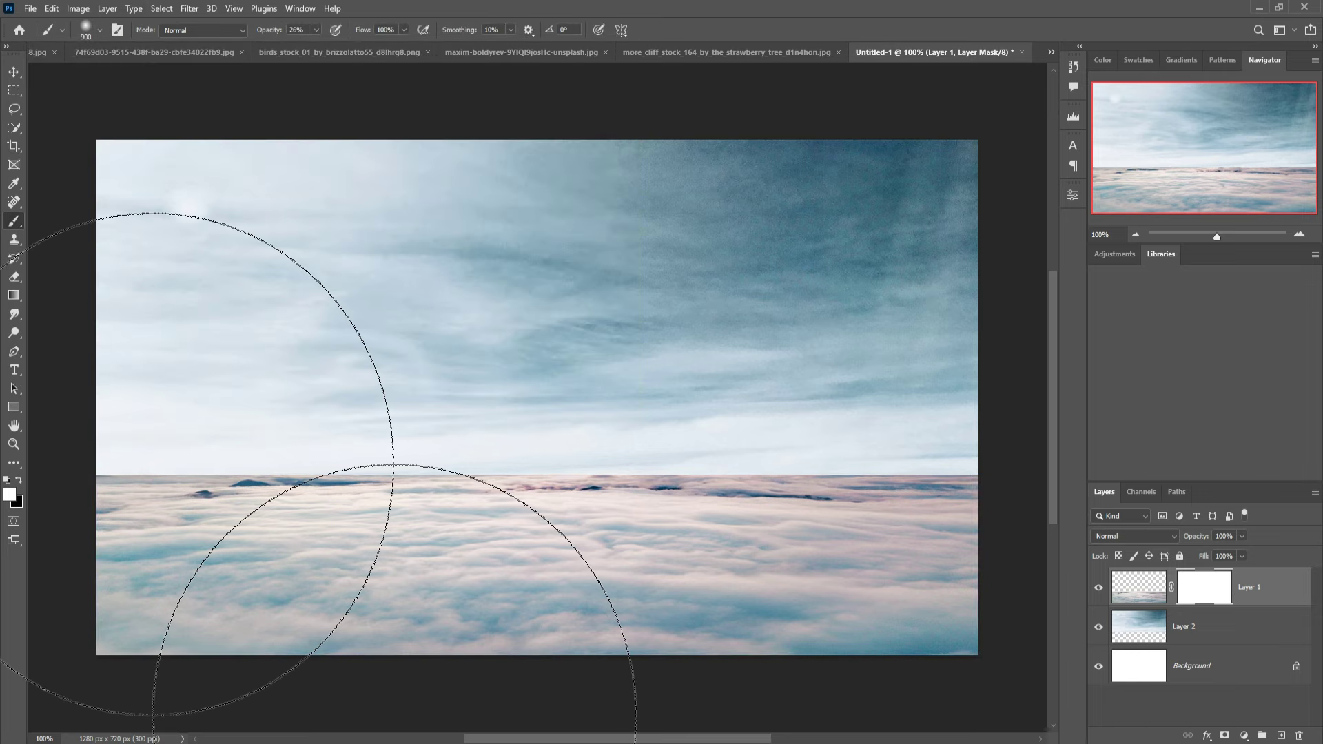
pyautogui.press('[')
pyautogui.press('[')
pyautogui.press('[')
pyautogui.press('[')
pyautogui.press('[')
pyautogui.press('[')
pyautogui.press('[')
pyautogui.press('[')
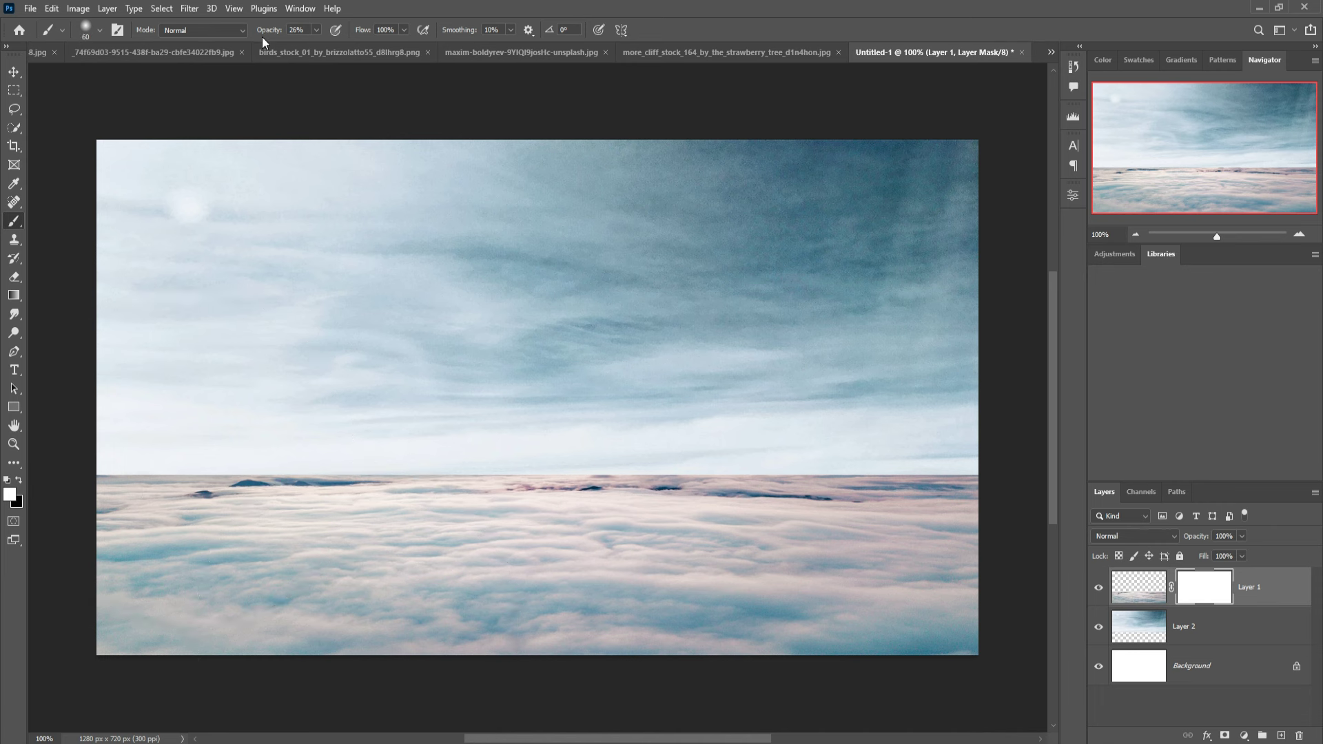
pyautogui.click(110, 487)
pyautogui.click(9, 481)
pyautogui.keyDown('shift'); pyautogui.click(1007, 482); pyautogui.keyUp('shift')
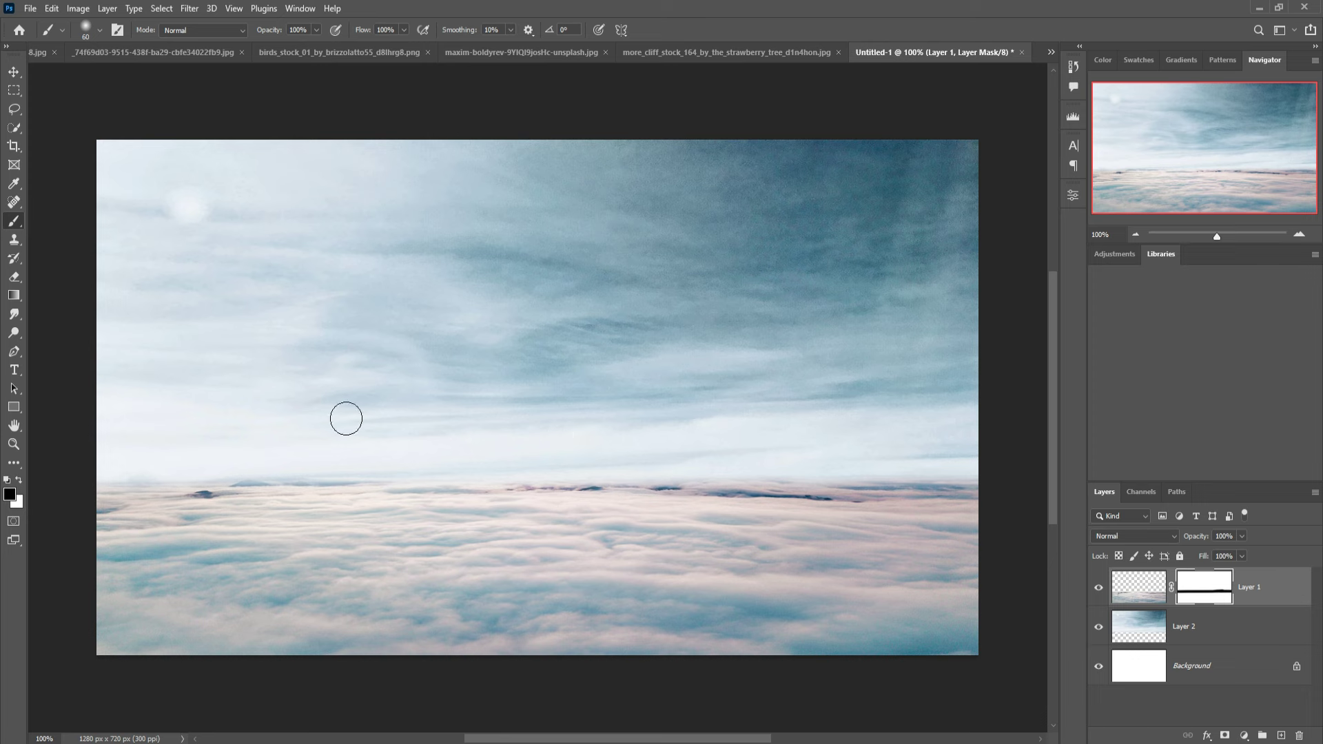
pyautogui.click(13, 73)
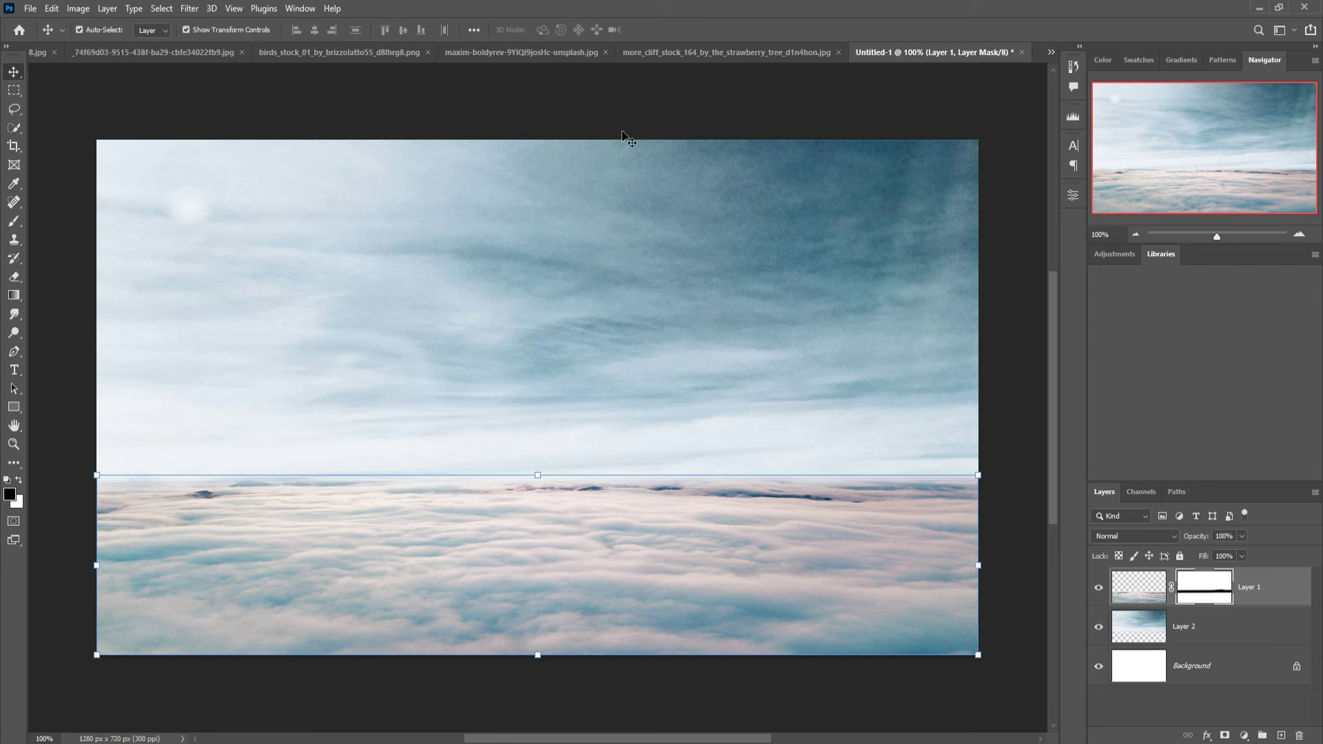
# - Show the floating tree image at 200% zoom and pick the Pen Tool
pyautogui.click(148, 54)
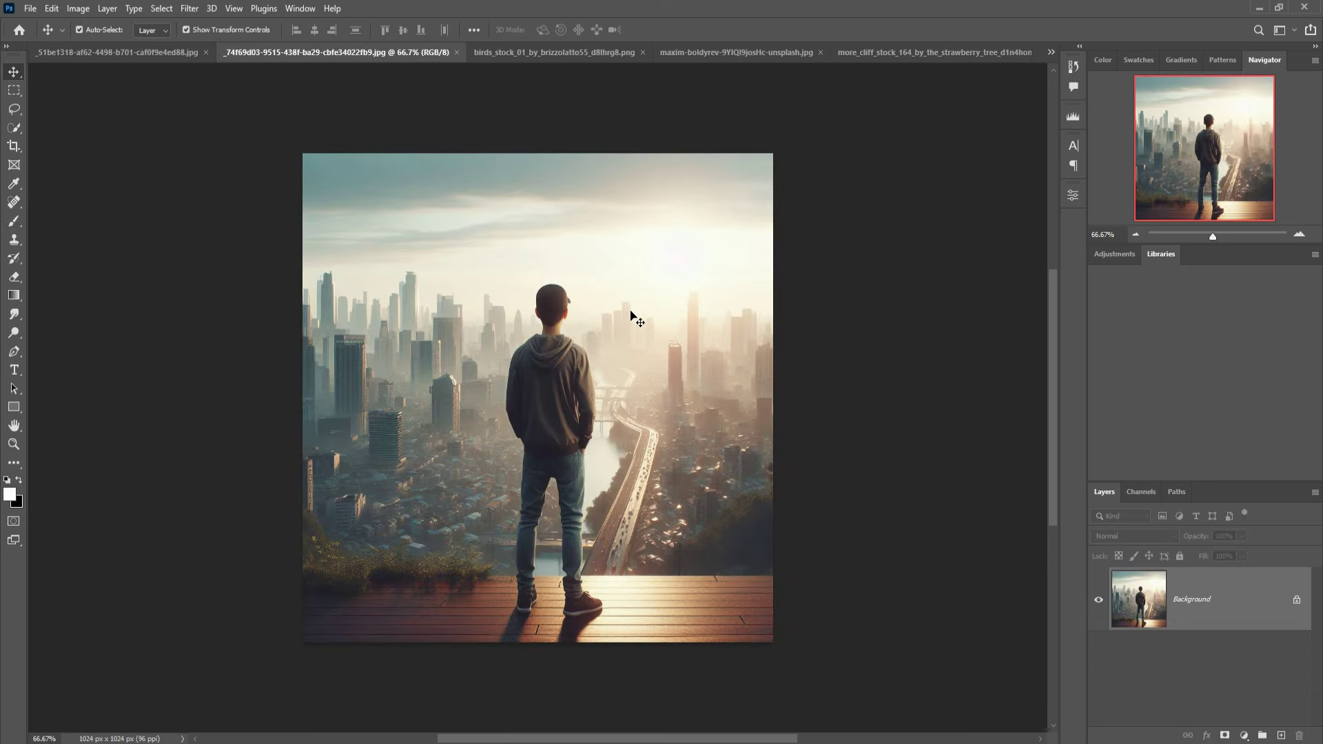
pyautogui.click(111, 54)
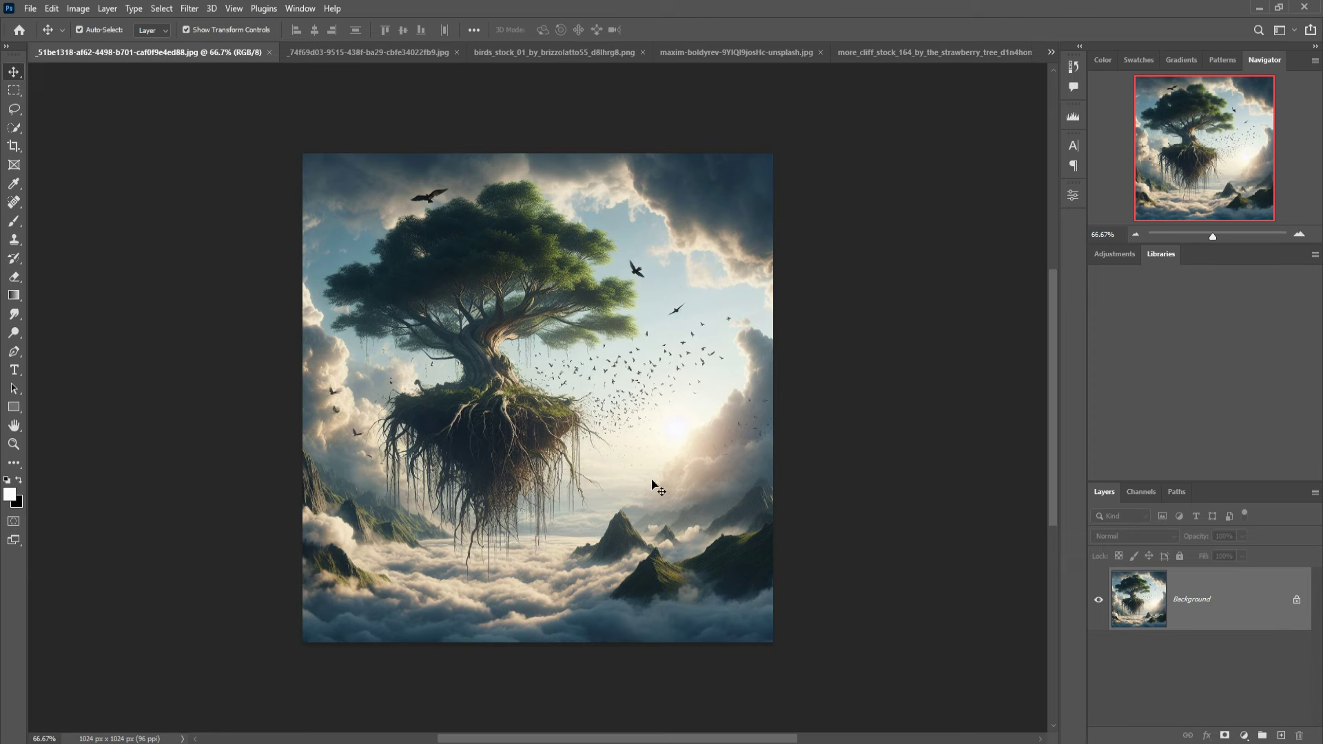
pyautogui.click(14, 109)
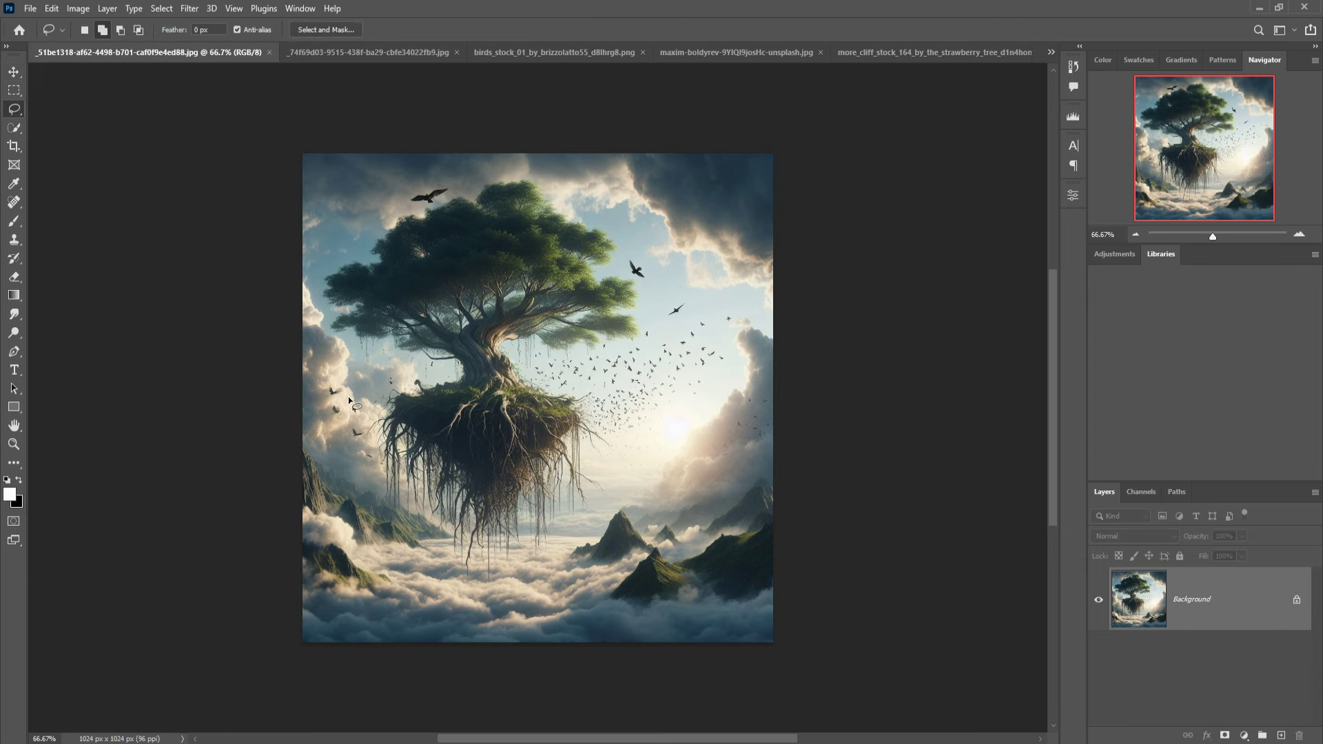
pyautogui.hotkey('ctrl', '+')
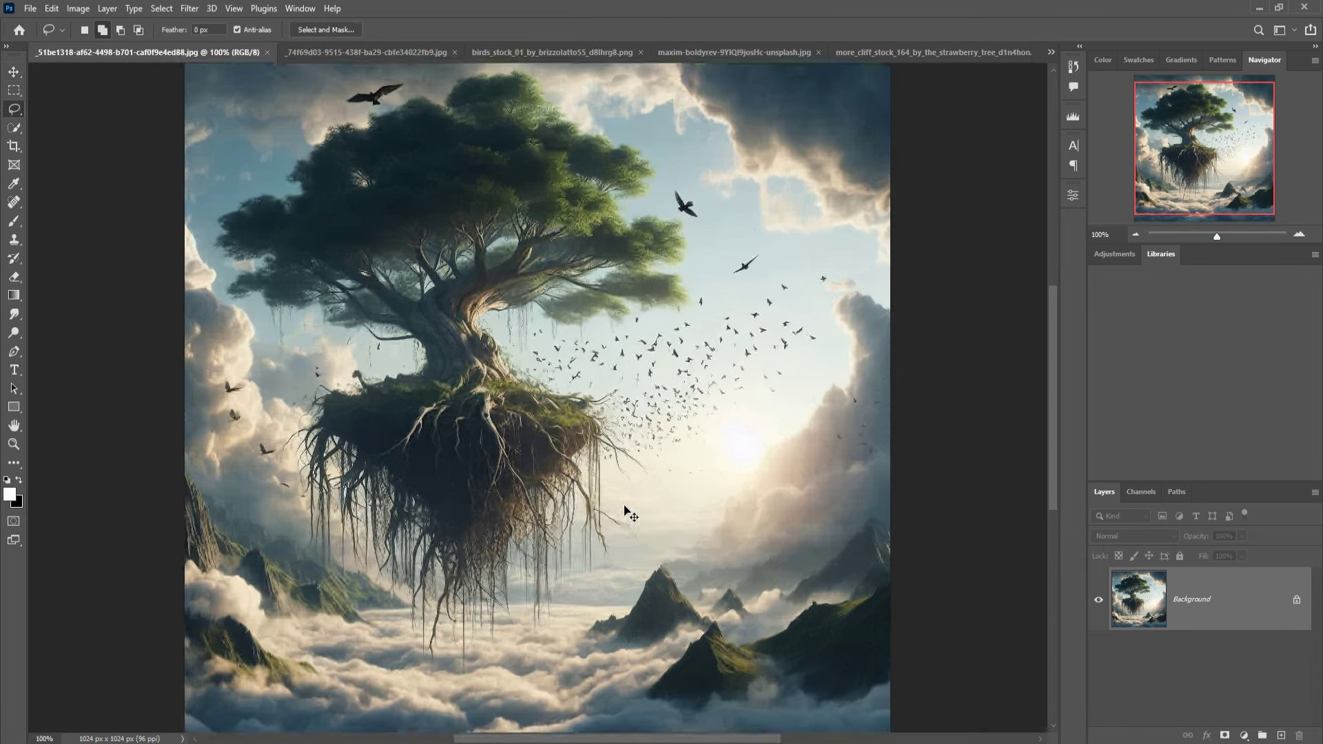
pyautogui.hotkey('ctrl', '+')
pyautogui.moveTo(627, 542)
pyautogui.mouseDown()
pyautogui.moveTo(750, 194)
pyautogui.moveTo(813, 338)
pyautogui.mouseUp()
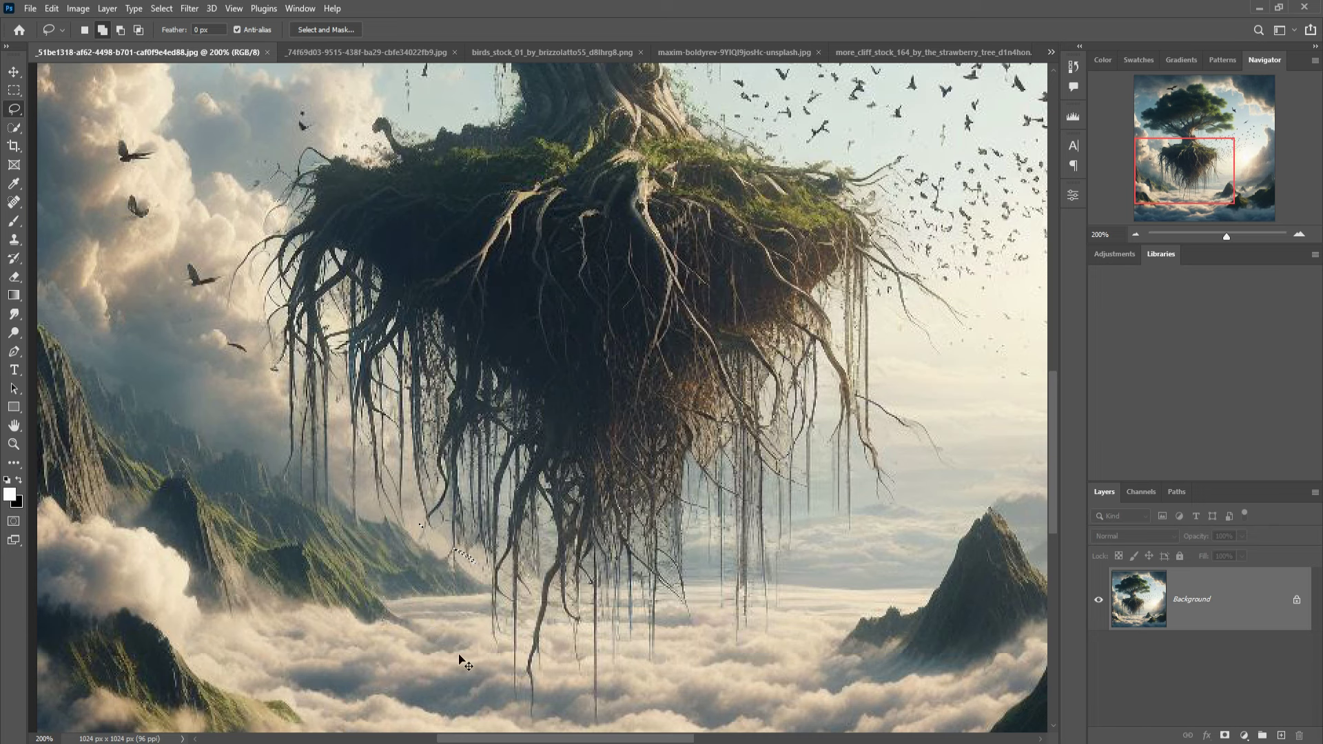
pyautogui.press('BackSpace')
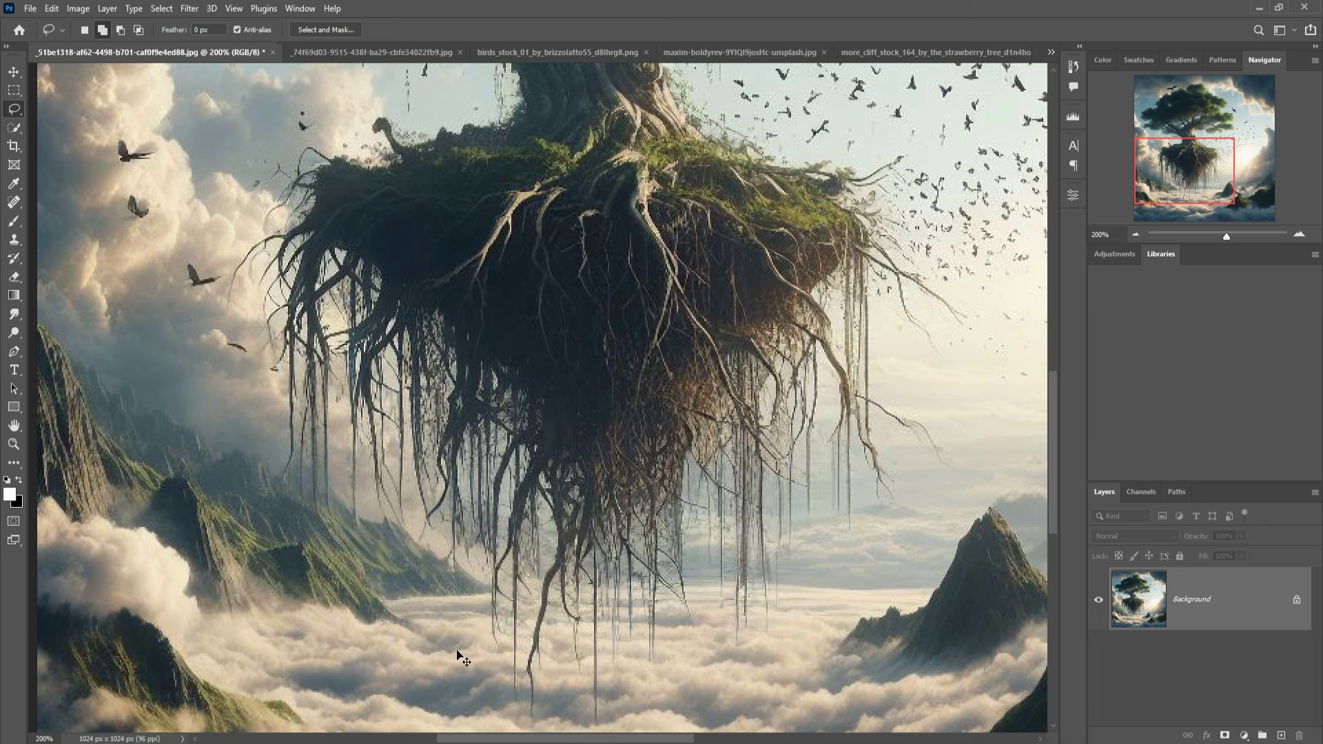
pyautogui.click(22, 356)
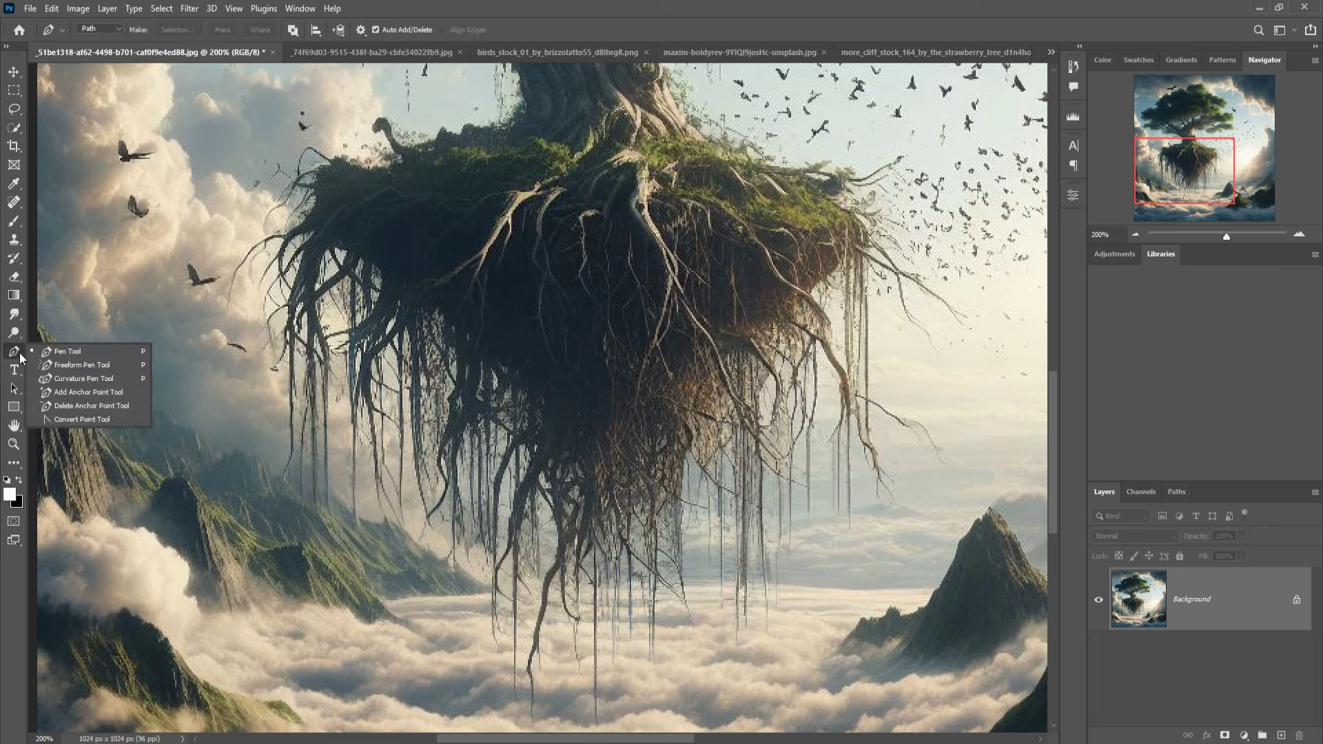
pyautogui.click(57, 353)
# - Trace a pen path from the roots up around the trunk and foliage edges
pyautogui.click(486, 567)
pyautogui.click(431, 529)
pyautogui.click(404, 507)
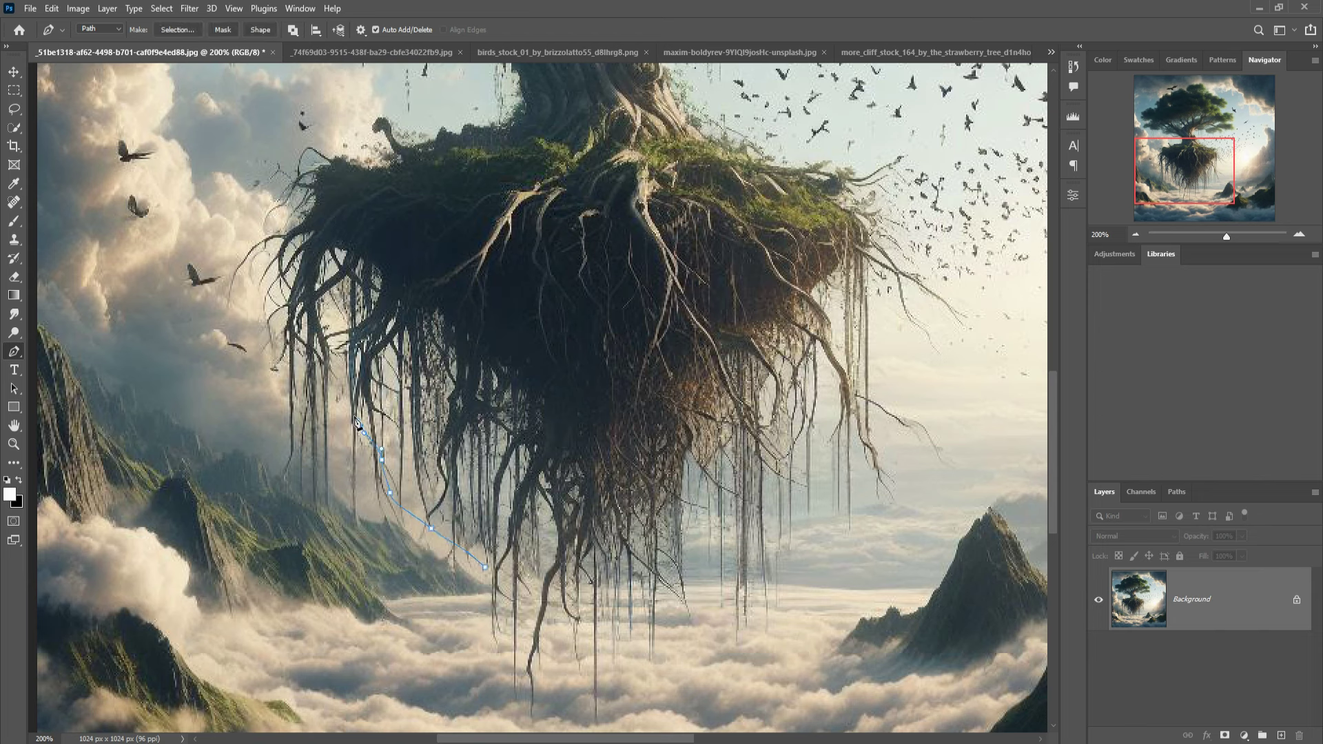
pyautogui.moveTo(313, 469)
pyautogui.mouseDown()
pyautogui.moveTo(267, 276)
pyautogui.moveTo(382, 165)
pyautogui.mouseUp()
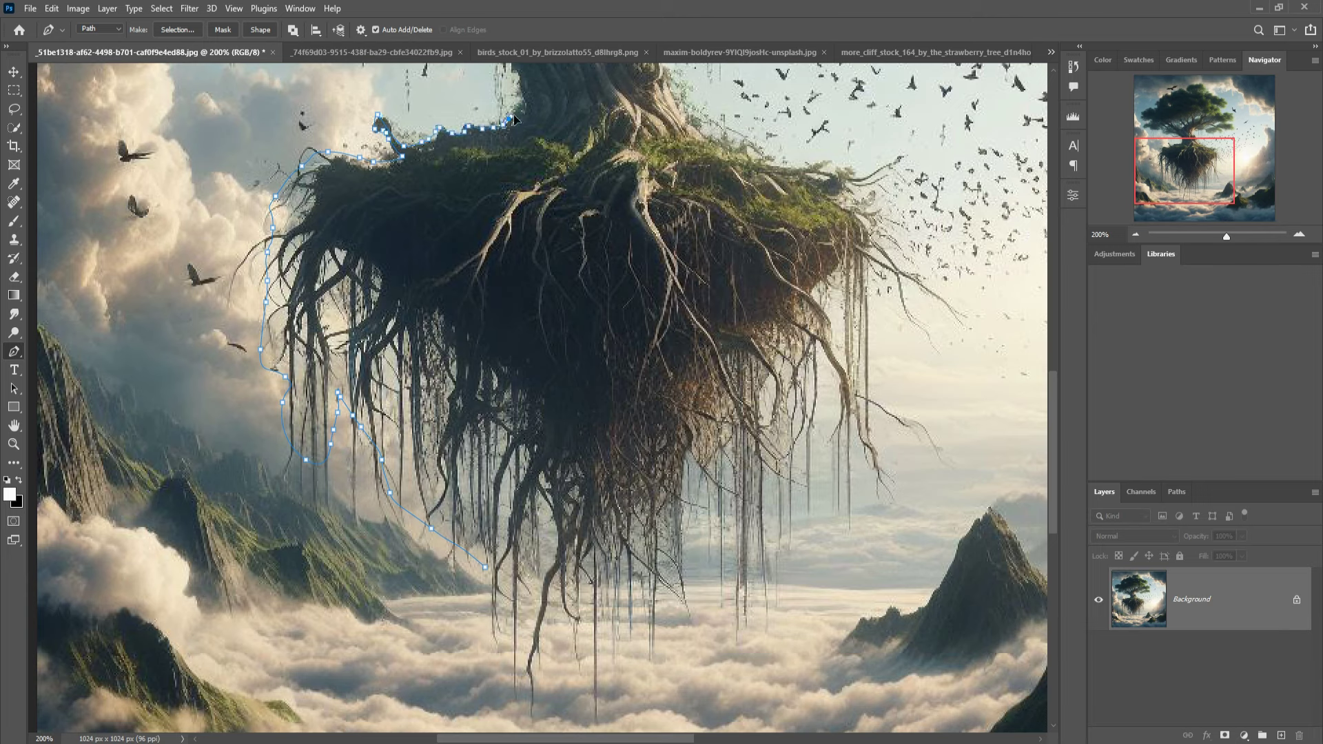
pyautogui.moveTo(510, 120); pyautogui.dragTo(579, 548)
pyautogui.moveTo(348, 431)
pyautogui.mouseDown()
pyautogui.moveTo(203, 406)
pyautogui.moveTo(262, 320)
pyautogui.moveTo(178, 236)
pyautogui.mouseUp()
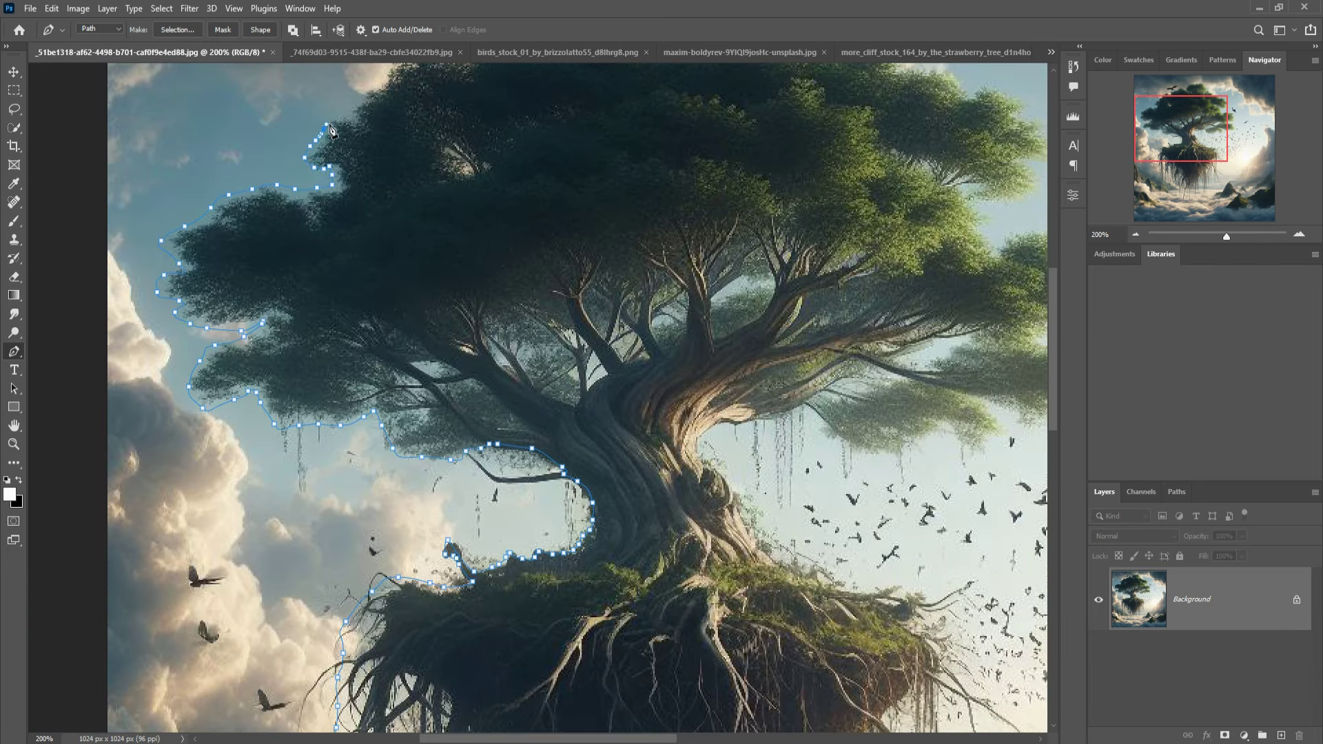
pyautogui.moveTo(330, 130); pyautogui.dragTo(319, 432)
pyautogui.moveTo(518, 316)
pyautogui.mouseDown()
pyautogui.moveTo(662, 257)
pyautogui.moveTo(920, 403)
pyautogui.moveTo(948, 518)
pyautogui.moveTo(613, 559)
pyautogui.moveTo(607, 594)
pyautogui.moveTo(510, 627)
pyautogui.moveTo(342, 594)
pyautogui.mouseUp()
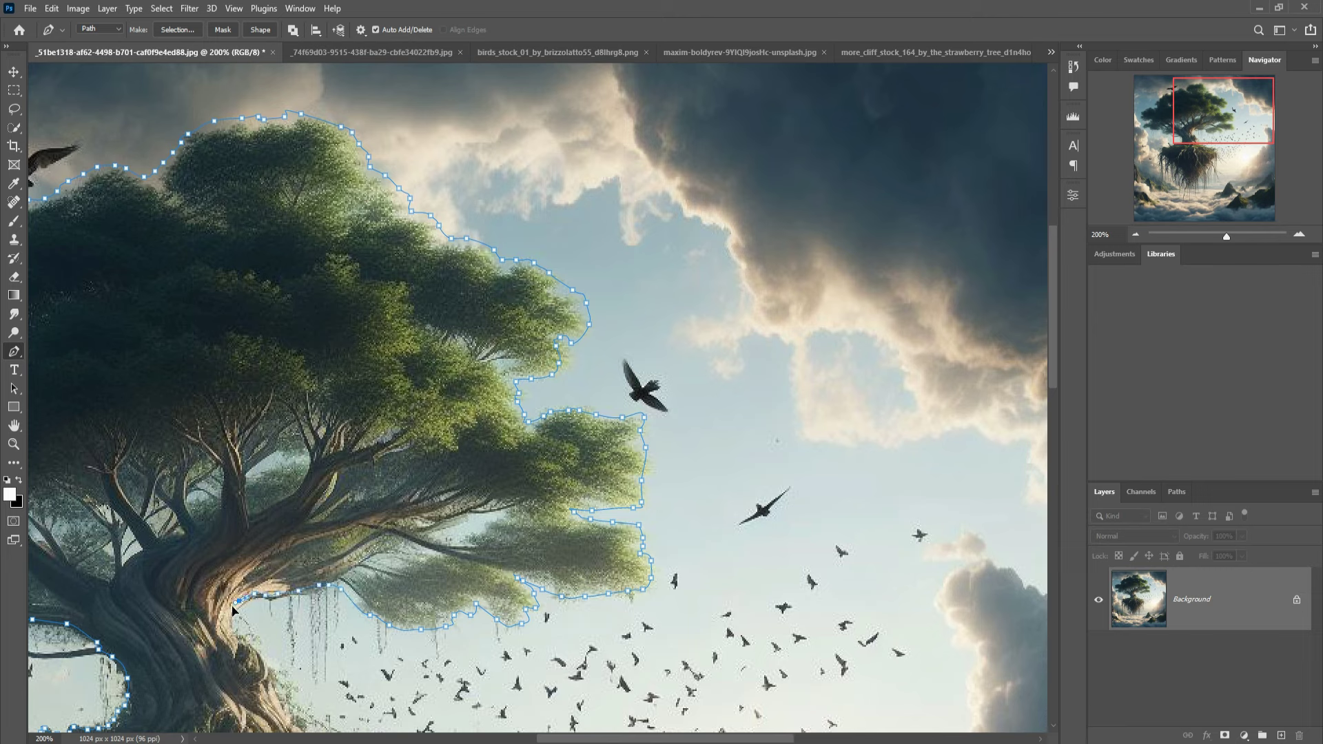
# - Extend the pen path down around the hanging roots
pyautogui.scroll(-5, 255, 648)
pyautogui.scroll(-3, 414, 524)
pyautogui.moveTo(232, 610); pyautogui.dragTo(462, 425)
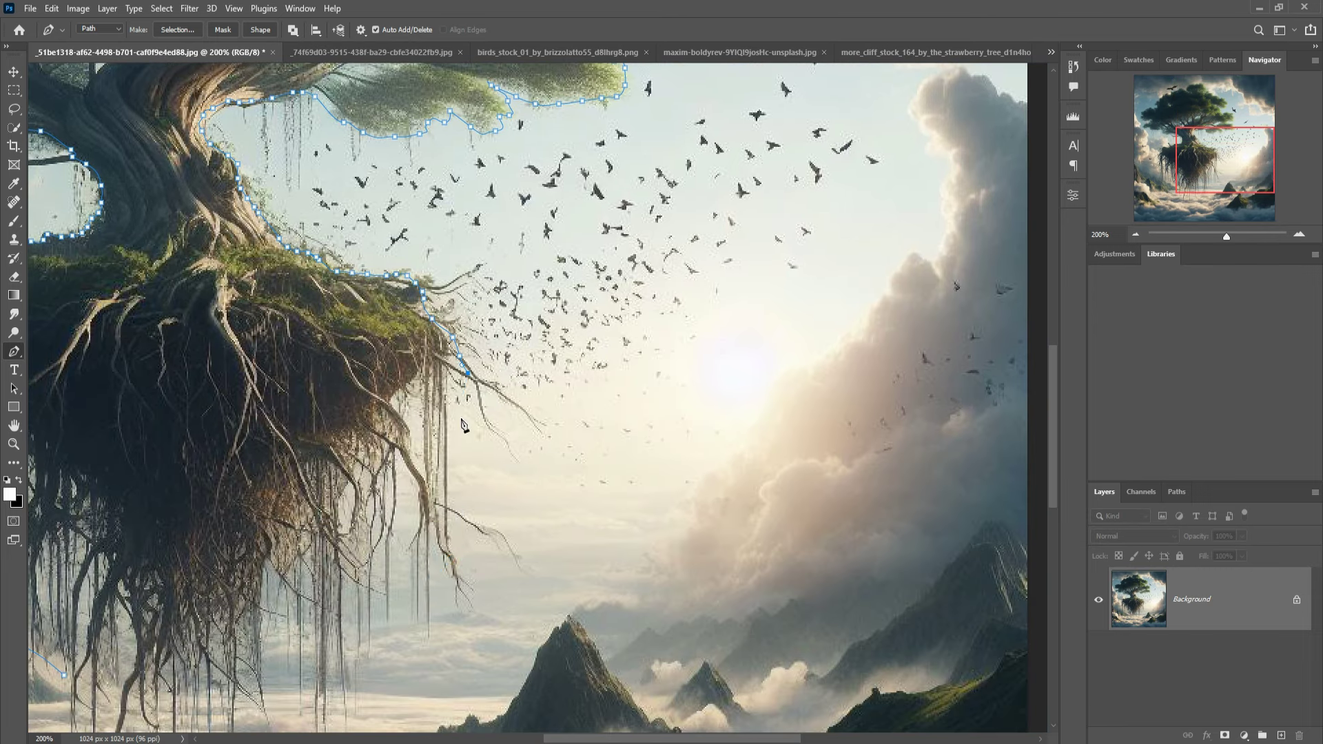
pyautogui.scroll(-4, 462, 426)
pyautogui.moveTo(660, 193); pyautogui.dragTo(314, 528)
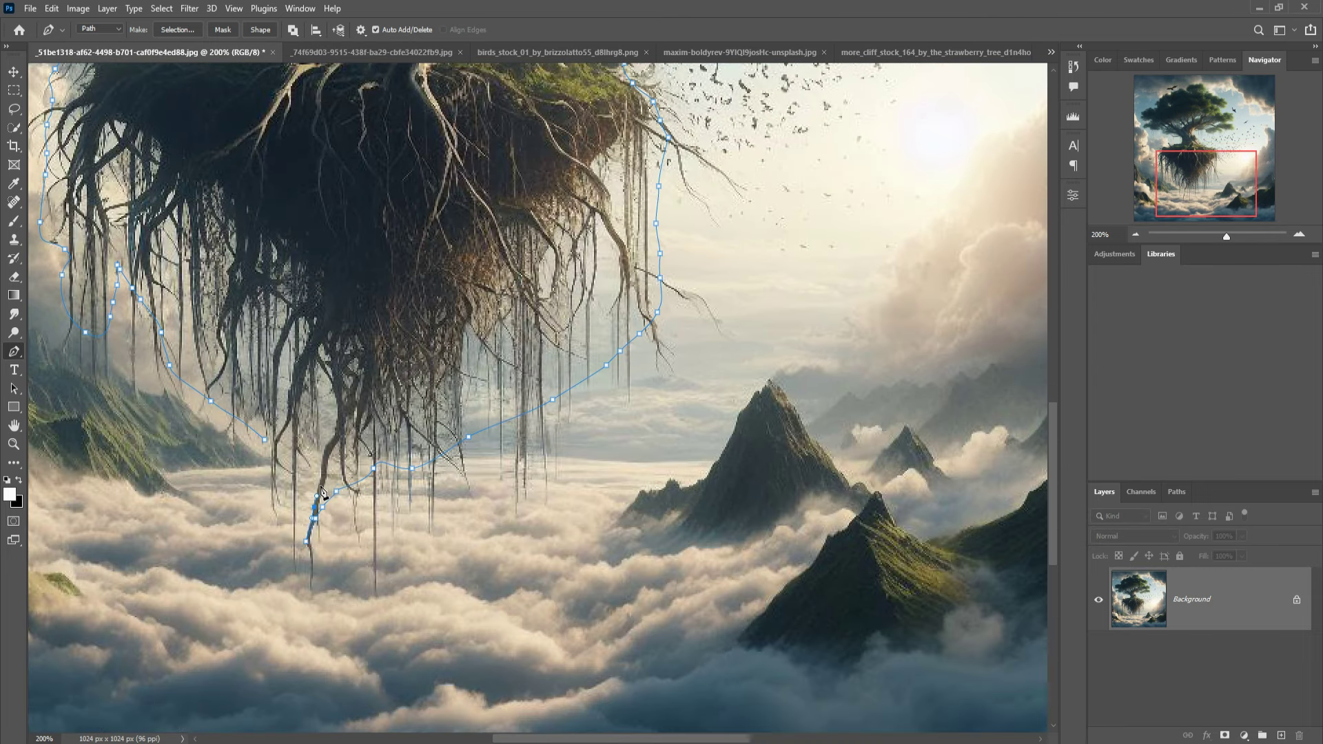
# - Turn the tree path into a selection with 0 feather
pyautogui.rightClick(352, 333)
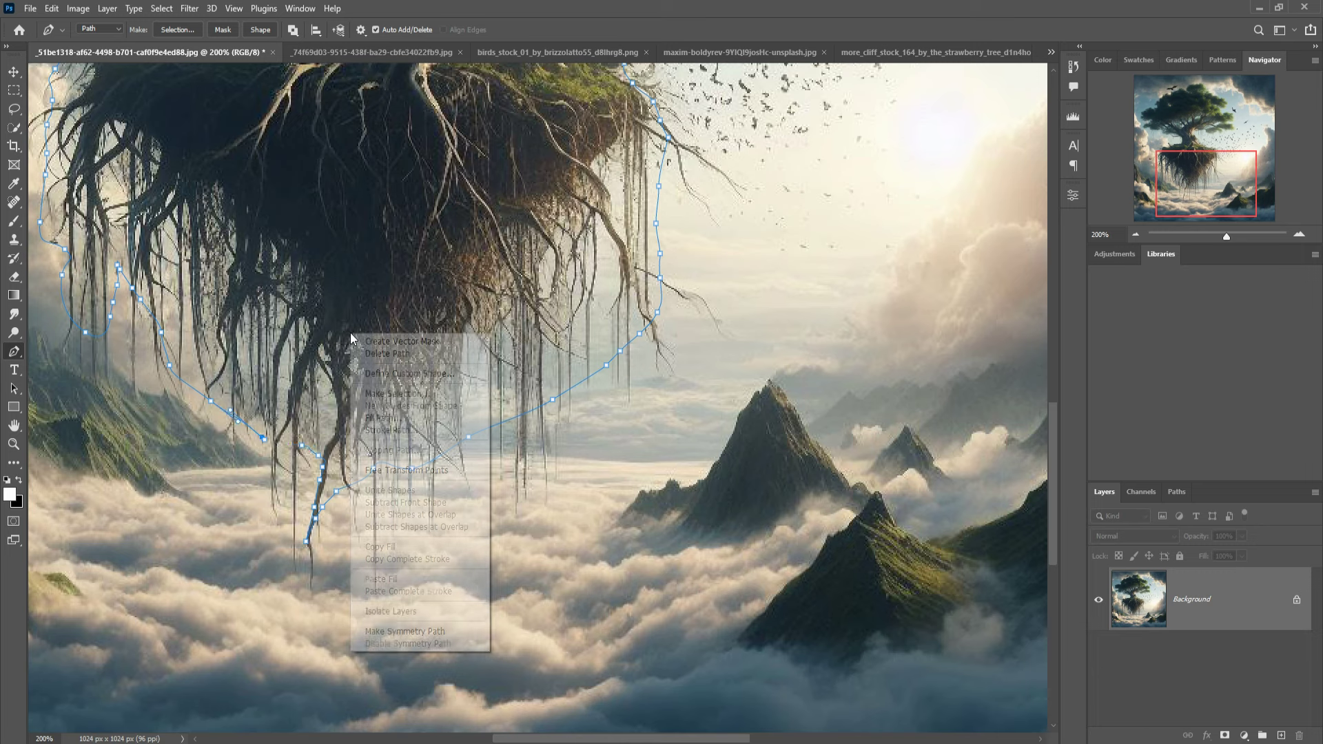
pyautogui.click(401, 394)
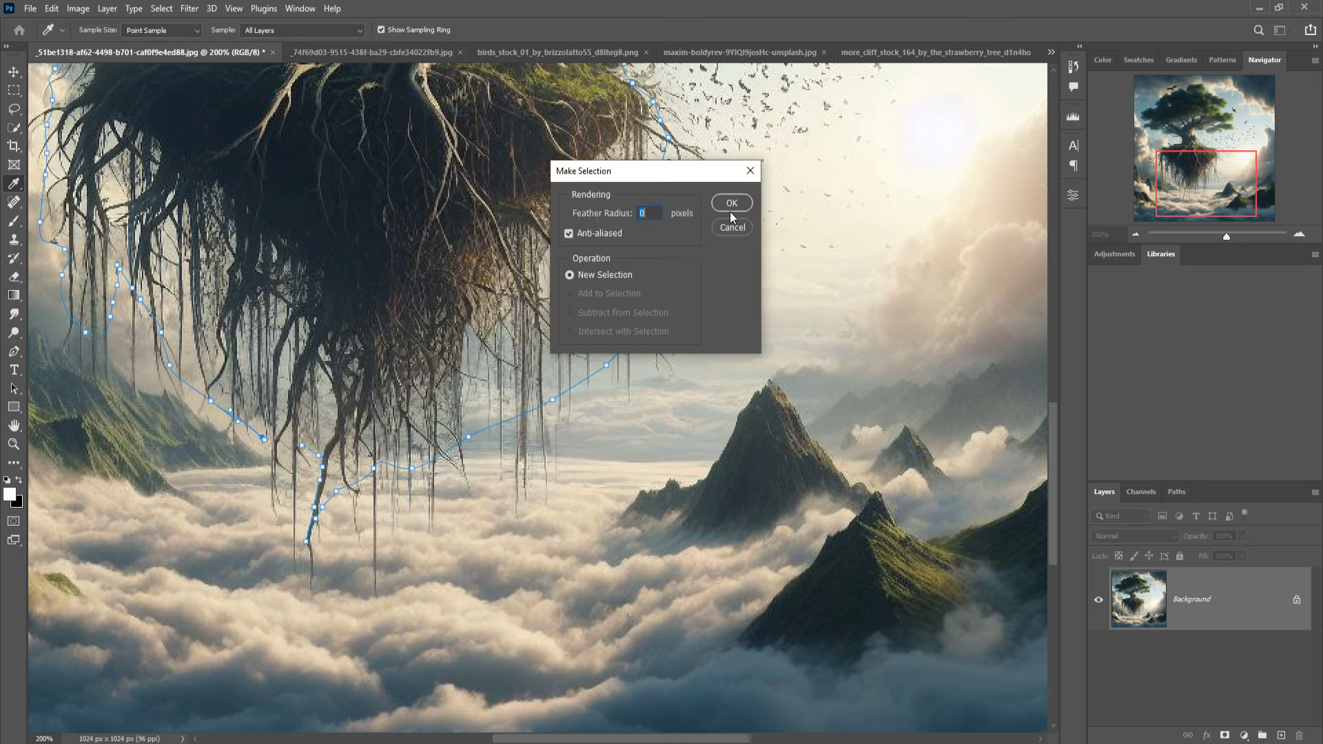
pyautogui.click(731, 205)
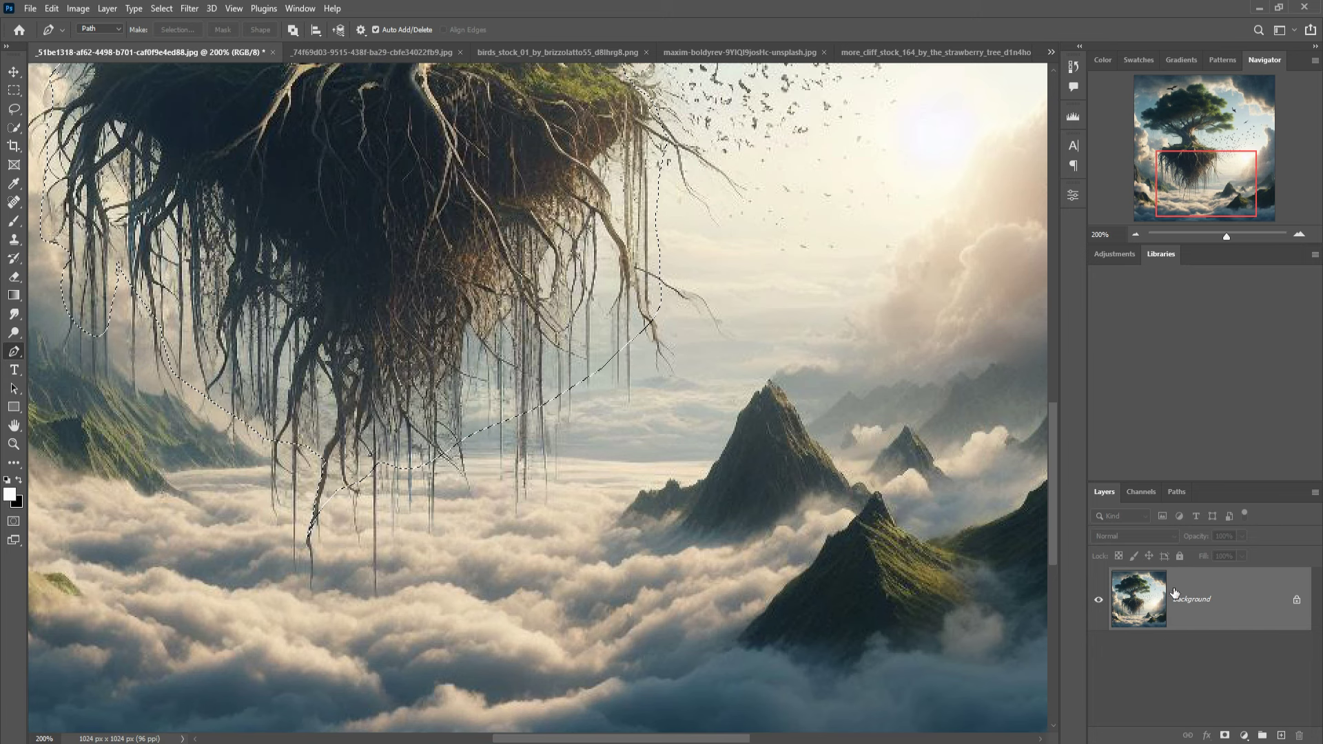
# - Unlock the background, copy the tree to a new layer, hide Layer 0, zoom to 50%
pyautogui.click(1297, 600)
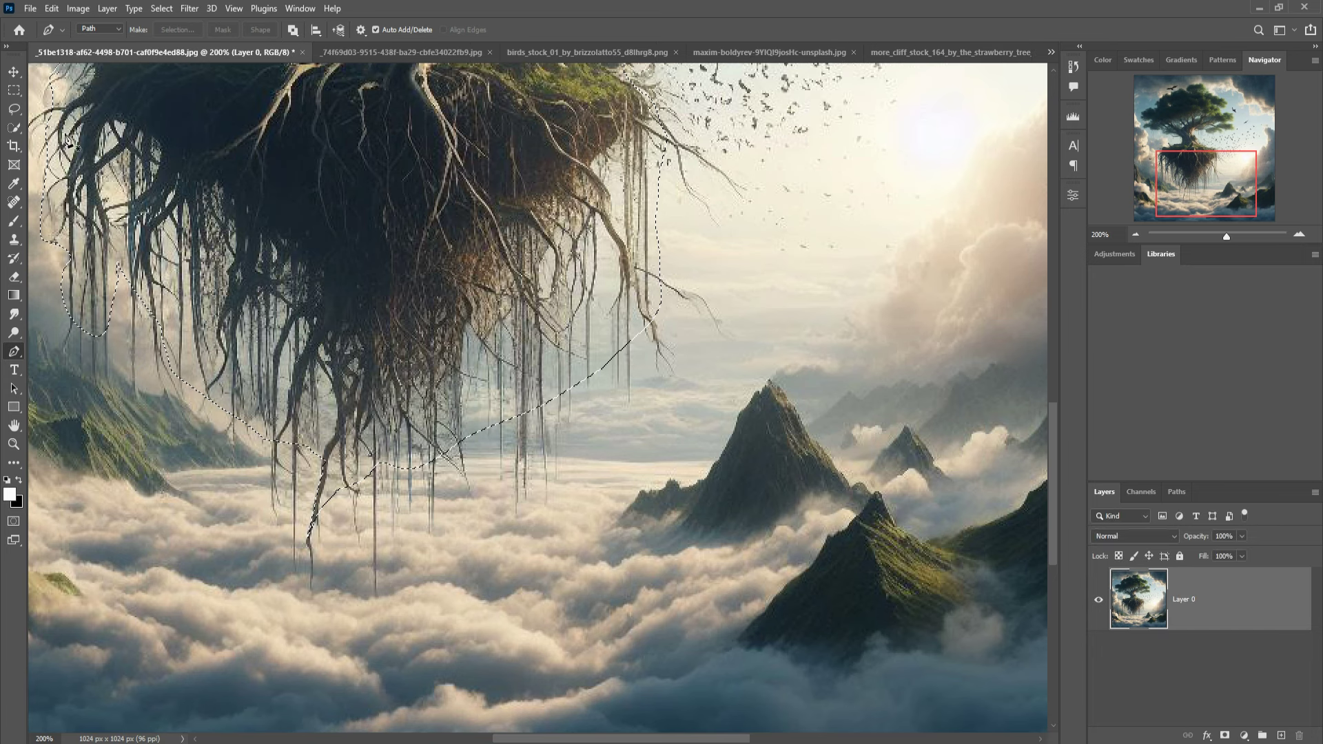
pyautogui.press('v')
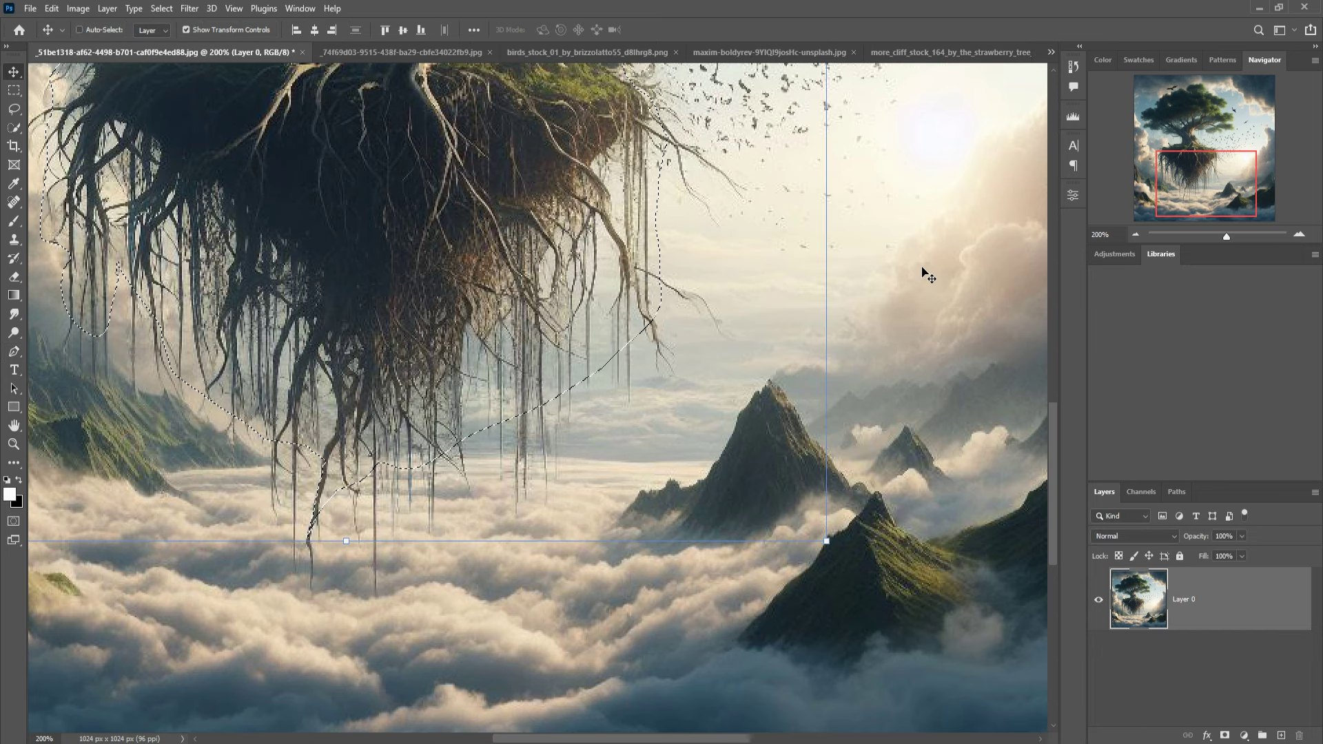
pyautogui.hotkey('ctrl', 'j')
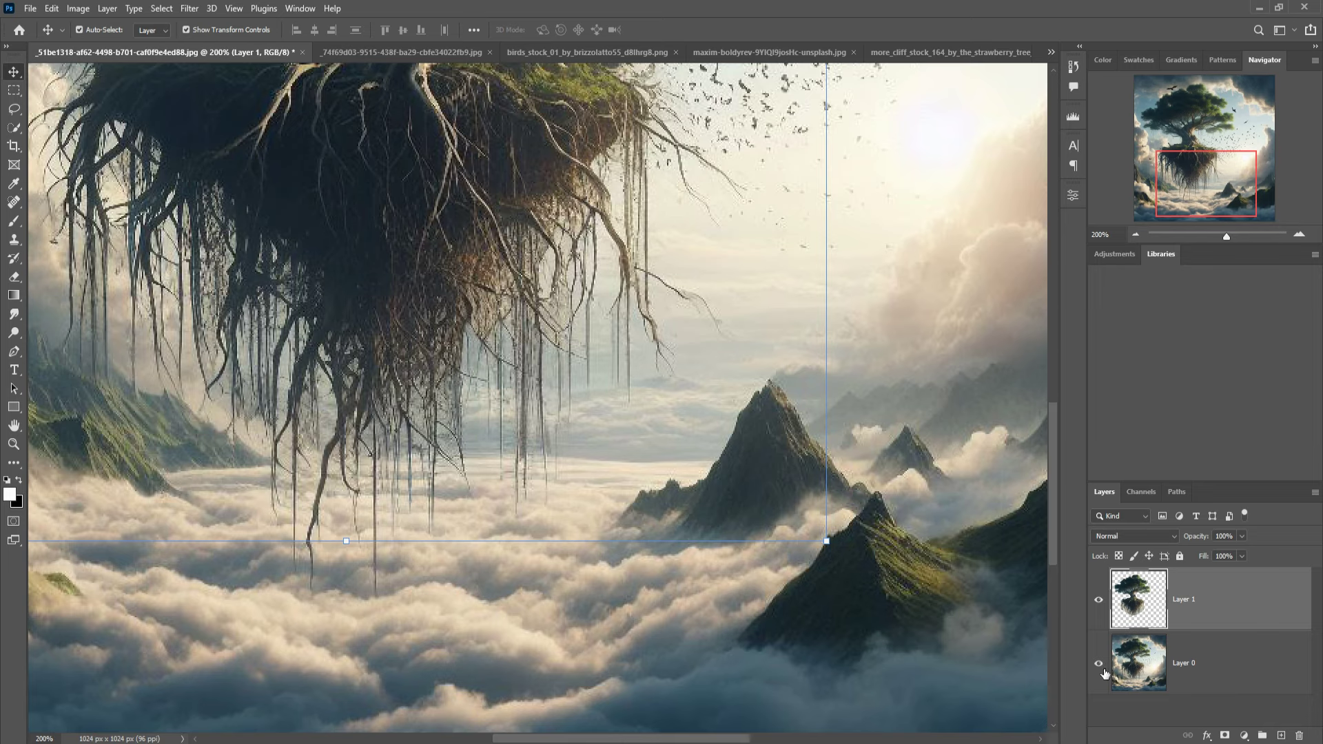
pyautogui.click(1100, 665)
pyautogui.hotkey('ctrl', '-')
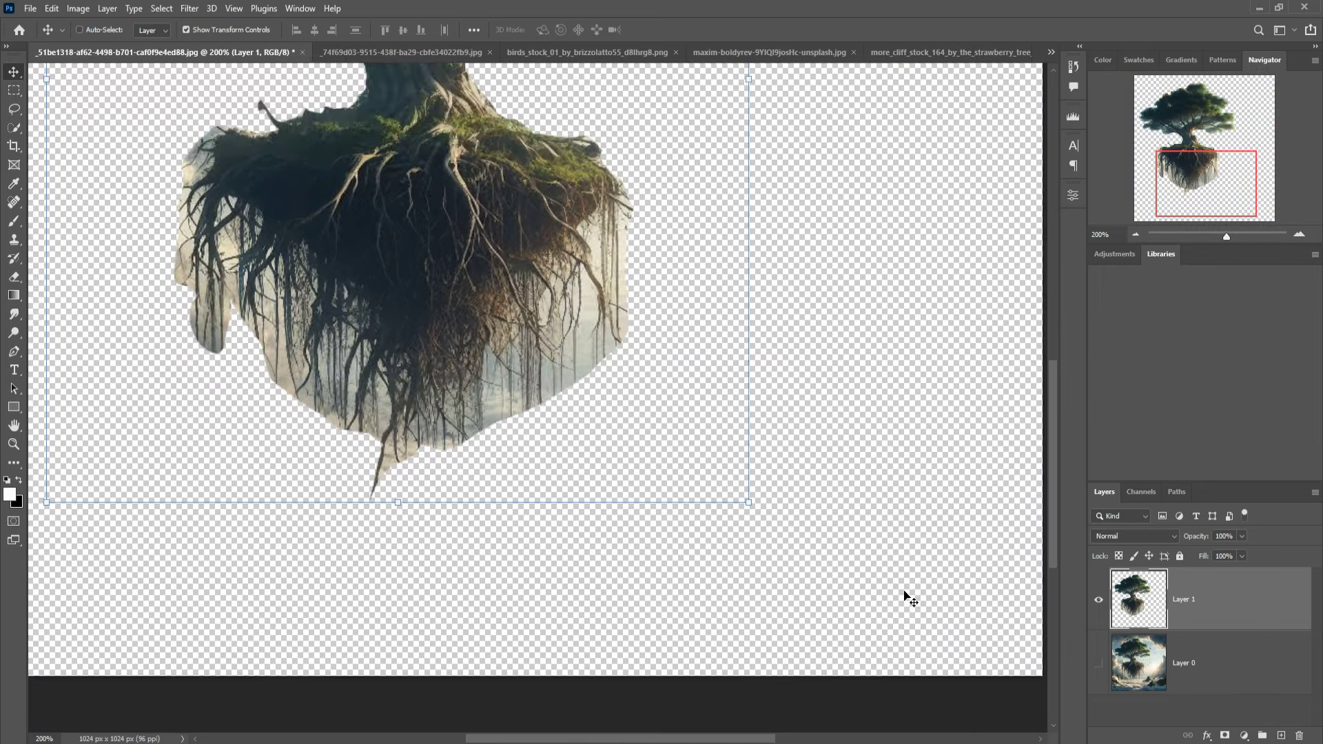
pyautogui.hotkey('ctrl', '-')
pyautogui.hotkey('ctrl', '-')
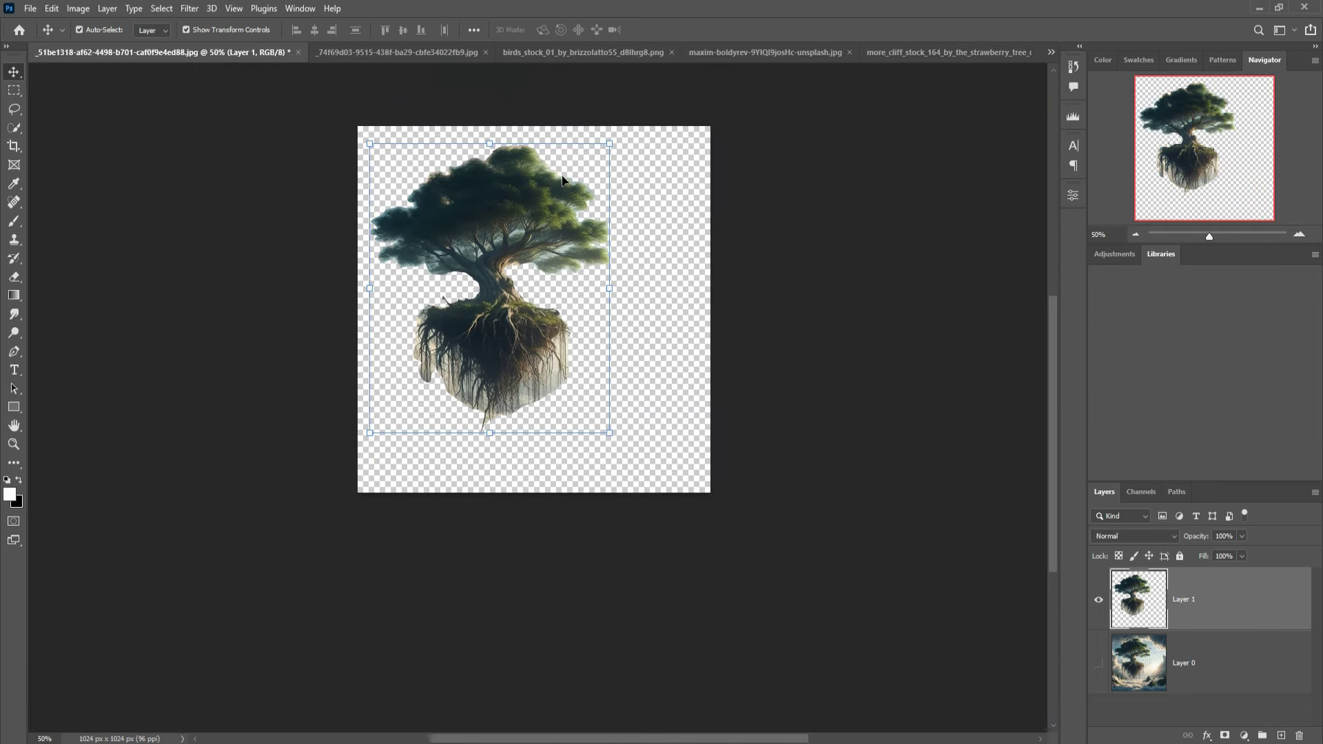
pyautogui.moveTo(193, 58); pyautogui.dragTo(1119, 193)
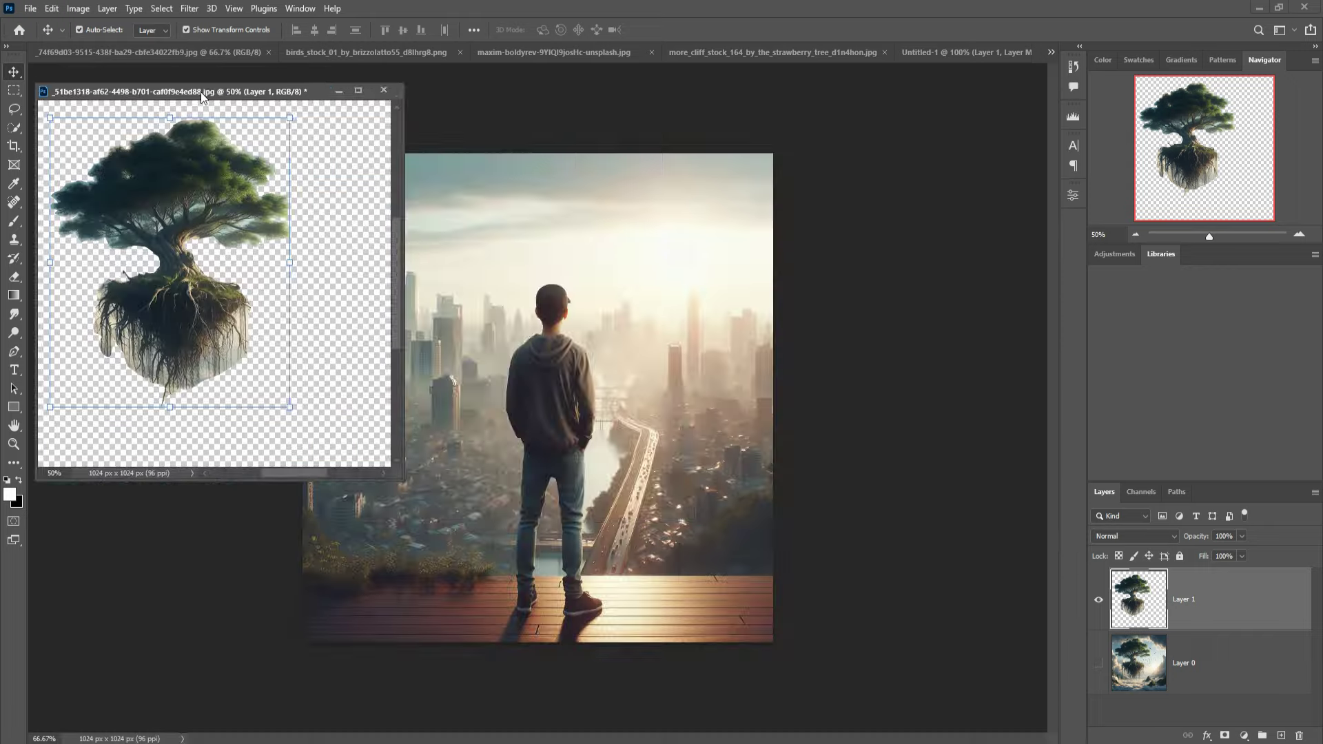
# - Drag the tree into Untitled-1, scale it to about 66% and centre it above the clouds
pyautogui.click(958, 52)
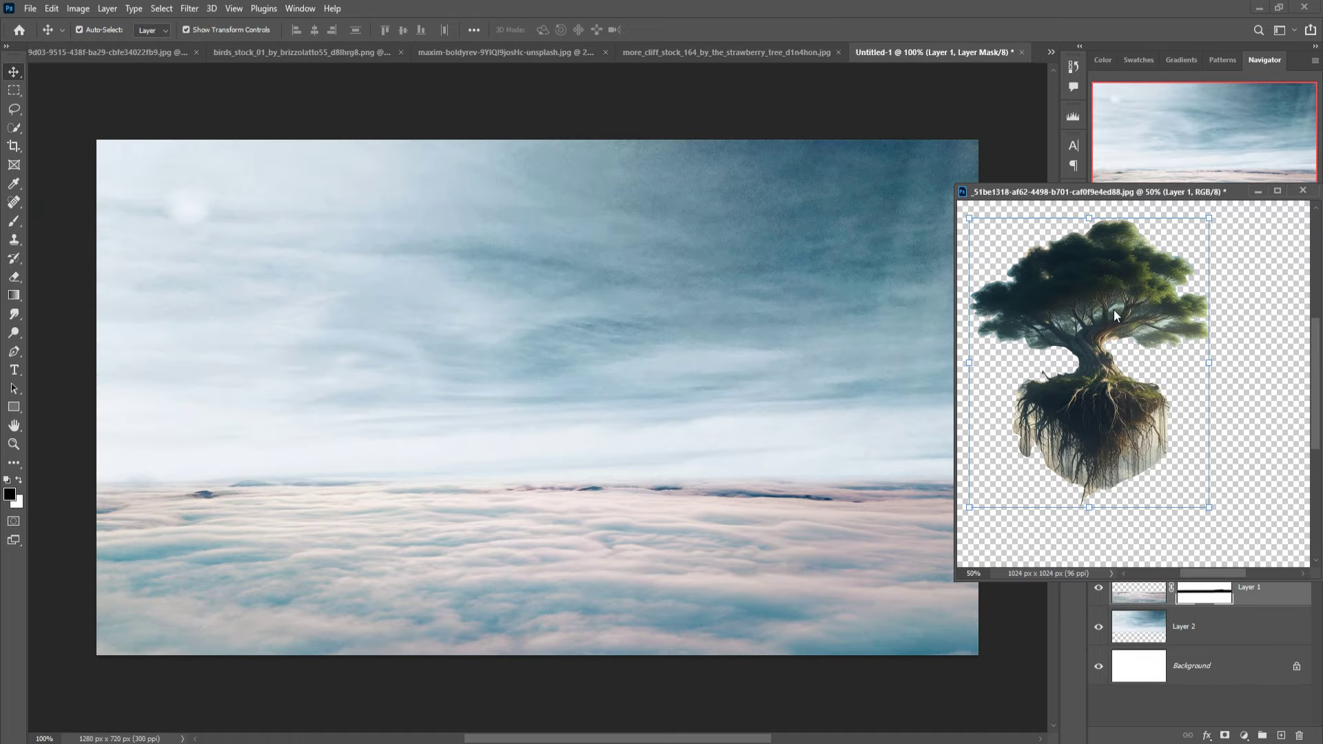
pyautogui.moveTo(1098, 275)
pyautogui.mouseDown()
pyautogui.moveTo(1110, 298)
pyautogui.moveTo(632, 286)
pyautogui.mouseUp()
pyautogui.click(1265, 194)
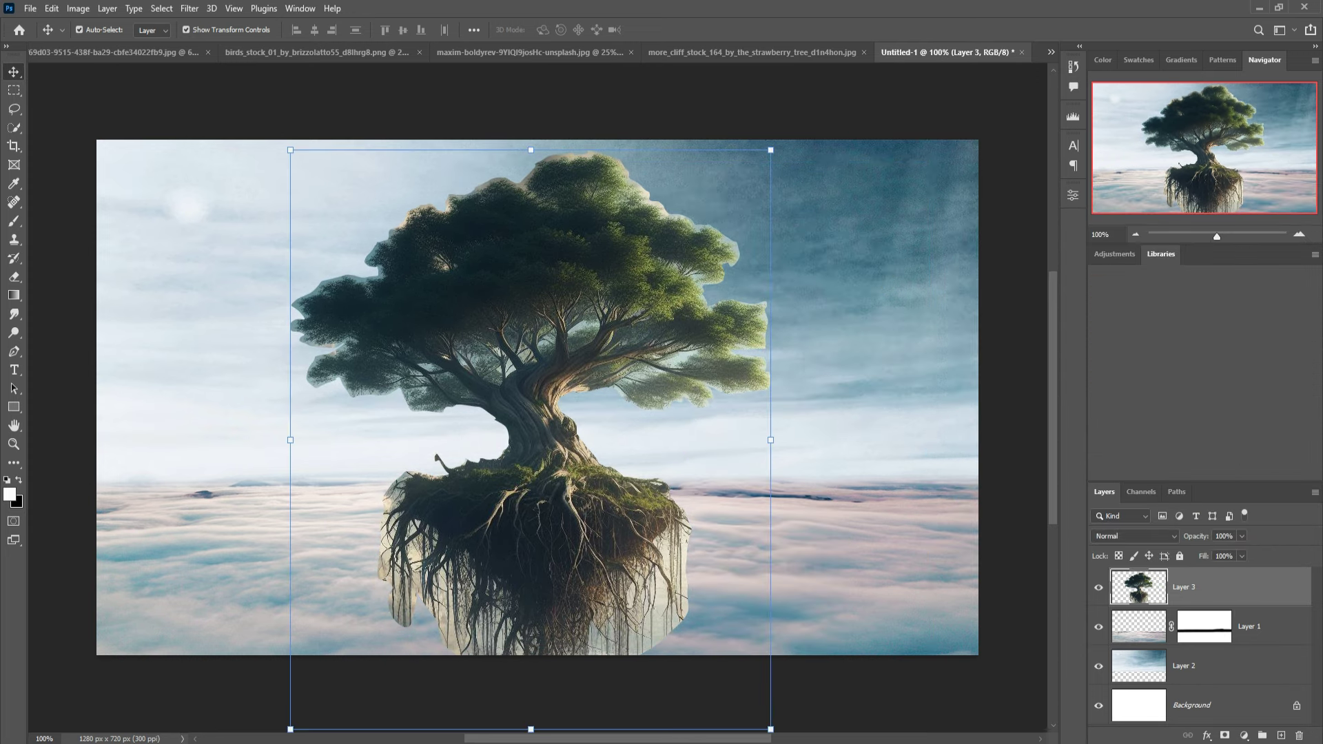
pyautogui.moveTo(773, 732); pyautogui.dragTo(610, 535)
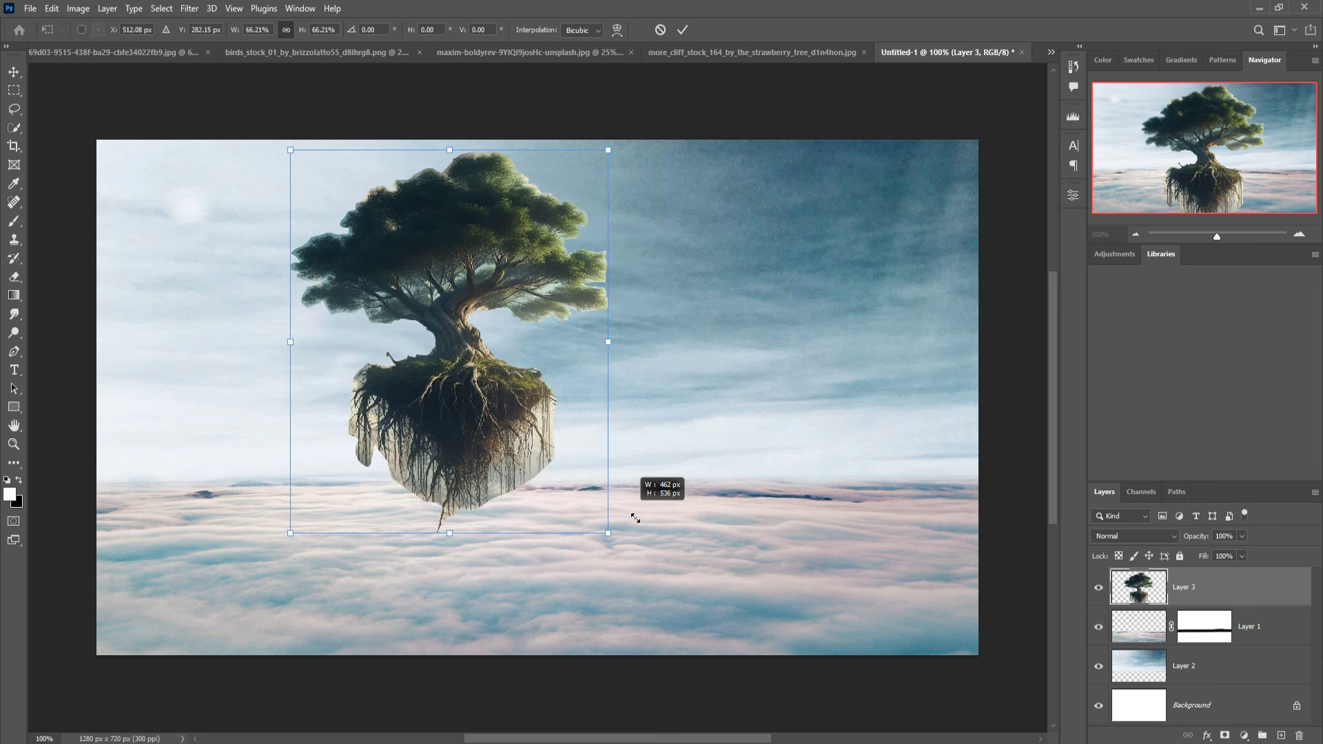
pyautogui.moveTo(533, 434); pyautogui.dragTo(598, 432)
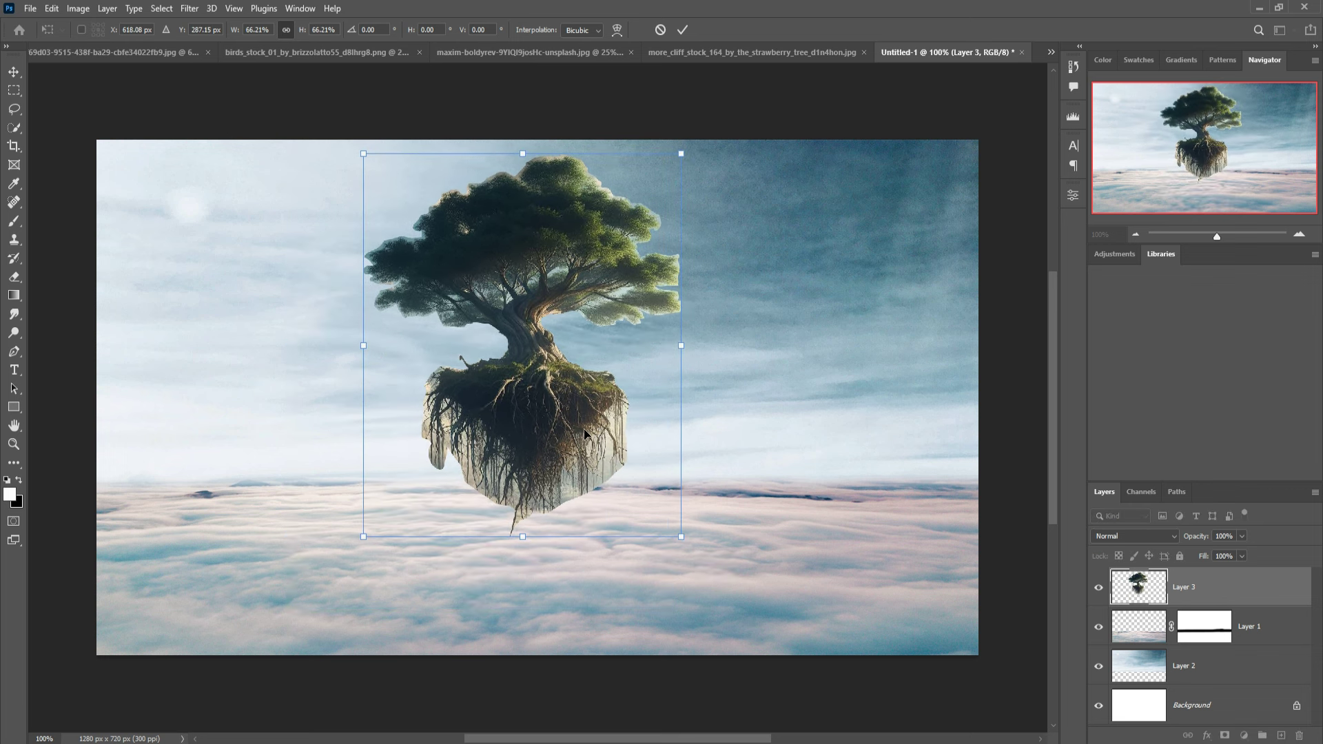
pyautogui.press('Left')
pyautogui.press('Left')
pyautogui.press('Left')
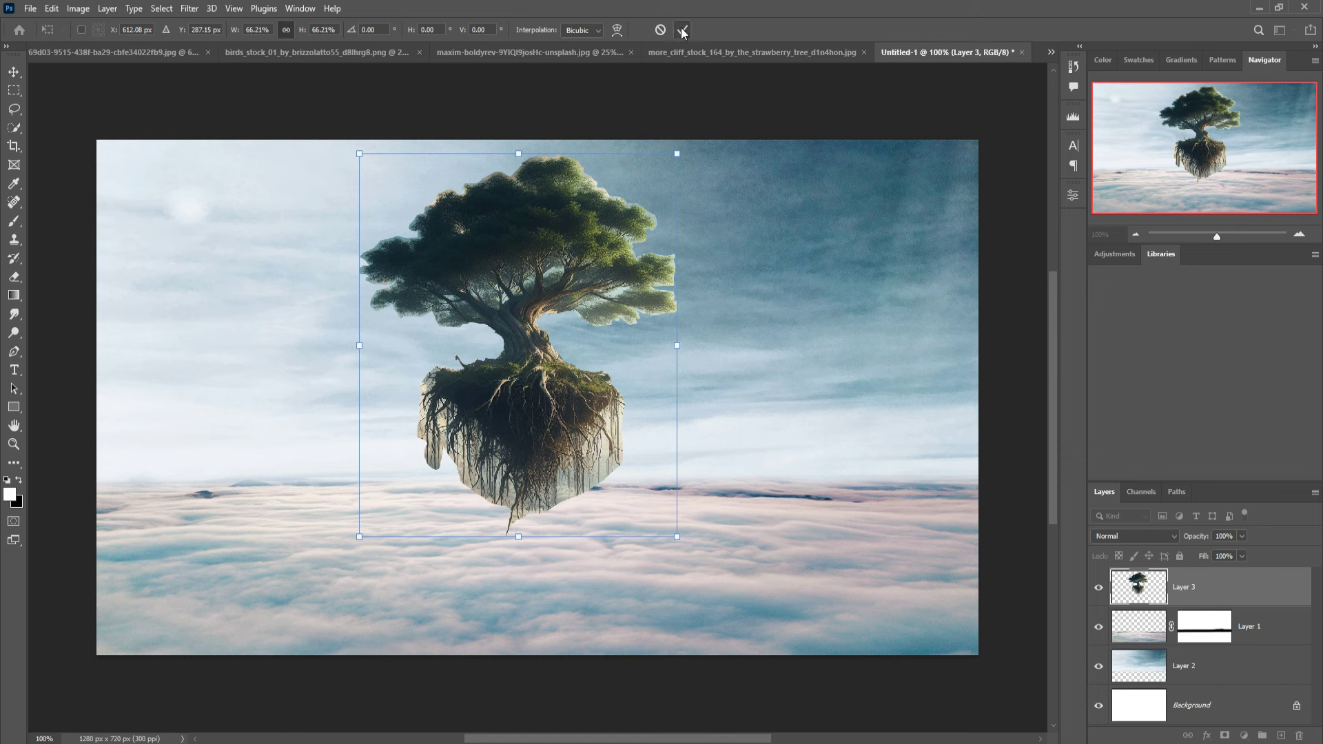
pyautogui.click(683, 30)
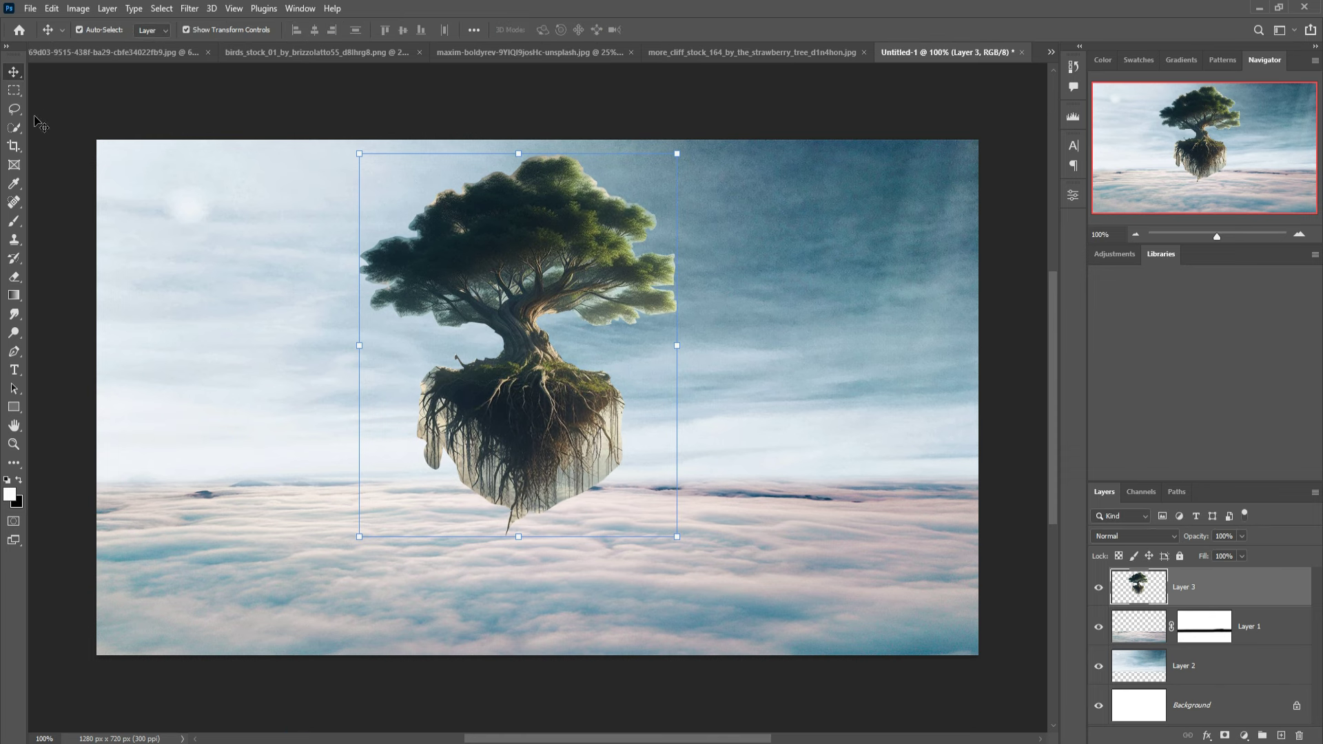
# - Quick-select the placed tree, subtract the sky and clouds, and enter Select and Mask
pyautogui.click(14, 128)
pyautogui.moveTo(427, 178)
pyautogui.mouseDown()
pyautogui.moveTo(681, 283)
pyautogui.moveTo(619, 466)
pyautogui.mouseUp()
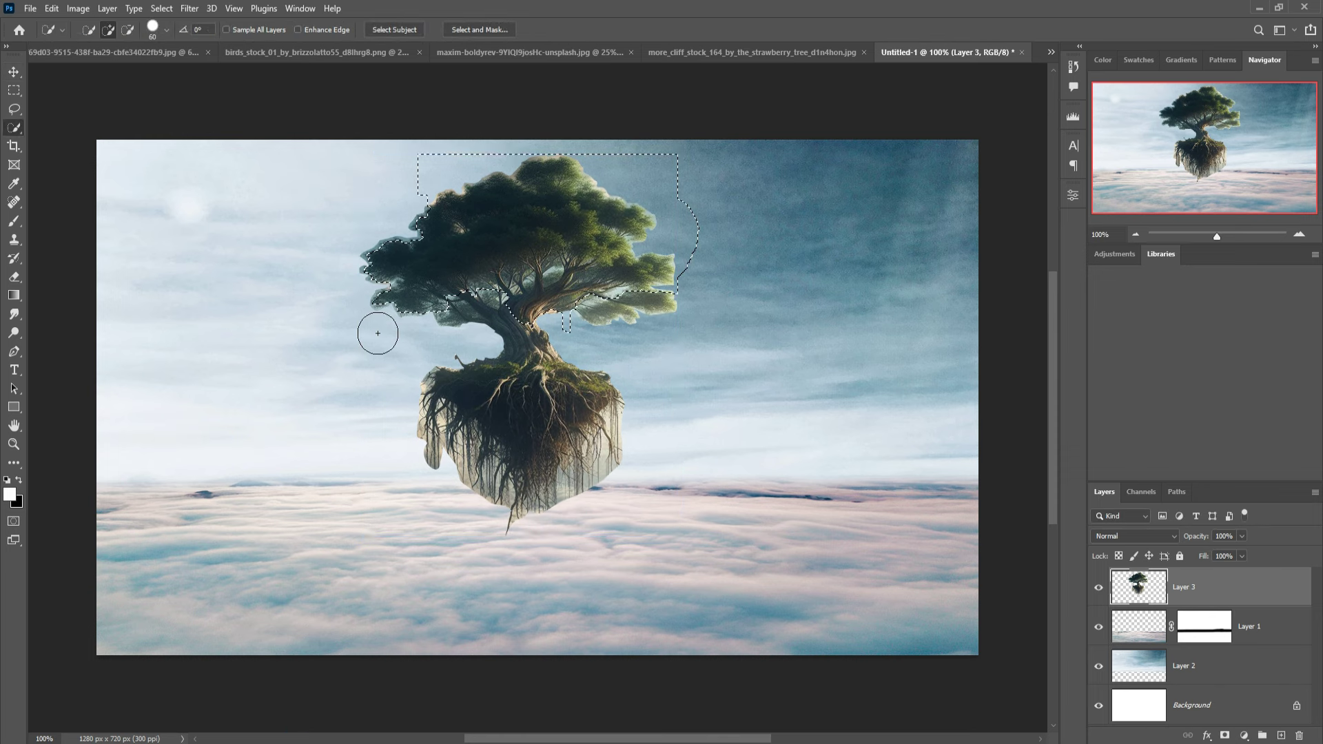
pyautogui.click(700, 457)
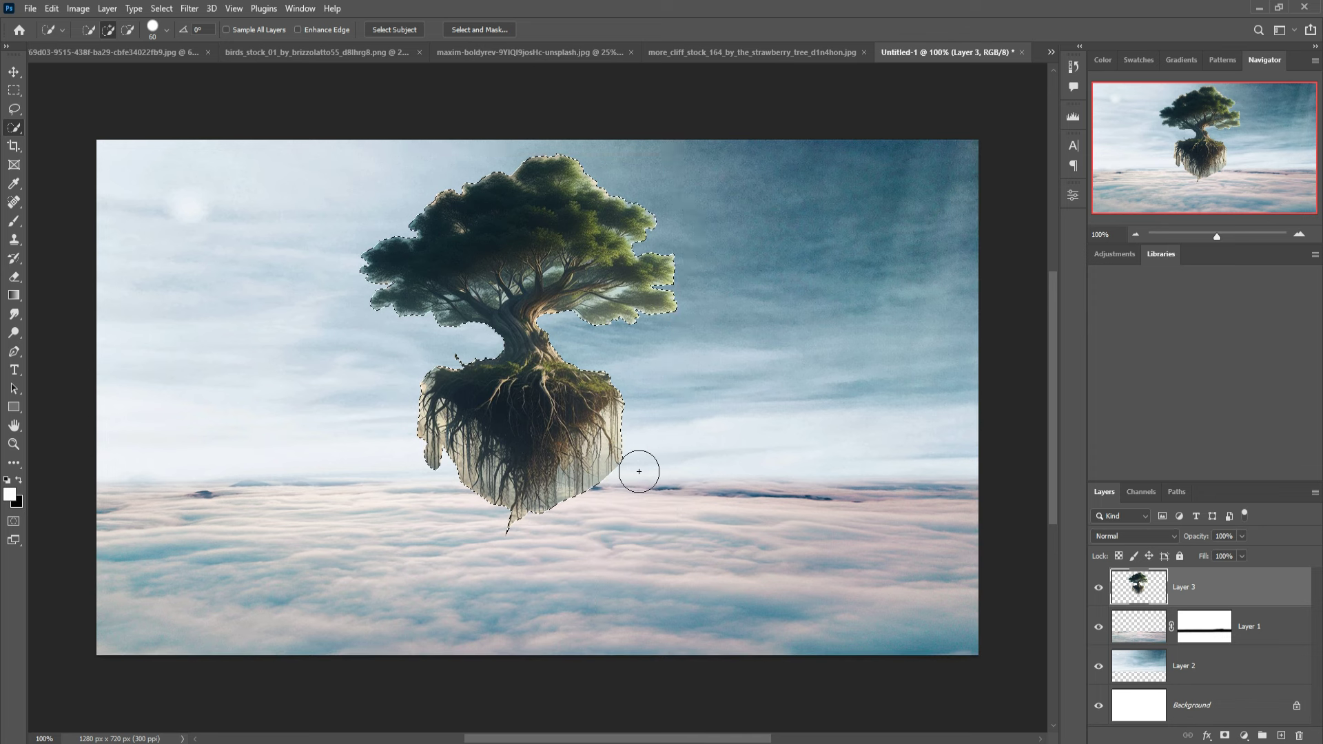
pyautogui.keyDown('alt'); pyautogui.click(827, 436); pyautogui.keyUp('alt')
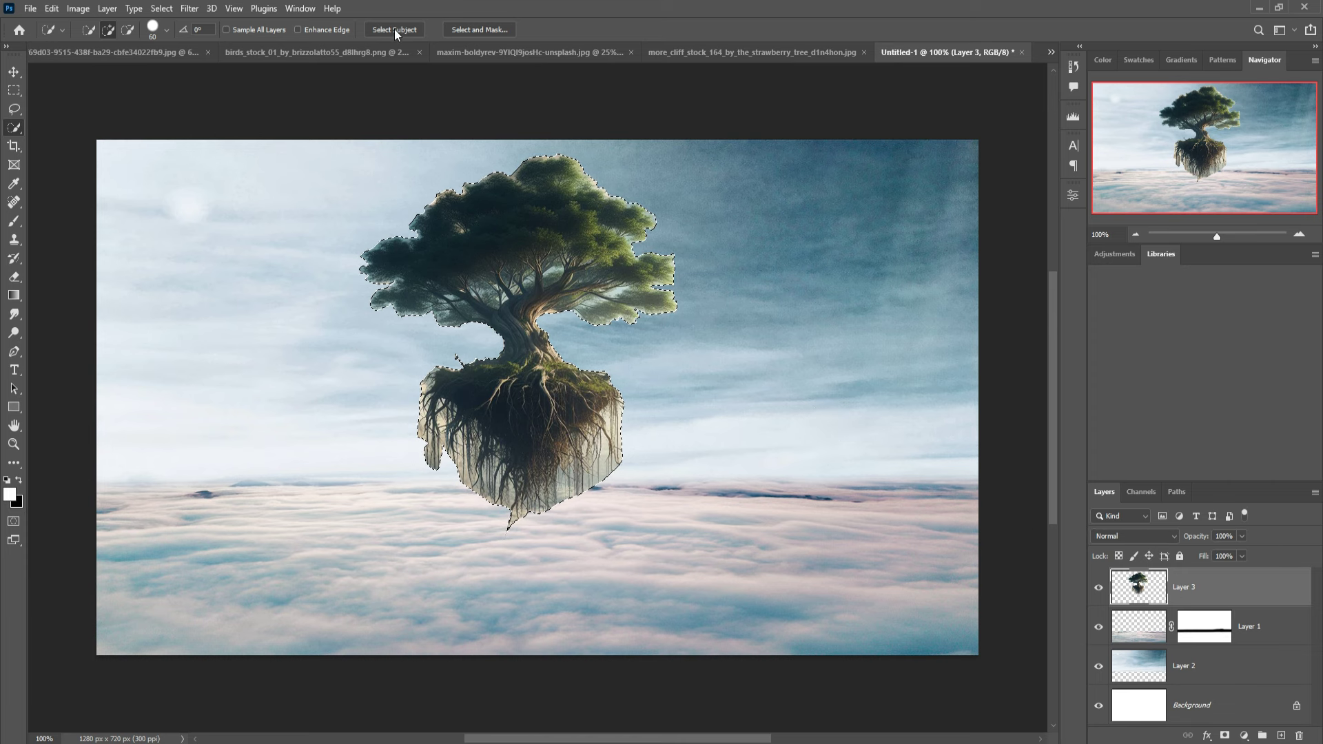
pyautogui.click(481, 29)
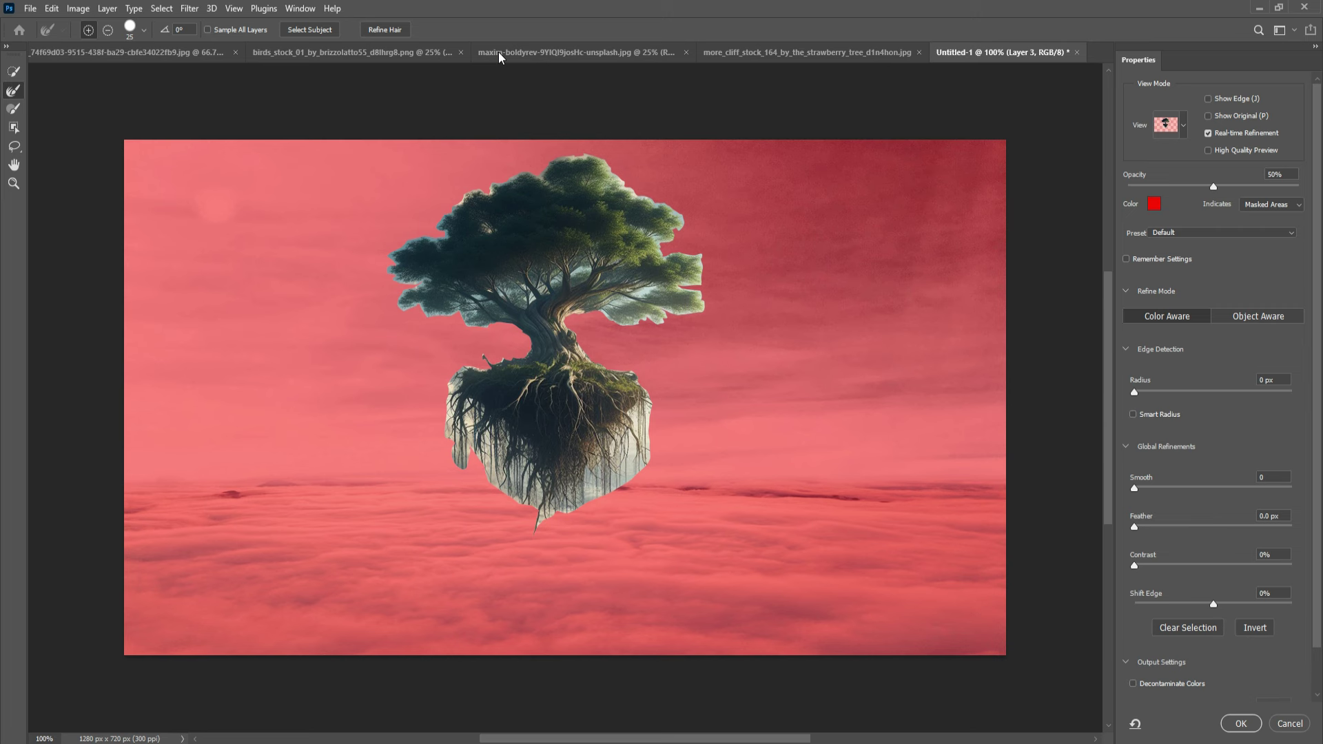
# - Brush the Refine Edge tool along both sides of the hanging roots to remove the pale fringe
pyautogui.moveTo(666, 413)
pyautogui.mouseDown()
pyautogui.moveTo(657, 390)
pyautogui.moveTo(604, 461)
pyautogui.moveTo(592, 515)
pyautogui.moveTo(544, 529)
pyautogui.moveTo(538, 493)
pyautogui.moveTo(526, 517)
pyautogui.mouseUp()
pyautogui.moveTo(526, 456); pyautogui.dragTo(492, 477)
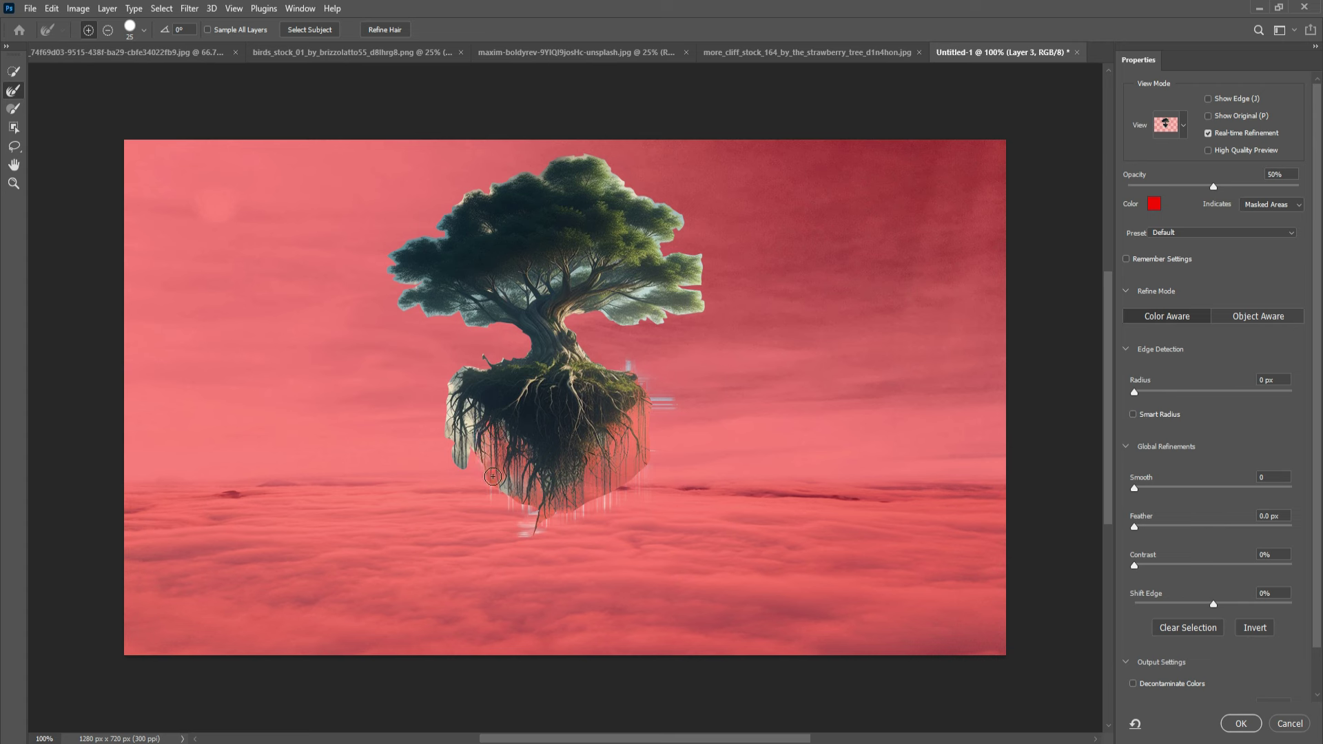
pyautogui.moveTo(487, 424)
pyautogui.mouseDown()
pyautogui.moveTo(474, 466)
pyautogui.moveTo(520, 535)
pyautogui.moveTo(499, 507)
pyautogui.mouseUp()
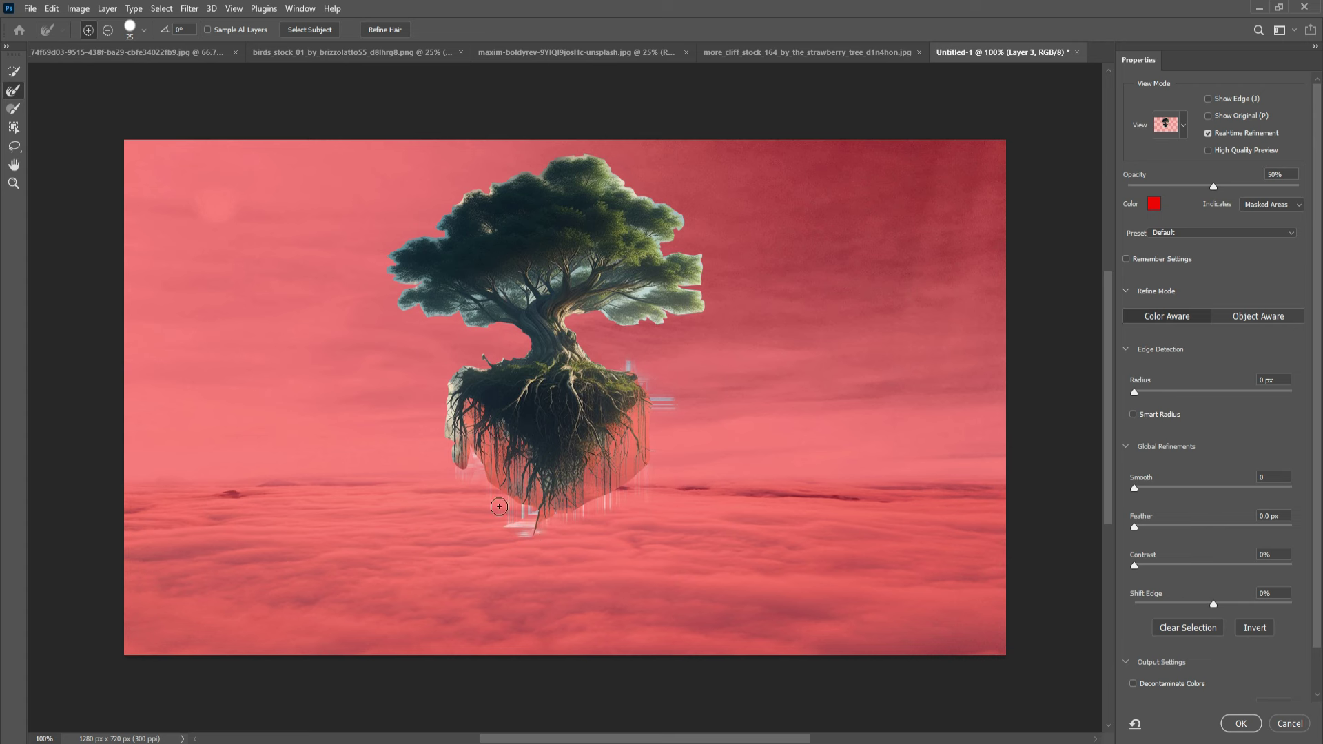
pyautogui.moveTo(458, 460)
pyautogui.mouseDown()
pyautogui.moveTo(461, 391)
pyautogui.moveTo(507, 366)
pyautogui.moveTo(476, 319)
pyautogui.moveTo(403, 323)
pyautogui.moveTo(433, 290)
pyautogui.moveTo(396, 282)
pyautogui.moveTo(450, 244)
pyautogui.mouseUp()
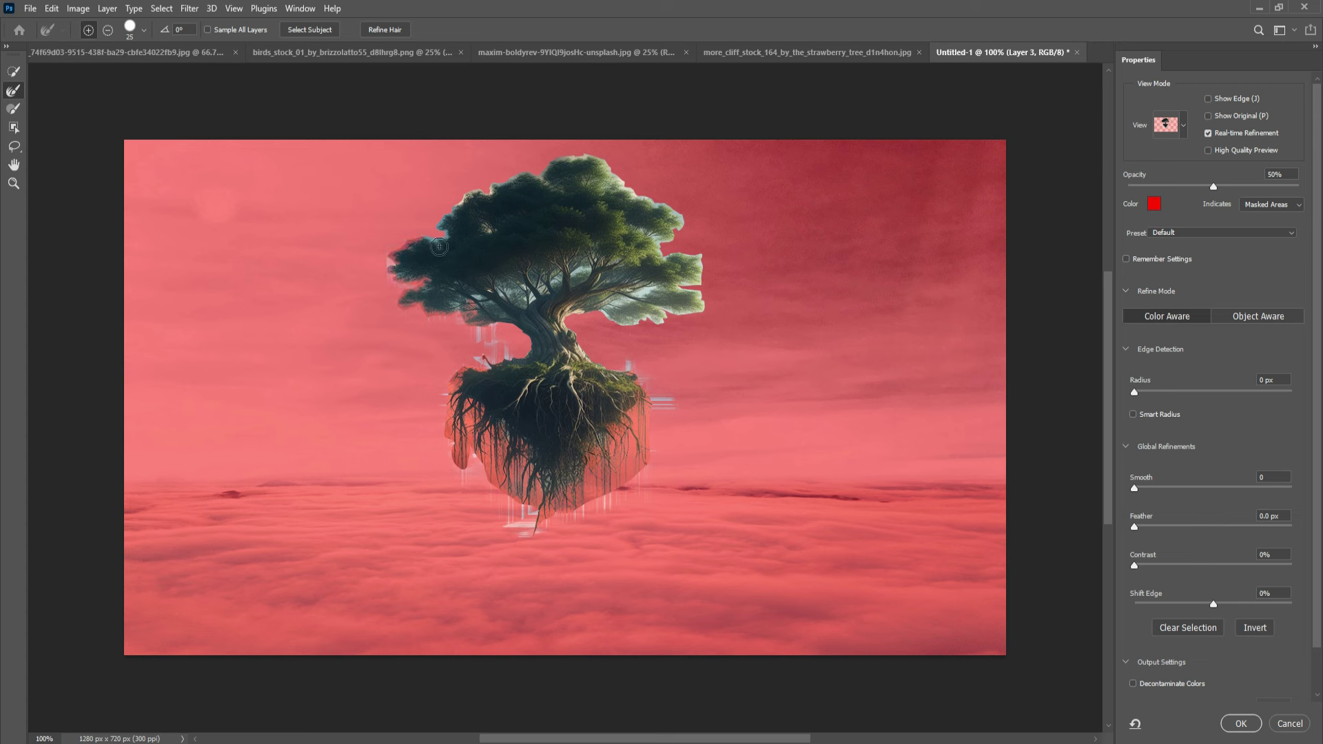
# - Brush Refine Edge strokes along the upper-left, top-right, right and lower foliage edges to remove the halo
pyautogui.moveTo(450, 254)
pyautogui.mouseDown()
pyautogui.moveTo(480, 198)
pyautogui.moveTo(560, 189)
pyautogui.moveTo(578, 164)
pyautogui.moveTo(638, 193)
pyautogui.mouseUp()
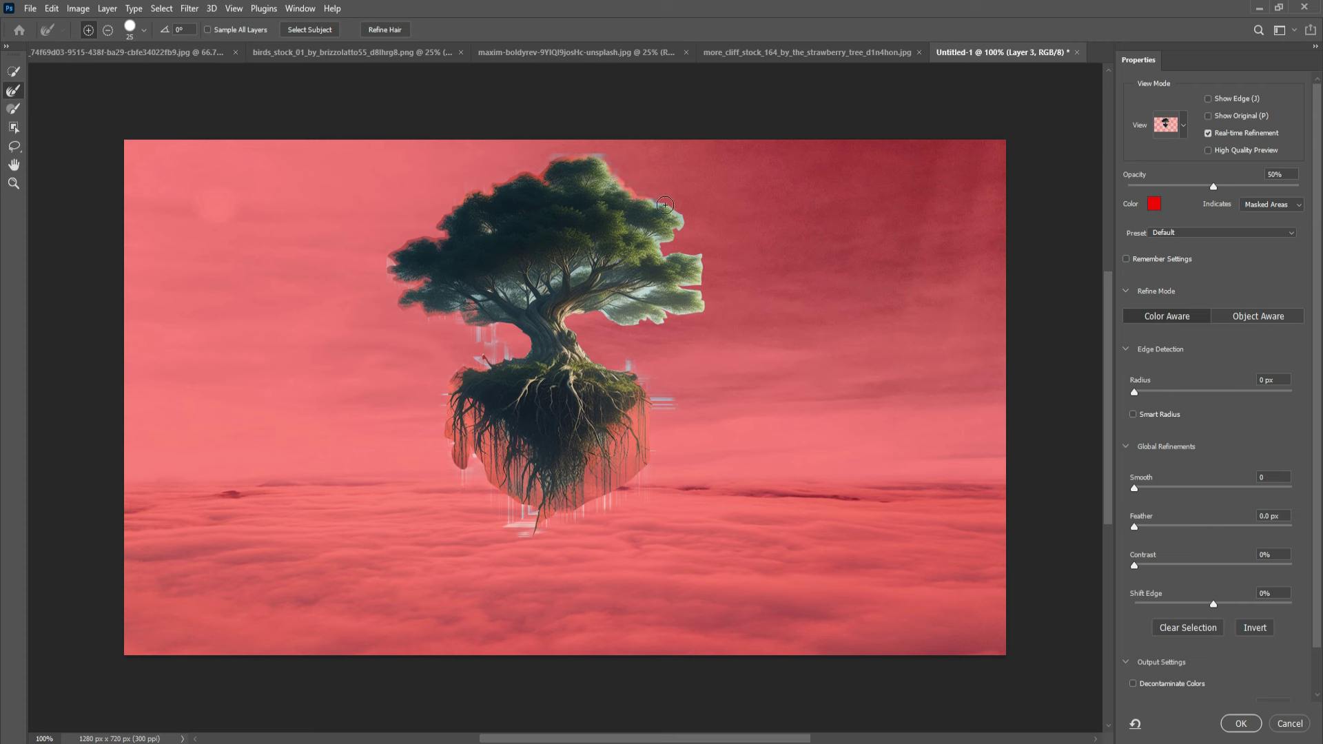
pyautogui.moveTo(670, 213); pyautogui.dragTo(692, 216)
pyautogui.moveTo(695, 263); pyautogui.dragTo(715, 267)
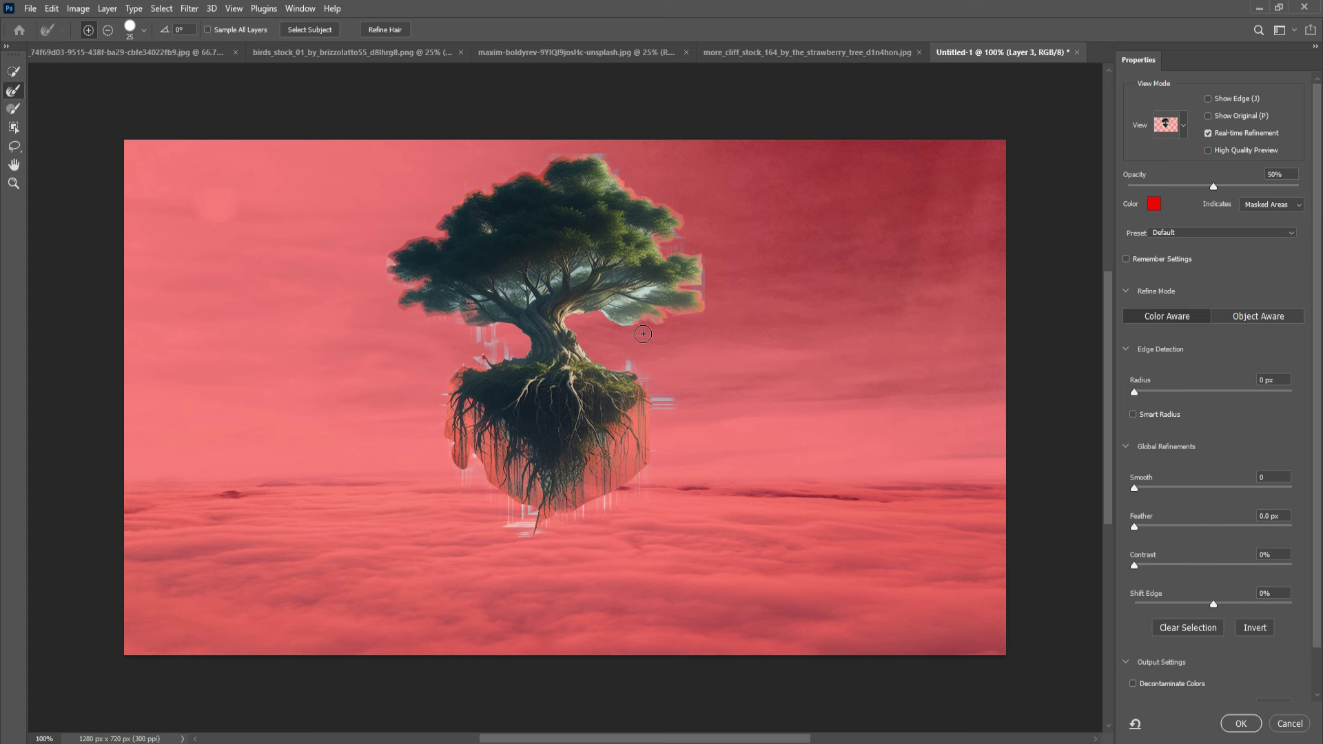
pyautogui.moveTo(612, 320); pyautogui.dragTo(627, 323)
pyautogui.moveTo(631, 310); pyautogui.dragTo(633, 312)
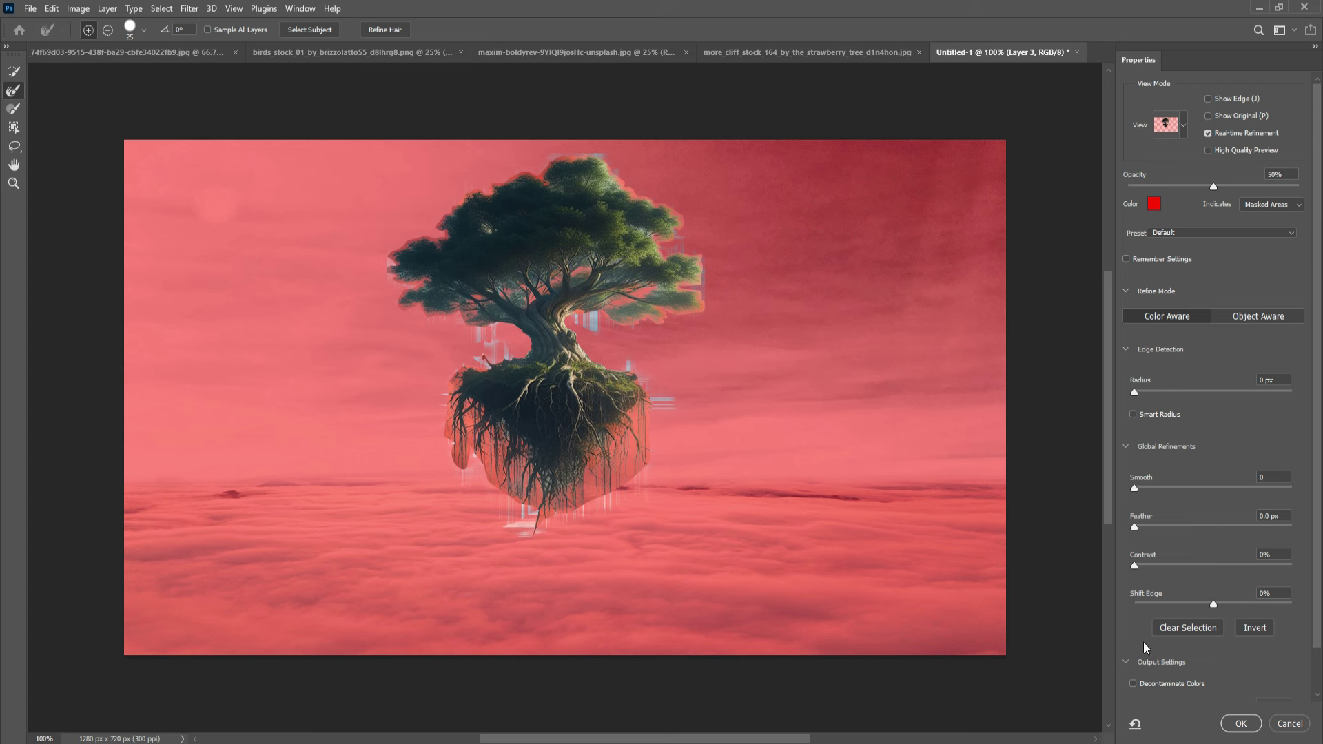
# - Enable Decontaminate Colors and output the refined tree to a new layer, Layer 3 copy
pyautogui.click(1132, 683)
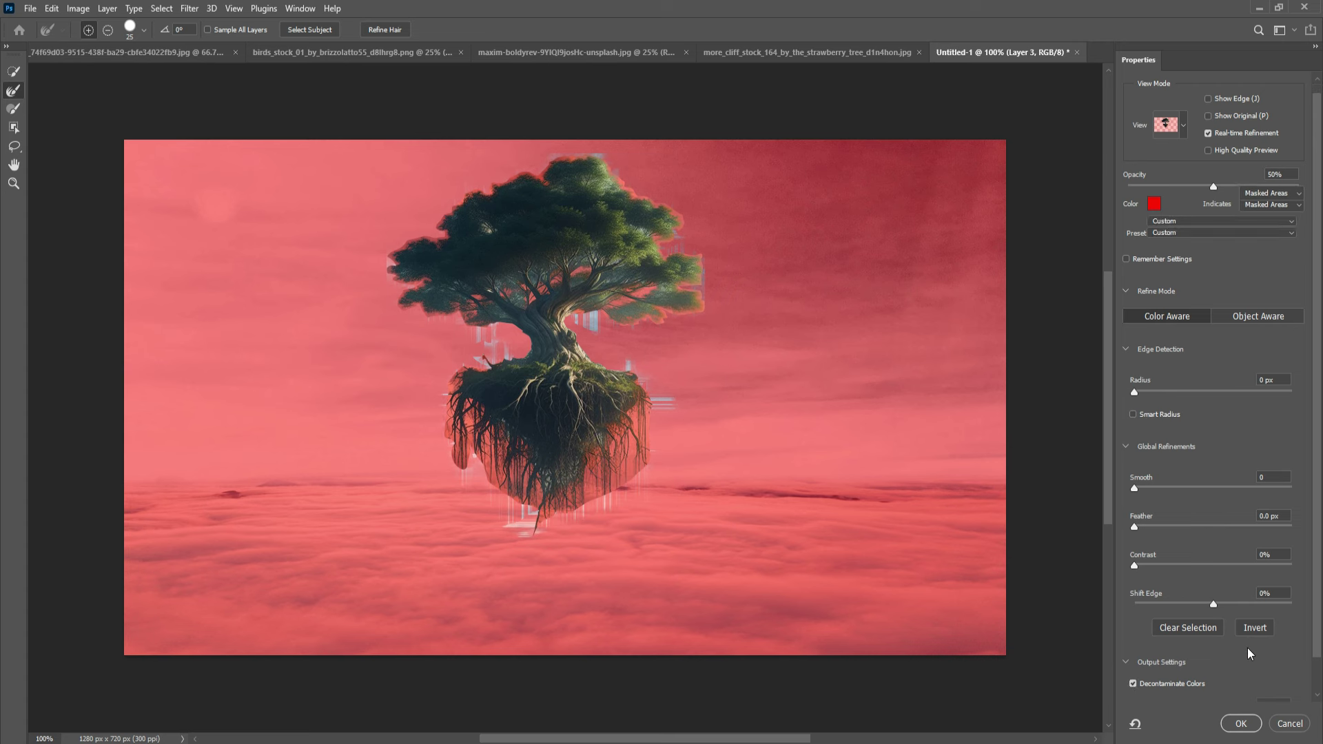
pyautogui.scroll(-1, 1248, 648)
pyautogui.scroll(-1, 1237, 636)
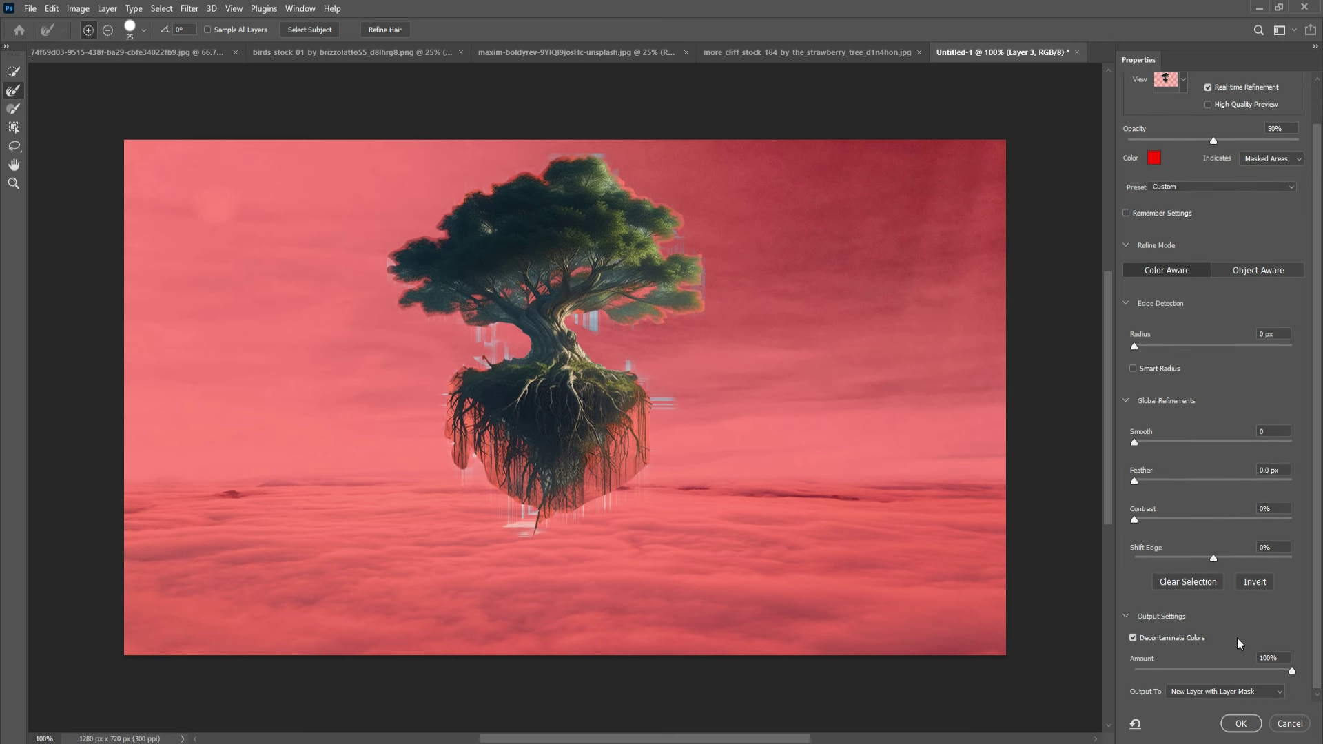
pyautogui.click(1259, 689)
pyautogui.click(1219, 700)
pyautogui.click(1234, 724)
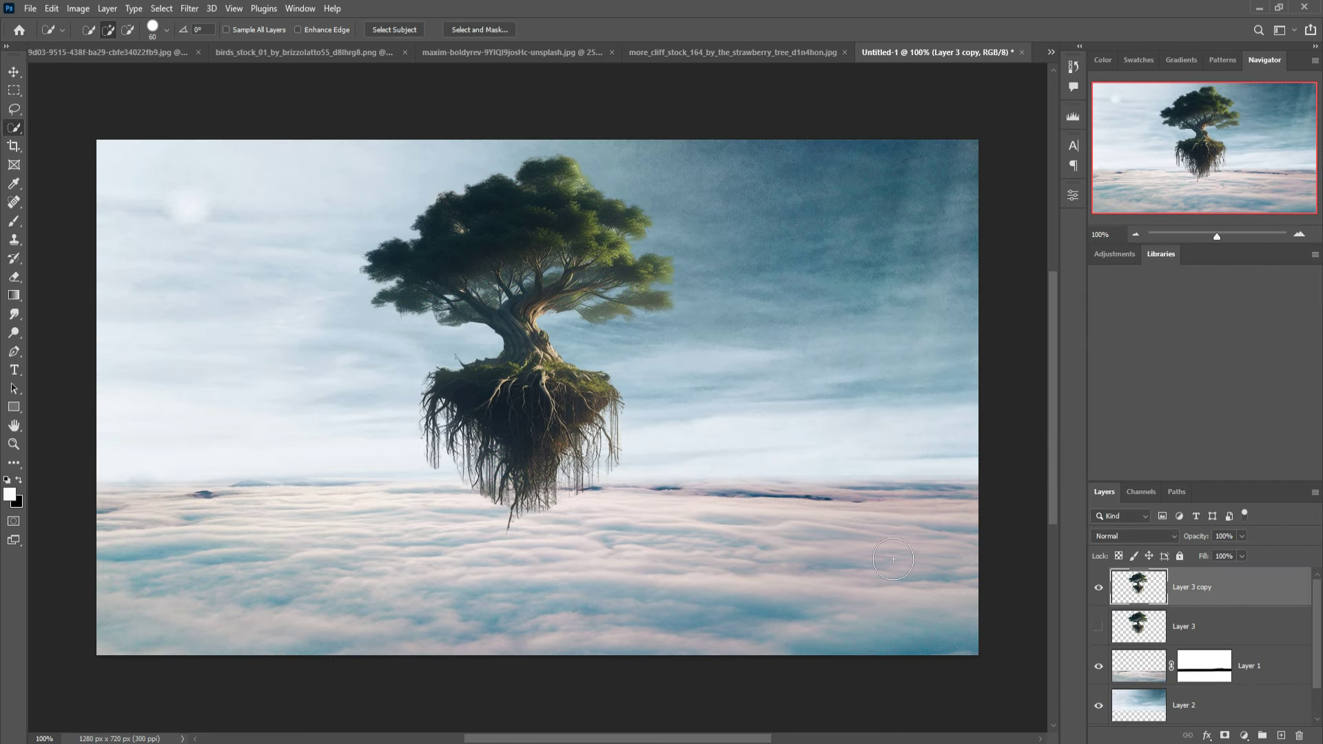
pyautogui.click(12, 75)
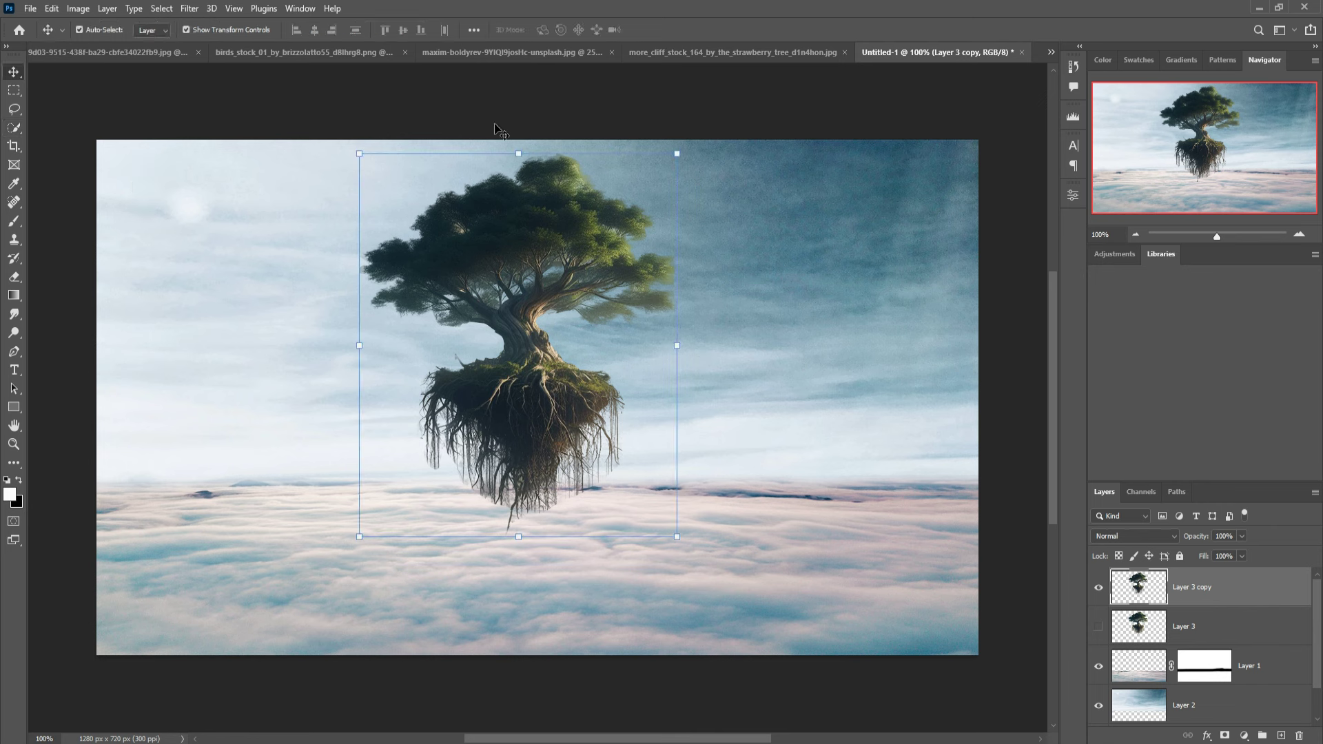
# - In more_cliff_stock, Quick Select the grassy cliff top and rocky headland, excluding sky and sea
pyautogui.click(710, 52)
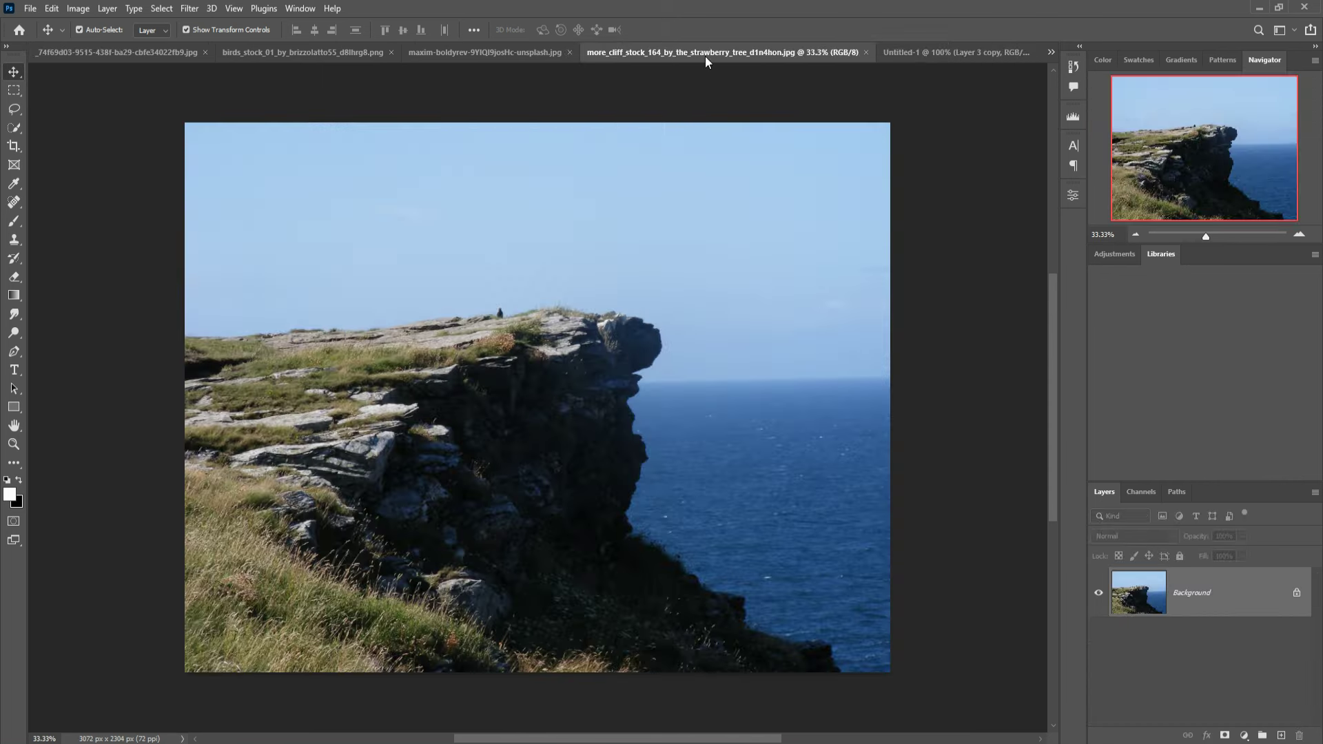
pyautogui.click(14, 129)
pyautogui.moveTo(204, 356); pyautogui.dragTo(427, 339)
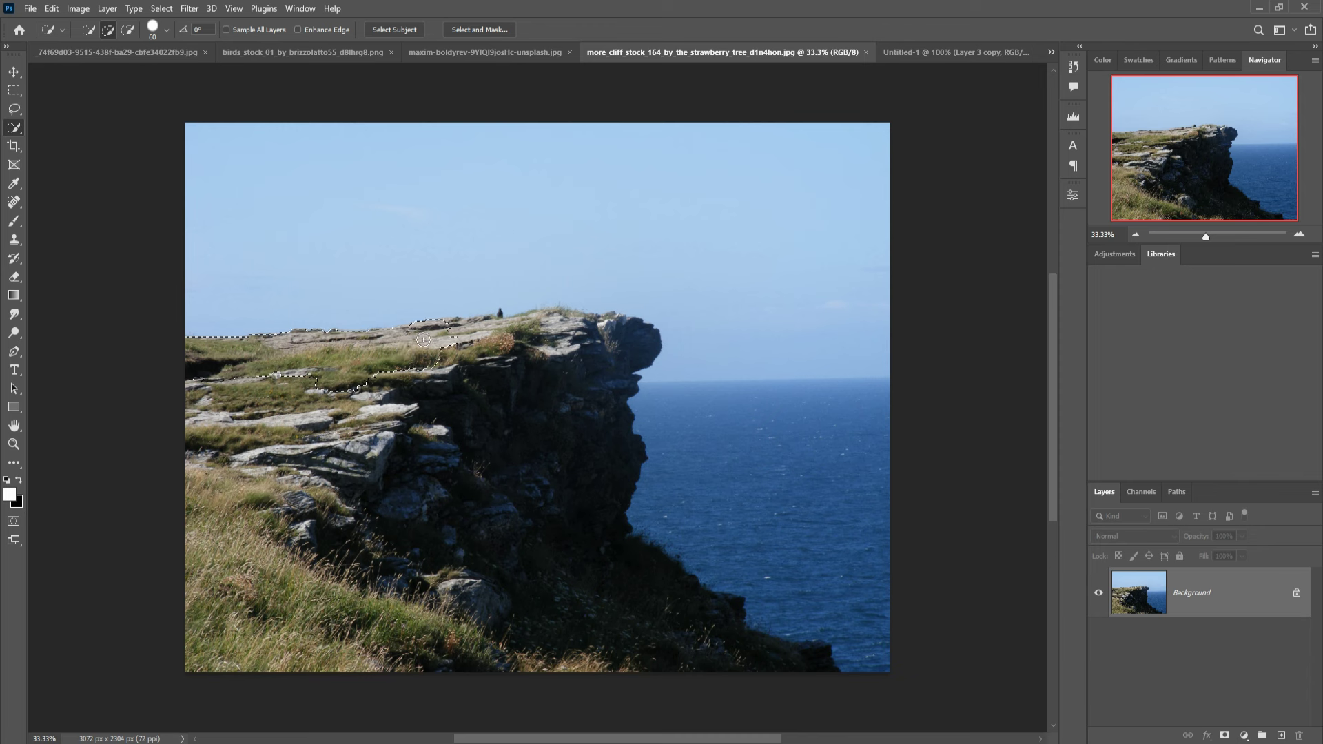
pyautogui.moveTo(460, 335)
pyautogui.mouseDown()
pyautogui.moveTo(559, 329)
pyautogui.moveTo(651, 344)
pyautogui.moveTo(558, 399)
pyautogui.moveTo(309, 503)
pyautogui.moveTo(327, 466)
pyautogui.moveTo(213, 466)
pyautogui.moveTo(325, 605)
pyautogui.mouseUp()
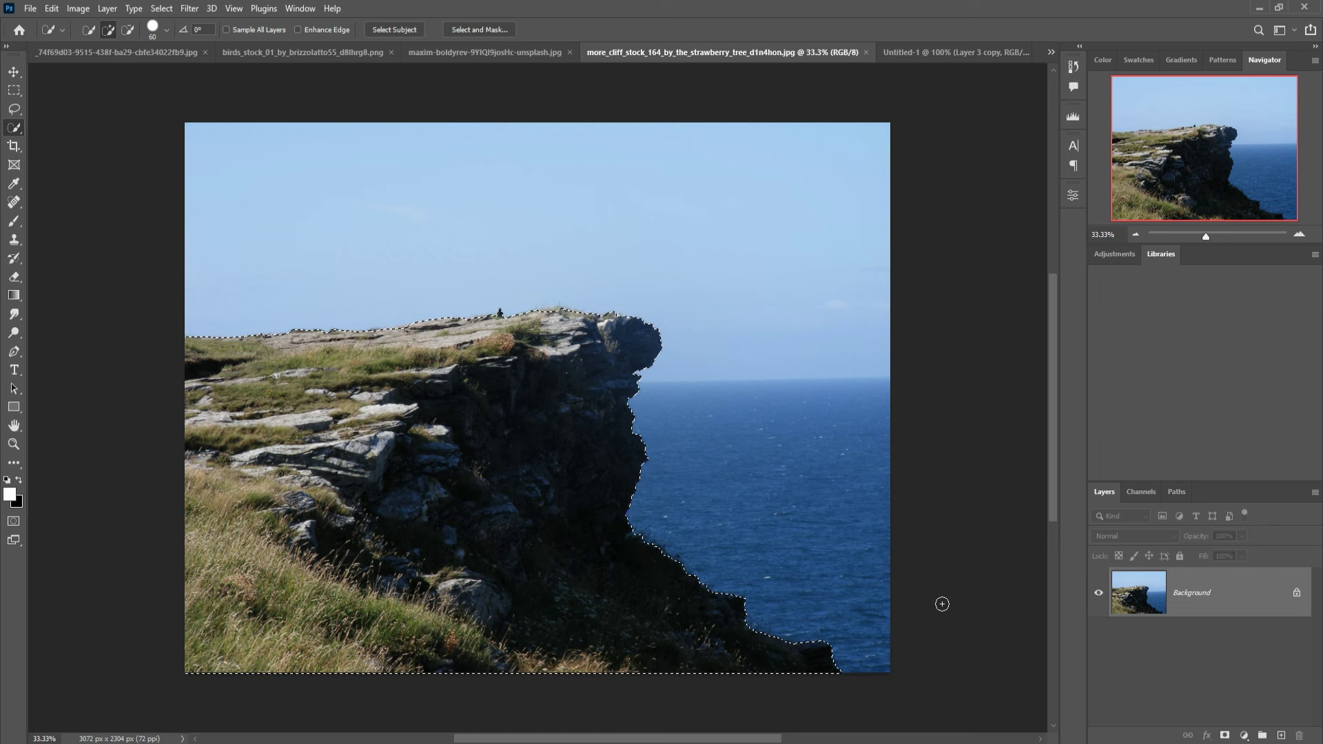
pyautogui.click(127, 29)
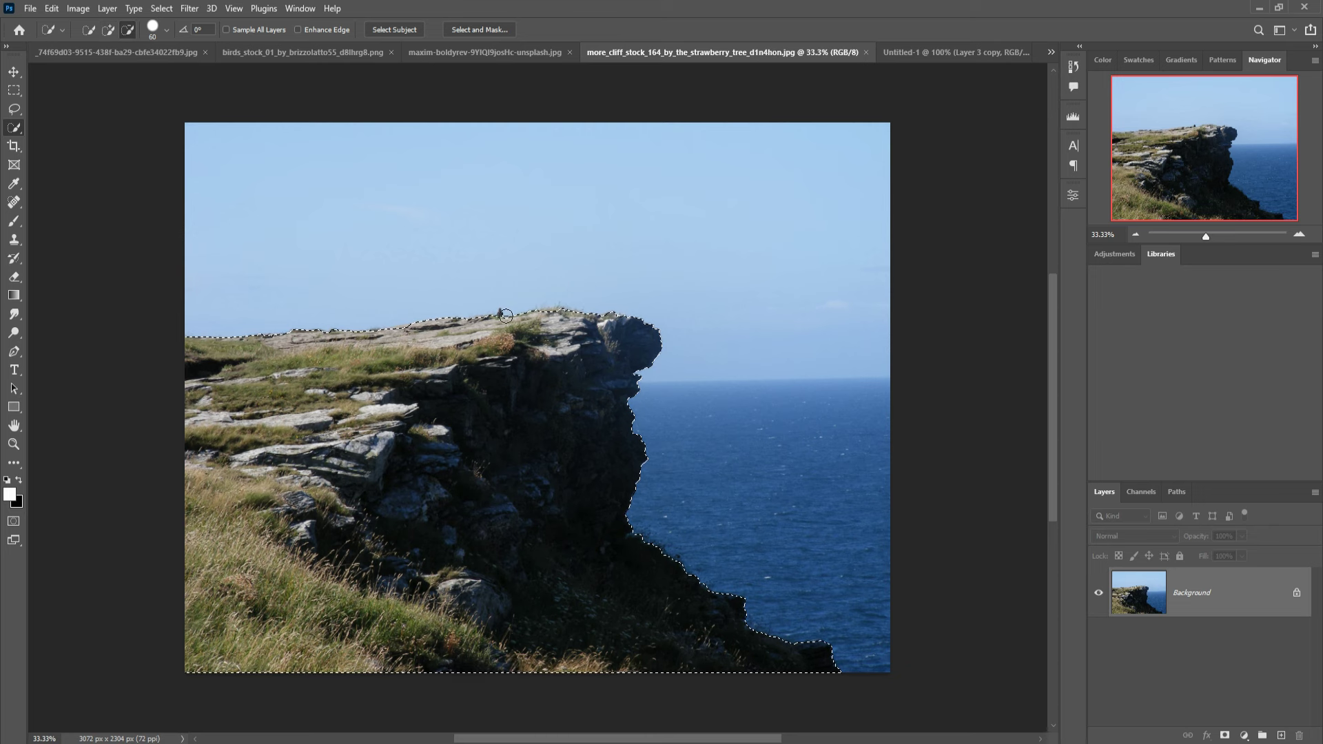
# - Drag the selected cliff from the floated photo window into the composite as Layer 4
pyautogui.press('v')
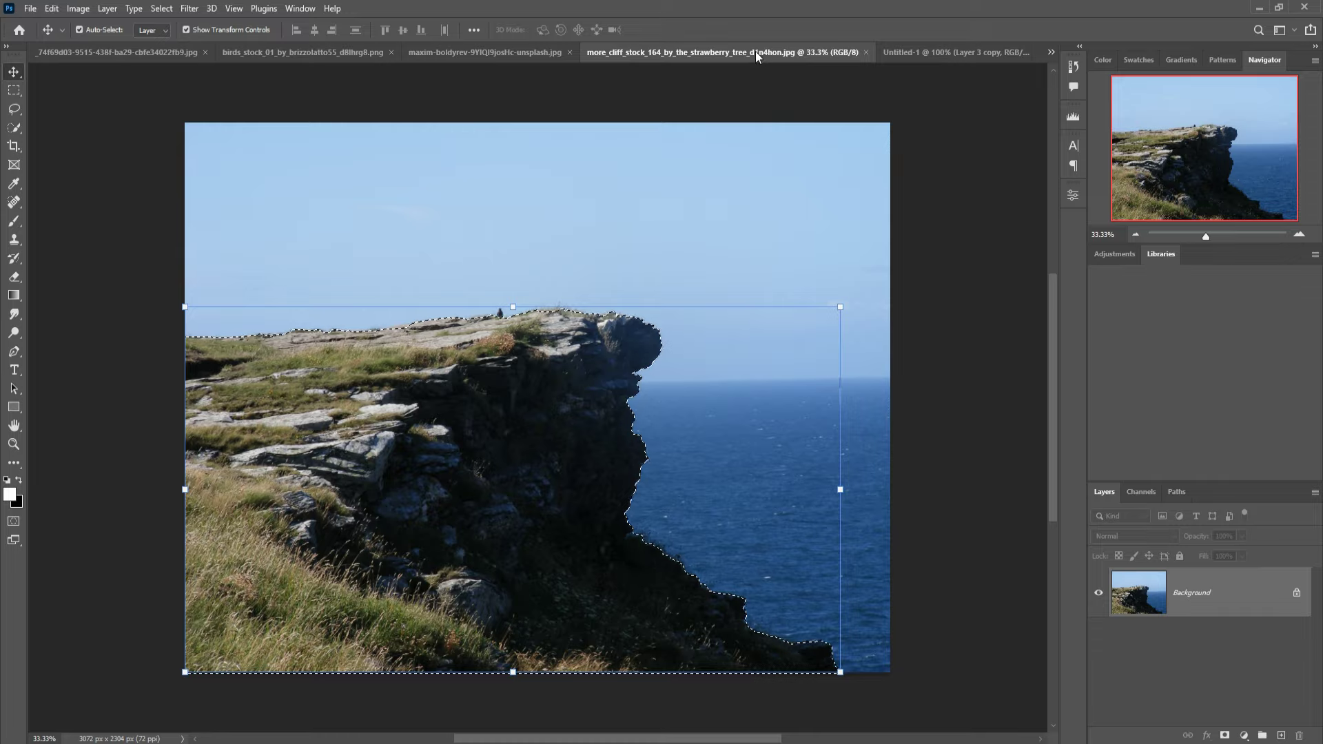
pyautogui.moveTo(755, 51); pyautogui.dragTo(771, 99)
pyautogui.moveTo(672, 403)
pyautogui.mouseDown()
pyautogui.moveTo(427, 472)
pyautogui.moveTo(271, 486)
pyautogui.mouseUp()
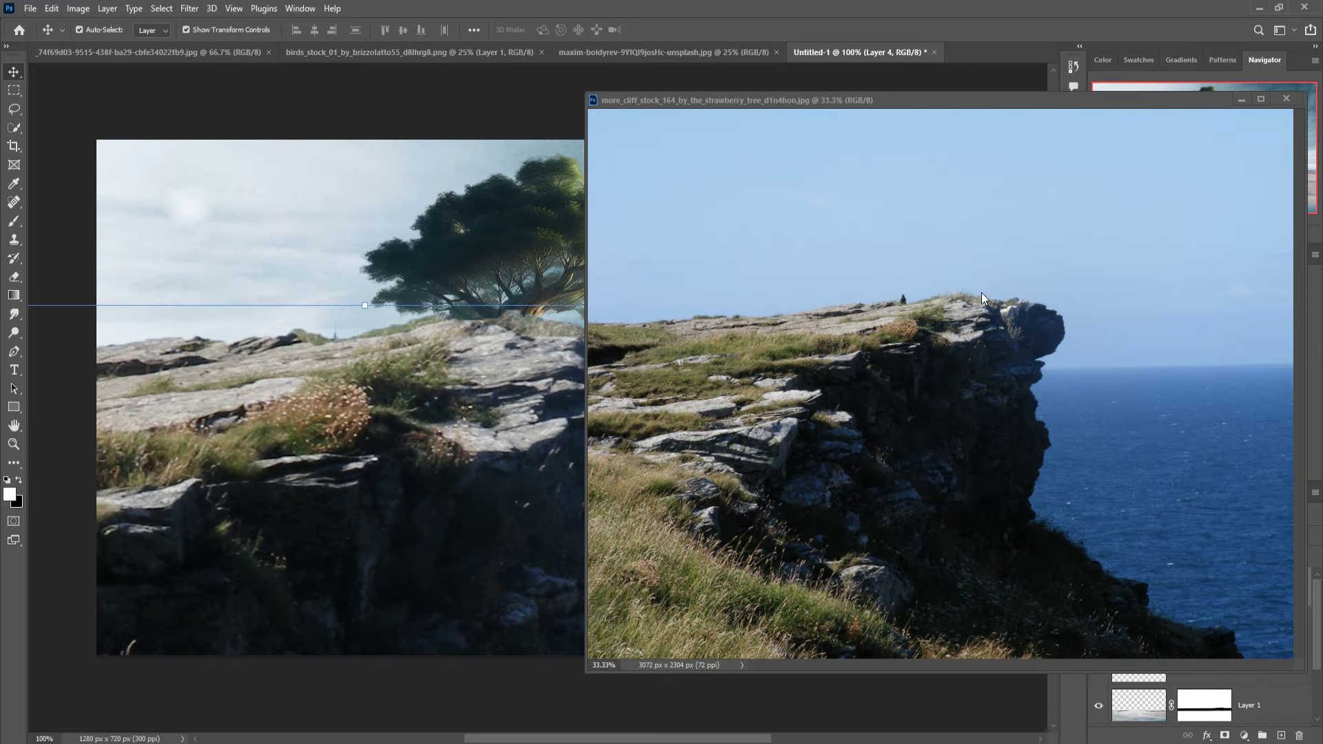
pyautogui.click(1241, 100)
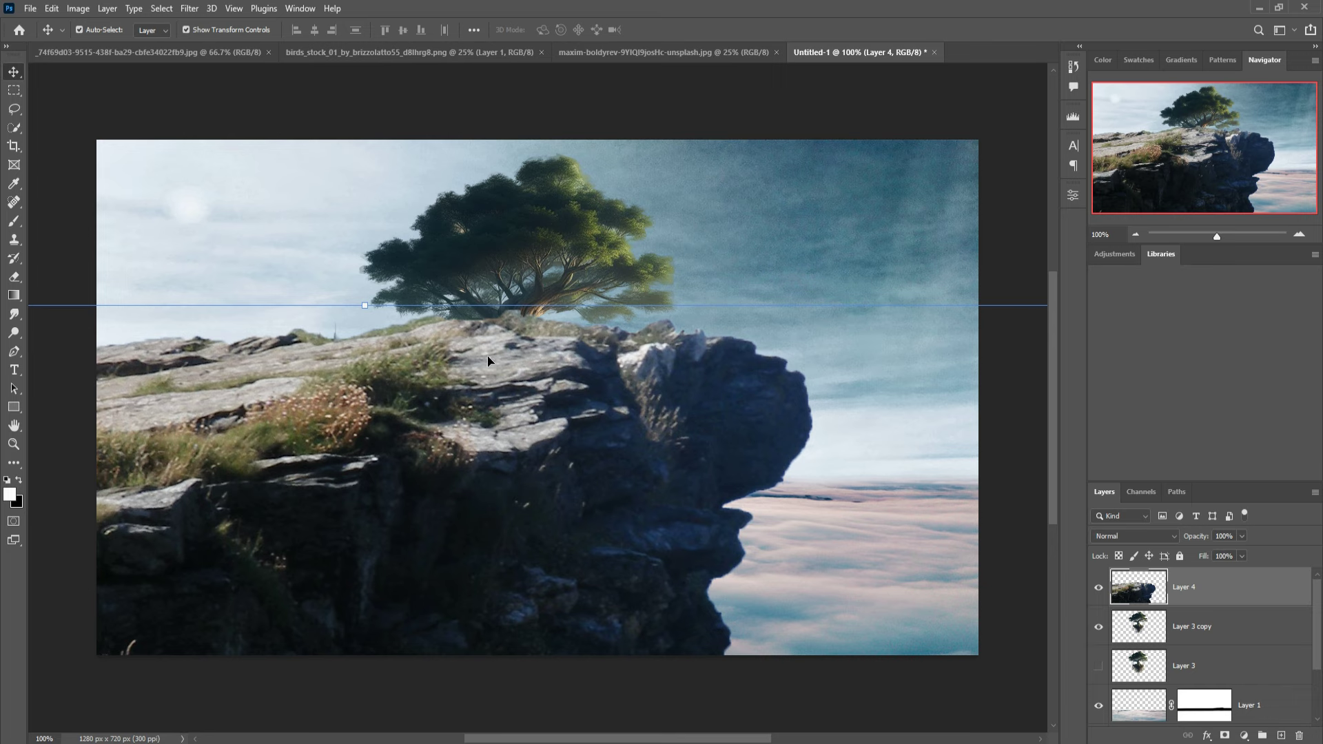
# - Scale the cliff down to 40.67% and place it in the composite's lower-left corner
pyautogui.moveTo(364, 306)
pyautogui.mouseDown()
pyautogui.moveTo(340, 692)
pyautogui.moveTo(233, 524)
pyautogui.mouseUp()
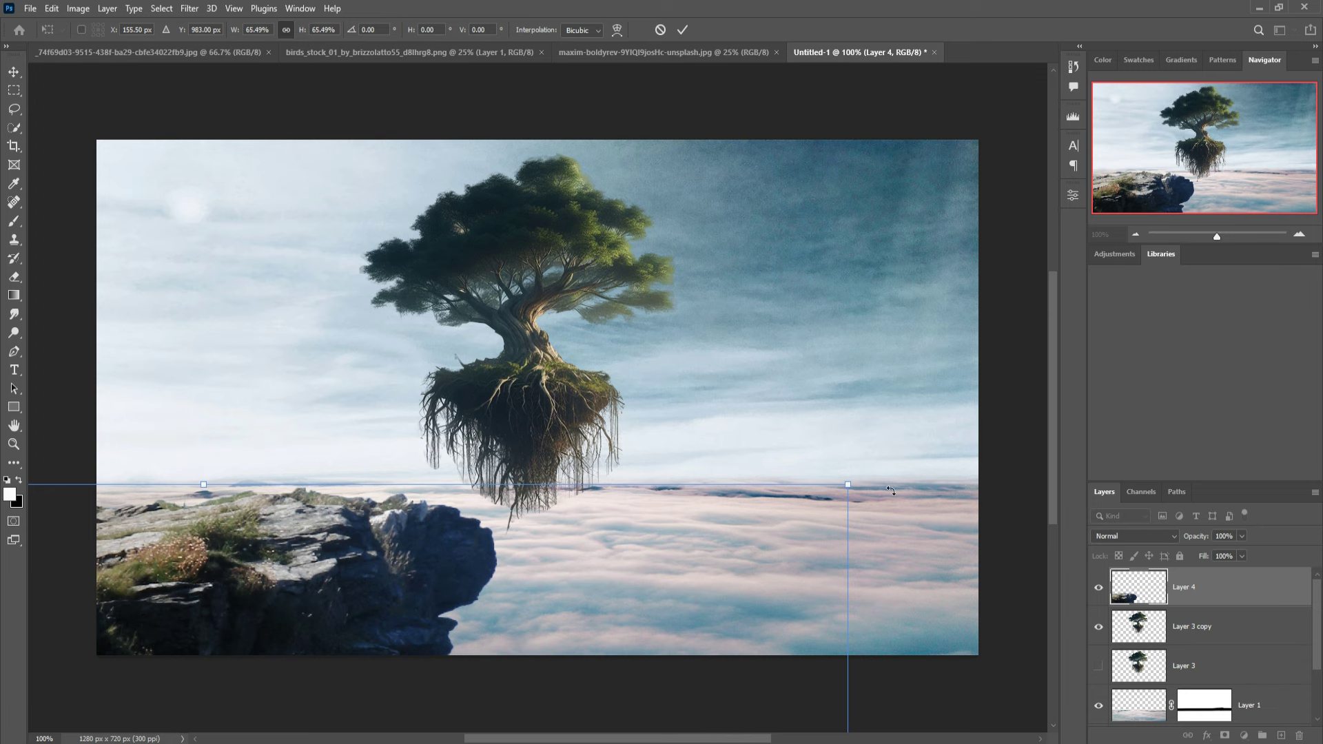
pyautogui.moveTo(853, 493); pyautogui.dragTo(442, 494)
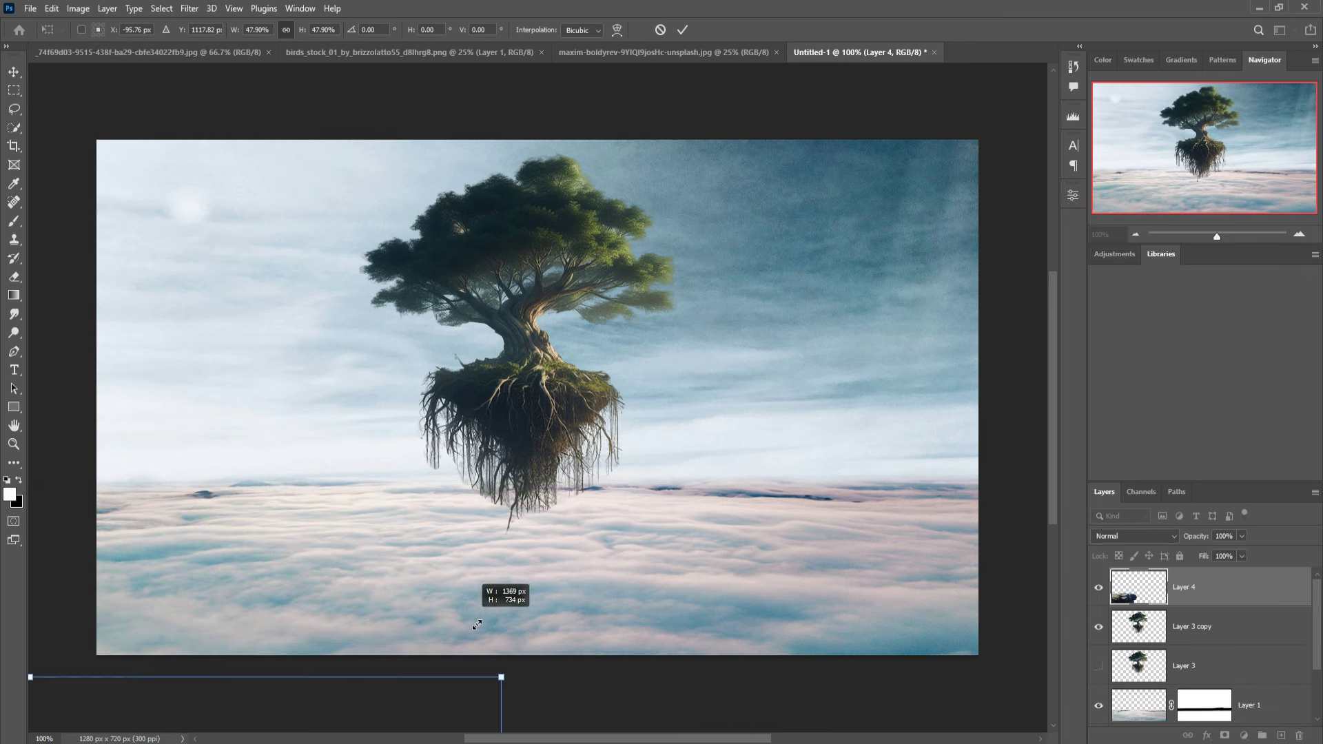
pyautogui.moveTo(681, 497)
pyautogui.mouseDown()
pyautogui.moveTo(553, 545)
pyautogui.moveTo(607, 546)
pyautogui.mouseUp()
pyautogui.moveTo(695, 512); pyautogui.dragTo(531, 604)
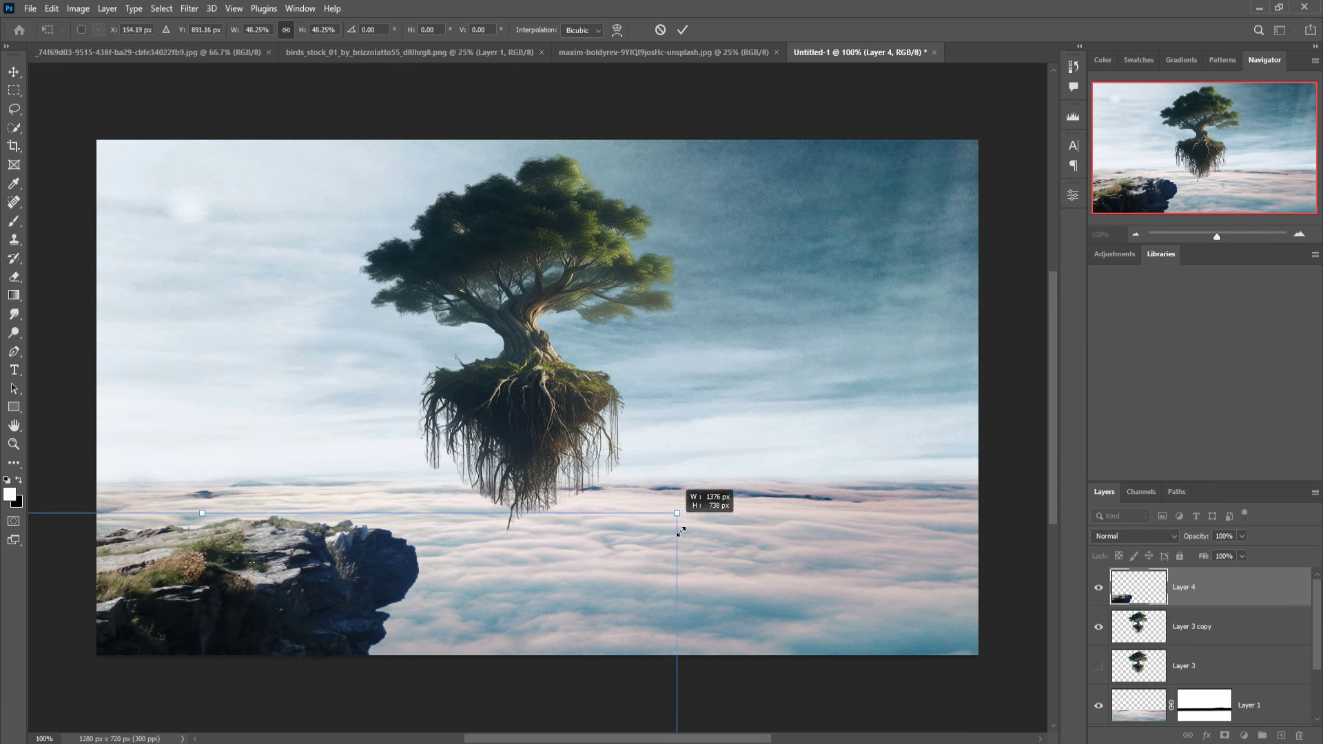
pyautogui.moveTo(190, 634); pyautogui.dragTo(259, 548)
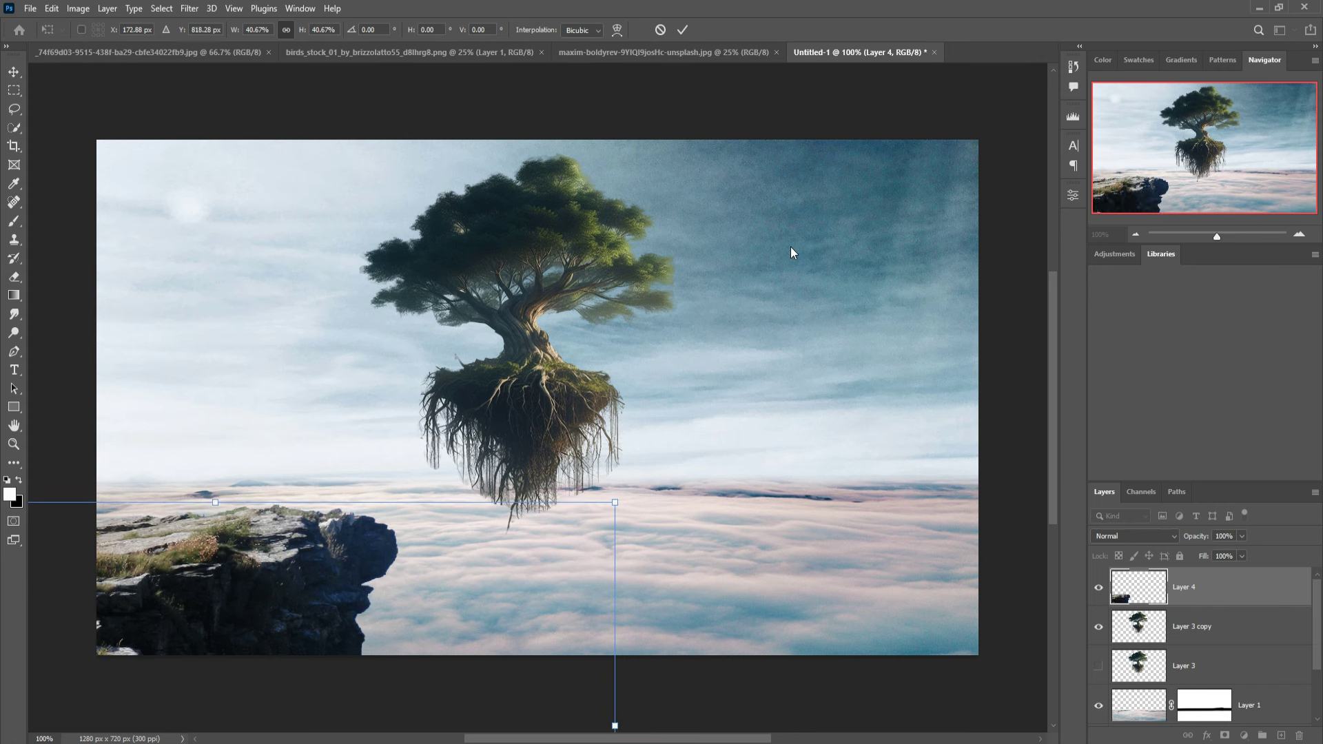
pyautogui.click(682, 29)
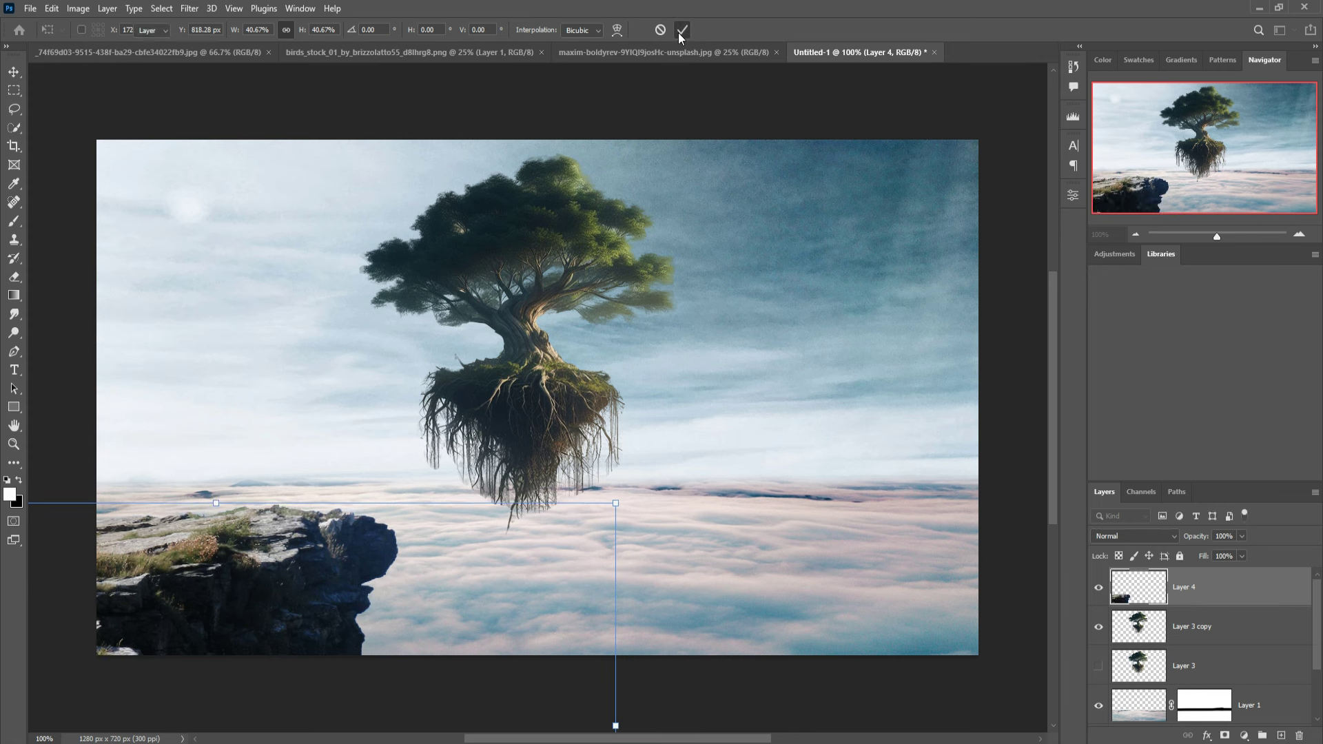
# - Lasso-cut away the cliff's underside below the overhang on Layer 4, then deselect
pyautogui.click(14, 109)
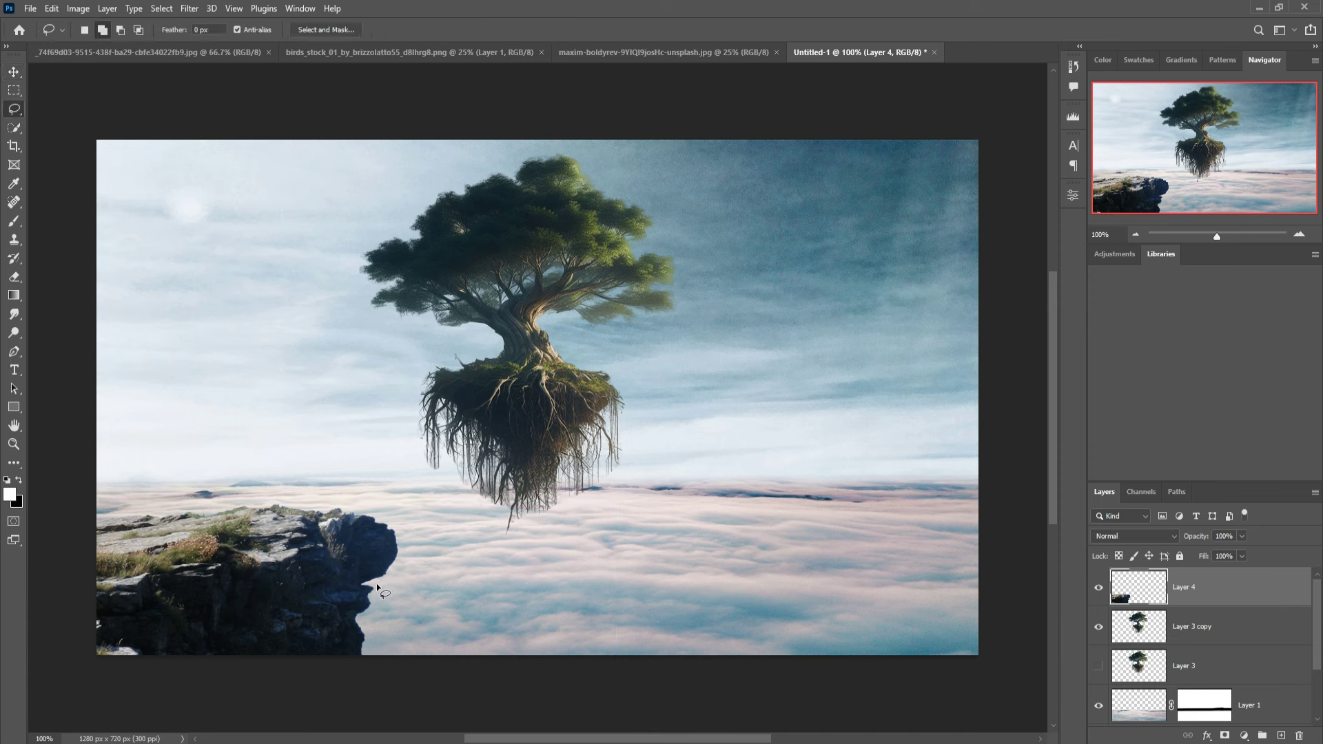
pyautogui.moveTo(365, 586)
pyautogui.mouseDown()
pyautogui.moveTo(226, 660)
pyautogui.moveTo(382, 609)
pyautogui.mouseUp()
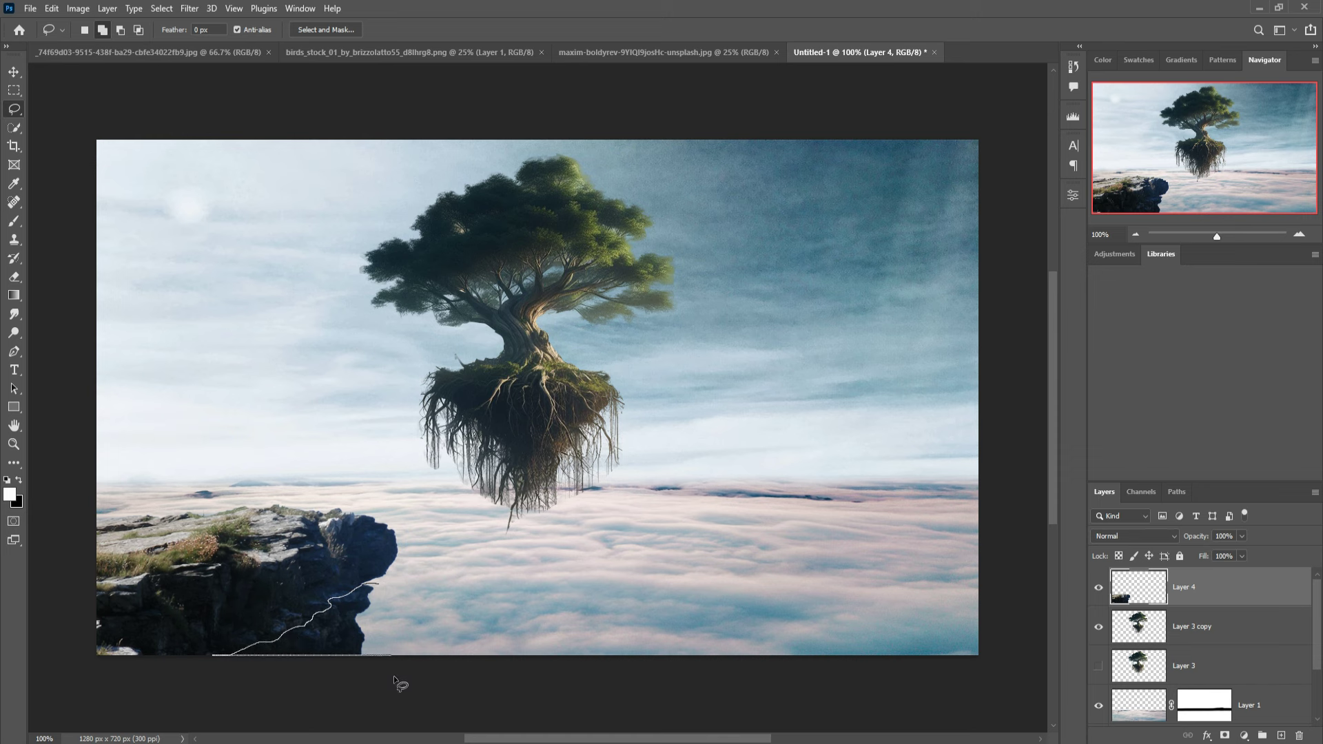
pyautogui.moveTo(376, 586); pyautogui.dragTo(375, 585)
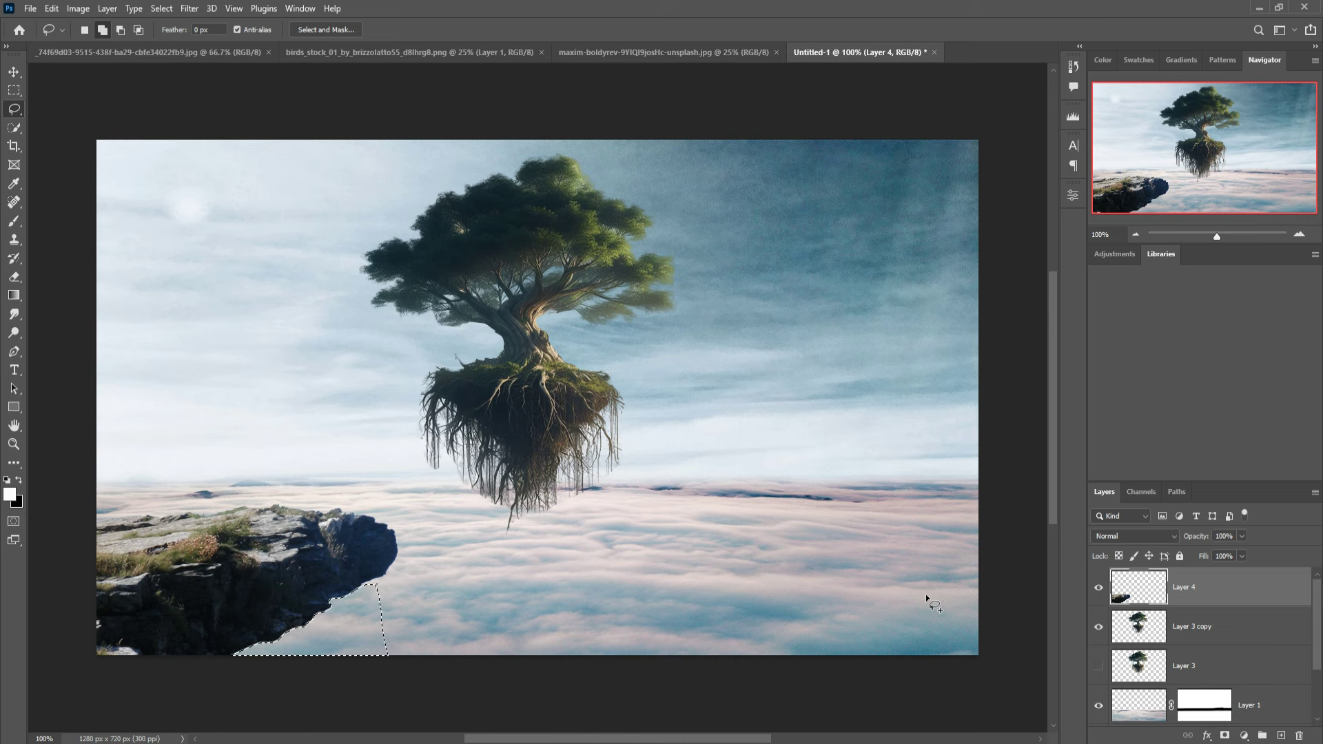
pyautogui.click(161, 9)
pyautogui.click(174, 38)
pyautogui.click(14, 72)
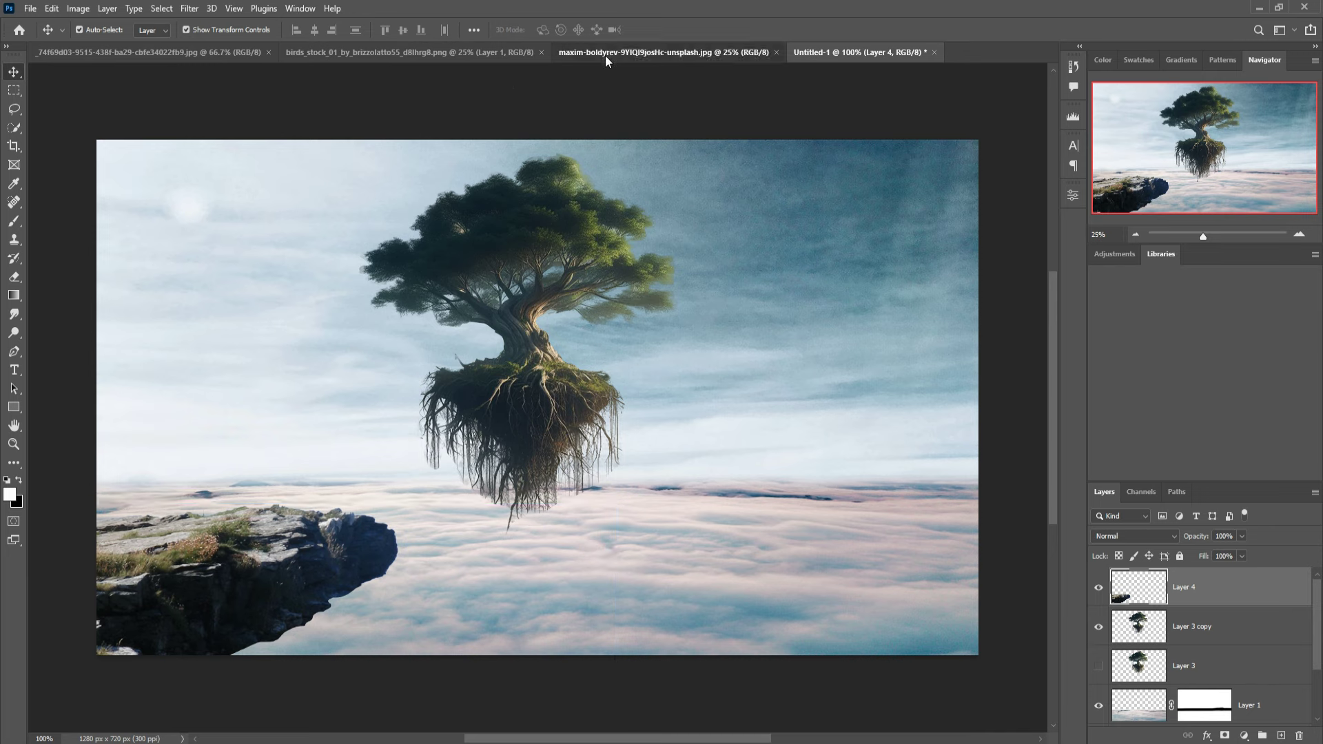
# - In the city photo, use Select Subject to select the boy
pyautogui.click(601, 55)
pyautogui.click(342, 55)
pyautogui.click(277, 58)
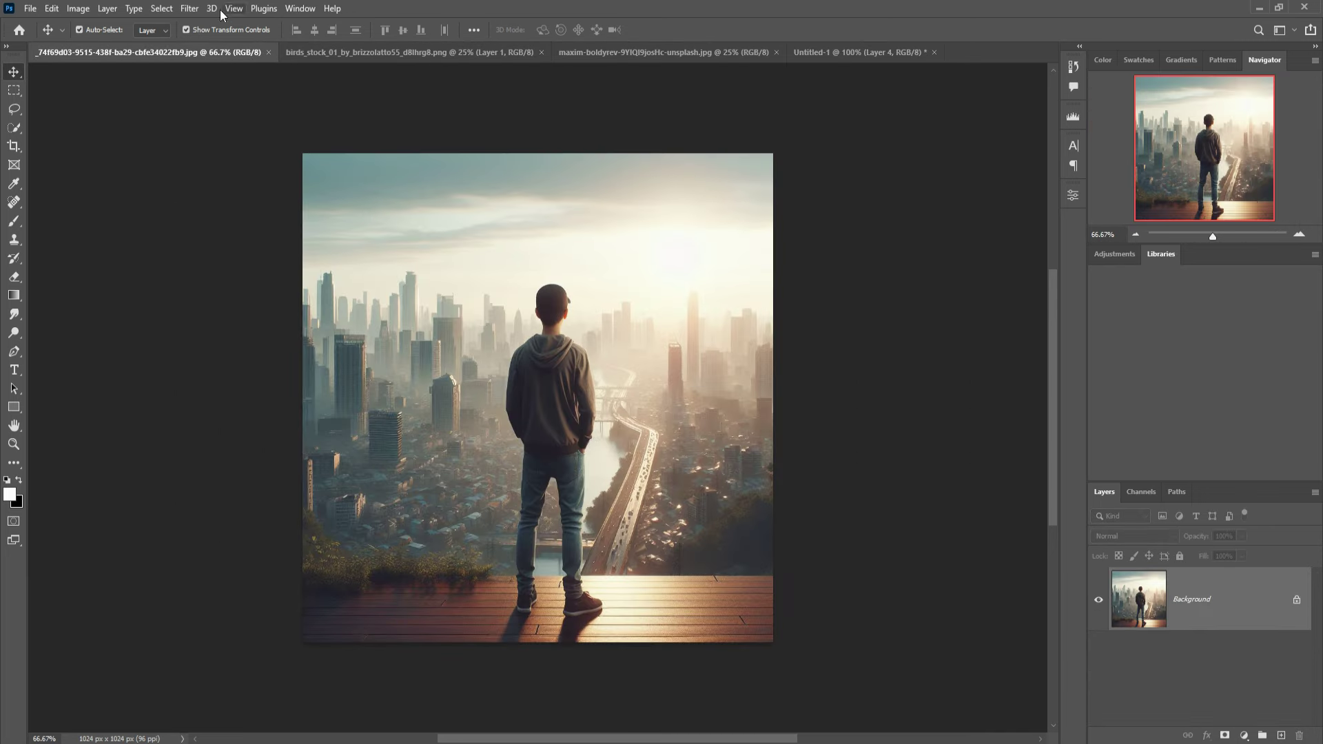
pyautogui.click(161, 8)
pyautogui.click(172, 175)
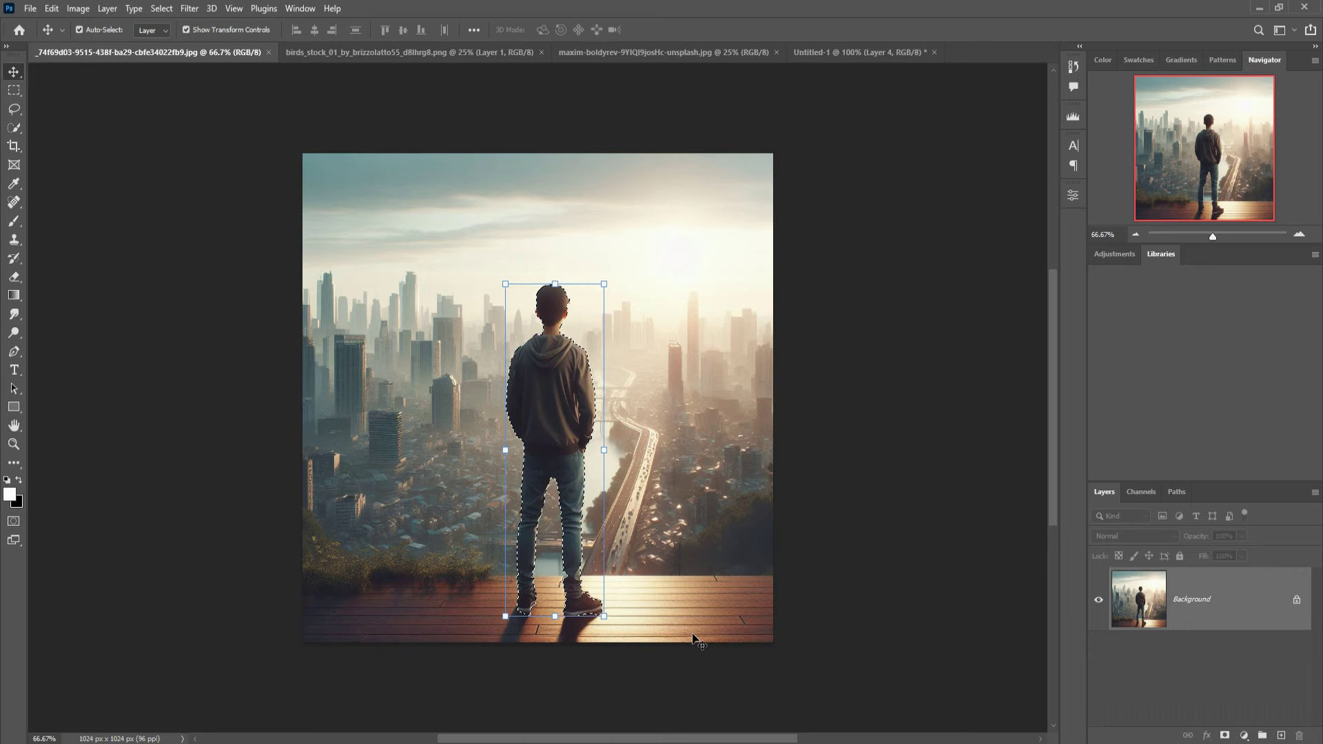
# - Drag the selected boy into the Untitled-1 cloud composite as Layer 5
pyautogui.moveTo(91, 54)
pyautogui.mouseDown()
pyautogui.moveTo(96, 82)
pyautogui.moveTo(604, 153)
pyautogui.mouseUp()
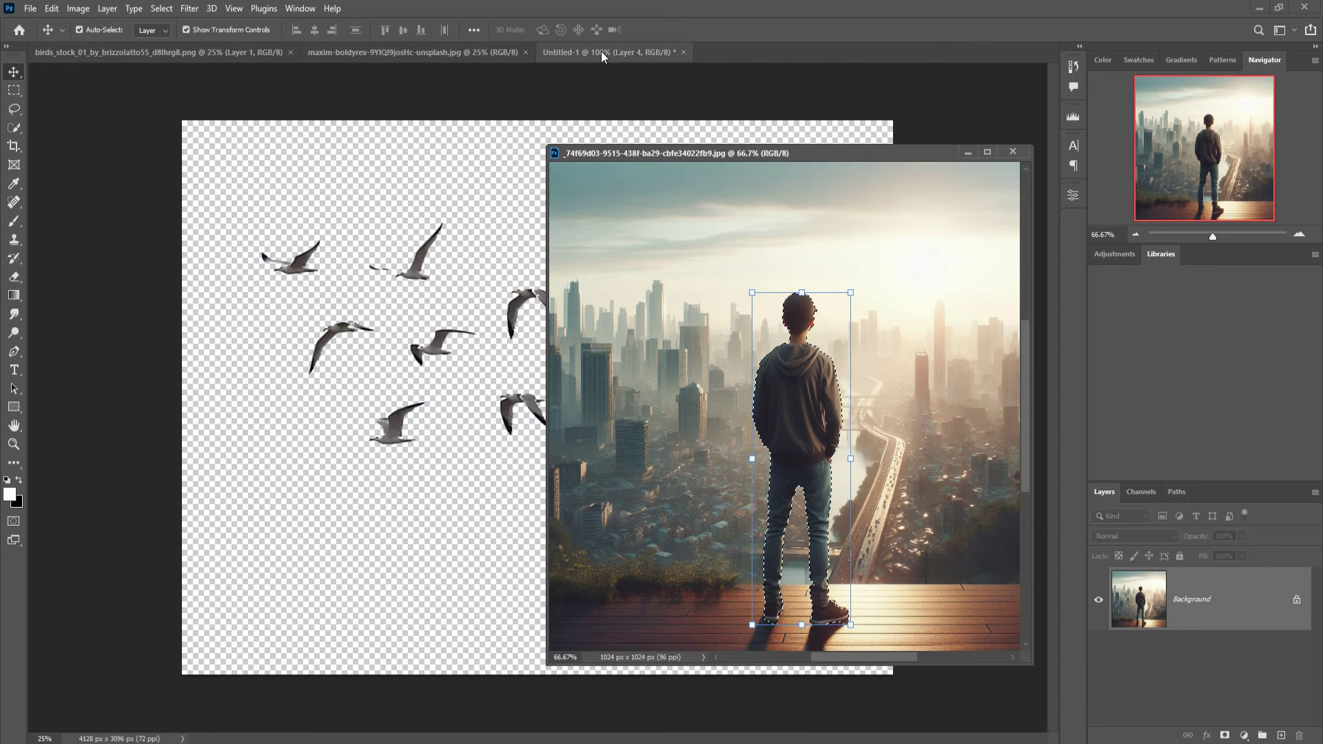
pyautogui.click(601, 52)
pyautogui.moveTo(769, 398); pyautogui.dragTo(263, 379)
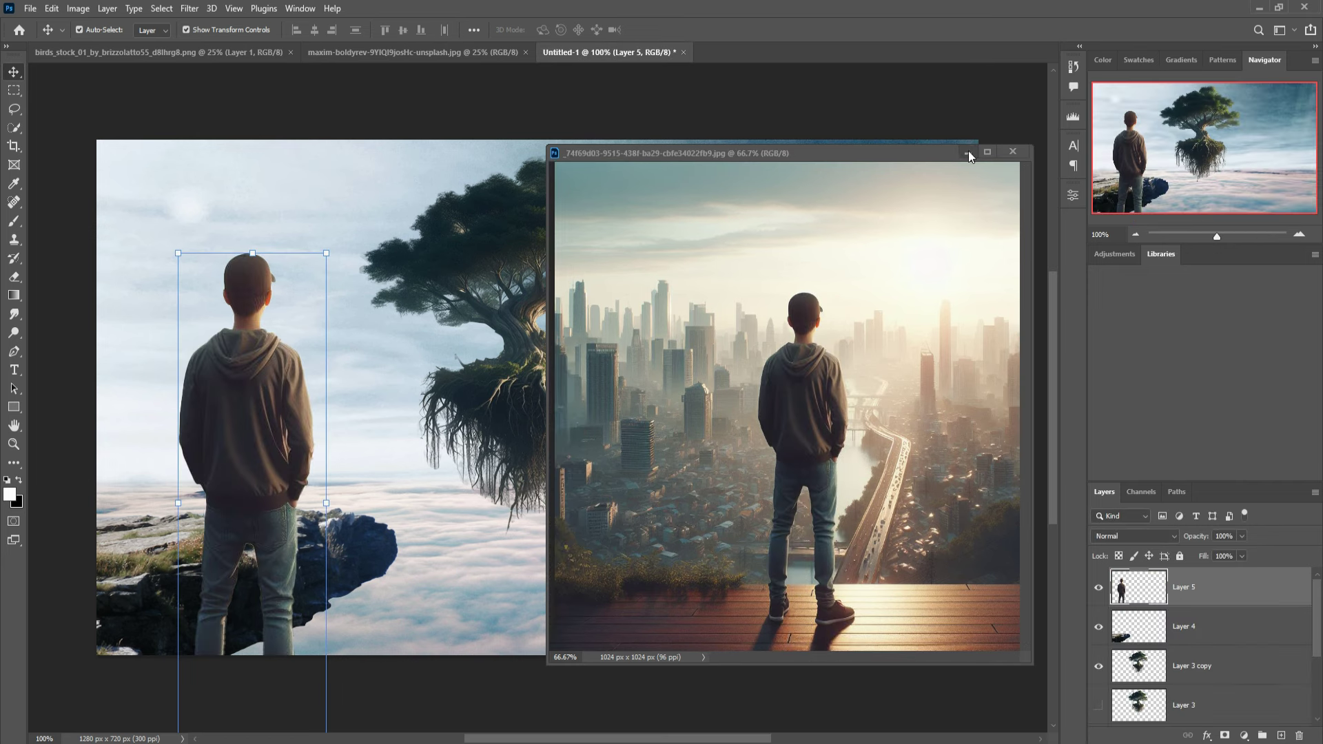
pyautogui.click(969, 151)
# - Scale the boy on Layer 5 to about 28% and stand him on the cliff ledge
pyautogui.moveTo(337, 264)
pyautogui.mouseDown()
pyautogui.moveTo(235, 587)
pyautogui.moveTo(288, 411)
pyautogui.mouseUp()
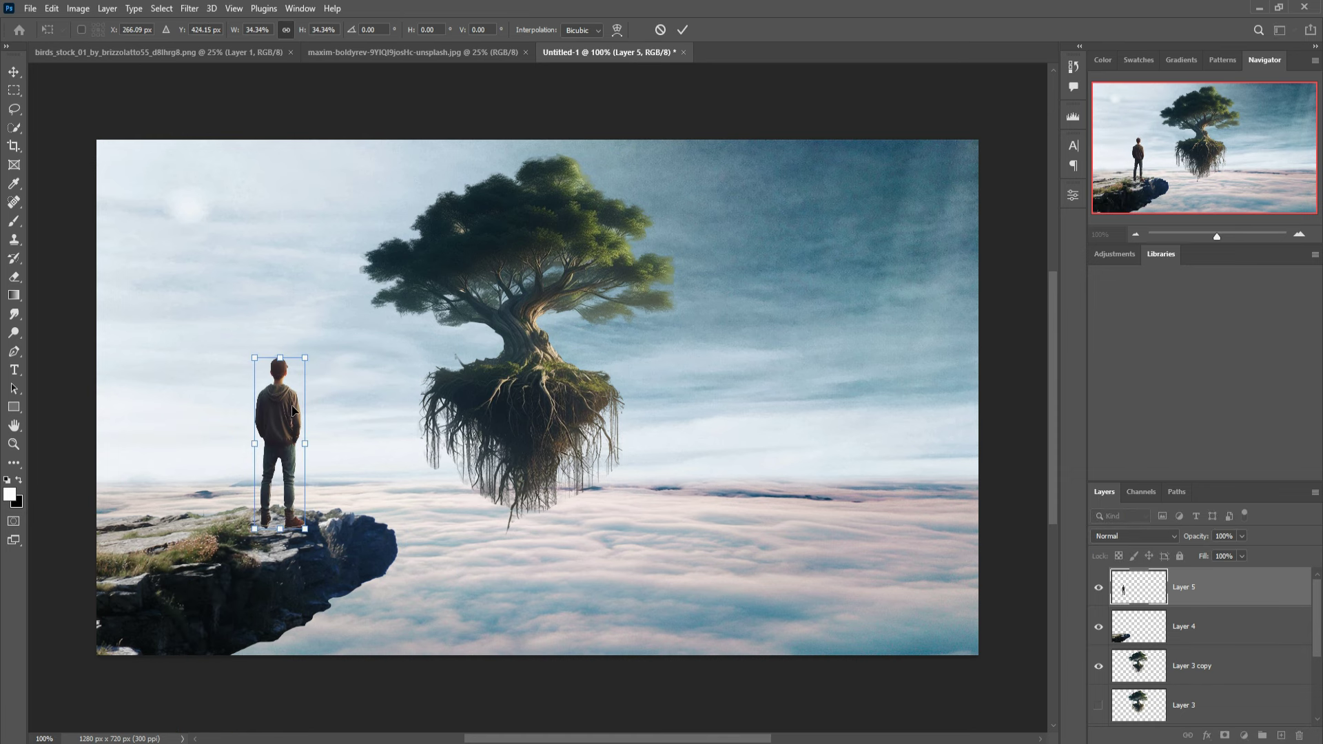
pyautogui.moveTo(312, 370); pyautogui.dragTo(307, 388)
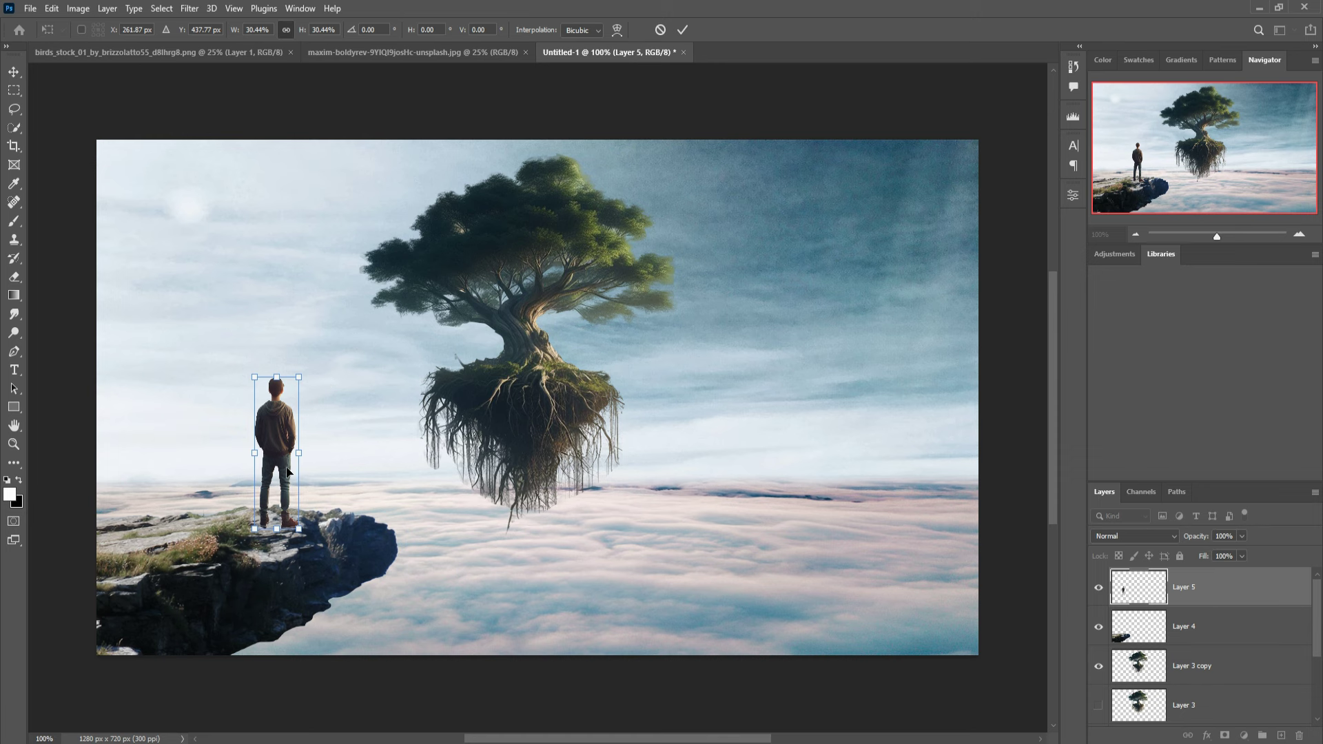
pyautogui.moveTo(305, 387); pyautogui.dragTo(304, 397)
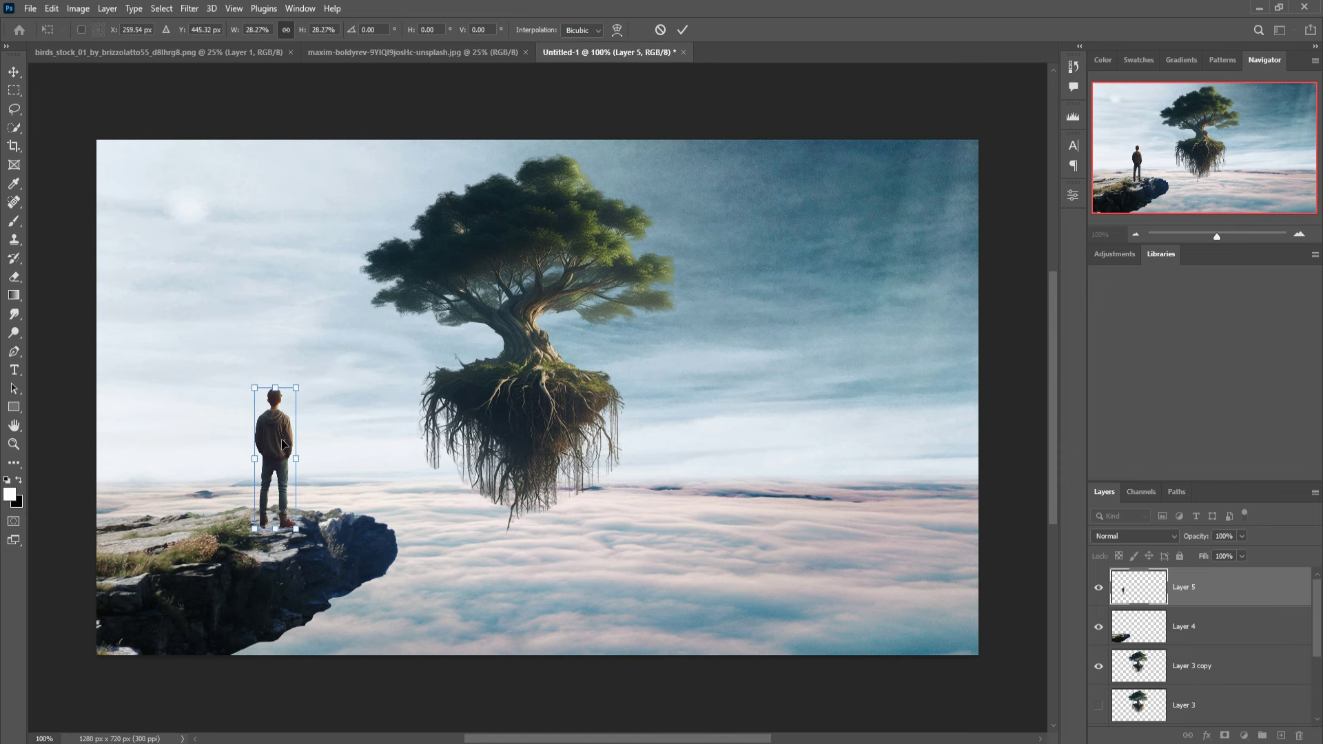
pyautogui.moveTo(281, 443); pyautogui.dragTo(301, 438)
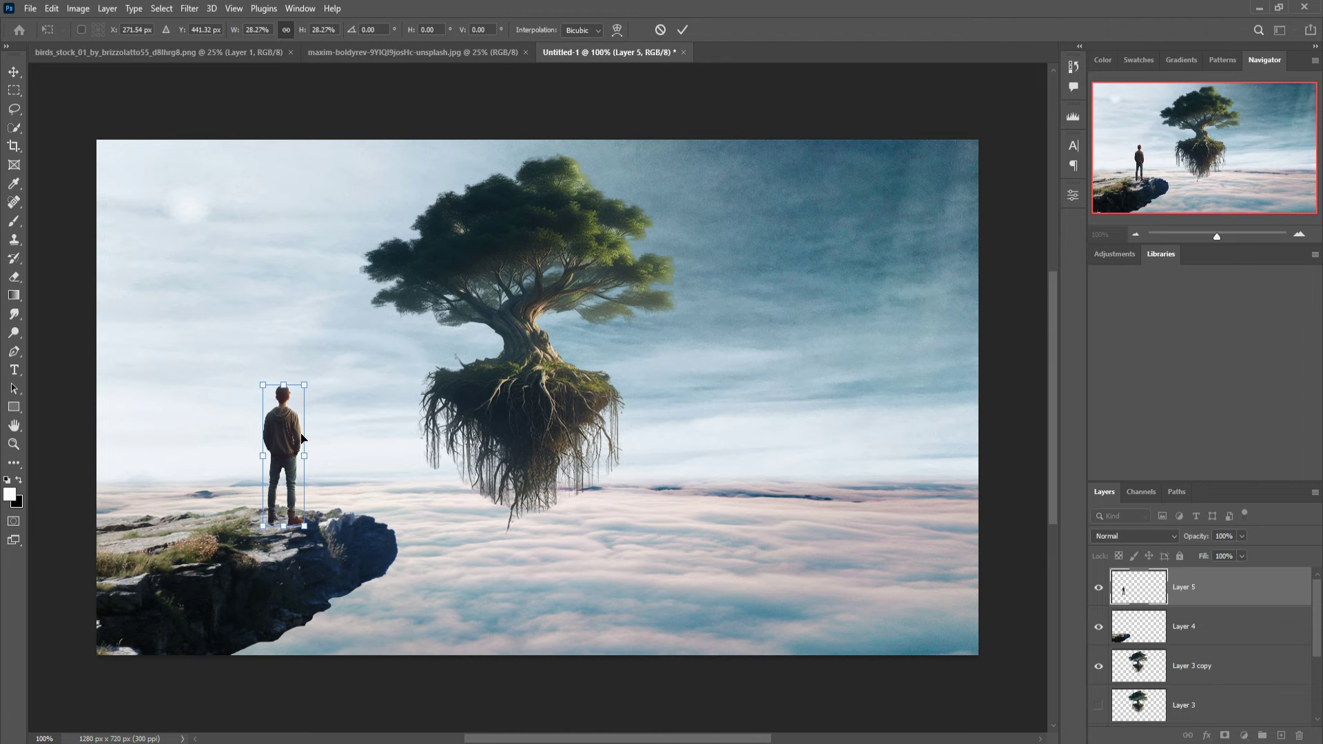
pyautogui.click(682, 30)
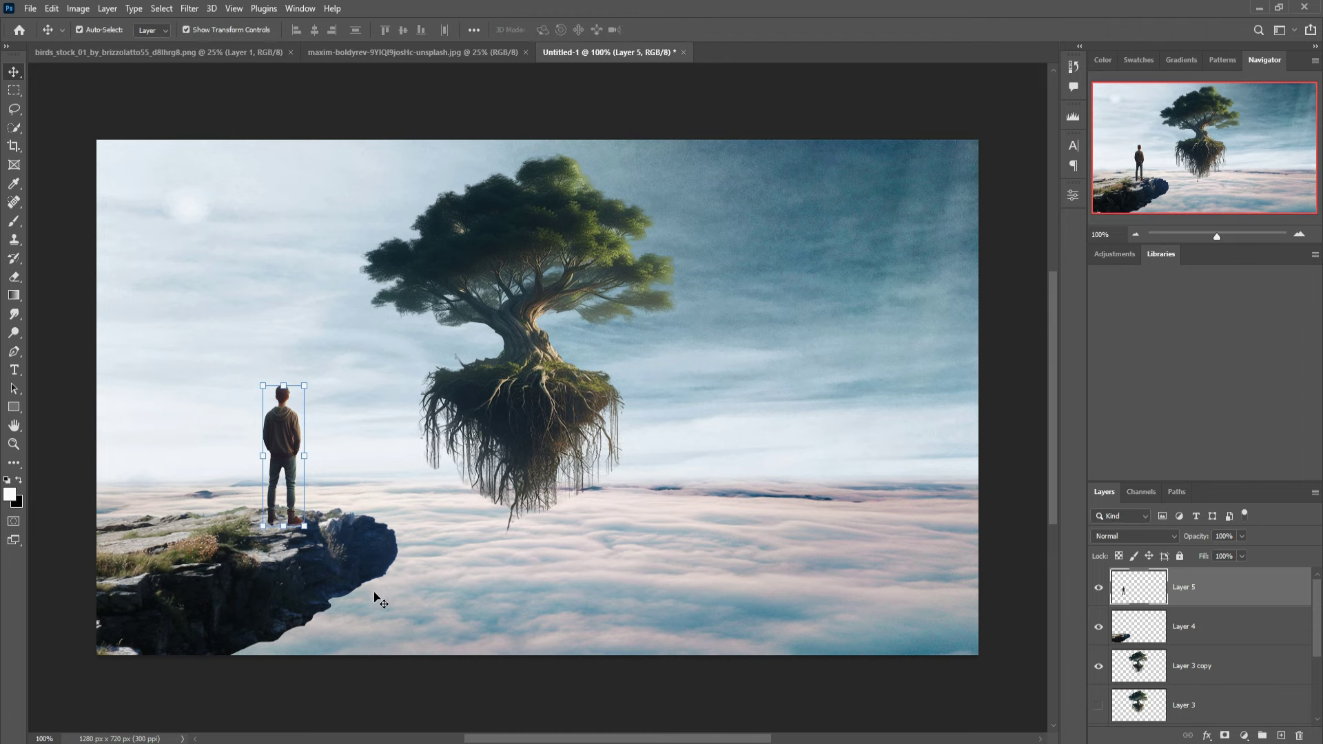
# - Zoom to 300% on the boy and lasso-trim stray background pixels around his boots
pyautogui.hotkey('ctrl', '+')
pyautogui.hotkey('ctrl', '+')
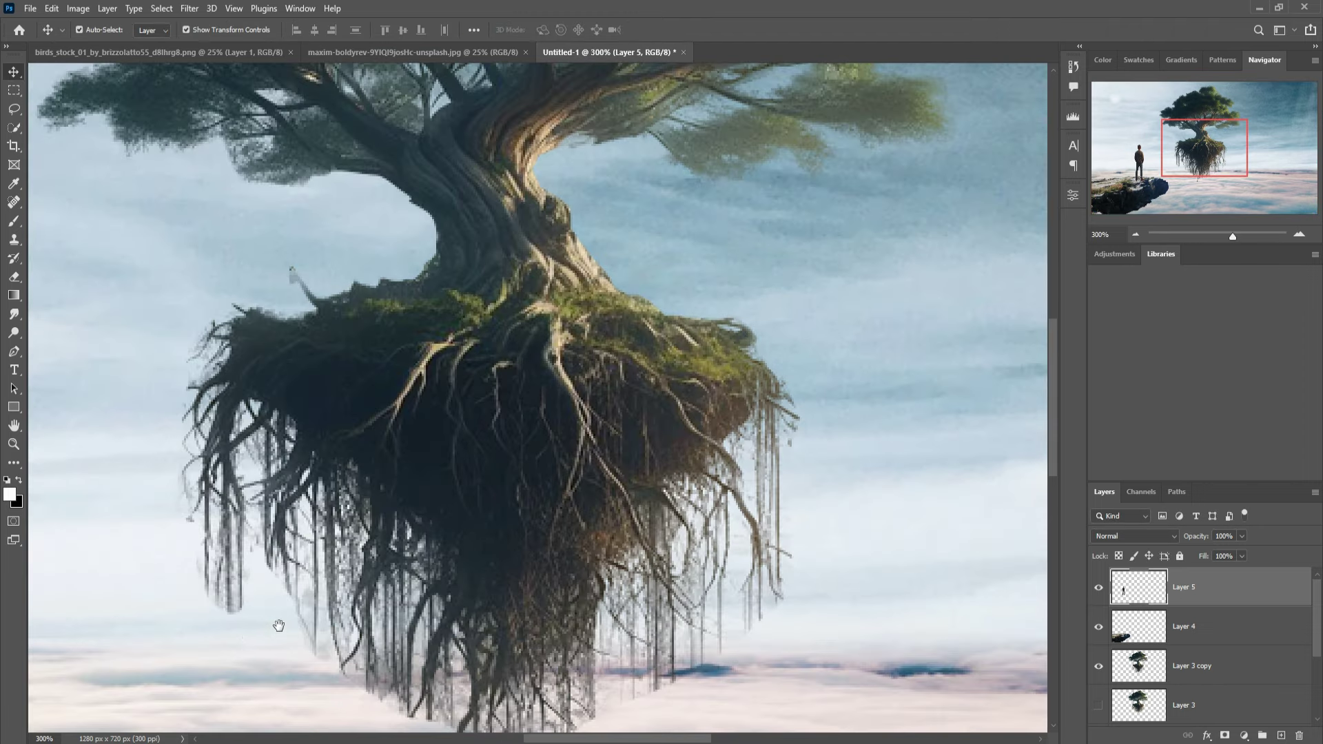
pyautogui.moveTo(275, 623); pyautogui.dragTo(686, 384)
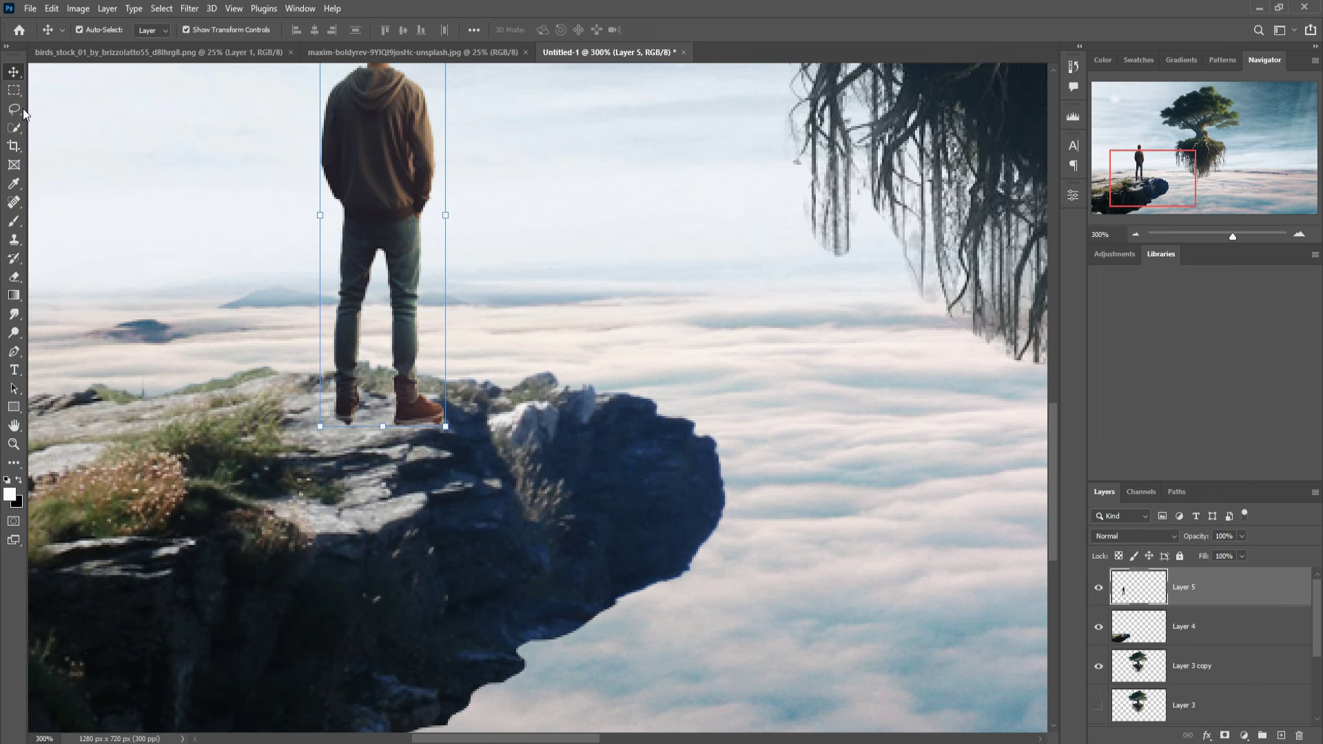
pyautogui.click(21, 110)
pyautogui.moveTo(354, 425); pyautogui.dragTo(448, 415)
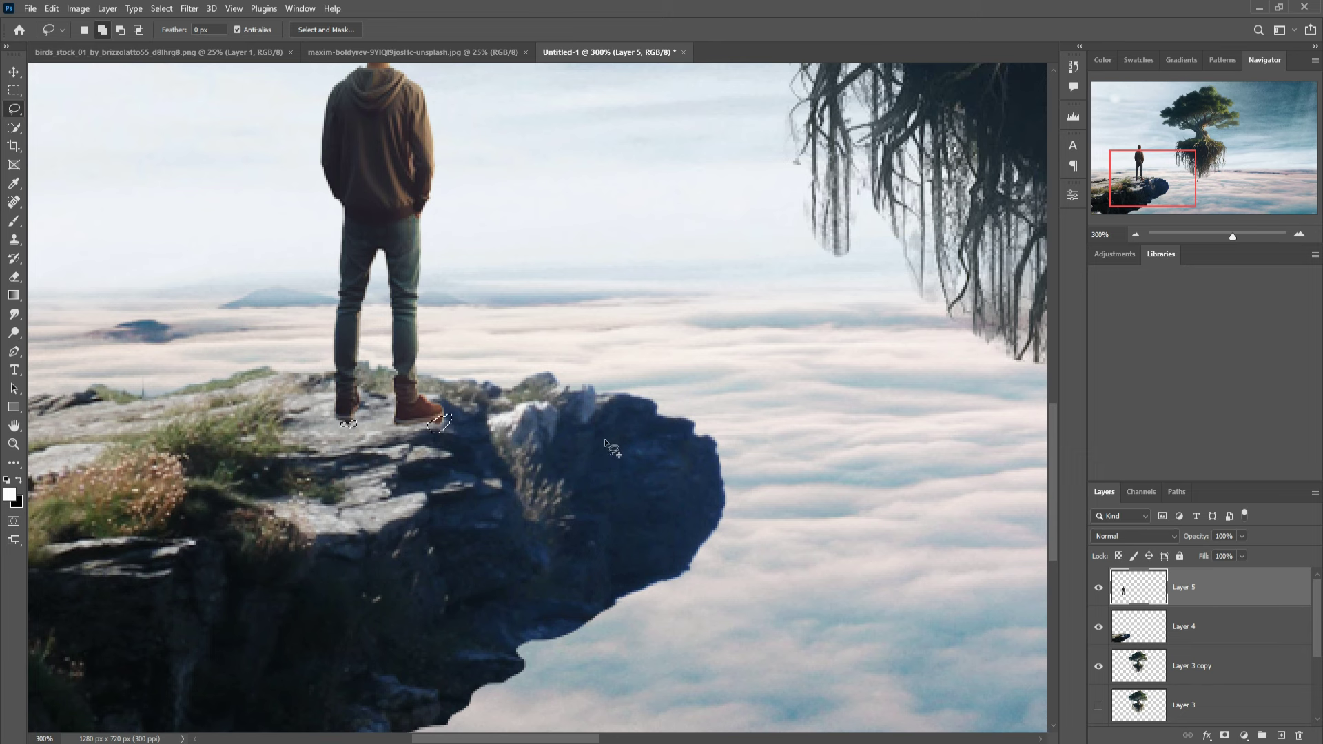
pyautogui.click(161, 8)
pyautogui.click(171, 35)
pyautogui.click(14, 71)
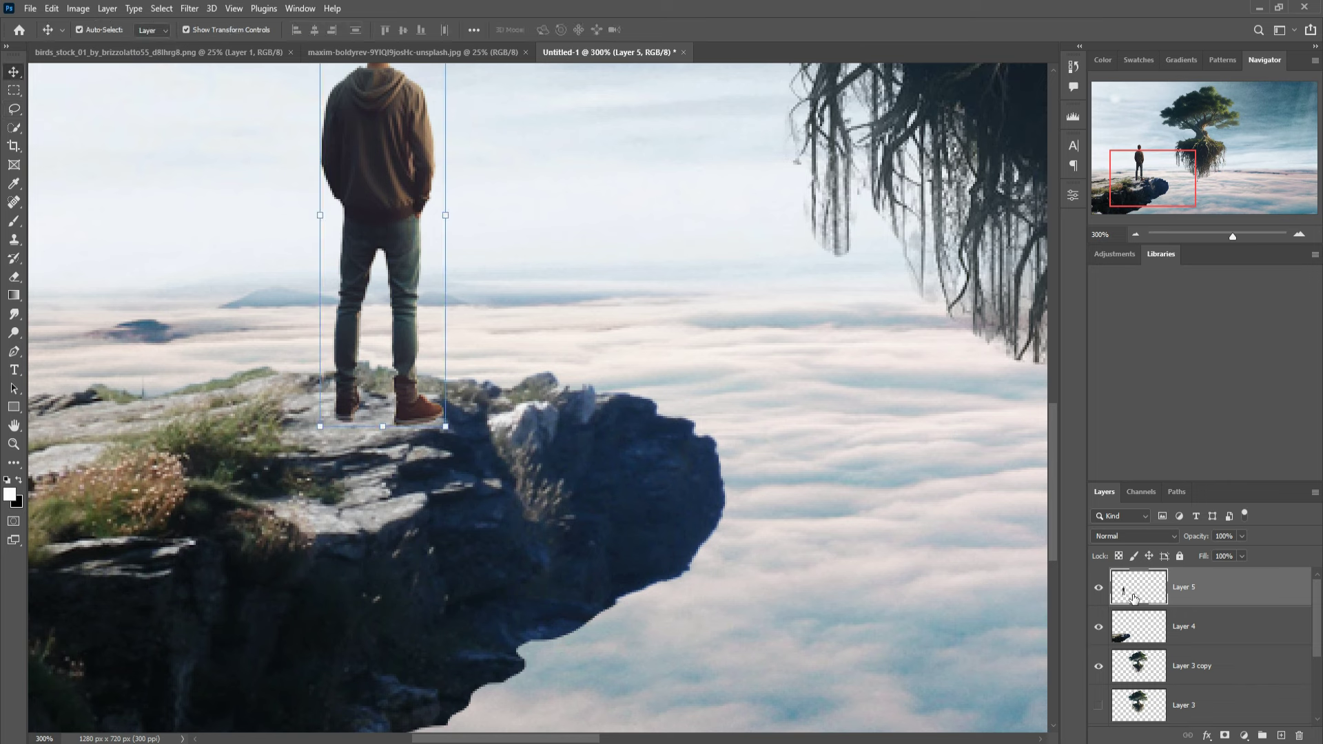
pyautogui.click(190, 8)
# - Open the Camera Raw Filter on the boy and adjust the overall Saturation
pyautogui.click(222, 115)
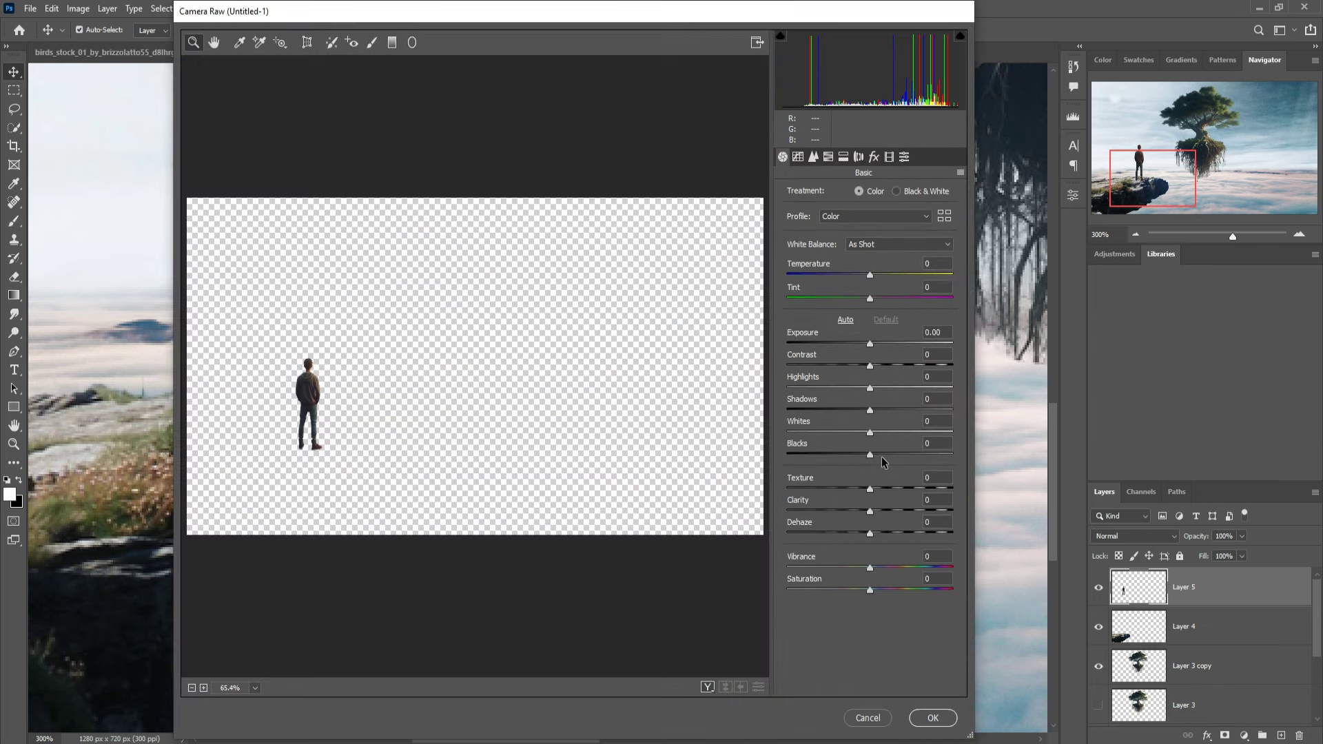
pyautogui.hotkey('ctrl', '+')
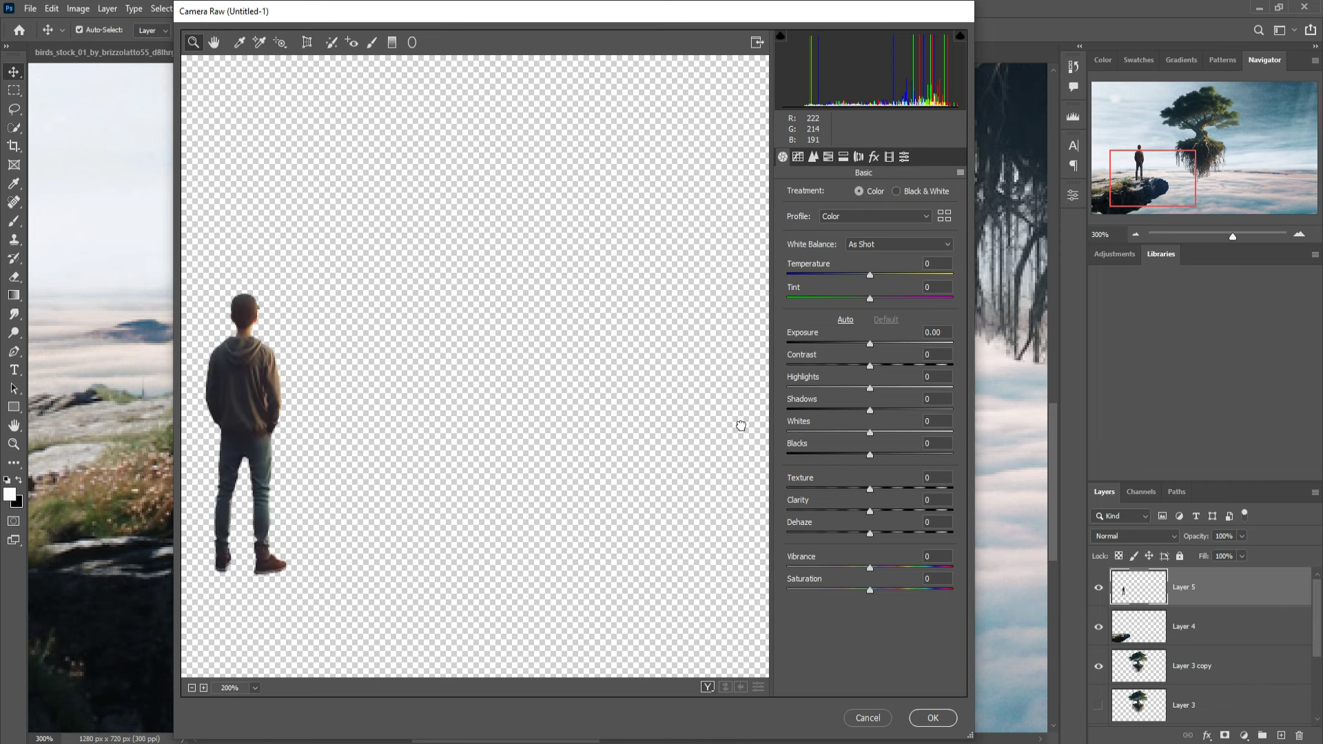
pyautogui.moveTo(478, 463); pyautogui.dragTo(657, 433)
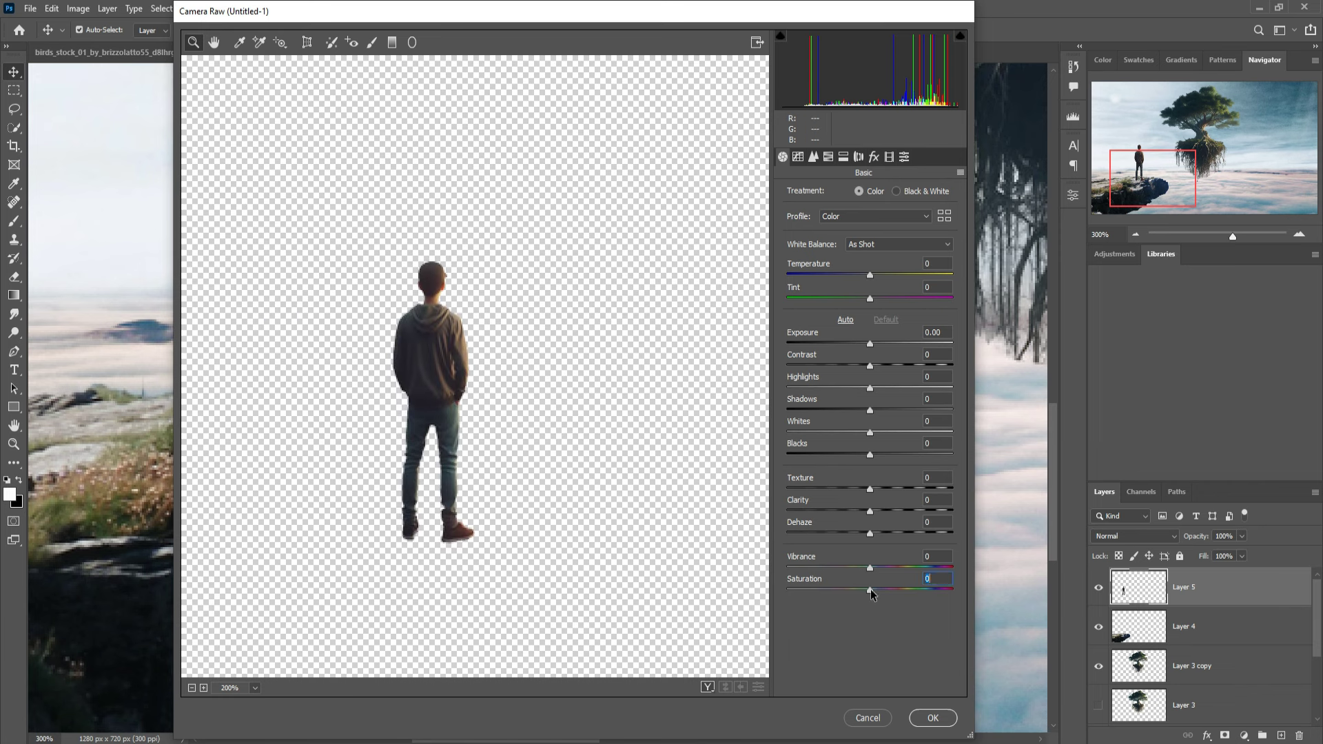
pyautogui.moveTo(870, 590)
pyautogui.mouseDown()
pyautogui.moveTo(835, 593)
pyautogui.moveTo(879, 588)
pyautogui.mouseUp()
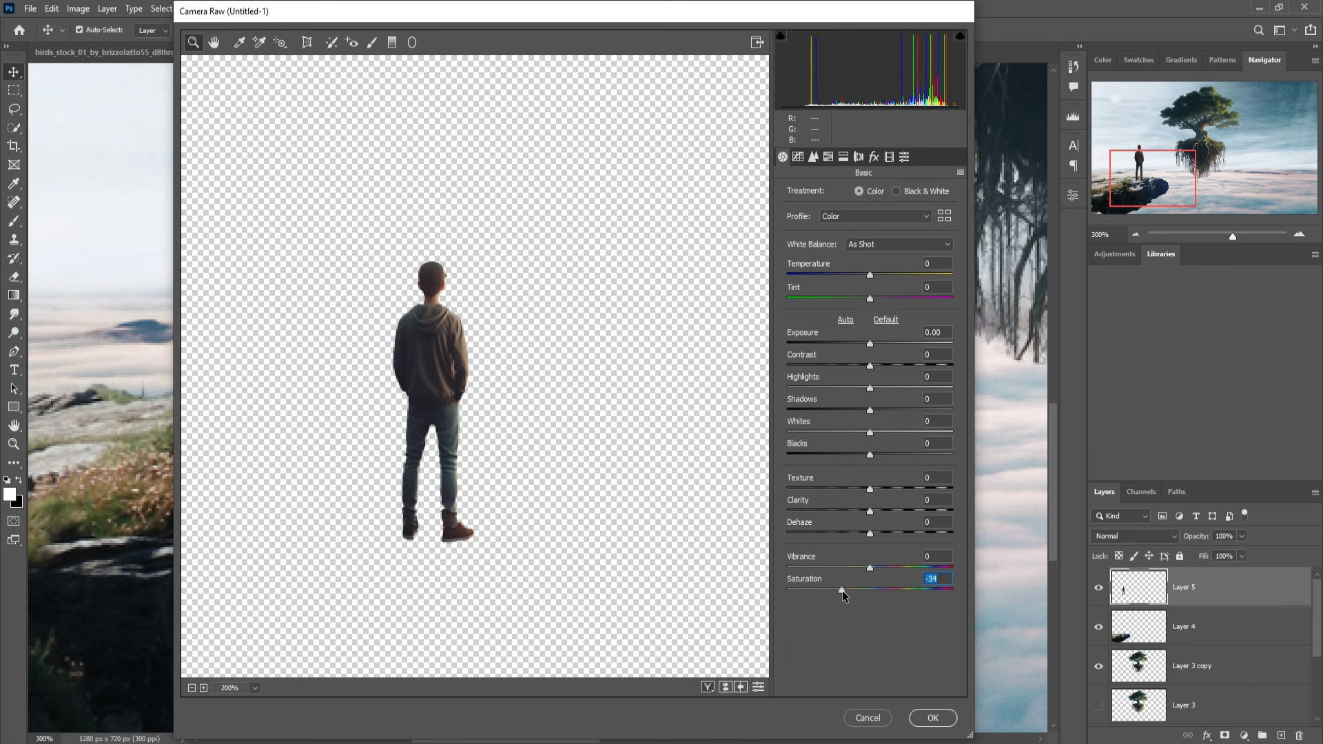
pyautogui.moveTo(879, 589); pyautogui.dragTo(891, 589)
# - Set HSL Saturation to Reds -30, Oranges -81, Yellows -17, Aquas +26, Blues +41
pyautogui.click(843, 157)
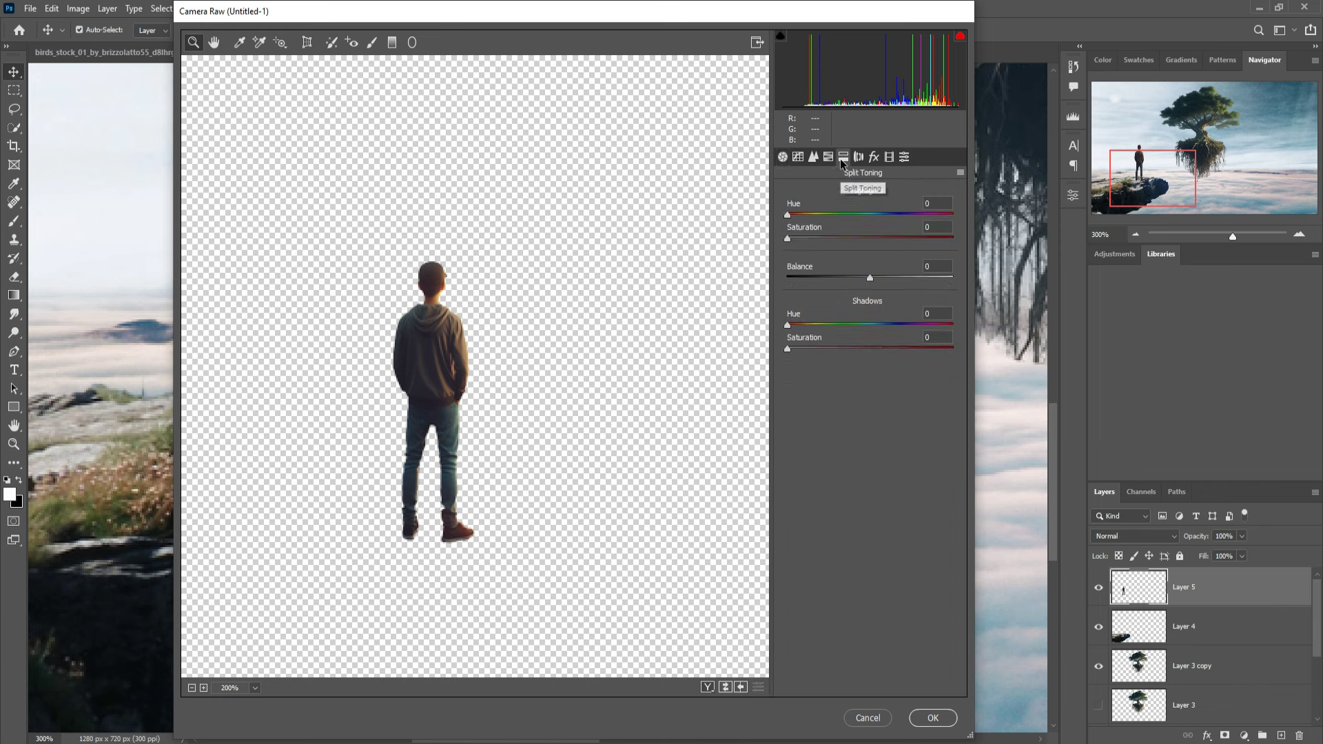
pyautogui.click(830, 158)
pyautogui.moveTo(871, 271)
pyautogui.mouseDown()
pyautogui.moveTo(804, 271)
pyautogui.moveTo(845, 248)
pyautogui.mouseUp()
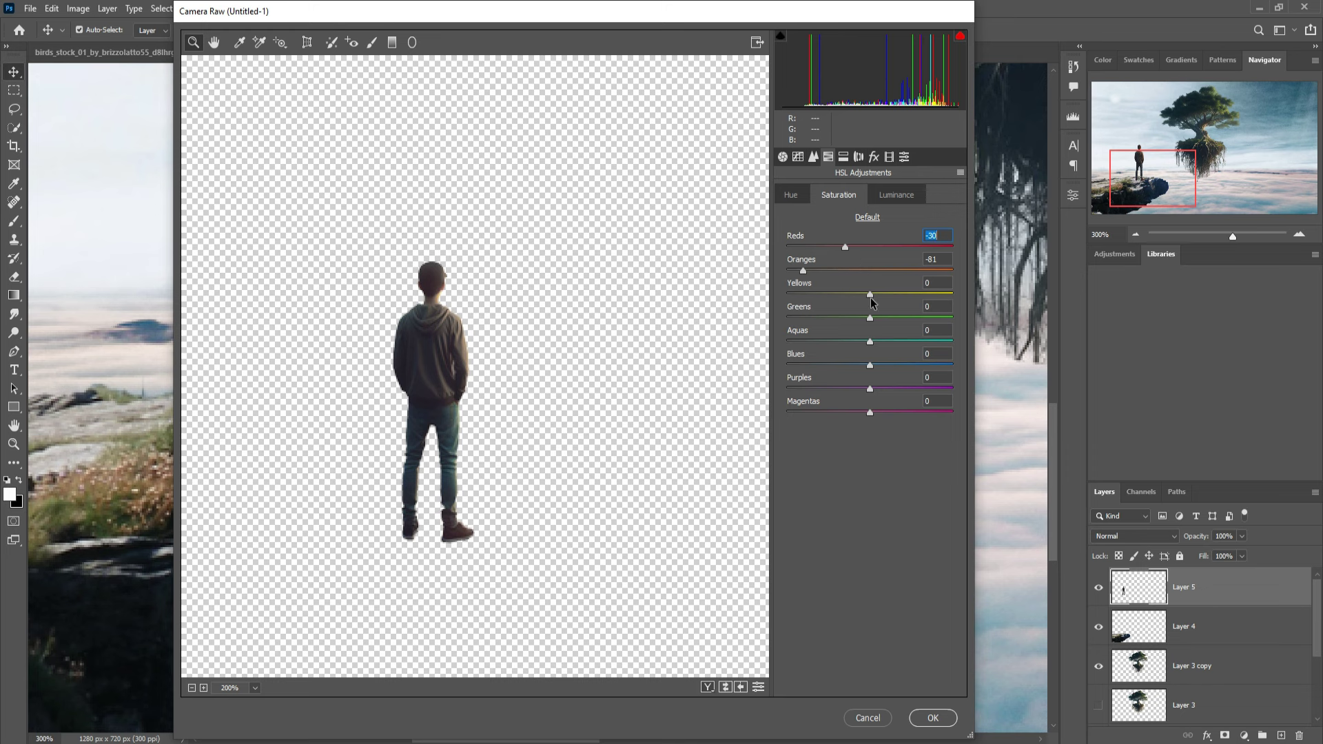
pyautogui.moveTo(870, 365)
pyautogui.mouseDown()
pyautogui.moveTo(904, 364)
pyautogui.moveTo(879, 342)
pyautogui.mouseUp()
pyautogui.moveTo(870, 295); pyautogui.dragTo(857, 295)
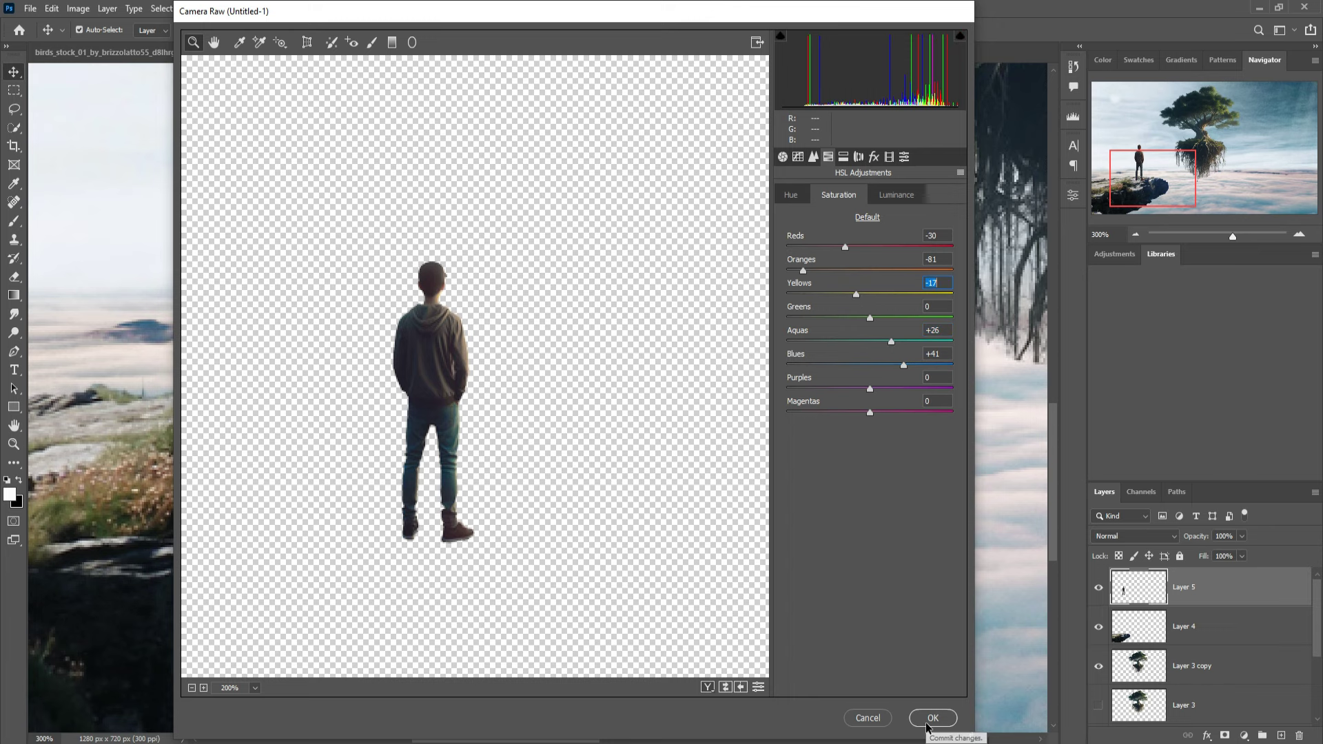
pyautogui.click(932, 718)
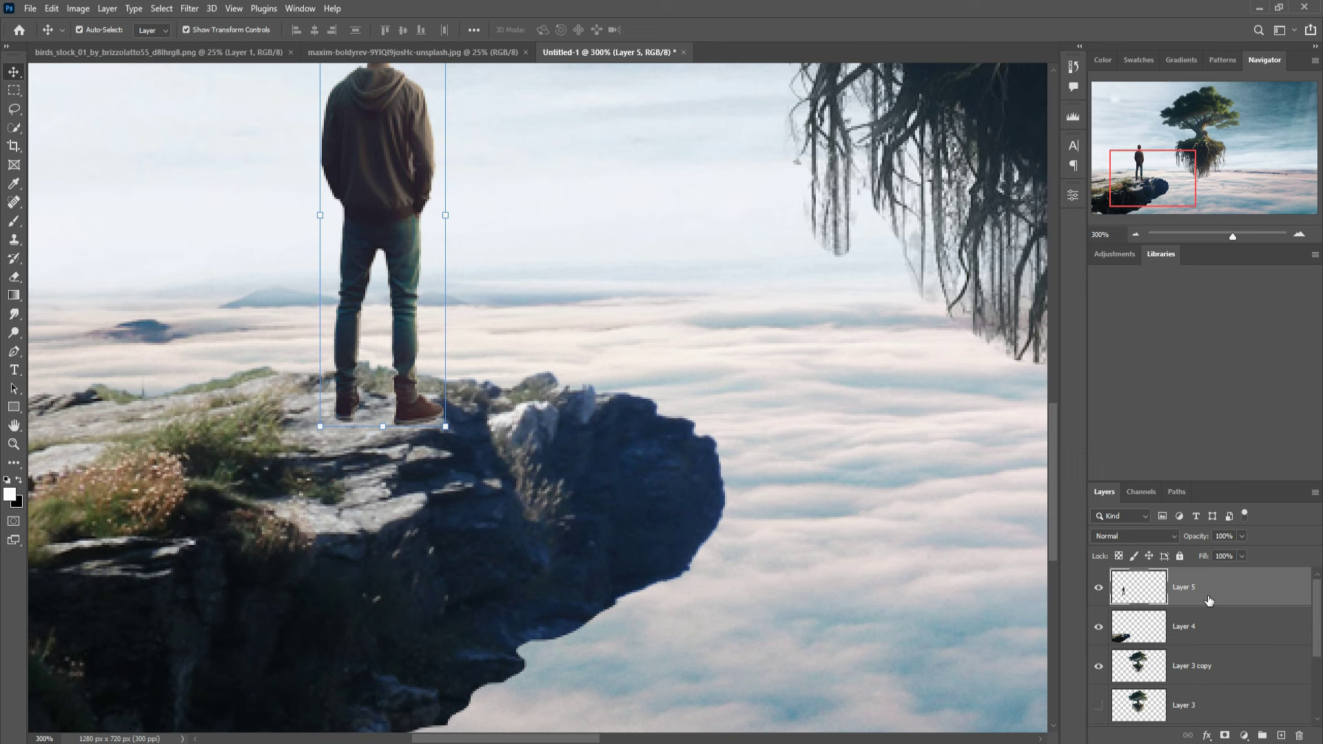
# - Add a new layer and set up a size 8 black brush at 12% opacity
pyautogui.click(1221, 627)
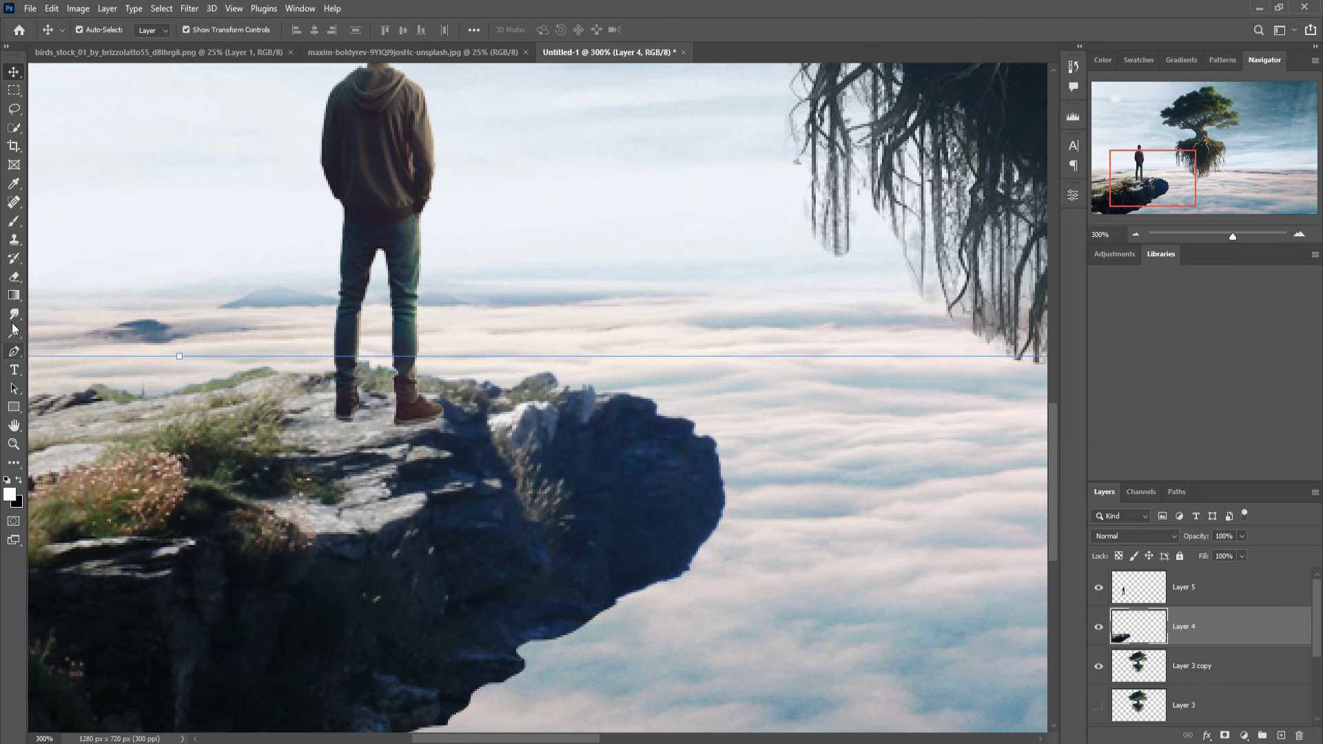
pyautogui.click(13, 221)
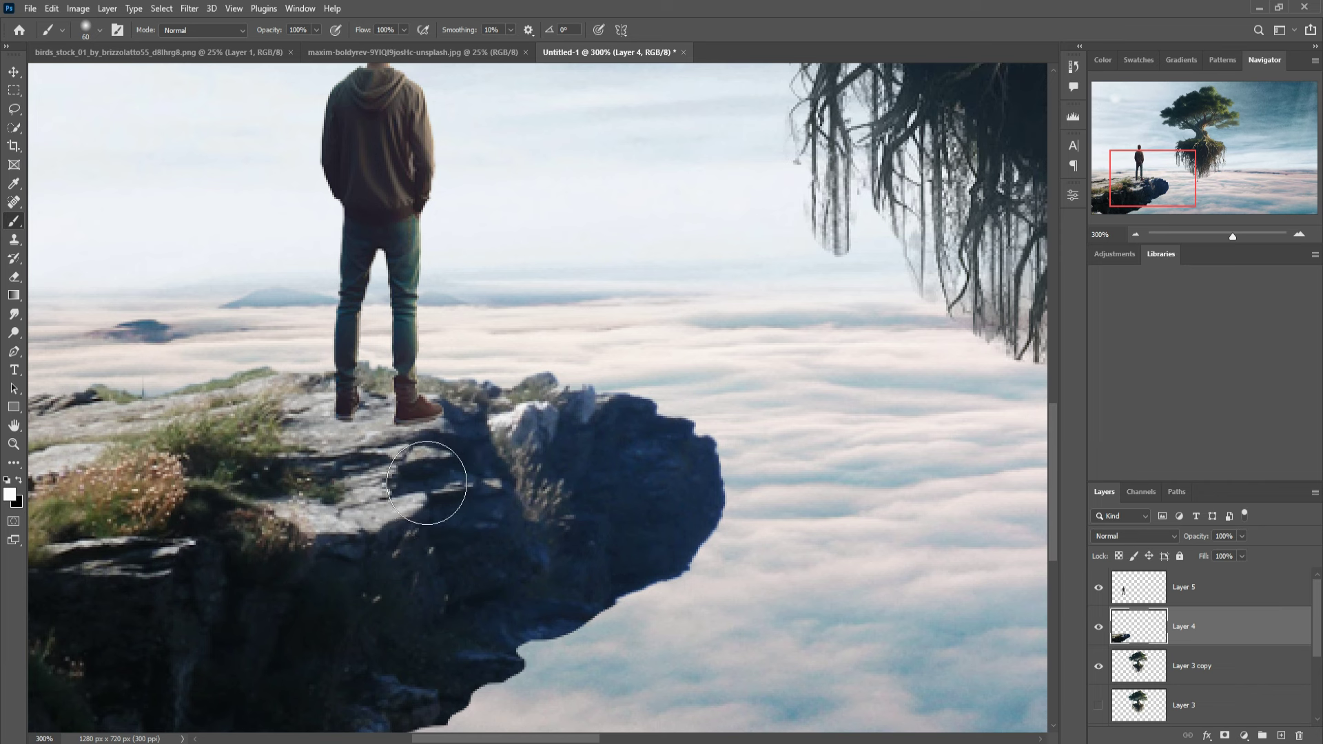
pyautogui.press('[')
pyautogui.press('[')
pyautogui.press('[')
pyautogui.click(1281, 736)
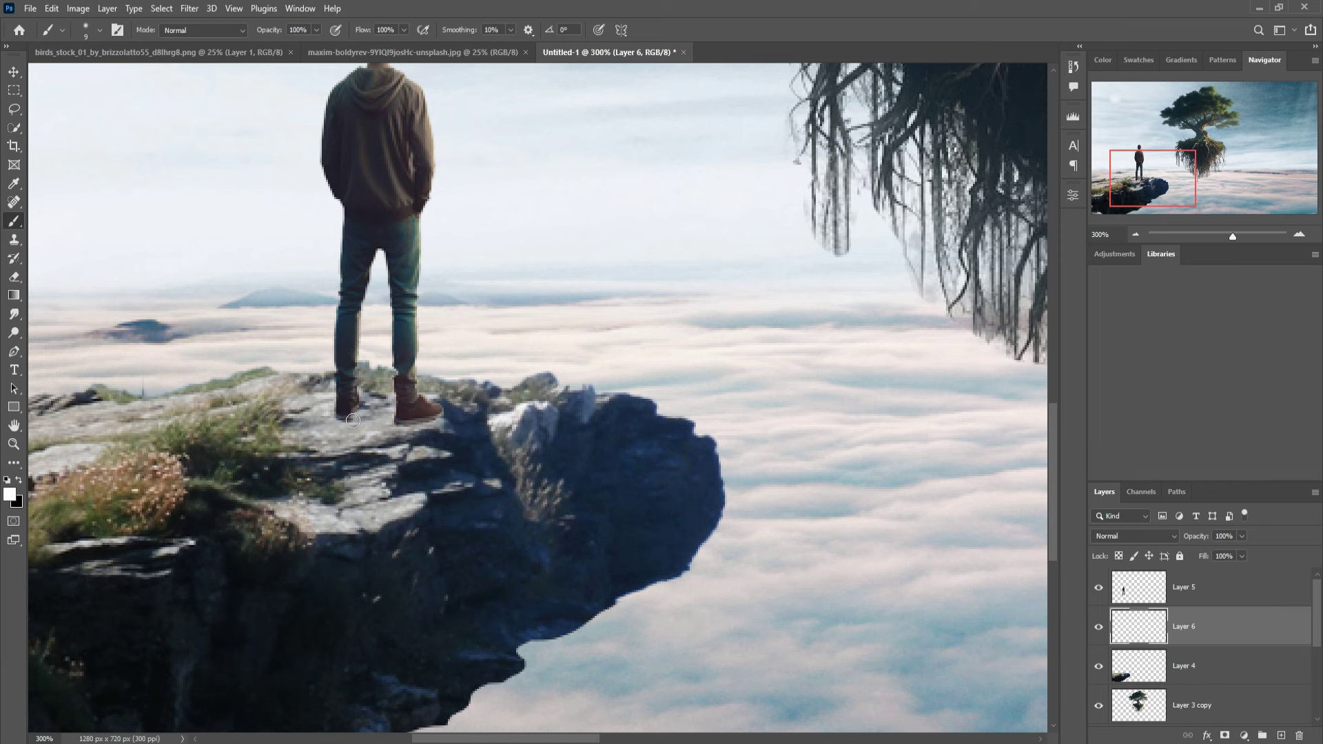
pyautogui.click(18, 479)
pyautogui.click(316, 30)
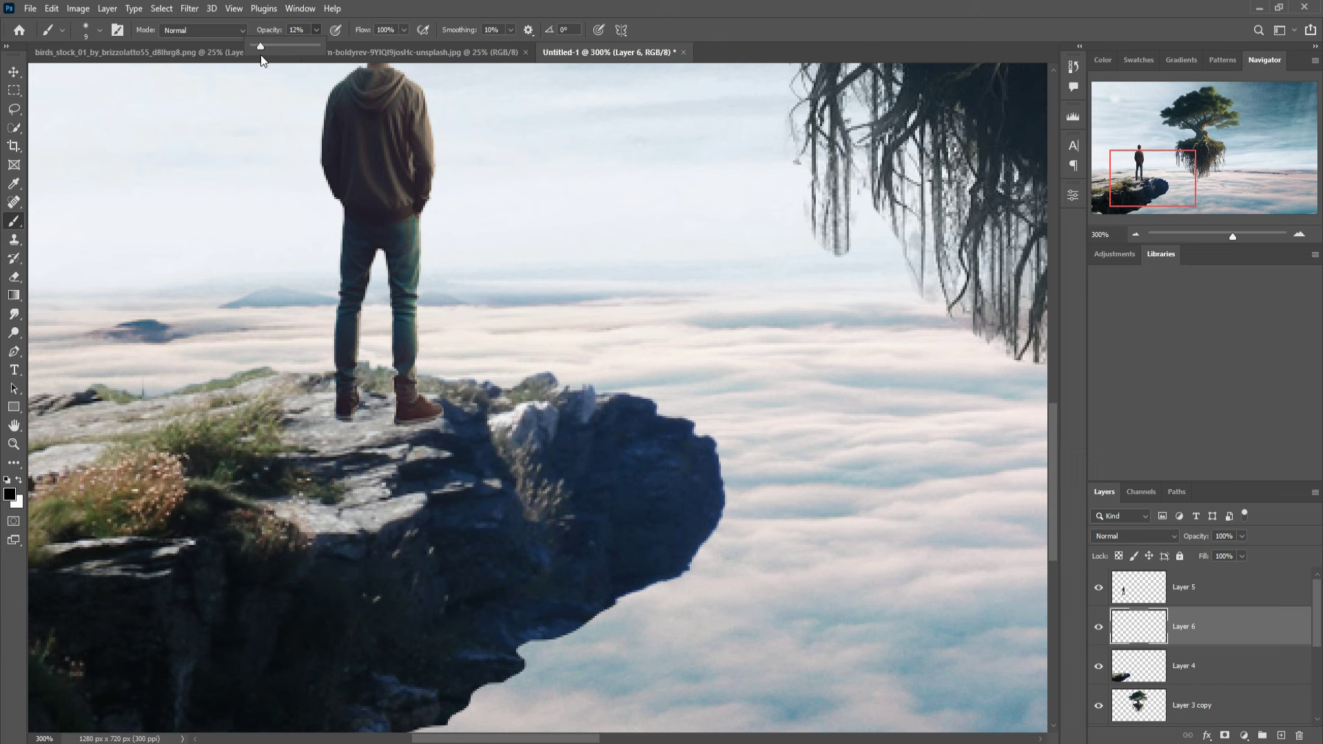
pyautogui.click(360, 414)
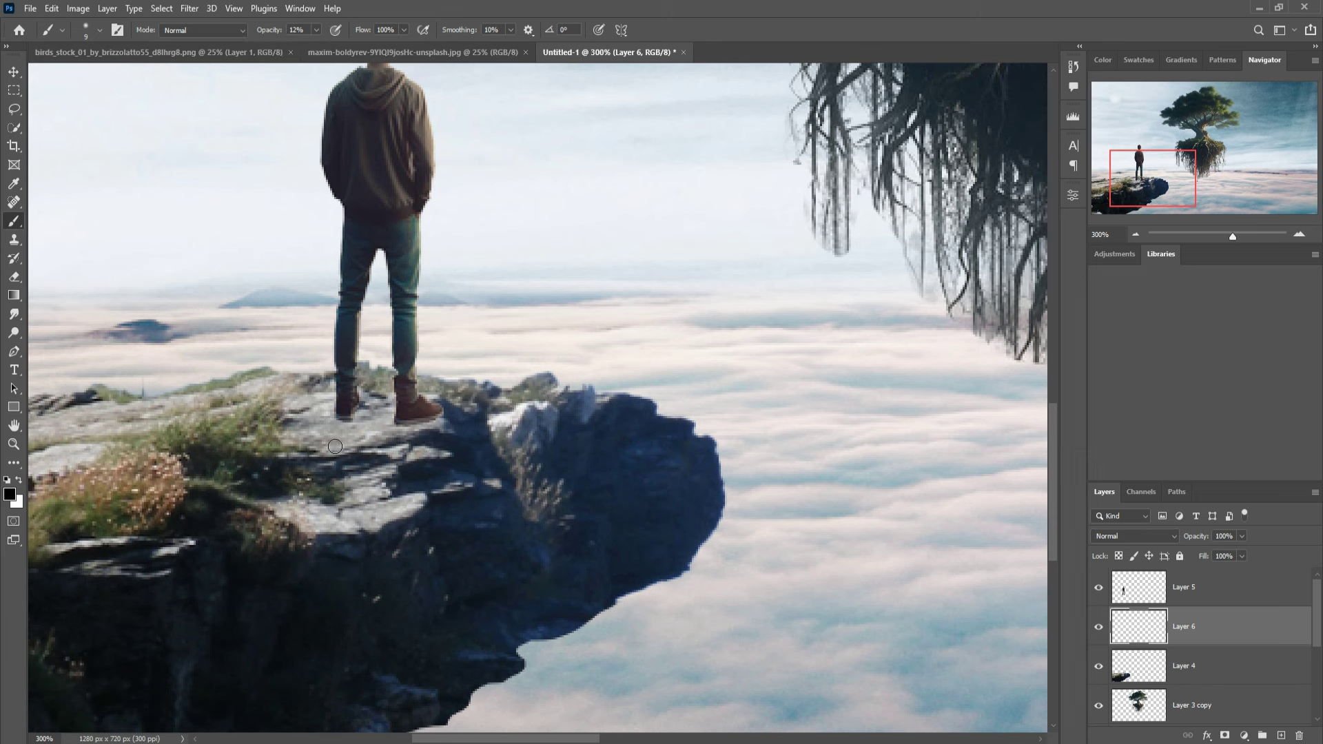
# - Paint faint soft shadow strokes on the rock beneath the boy's boots on Layer 6
pyautogui.moveTo(357, 422)
pyautogui.mouseDown()
pyautogui.moveTo(321, 444)
pyautogui.moveTo(298, 507)
pyautogui.mouseUp()
pyautogui.moveTo(351, 418)
pyautogui.mouseDown()
pyautogui.moveTo(313, 451)
pyautogui.moveTo(327, 446)
pyautogui.mouseUp()
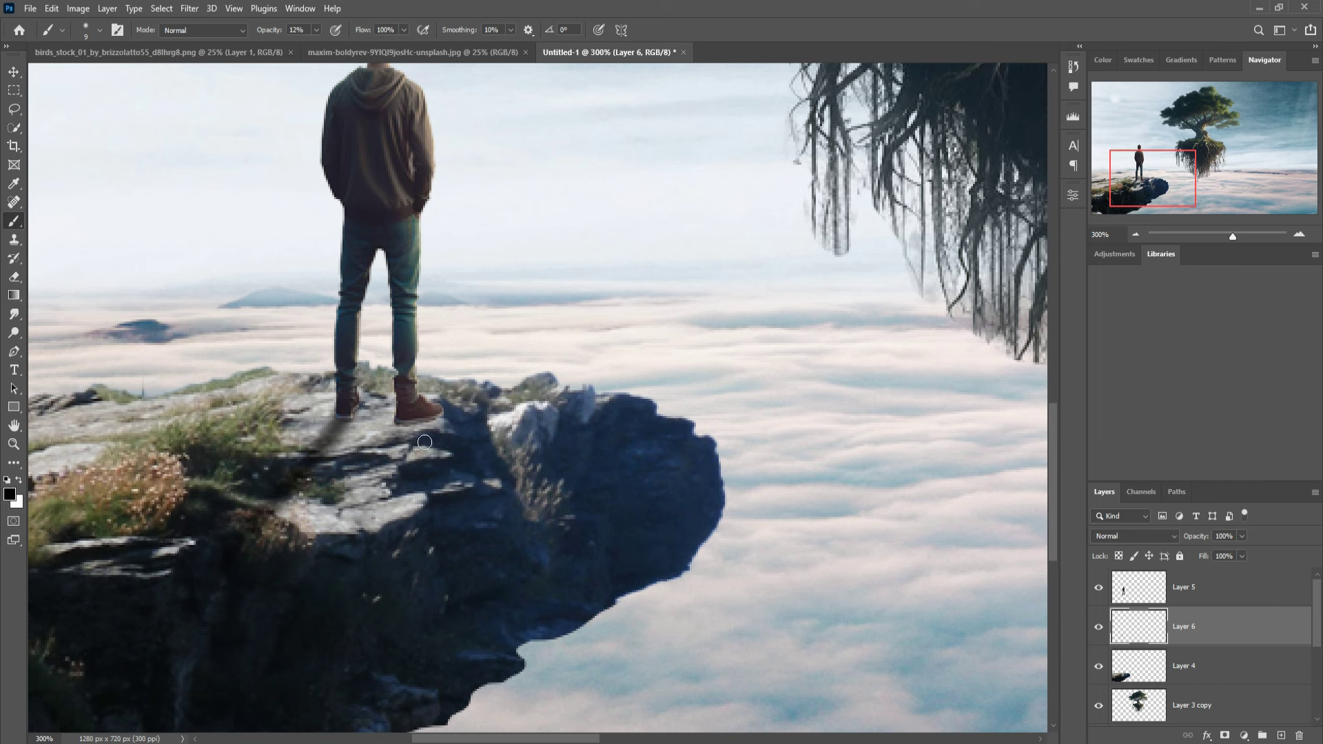
pyautogui.moveTo(432, 426)
pyautogui.mouseDown()
pyautogui.moveTo(410, 454)
pyautogui.moveTo(396, 442)
pyautogui.mouseUp()
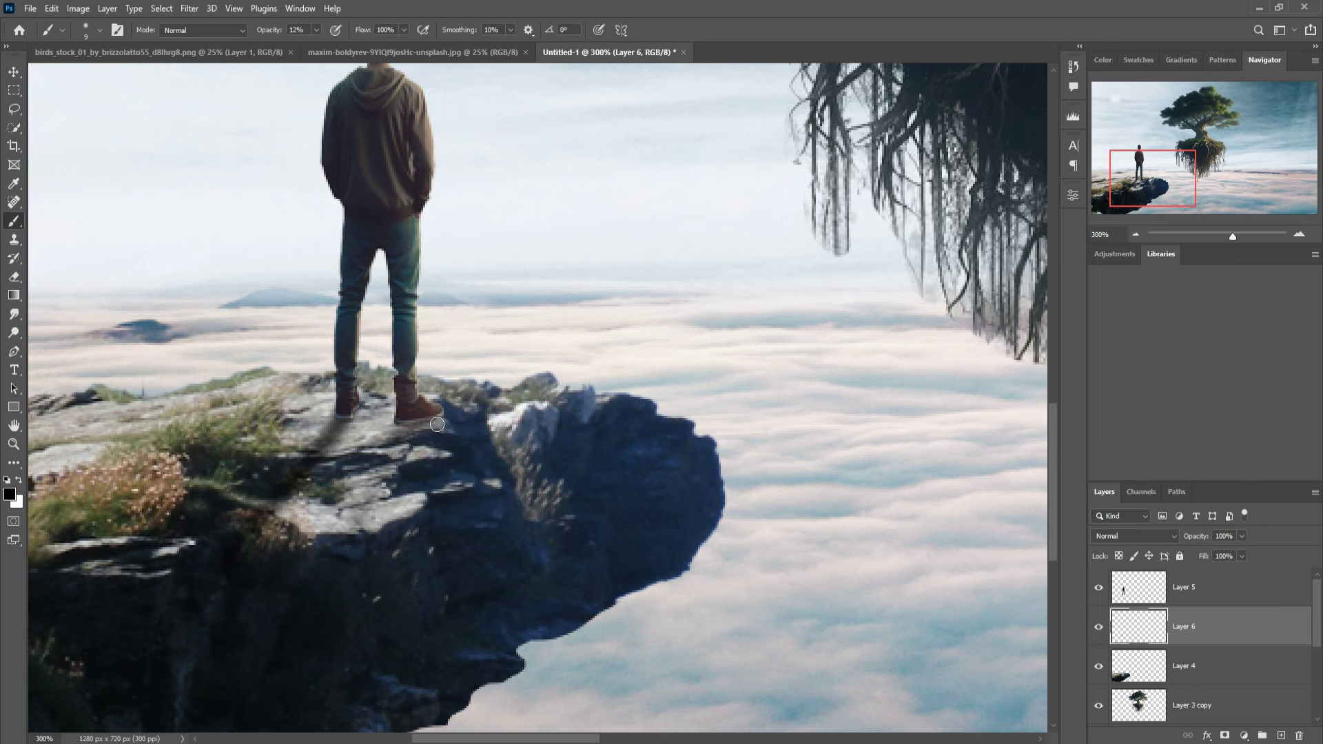
pyautogui.moveTo(420, 429); pyautogui.dragTo(338, 527)
pyautogui.moveTo(415, 431); pyautogui.dragTo(358, 534)
pyautogui.moveTo(400, 431); pyautogui.dragTo(341, 531)
pyautogui.moveTo(410, 433); pyautogui.dragTo(358, 541)
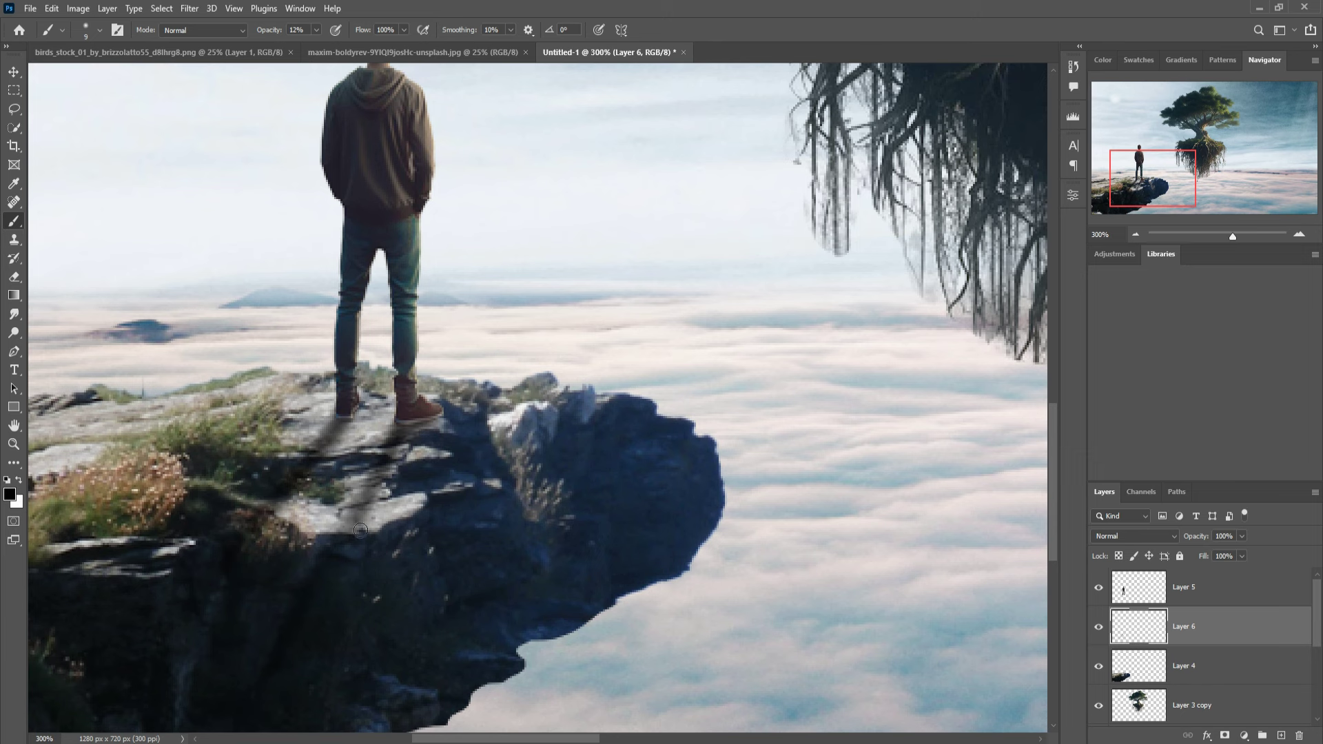
pyautogui.moveTo(410, 433); pyautogui.dragTo(350, 529)
pyautogui.click(12, 71)
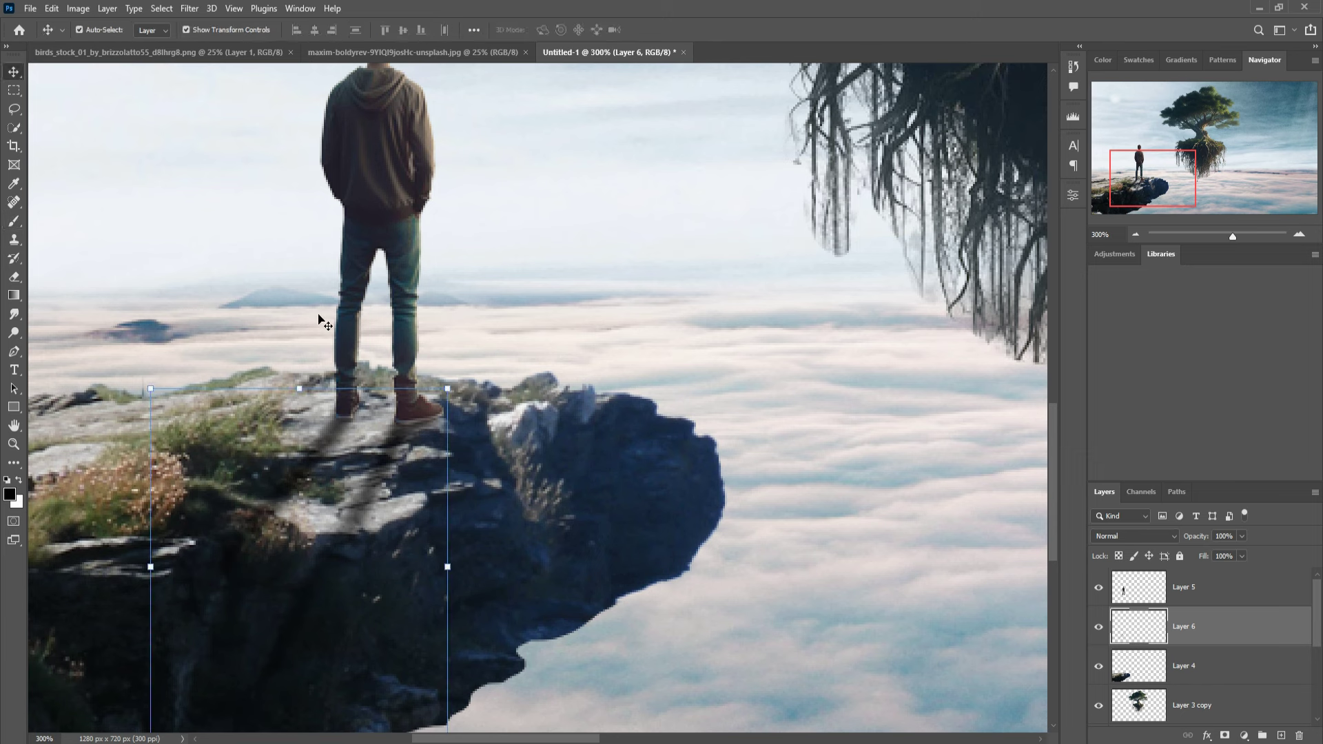
pyautogui.click(629, 463)
# - Grade Layer 4's cliff rock in Camera Raw with Clarity +26, Blues saturation -60 and Greens +64
pyautogui.click(189, 8)
pyautogui.click(209, 116)
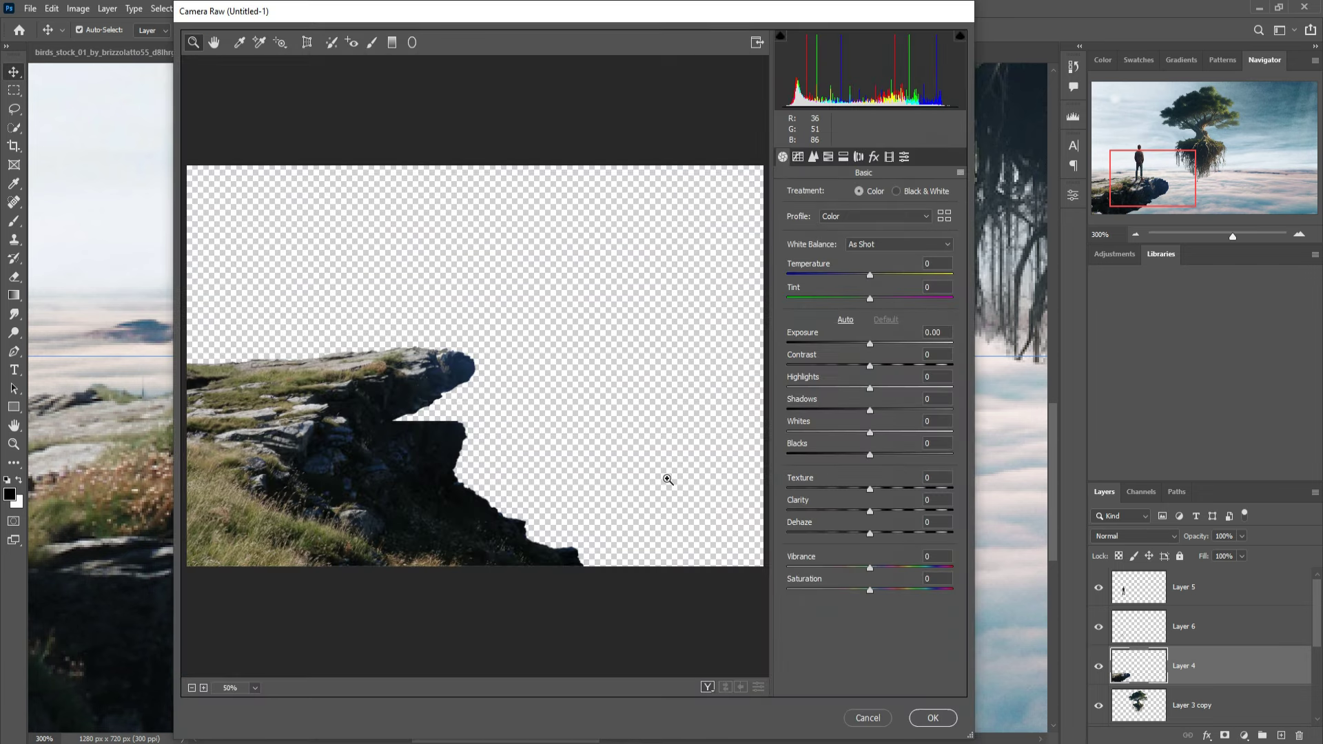
pyautogui.hotkey('ctrl', '+')
pyautogui.hotkey('ctrl', '+')
pyautogui.hotkey('ctrl', '+')
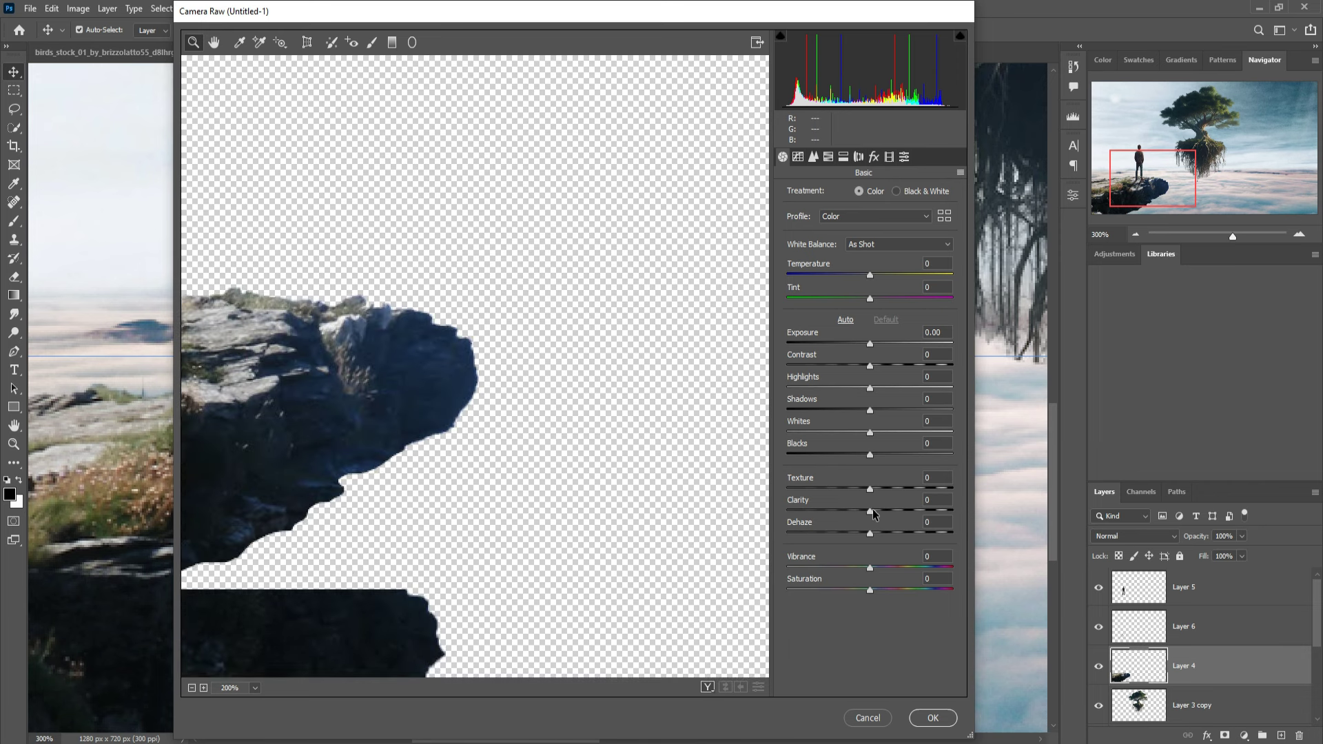
pyautogui.moveTo(874, 511); pyautogui.dragTo(894, 512)
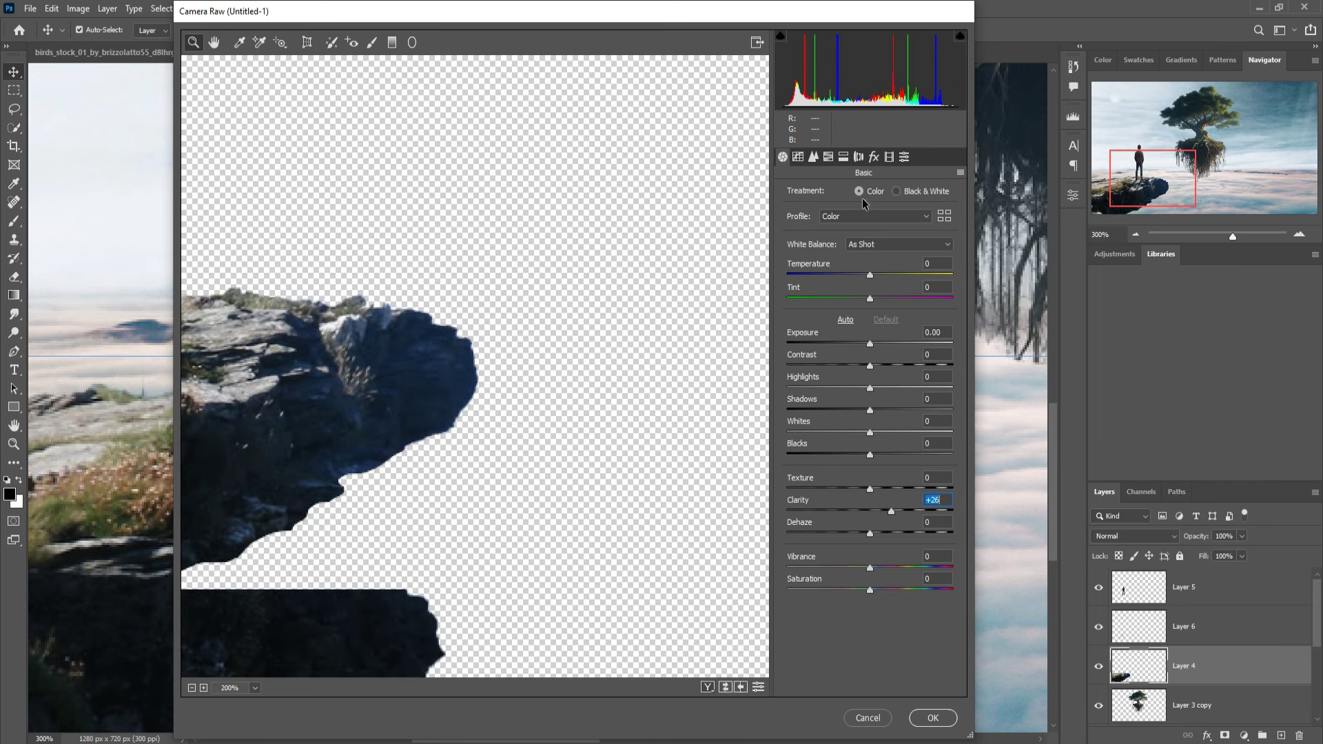
pyautogui.click(843, 157)
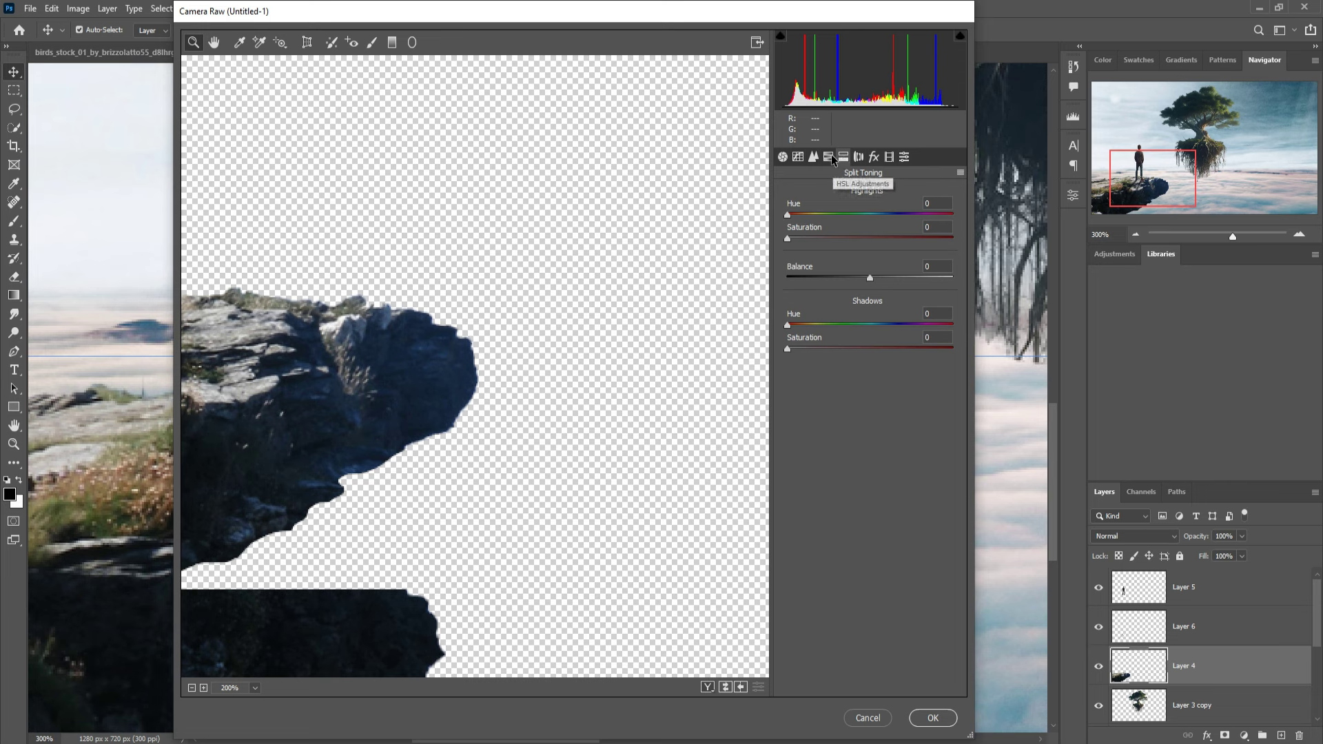
pyautogui.click(830, 158)
pyautogui.moveTo(873, 368); pyautogui.dragTo(820, 367)
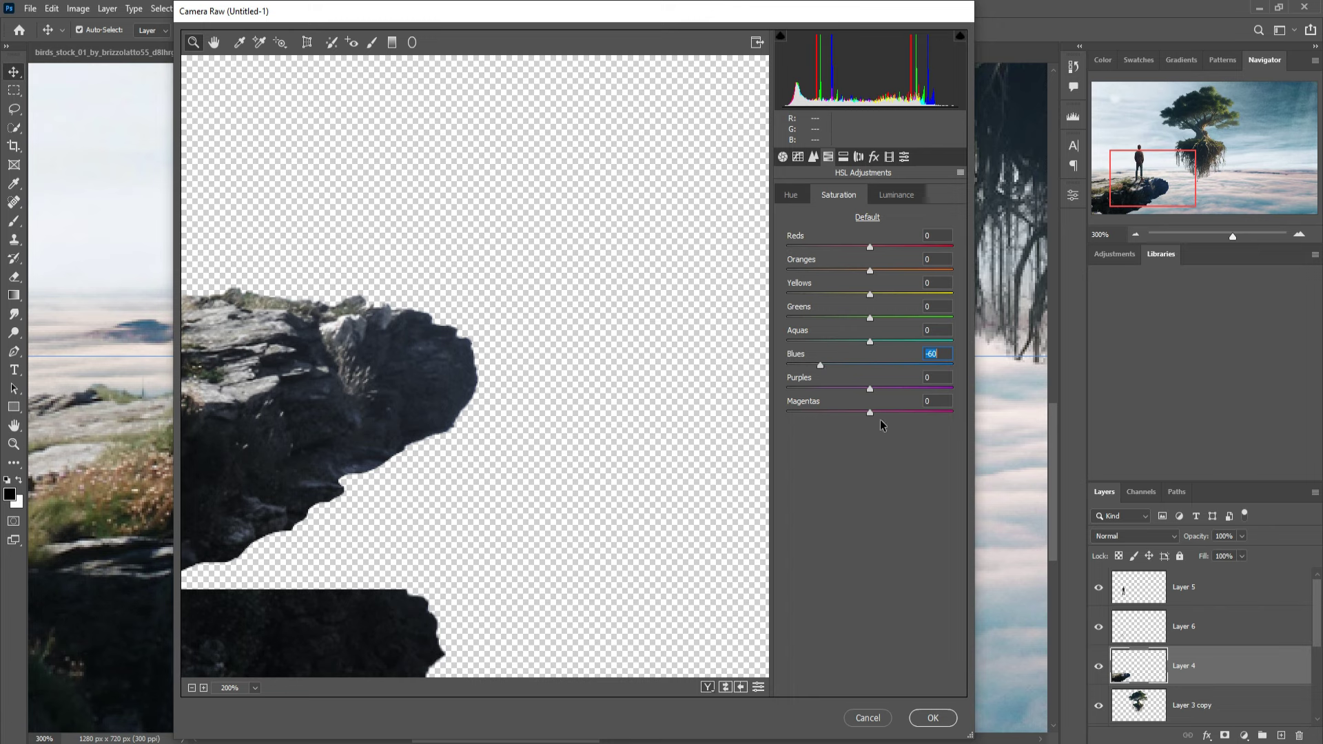
pyautogui.moveTo(870, 319); pyautogui.dragTo(923, 321)
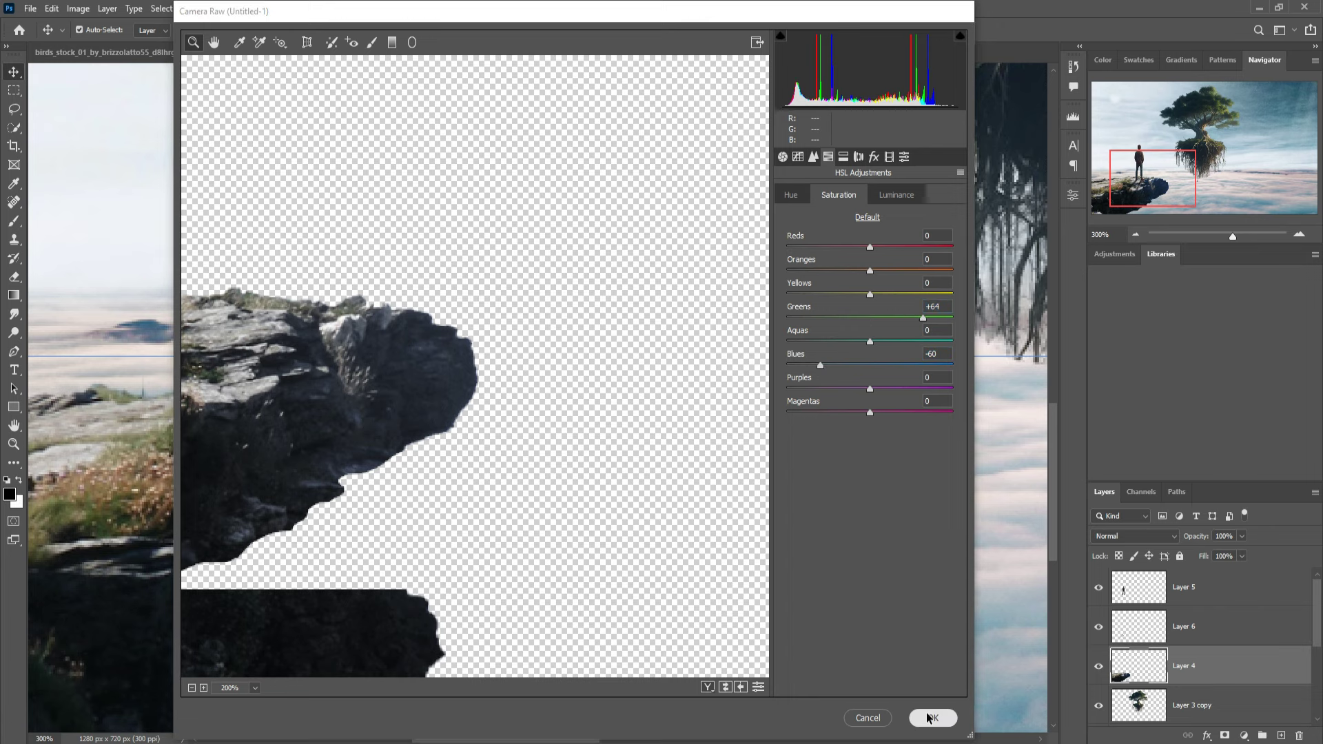
pyautogui.click(911, 719)
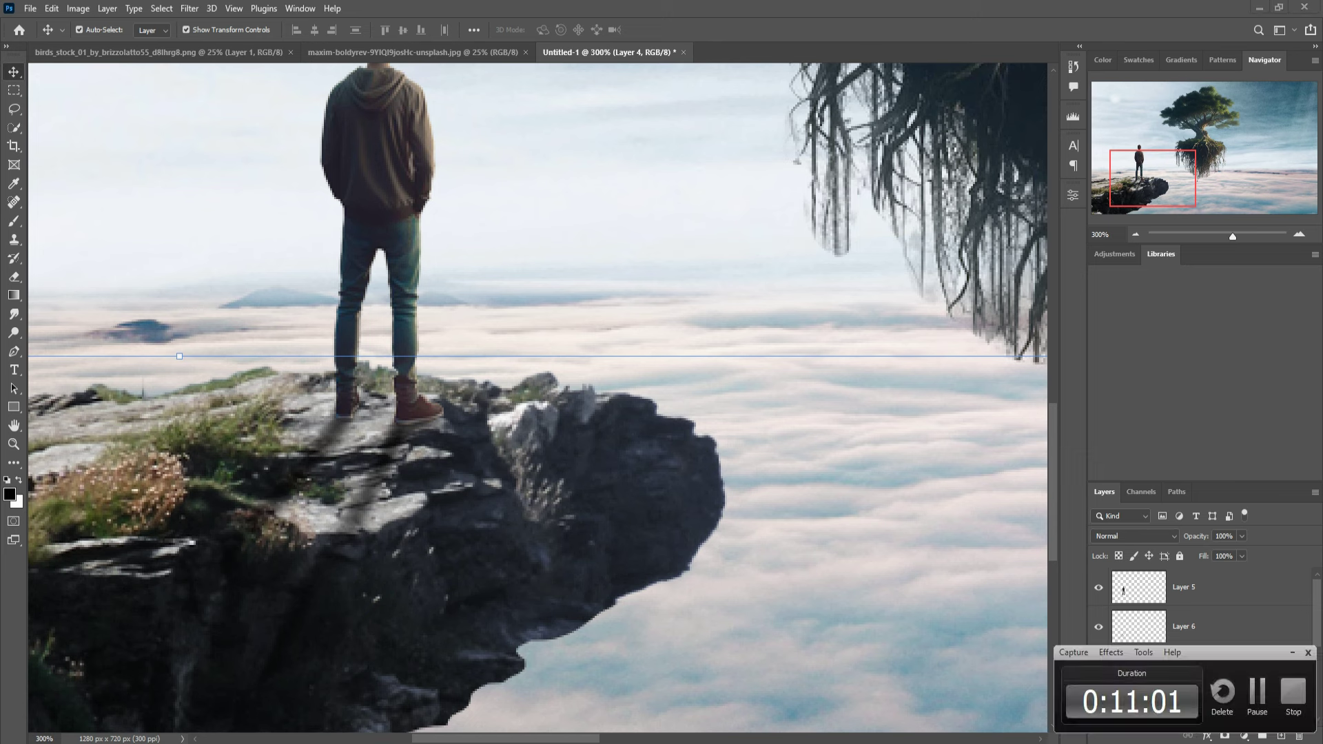
# - Reselect the floating tree layer Layer 3 copy and zoom out to the whole image
pyautogui.click(1258, 698)
pyautogui.click(1149, 711)
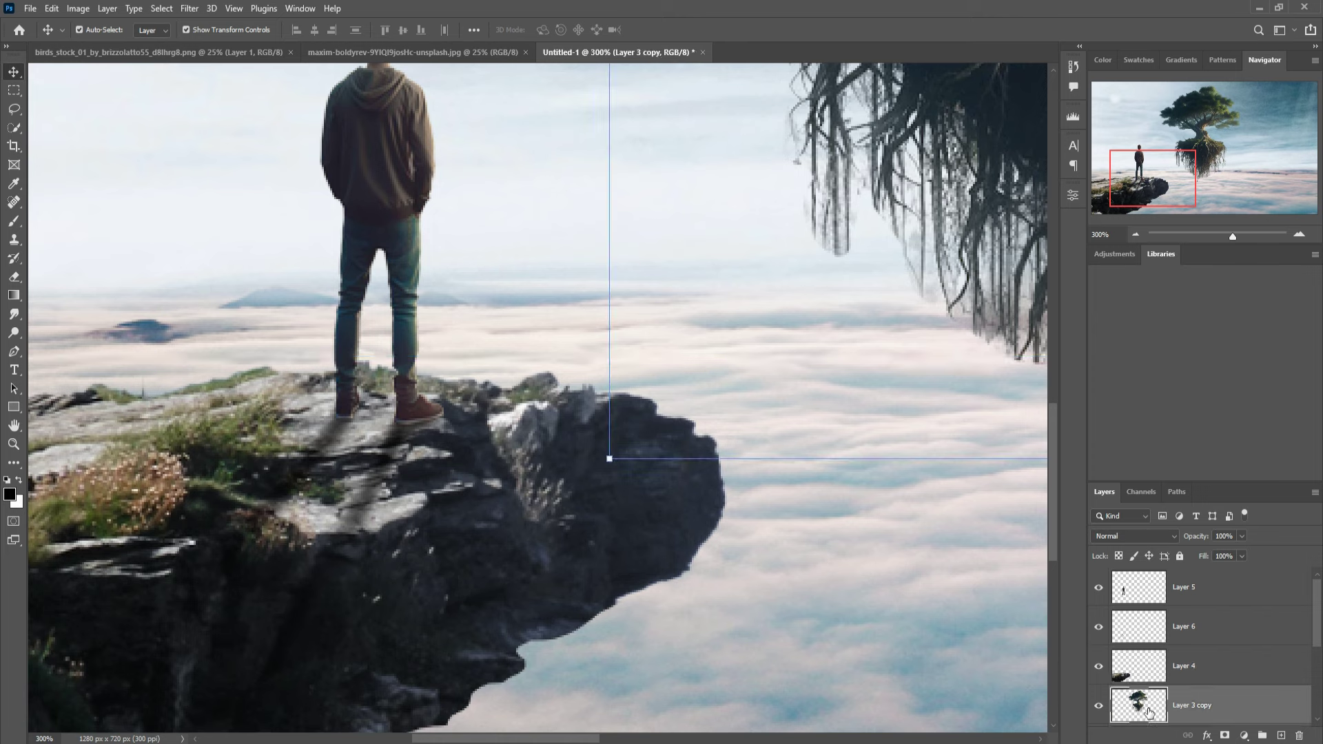
pyautogui.hotkey('ctrl', '-')
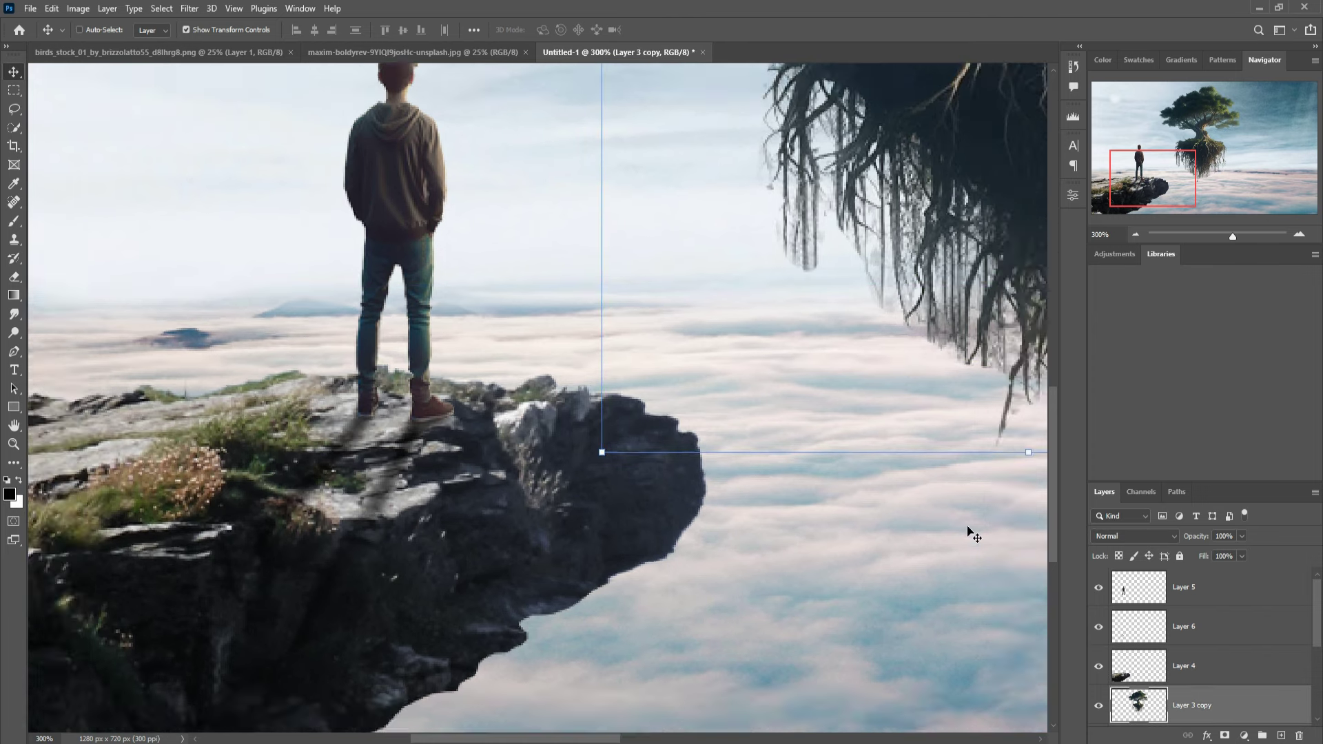
pyautogui.hotkey('ctrl', '-')
pyautogui.hotkey('ctrl', '-')
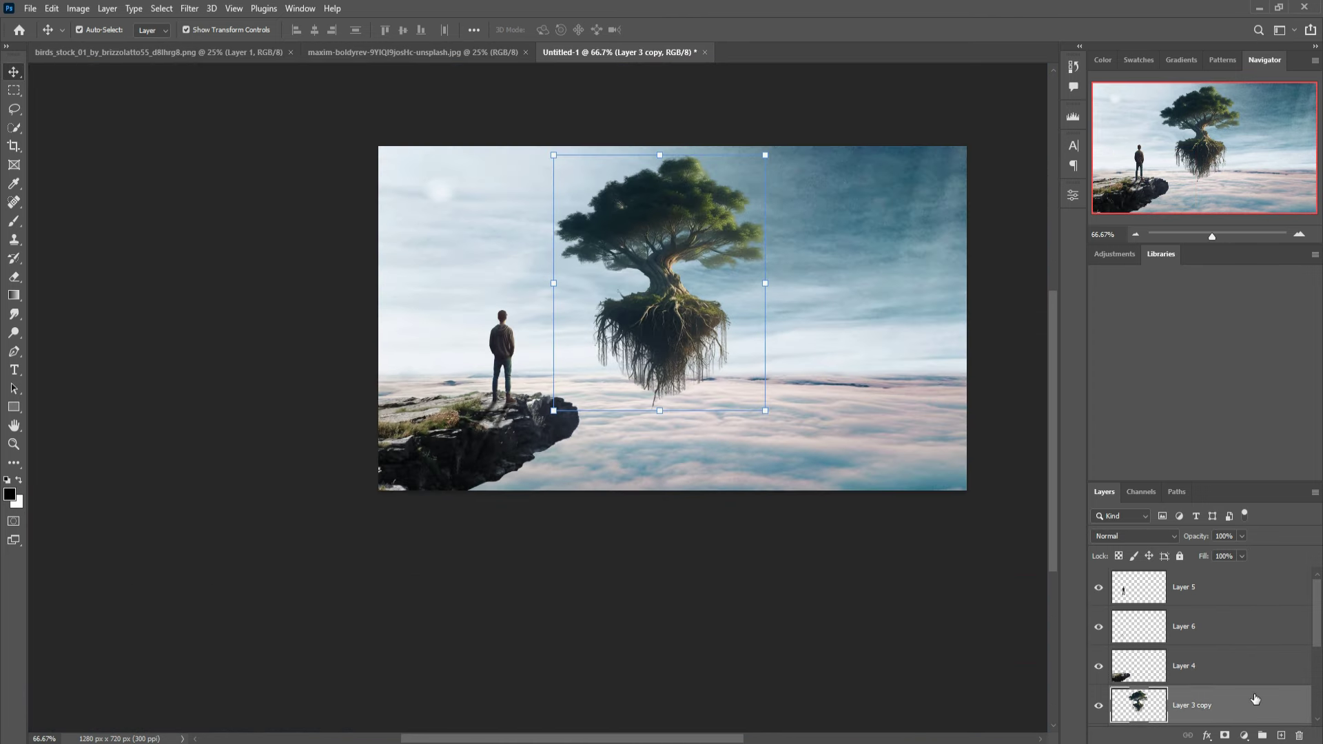
# - Duplicate Layer 3 copy, scale it to 28.49%, and place it high in the right-hand sky
pyautogui.rightClick(1256, 700)
pyautogui.click(1179, 145)
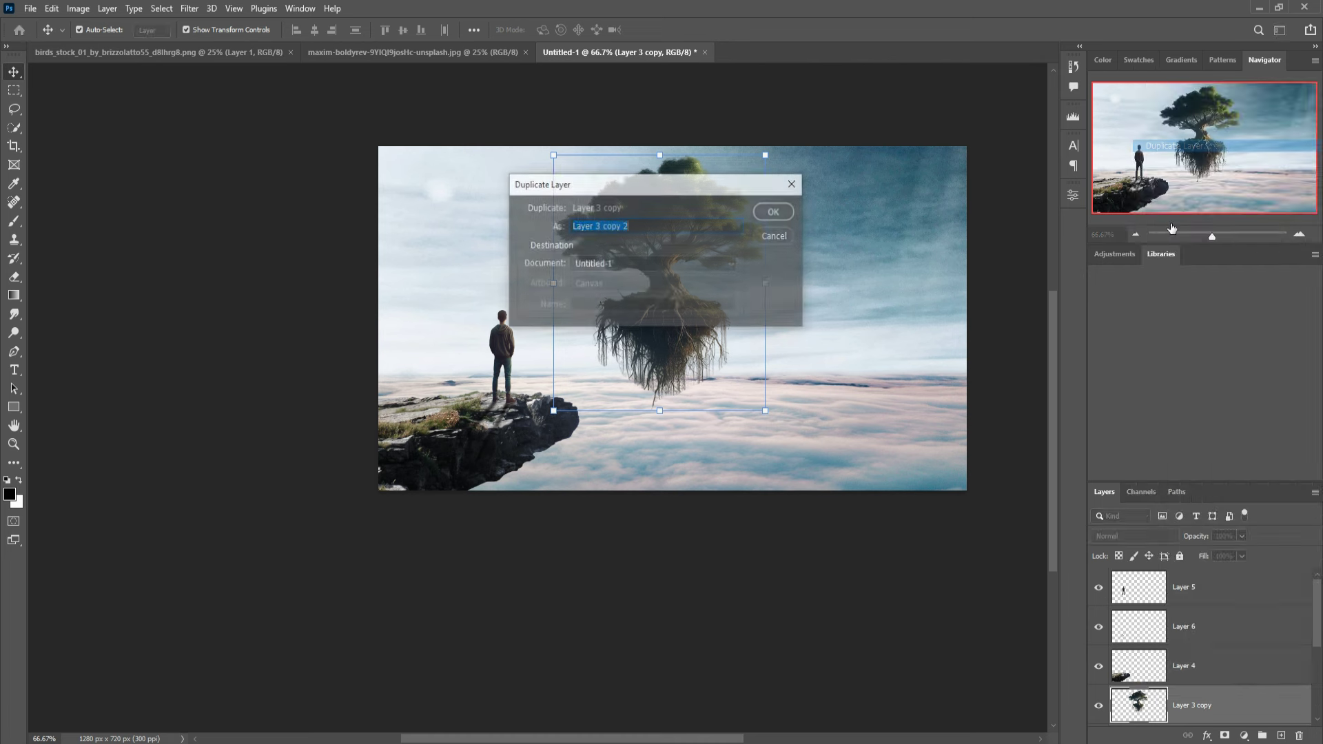
pyautogui.click(778, 219)
pyautogui.moveTo(770, 159); pyautogui.dragTo(679, 259)
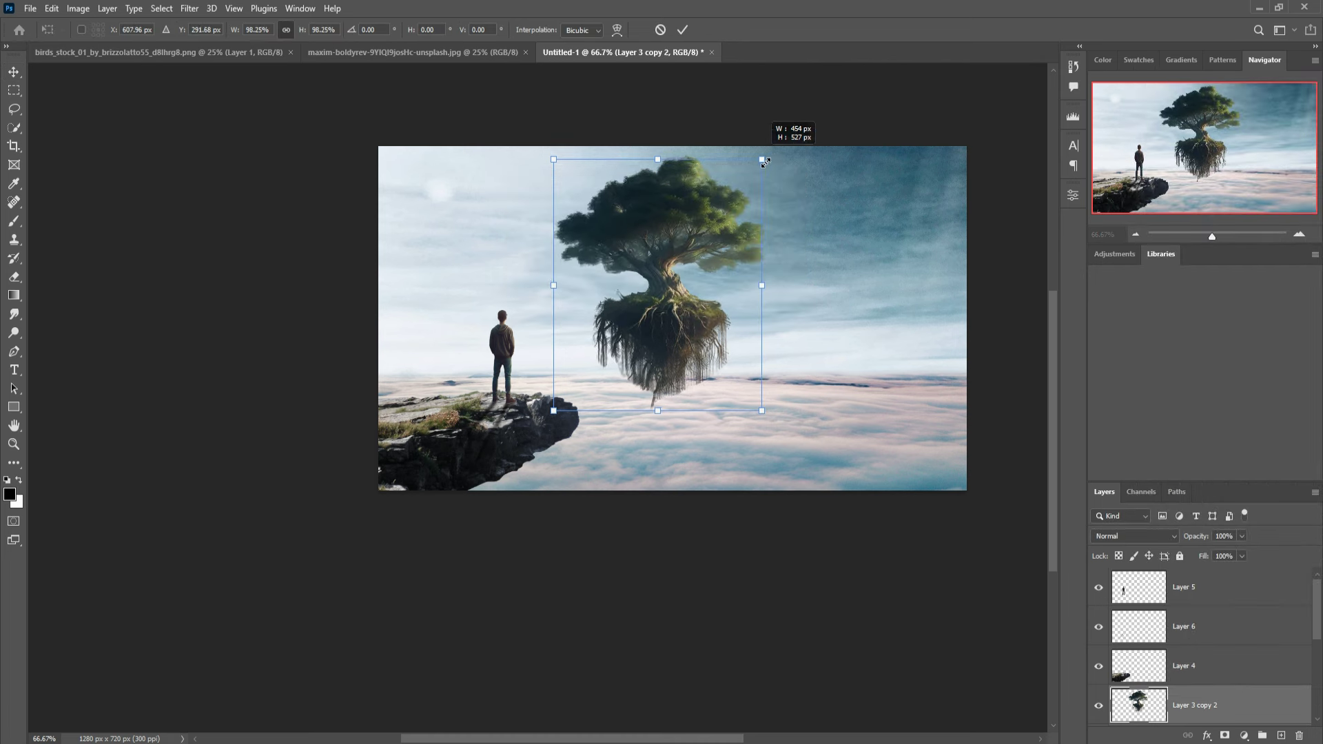
pyautogui.moveTo(613, 311)
pyautogui.mouseDown()
pyautogui.moveTo(710, 301)
pyautogui.moveTo(915, 243)
pyautogui.moveTo(890, 291)
pyautogui.mouseUp()
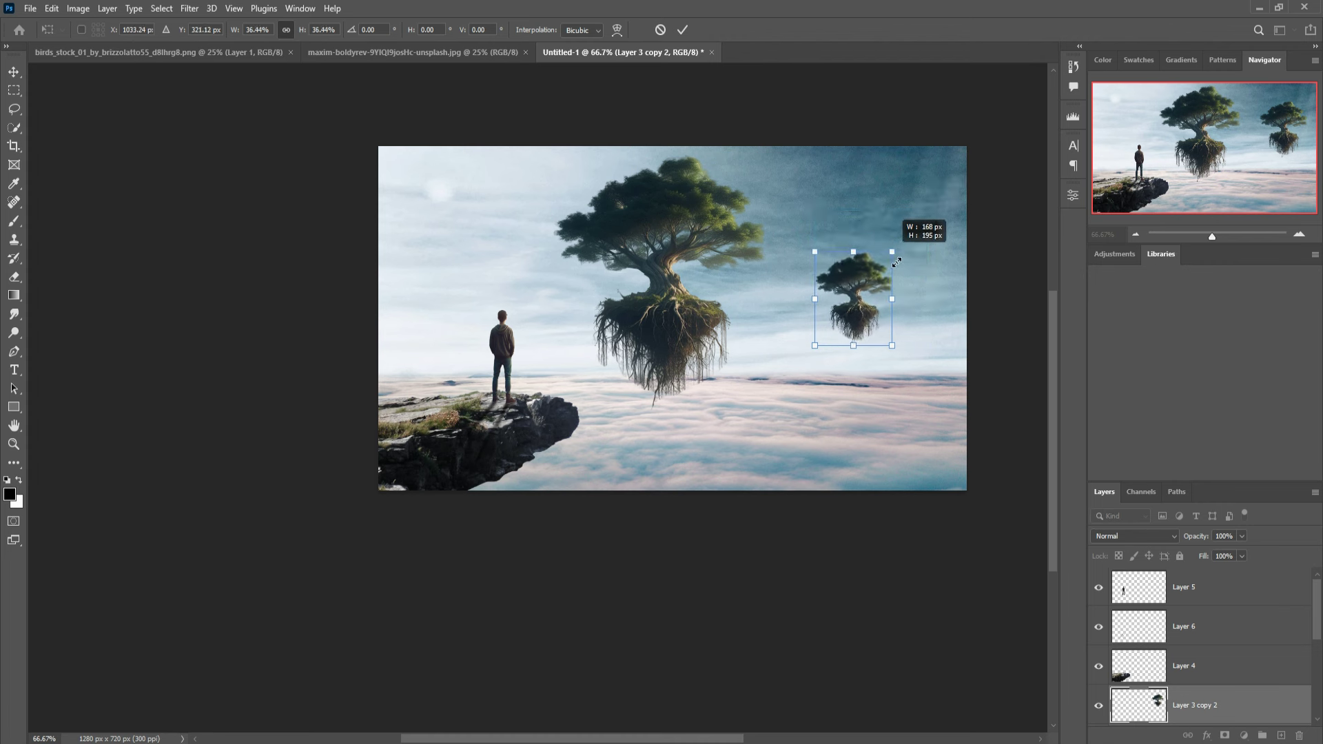
pyautogui.moveTo(856, 333); pyautogui.dragTo(856, 299)
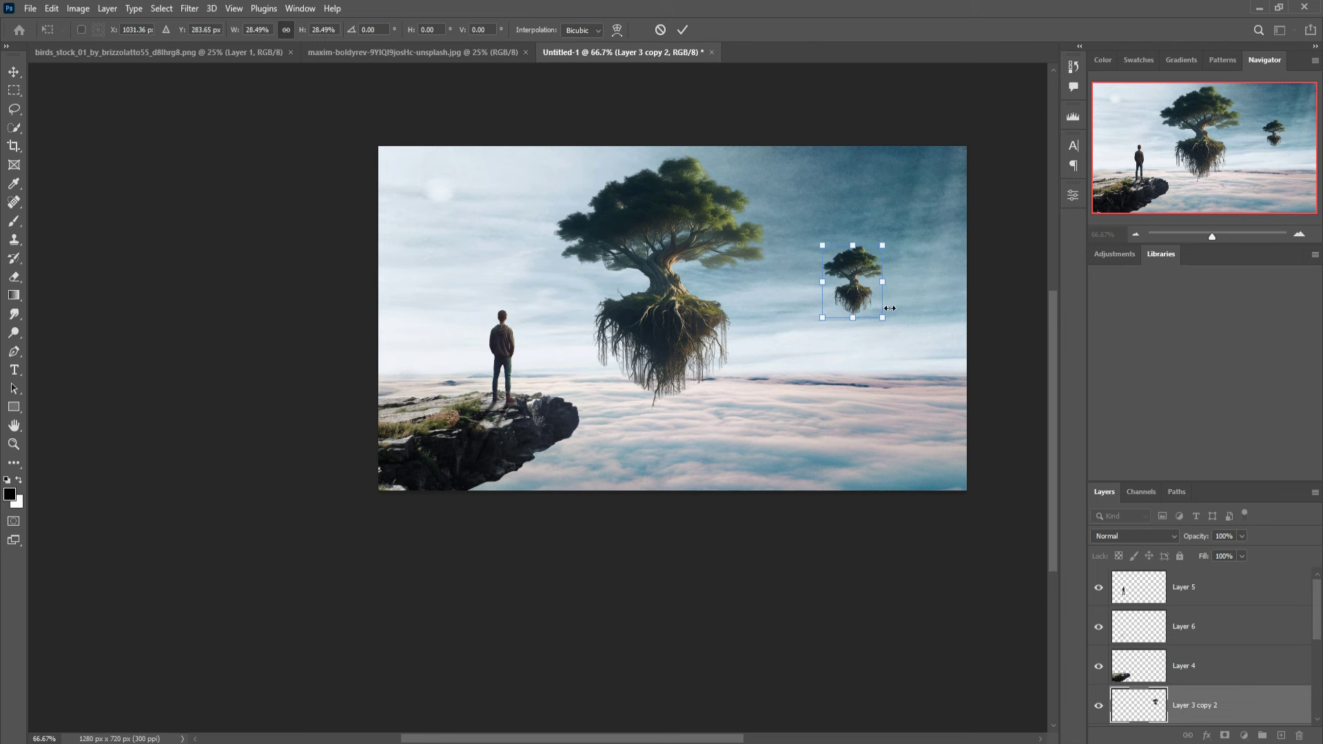
pyautogui.click(683, 29)
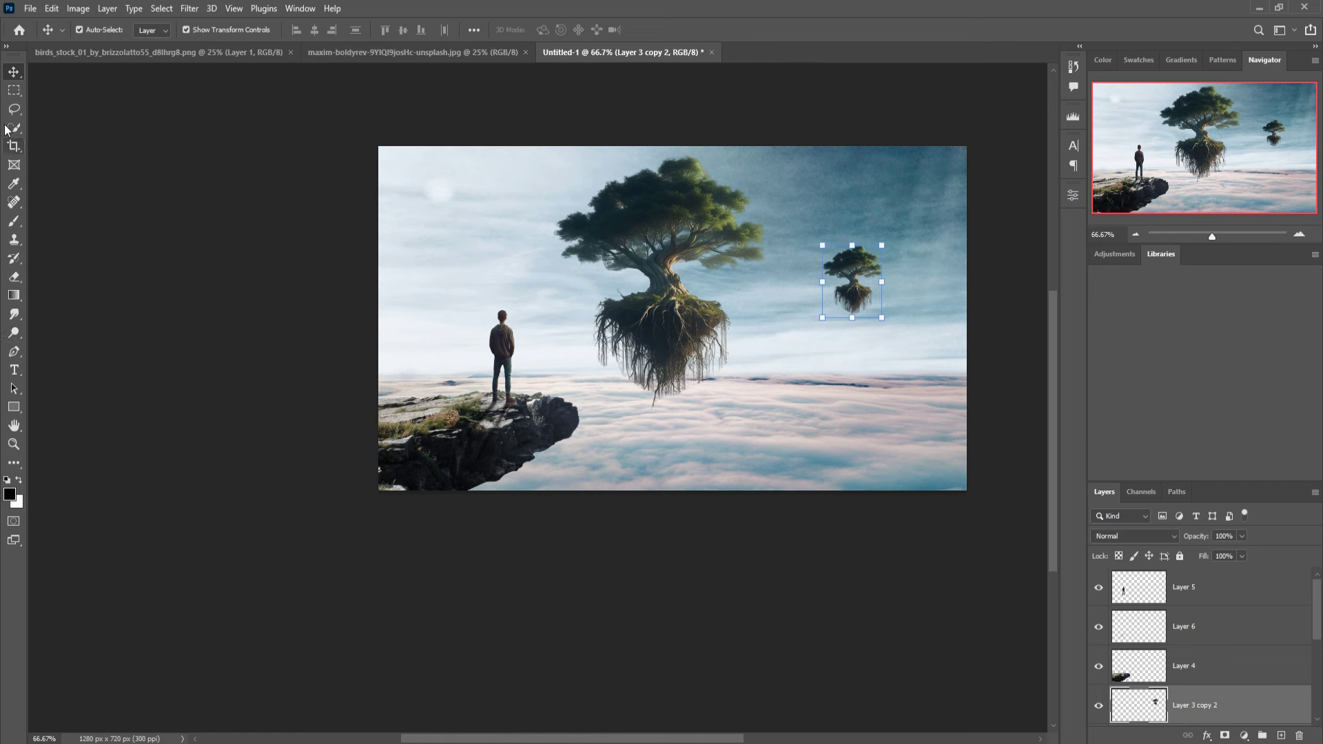
# - Choose a Hard Round brush at 100% opacity, zoomed to 200% on the big tree
pyautogui.click(13, 221)
pyautogui.click(100, 30)
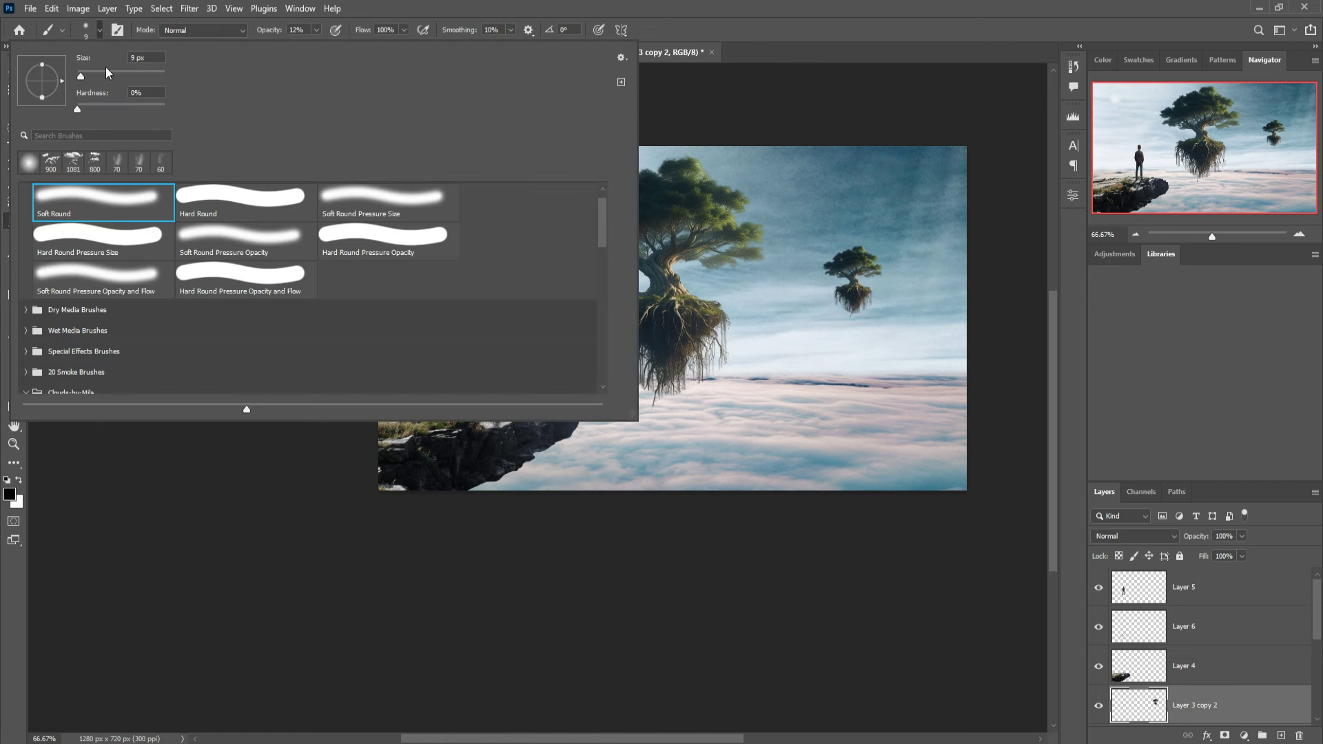
pyautogui.click(266, 218)
pyautogui.click(726, 5)
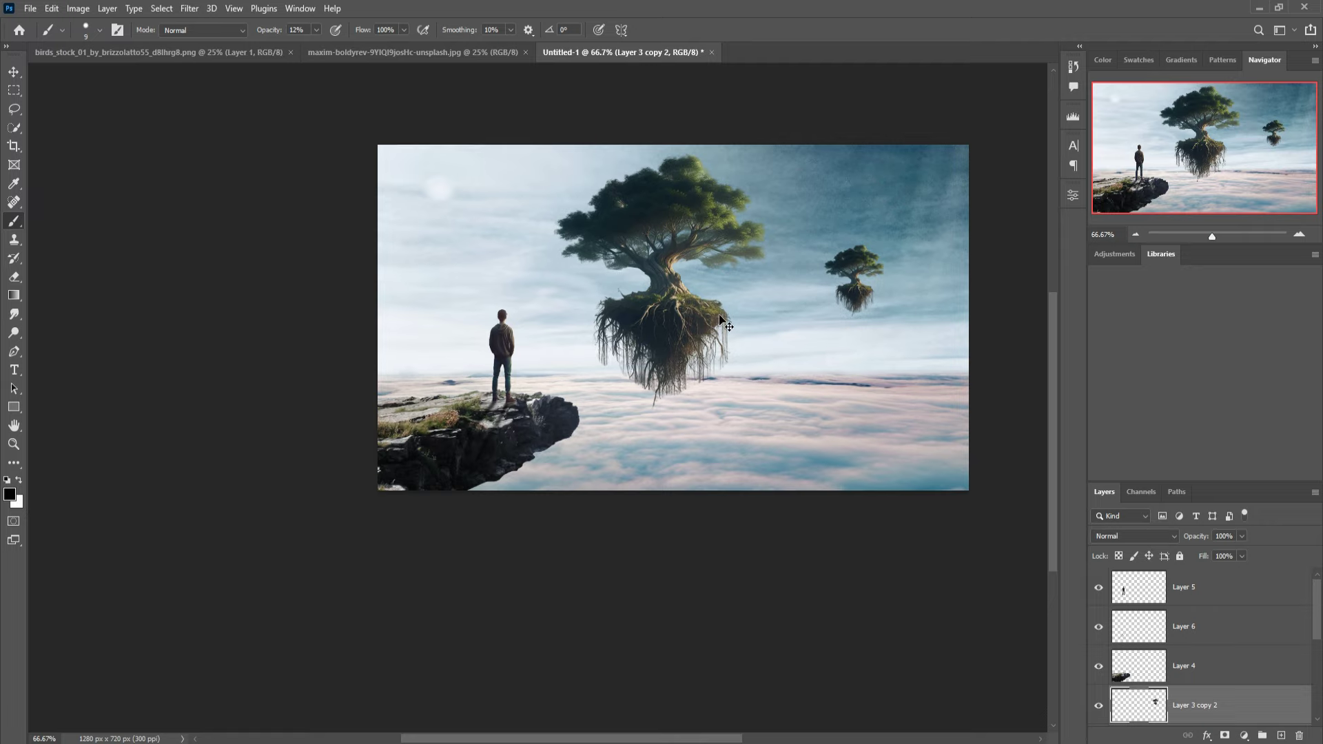
pyautogui.hotkey('ctrl', '+')
pyautogui.hotkey('ctrl', '+')
pyautogui.hotkey('ctrl', '+')
pyautogui.moveTo(896, 264); pyautogui.dragTo(396, 564)
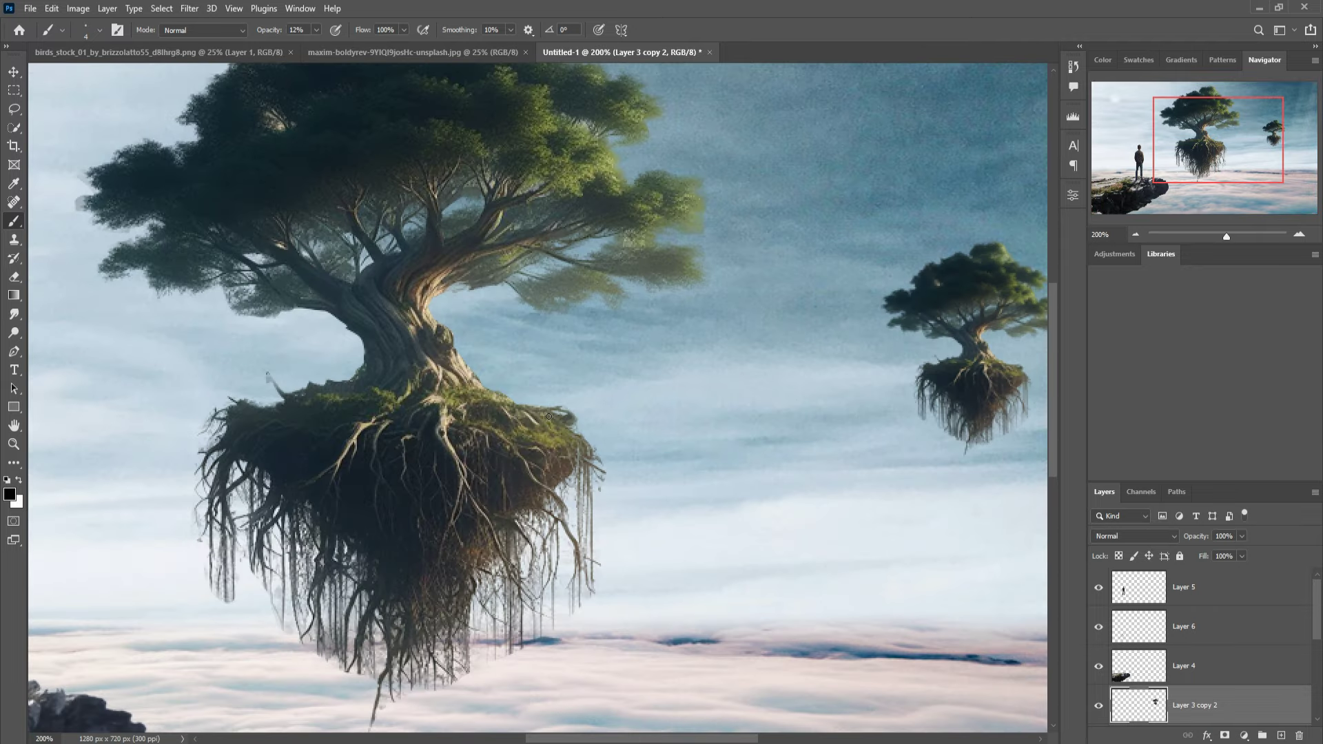
pyautogui.press('0')
# - Add empty Layer 7 just beneath the big tree's Layer 3 copy
pyautogui.scroll(-2, 1231, 703)
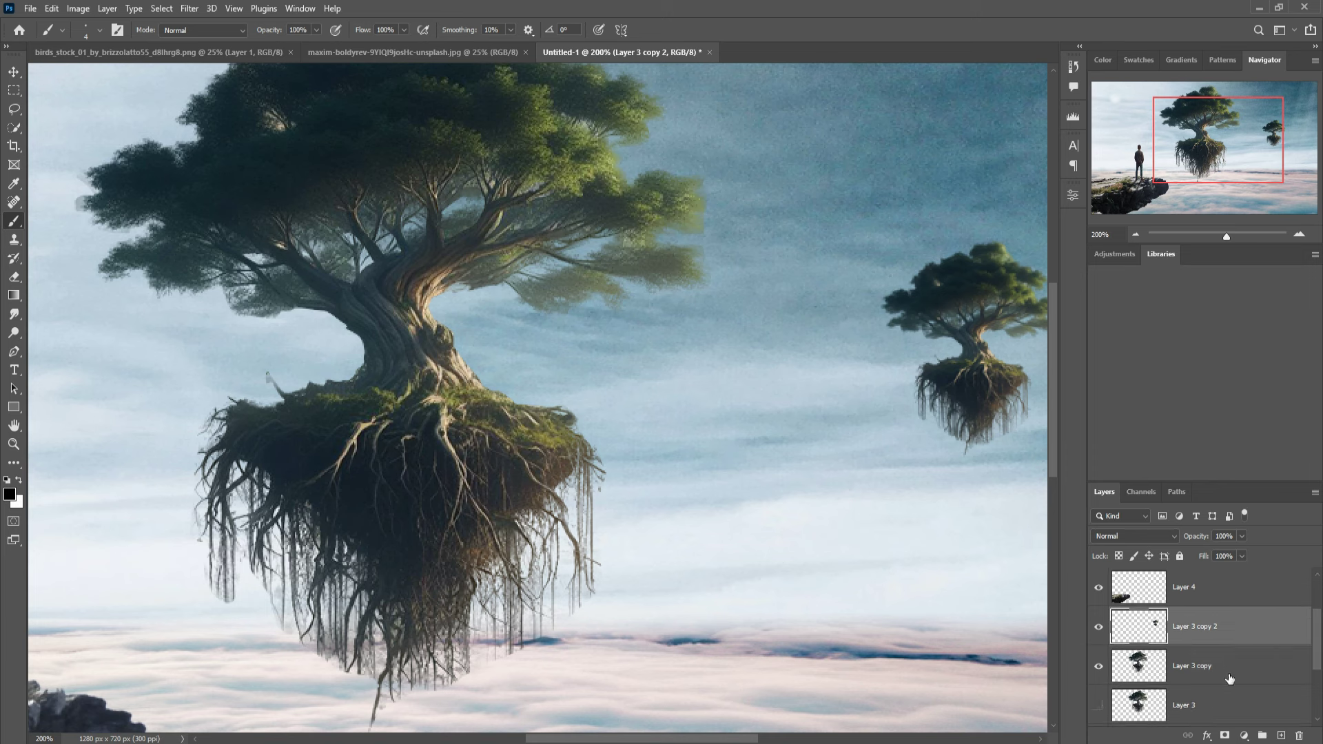
pyautogui.click(1223, 706)
pyautogui.click(1282, 737)
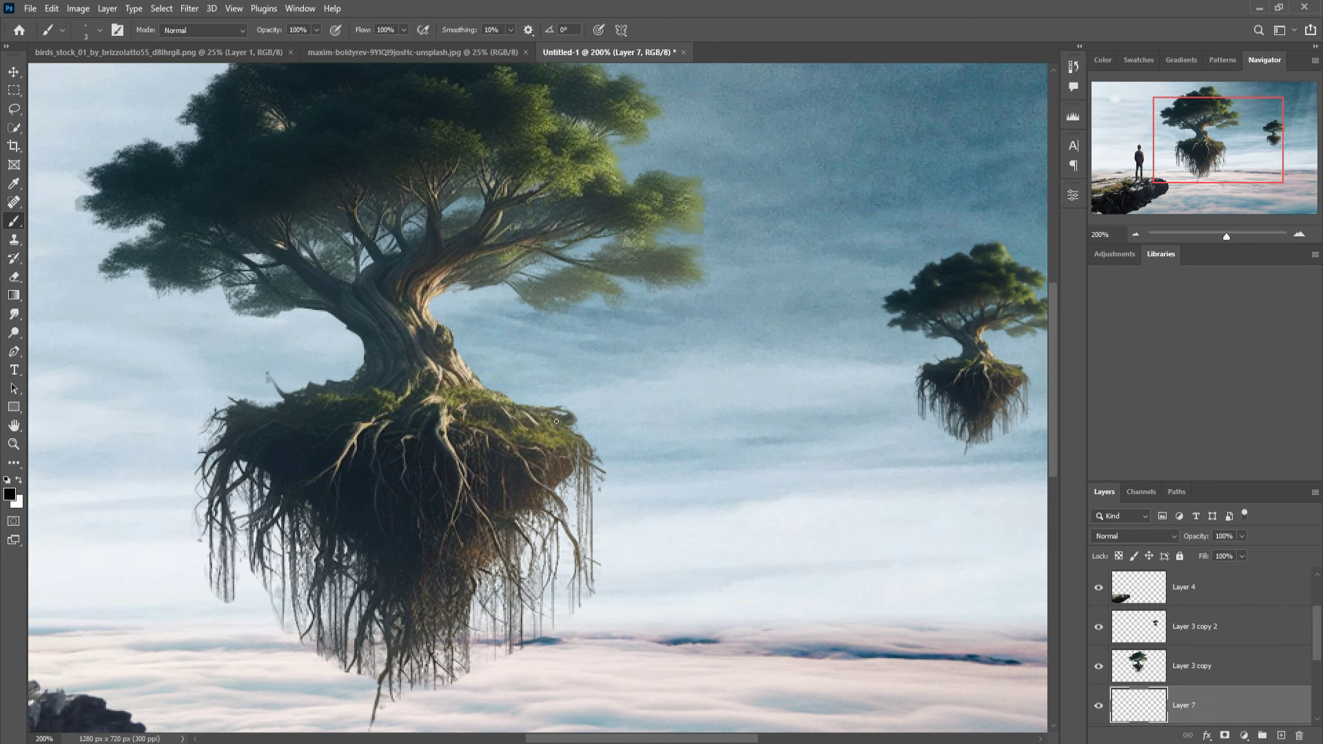
# - Draw a straight rope to the small tree on Layer 7 and Puppet Warp its middle into a sag
pyautogui.keyDown('shift'); pyautogui.click(943, 368); pyautogui.keyUp('shift')
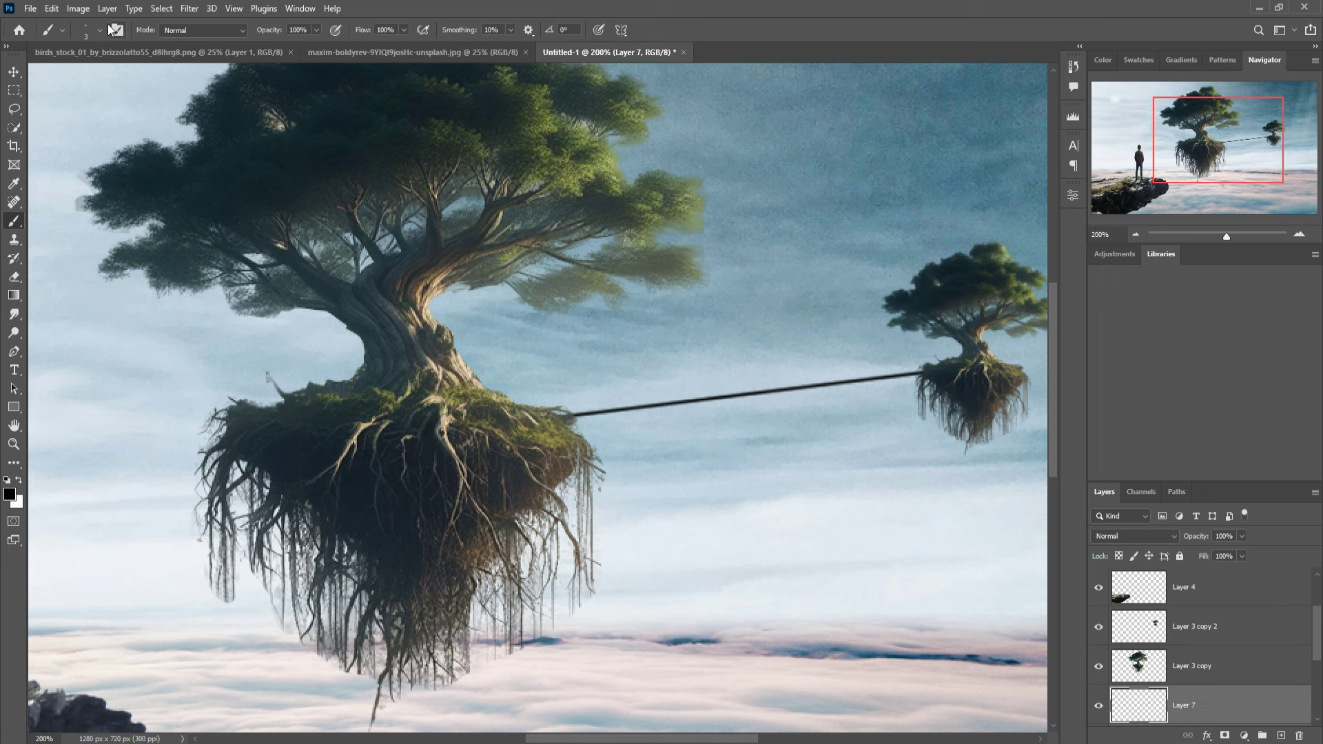
pyautogui.click(52, 8)
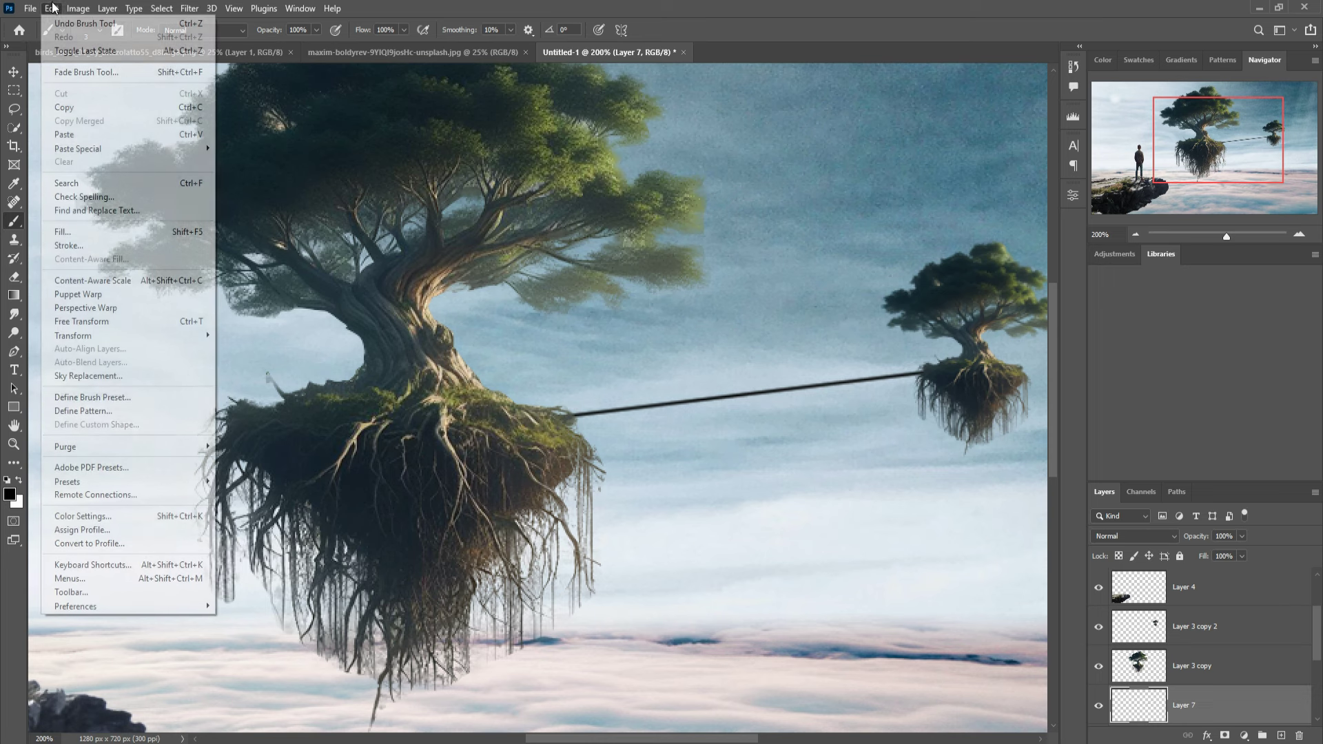
pyautogui.click(86, 293)
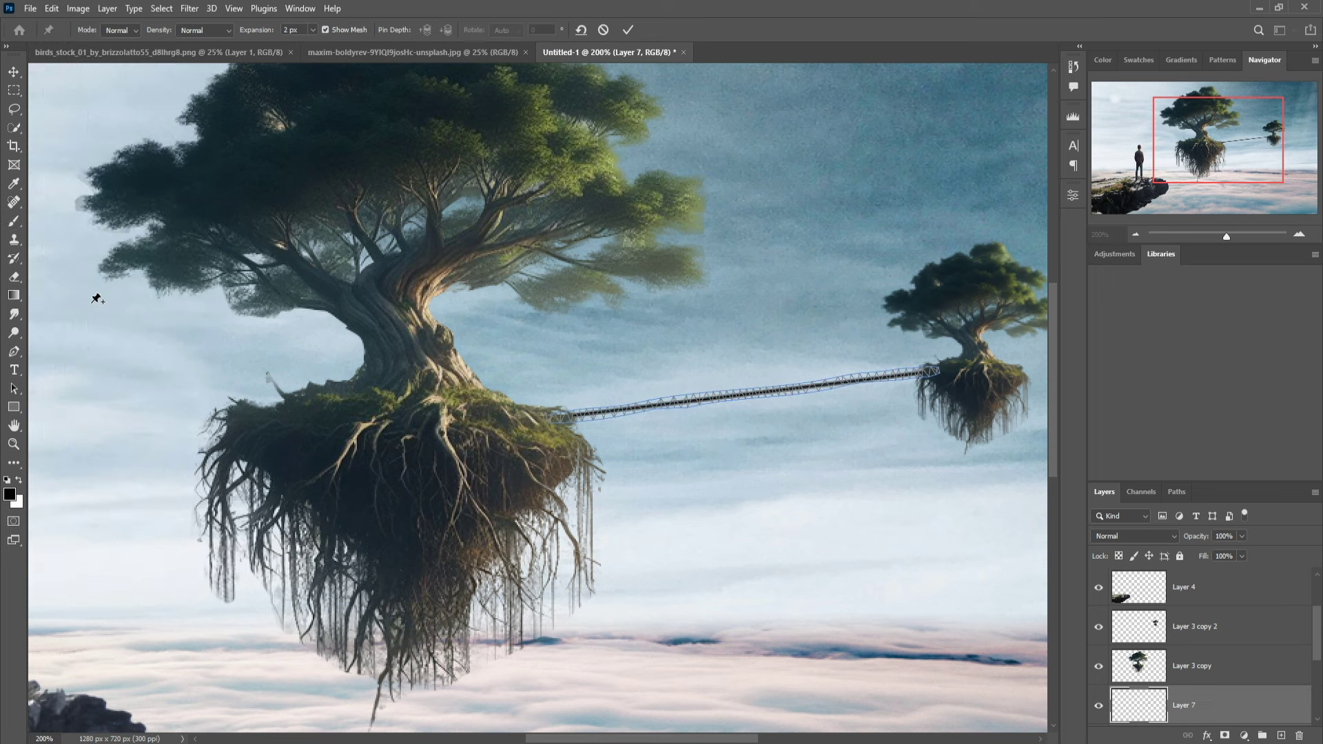
pyautogui.click(563, 417)
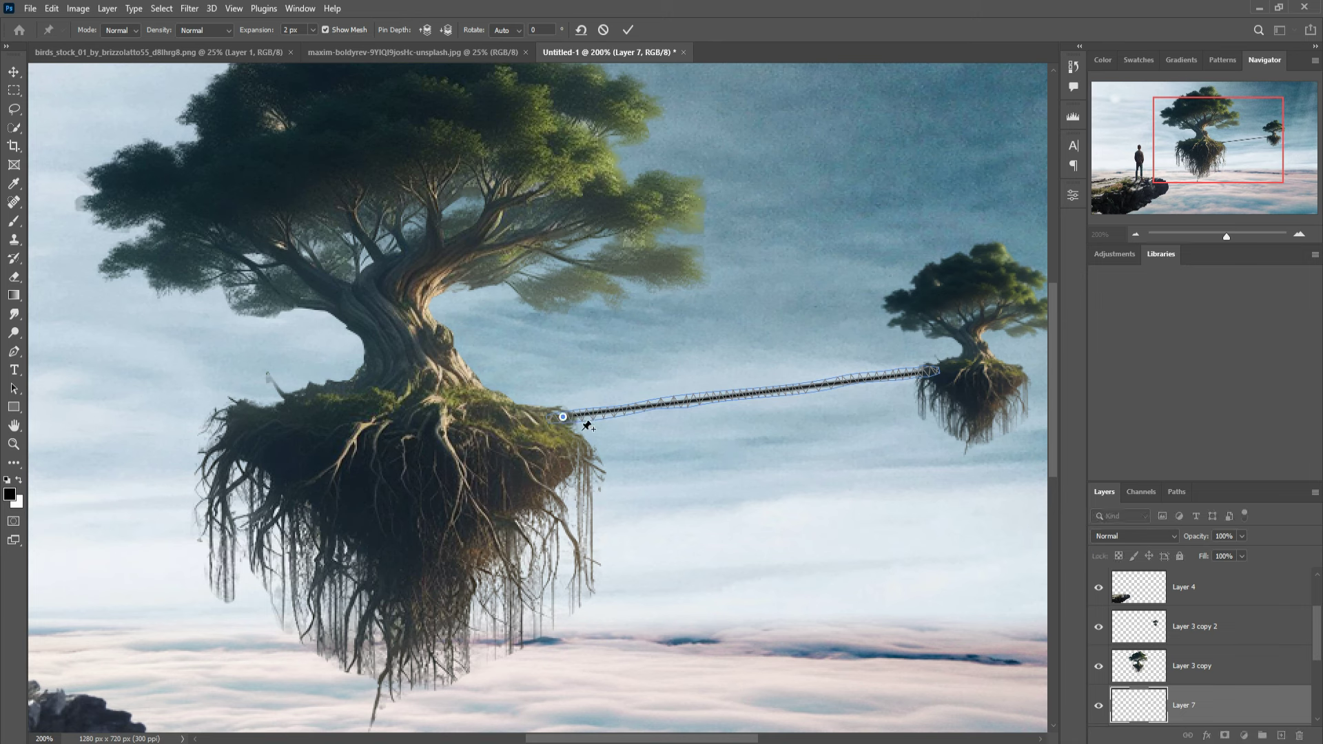
pyautogui.click(929, 372)
pyautogui.click(749, 393)
pyautogui.moveTo(749, 395); pyautogui.dragTo(769, 439)
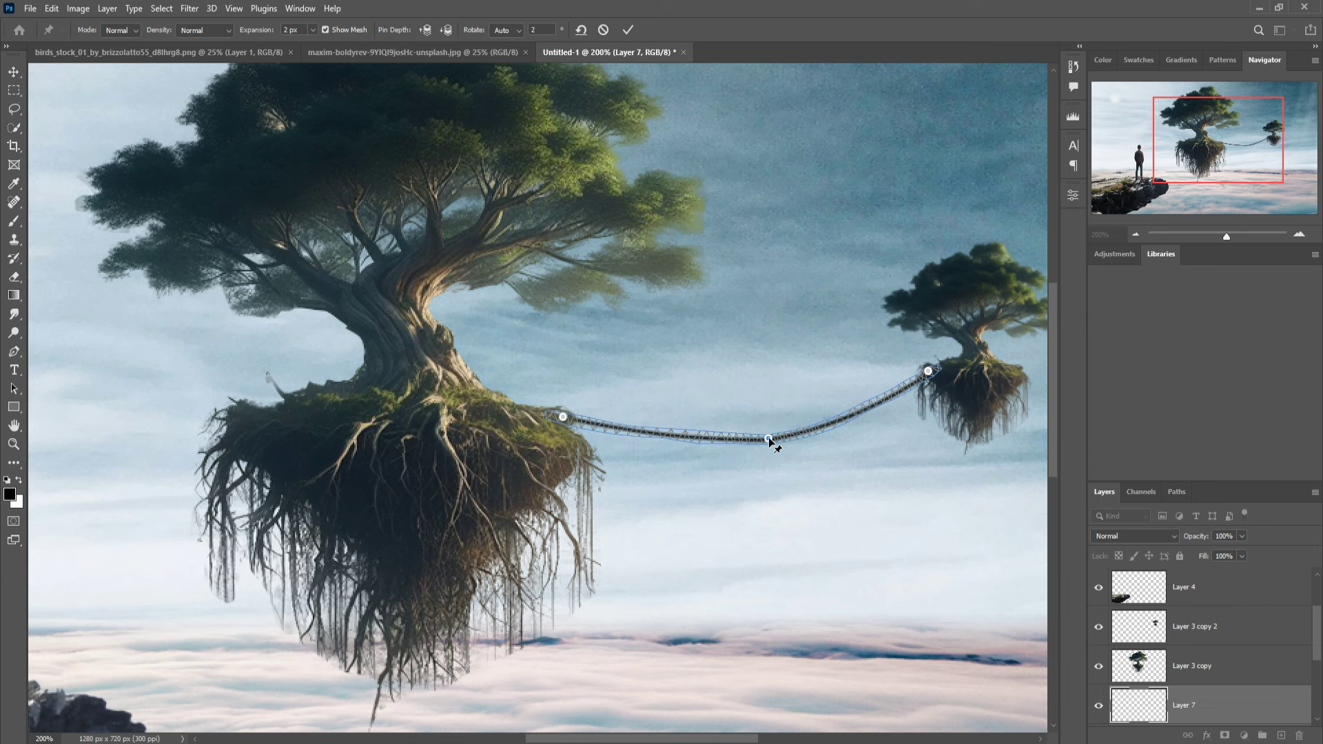
pyautogui.click(627, 30)
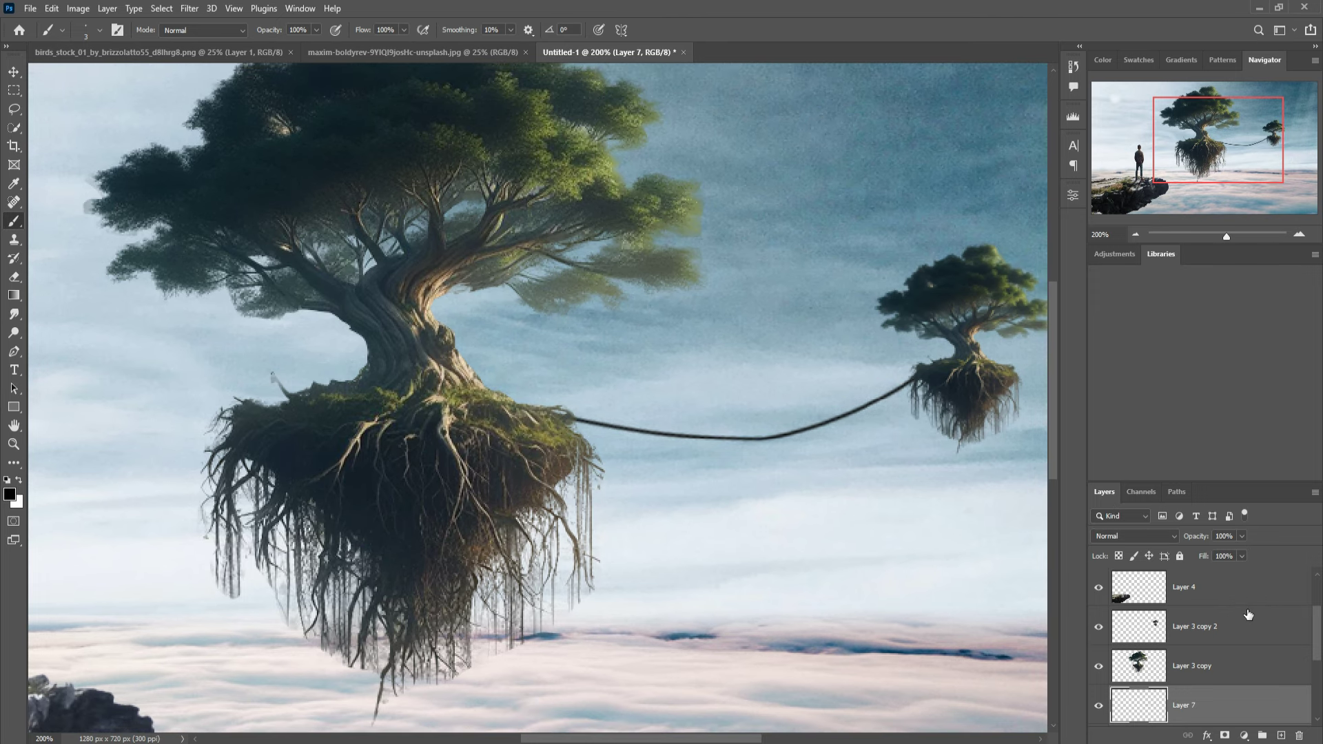
pyautogui.hotkey('ctrl', '-')
pyautogui.hotkey('ctrl', '-')
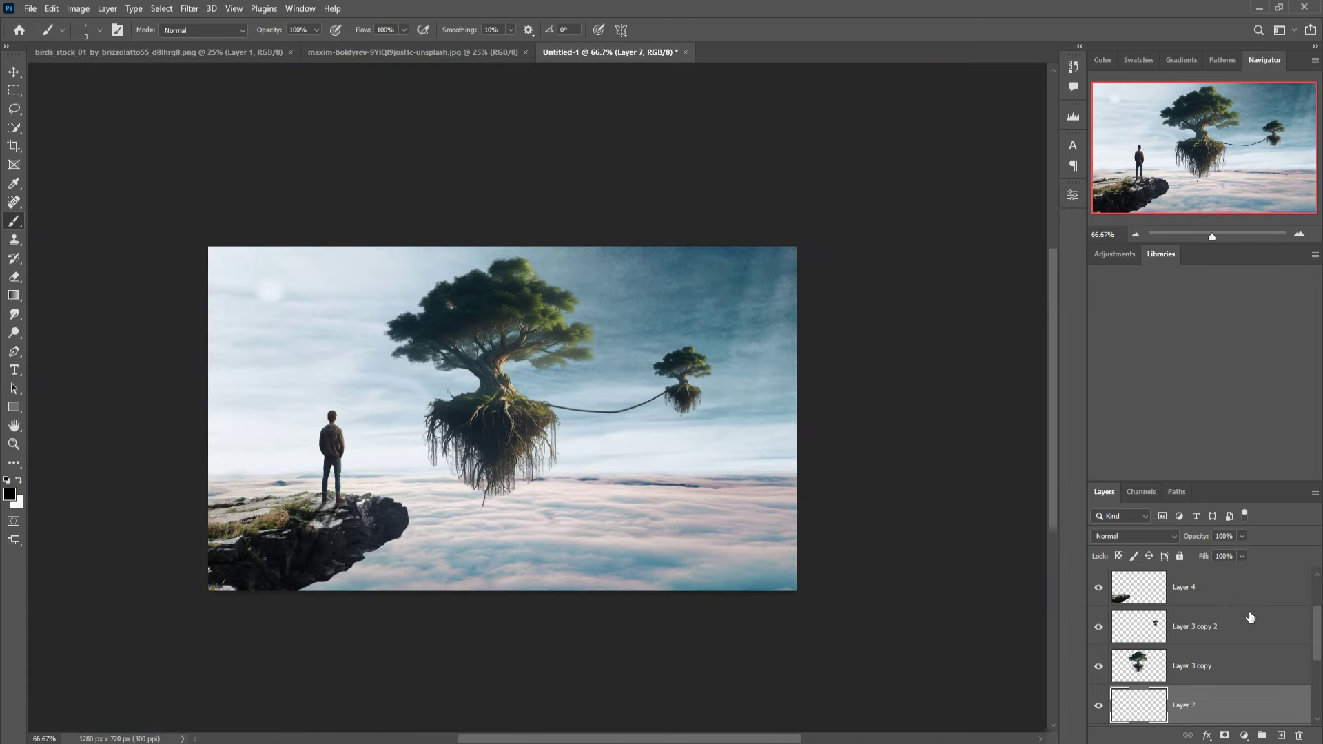
# - Duplicate the big tree layer, scaled to 45.51% and placed in the upper-left sky
pyautogui.click(14, 72)
pyautogui.click(521, 321)
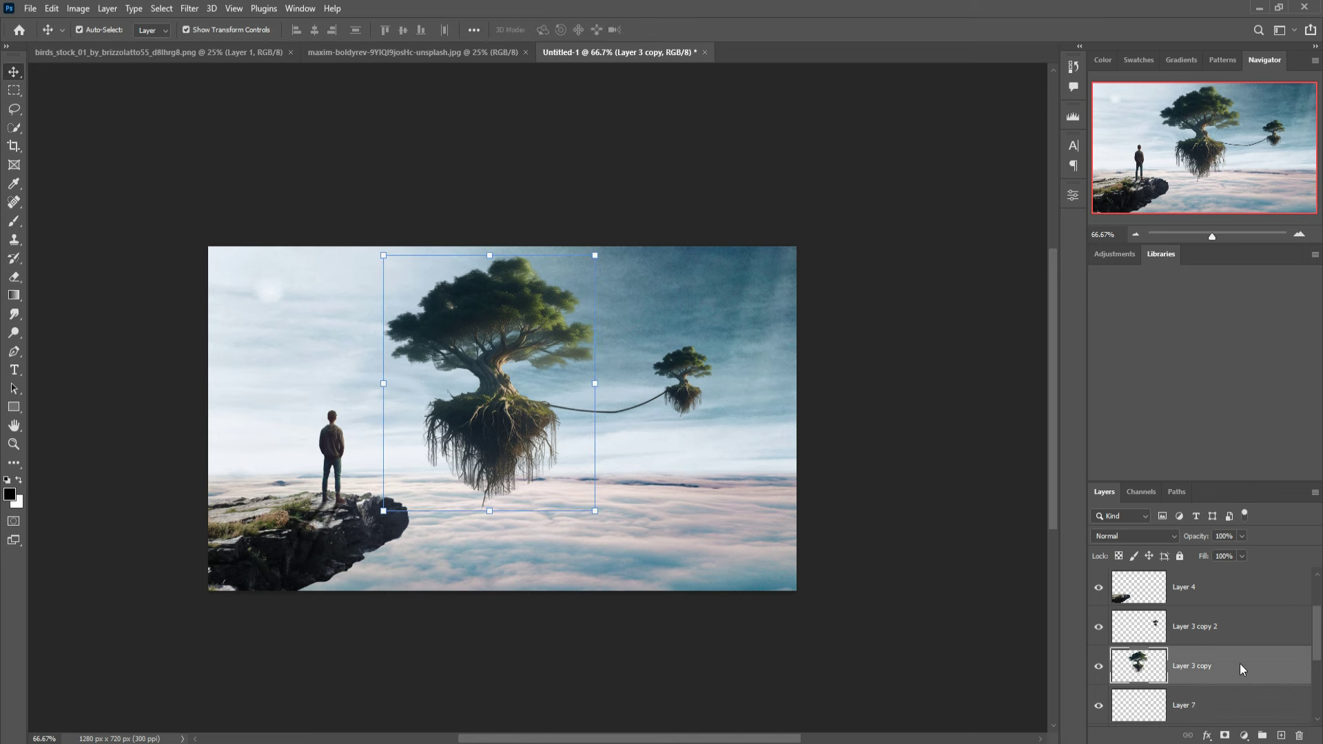
pyautogui.rightClick(1120, 609)
pyautogui.click(1179, 113)
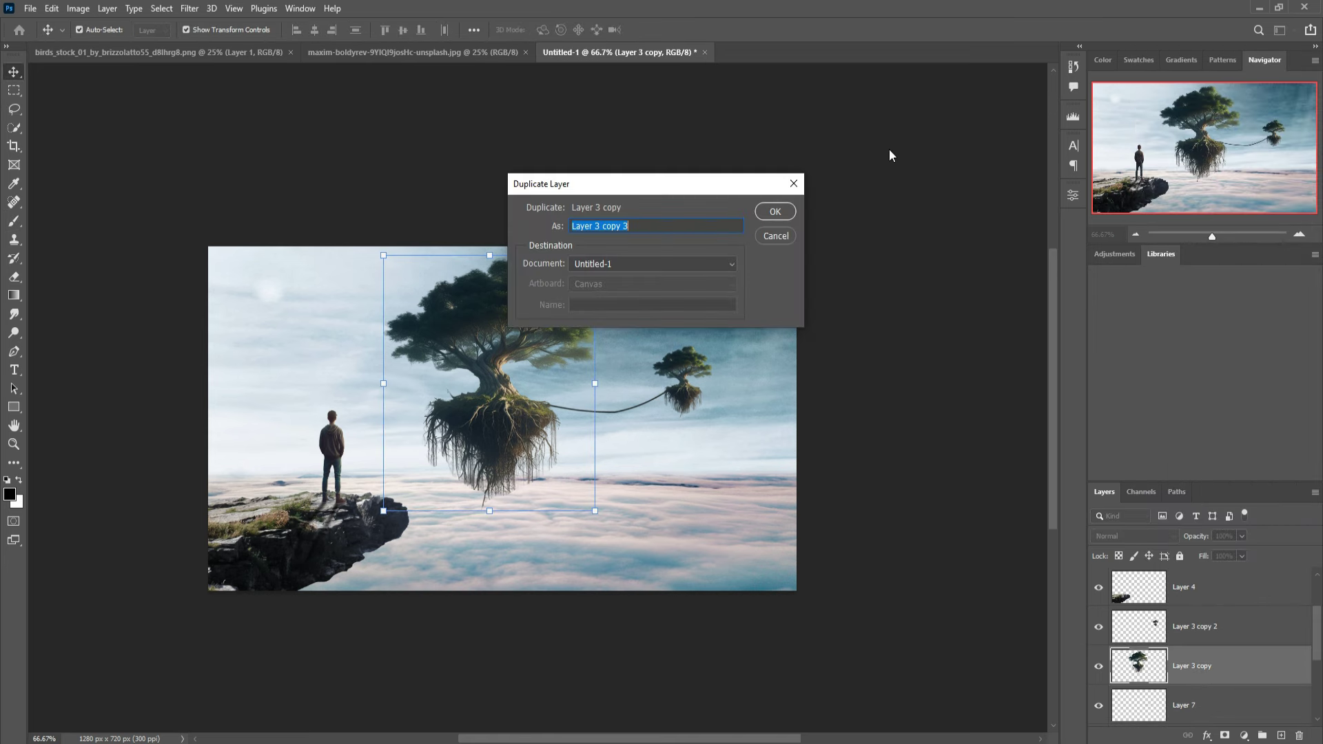
pyautogui.click(772, 211)
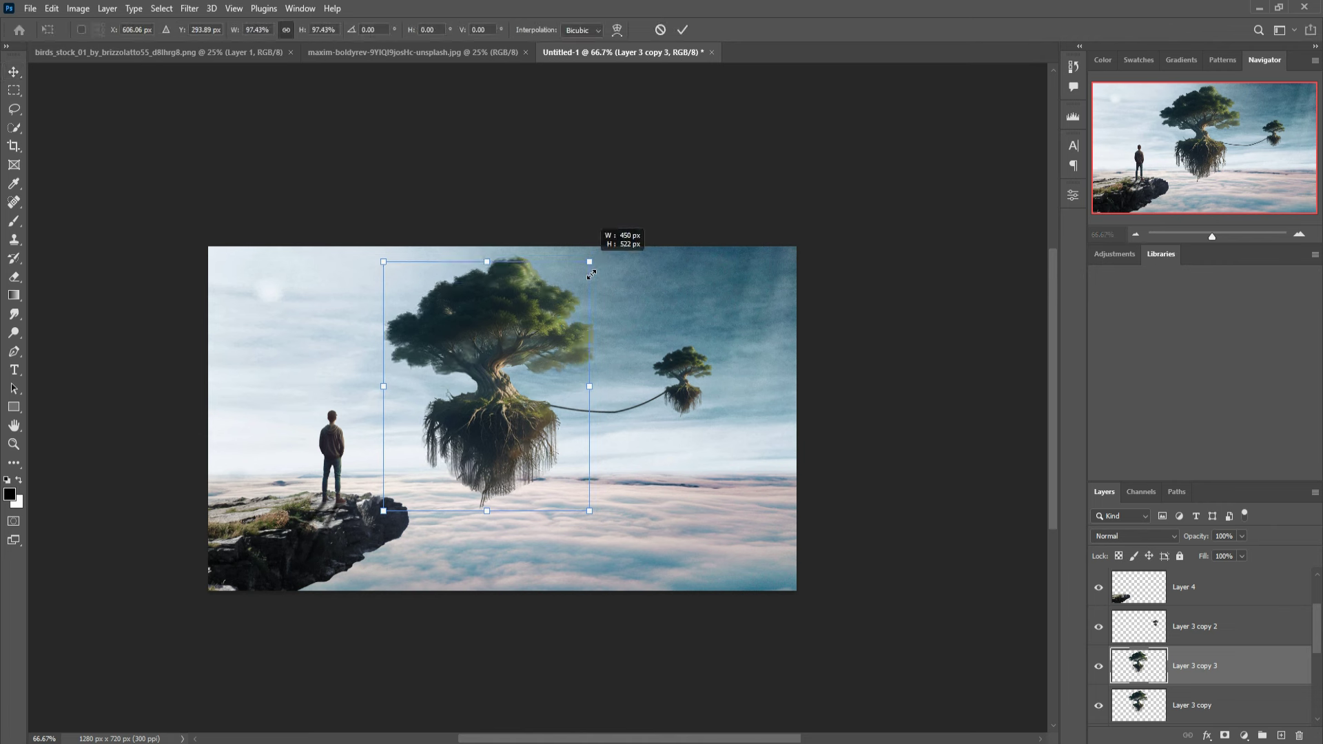
pyautogui.moveTo(602, 259); pyautogui.dragTo(486, 398)
pyautogui.moveTo(438, 462); pyautogui.dragTo(304, 343)
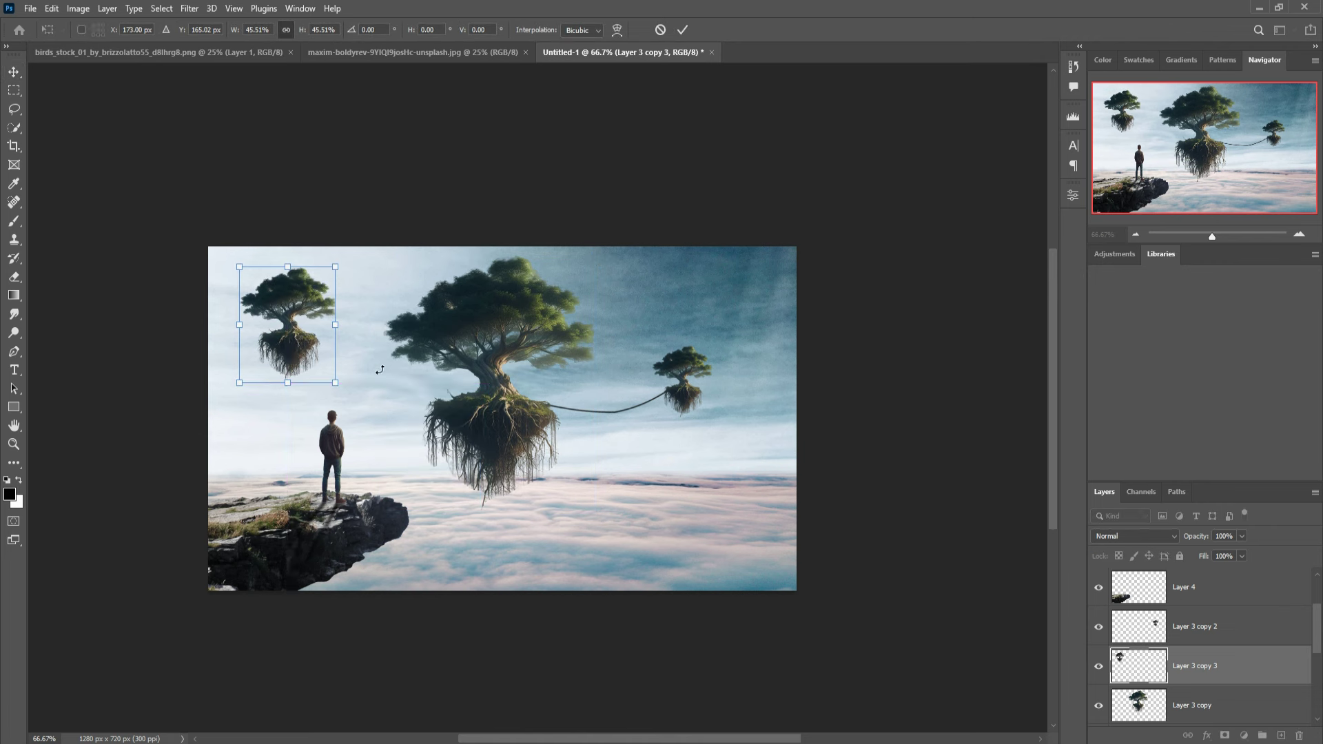
pyautogui.click(683, 29)
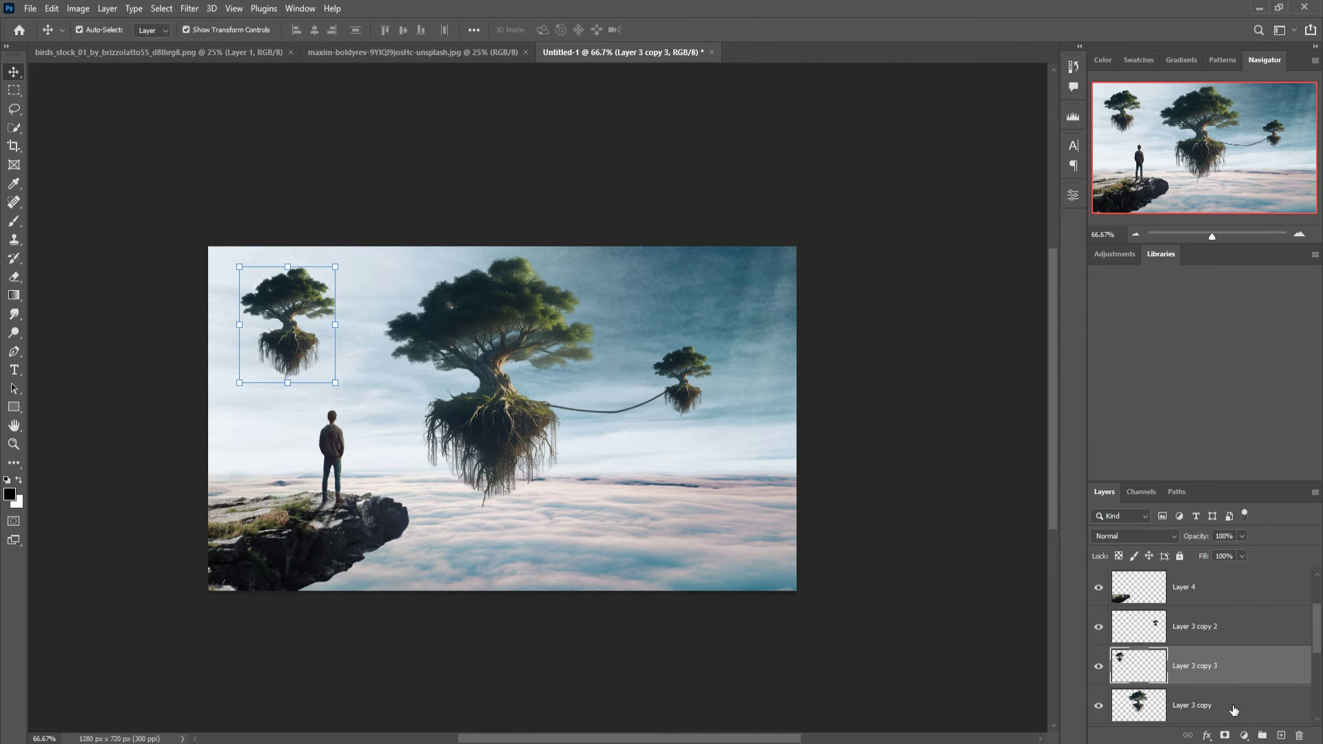
# - Add a new empty Layer 8 above the first rope's Layer 7
pyautogui.scroll(-3, 1234, 711)
pyautogui.click(1227, 653)
pyautogui.click(1230, 628)
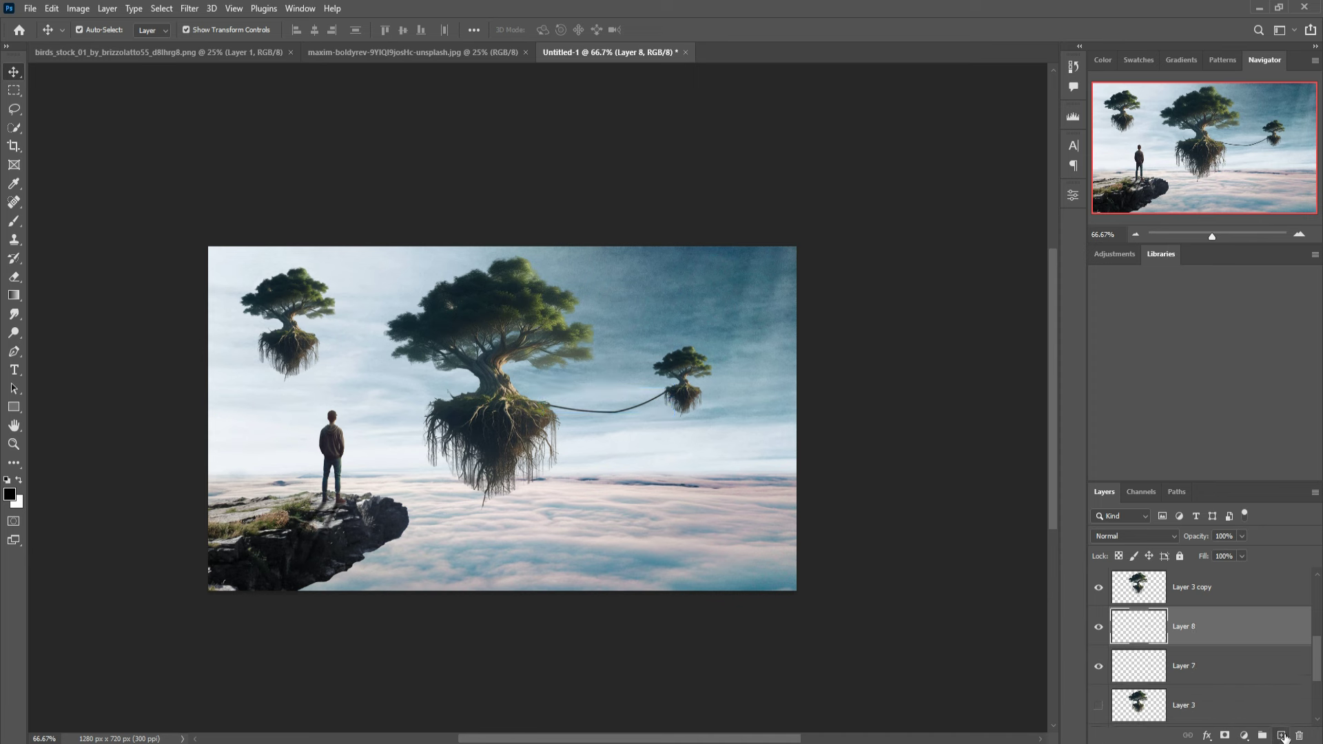
# - Draw a straight rope from the upper-left tree to the big tree's roots and Puppet Warp it into a sag
pyautogui.click(14, 221)
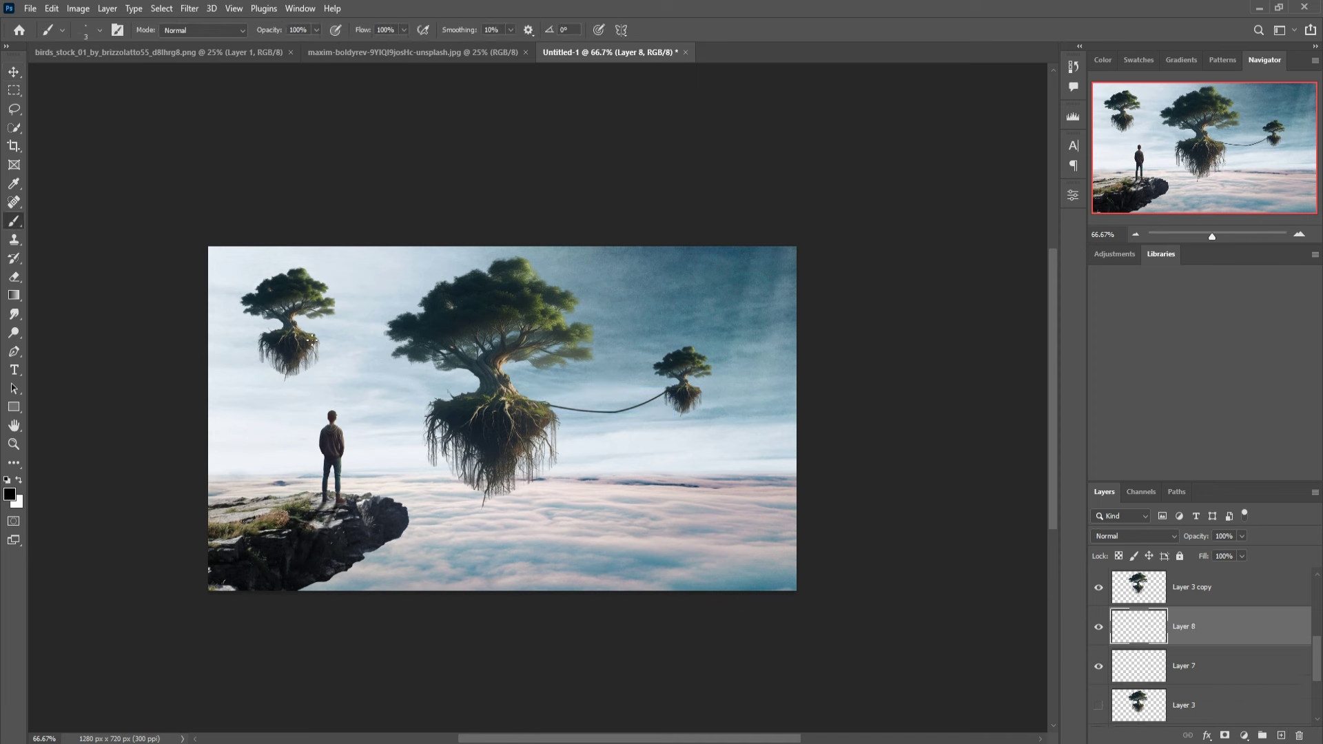
pyautogui.moveTo(315, 339); pyautogui.dragTo(439, 402)
pyautogui.click(52, 9)
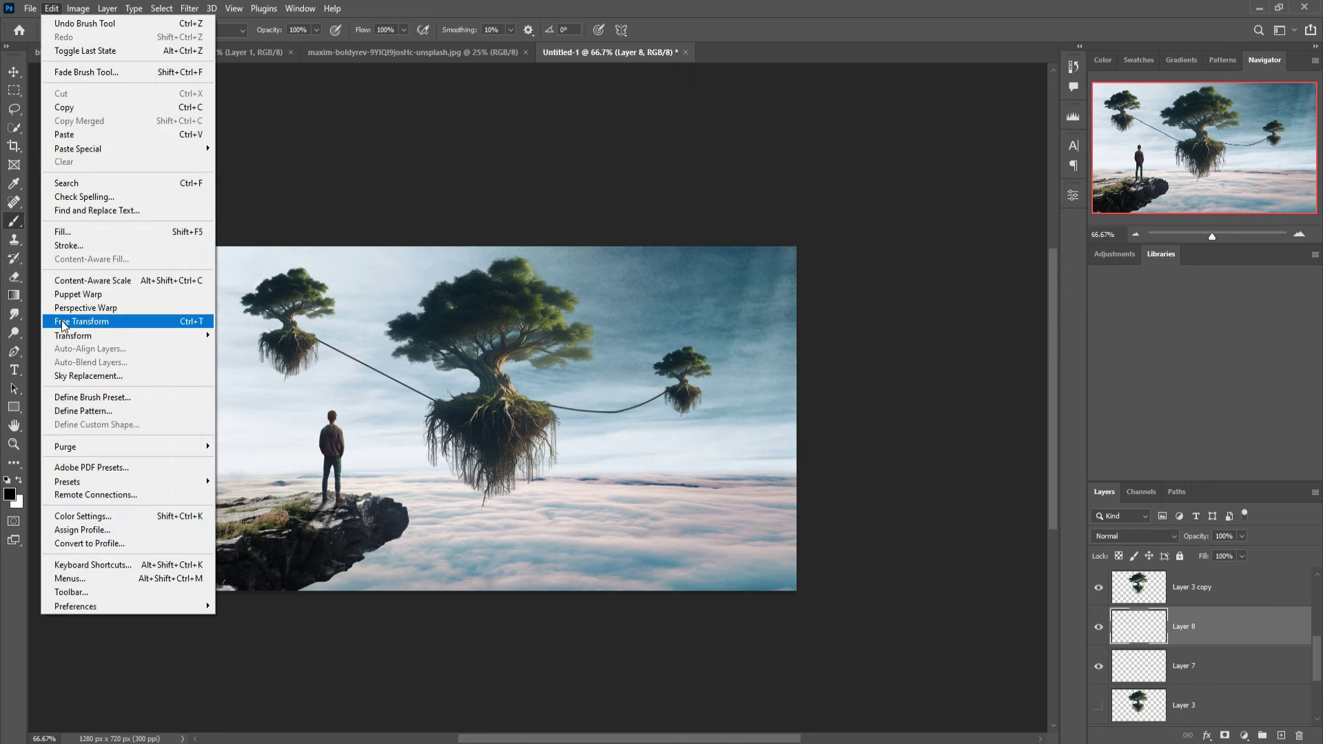
pyautogui.click(74, 296)
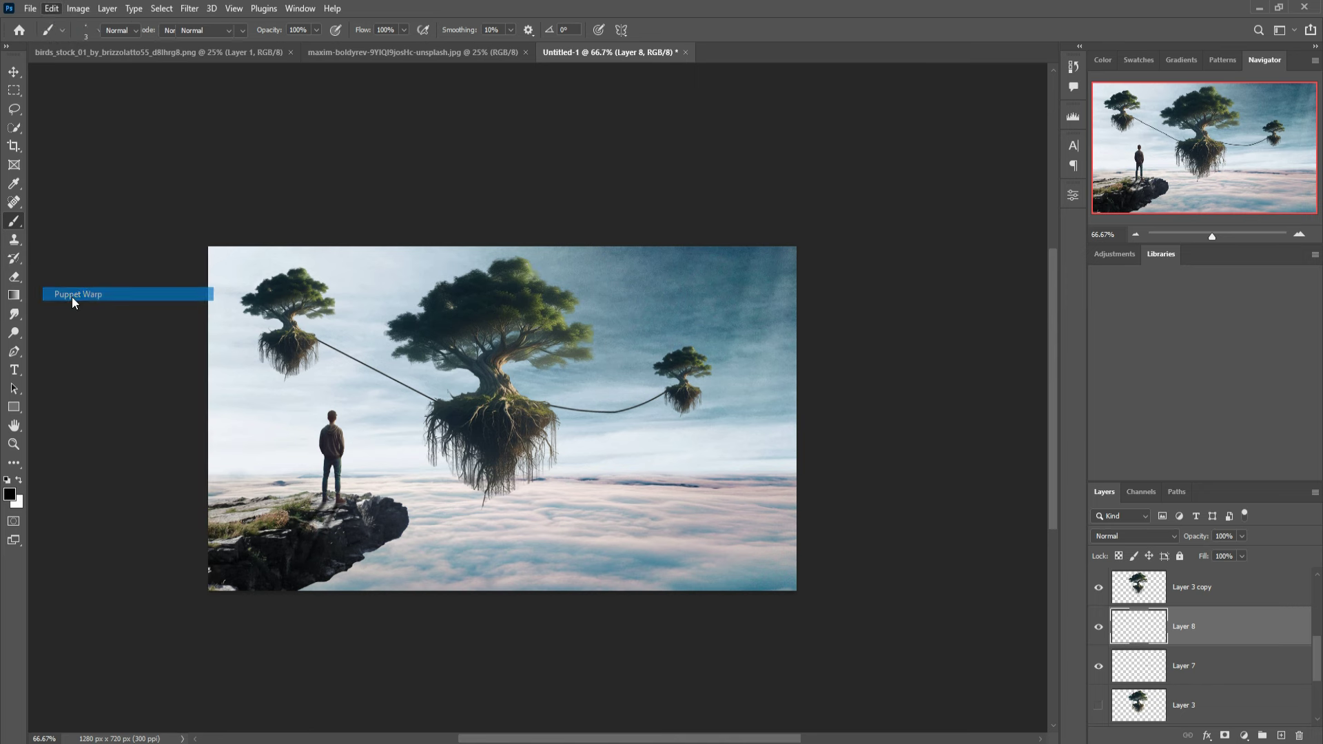
pyautogui.click(321, 342)
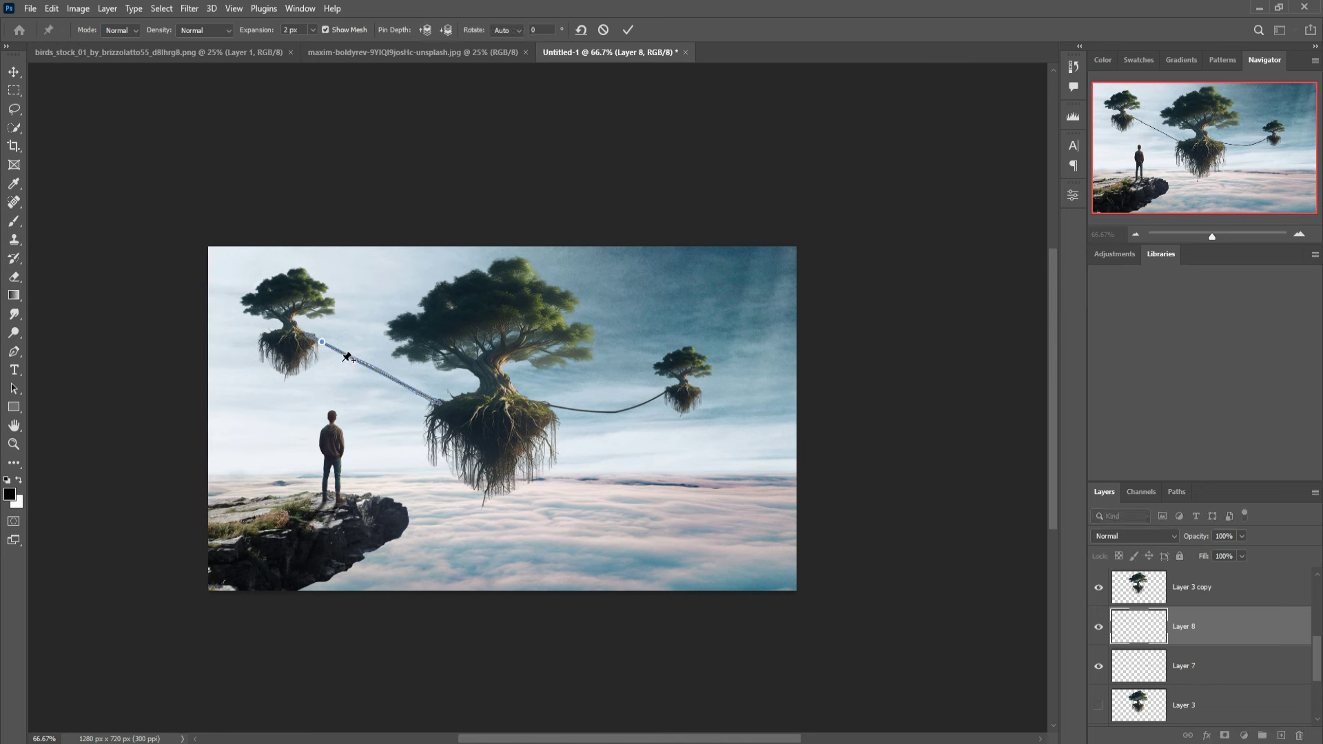
pyautogui.click(429, 399)
pyautogui.click(371, 368)
pyautogui.moveTo(371, 369); pyautogui.dragTo(360, 381)
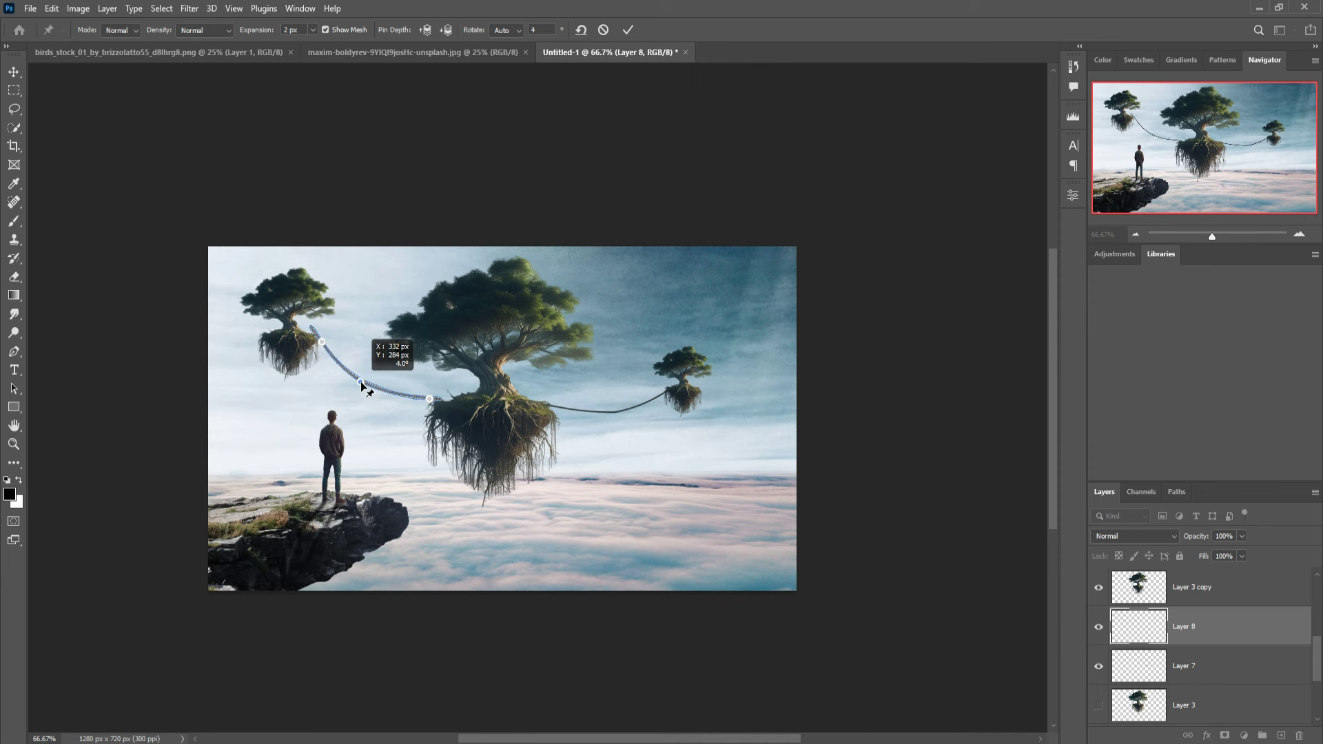
# - Add pins to deepen the second rope's sag and commit the warp
pyautogui.click(319, 345)
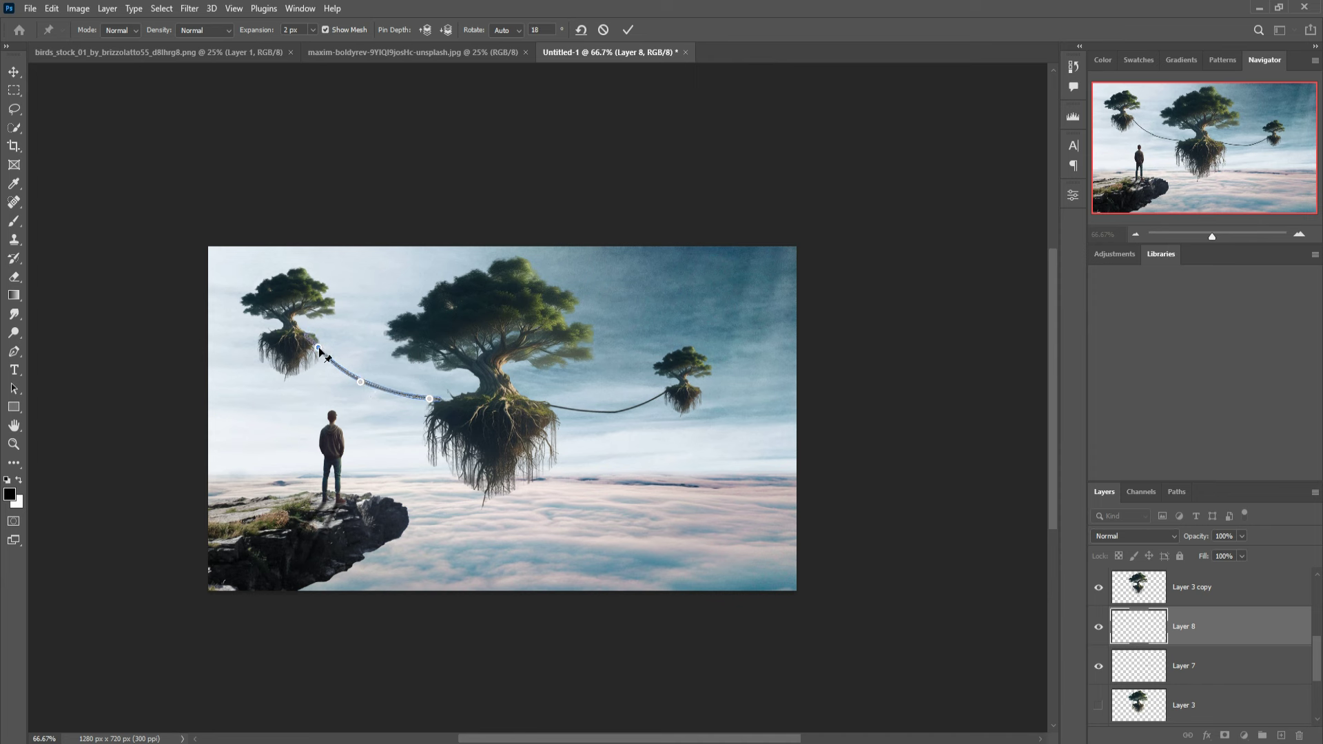
pyautogui.moveTo(360, 384); pyautogui.dragTo(354, 394)
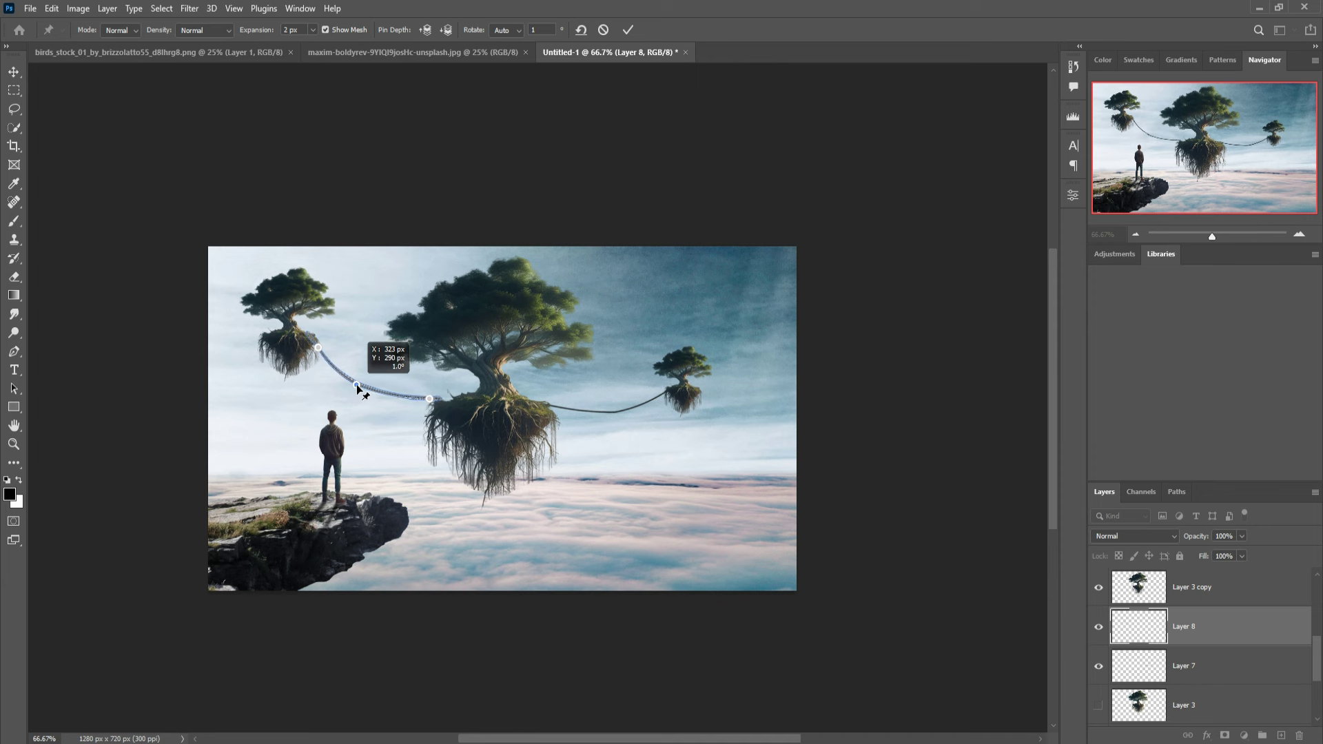
pyautogui.click(316, 350)
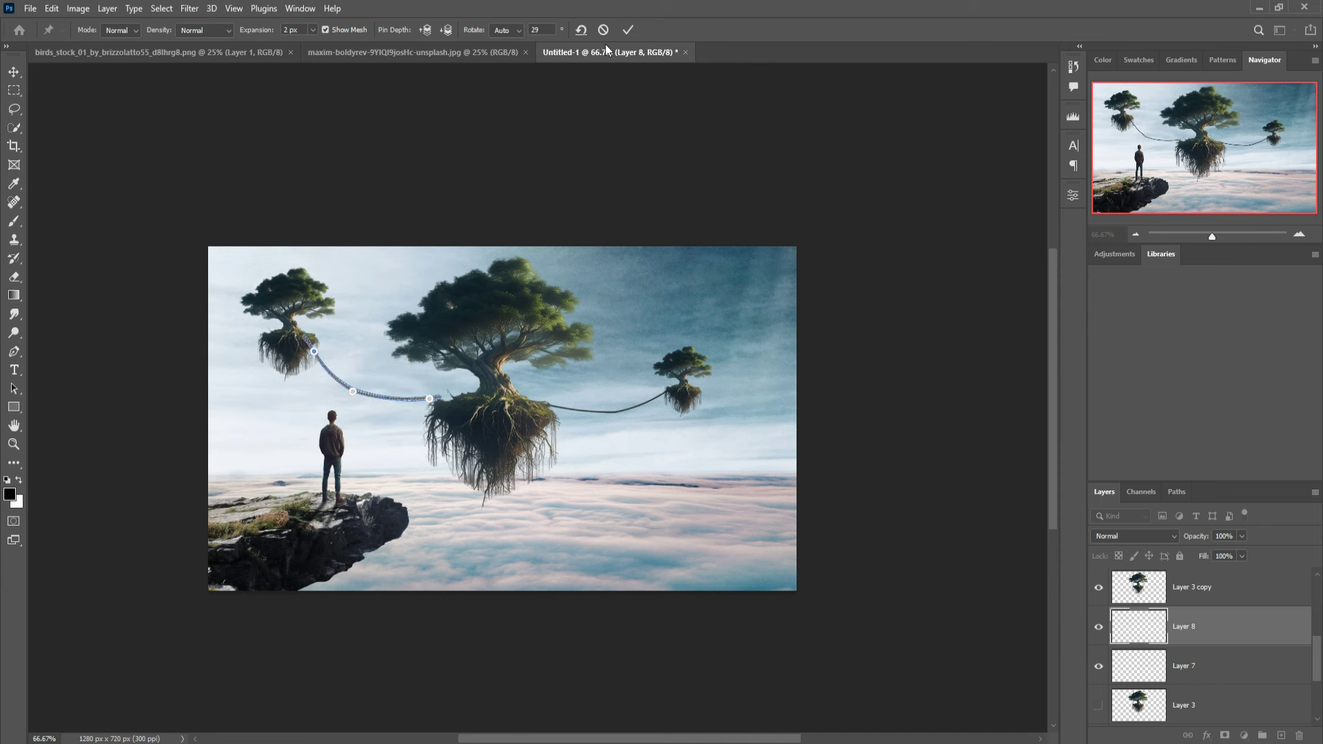
pyautogui.click(627, 31)
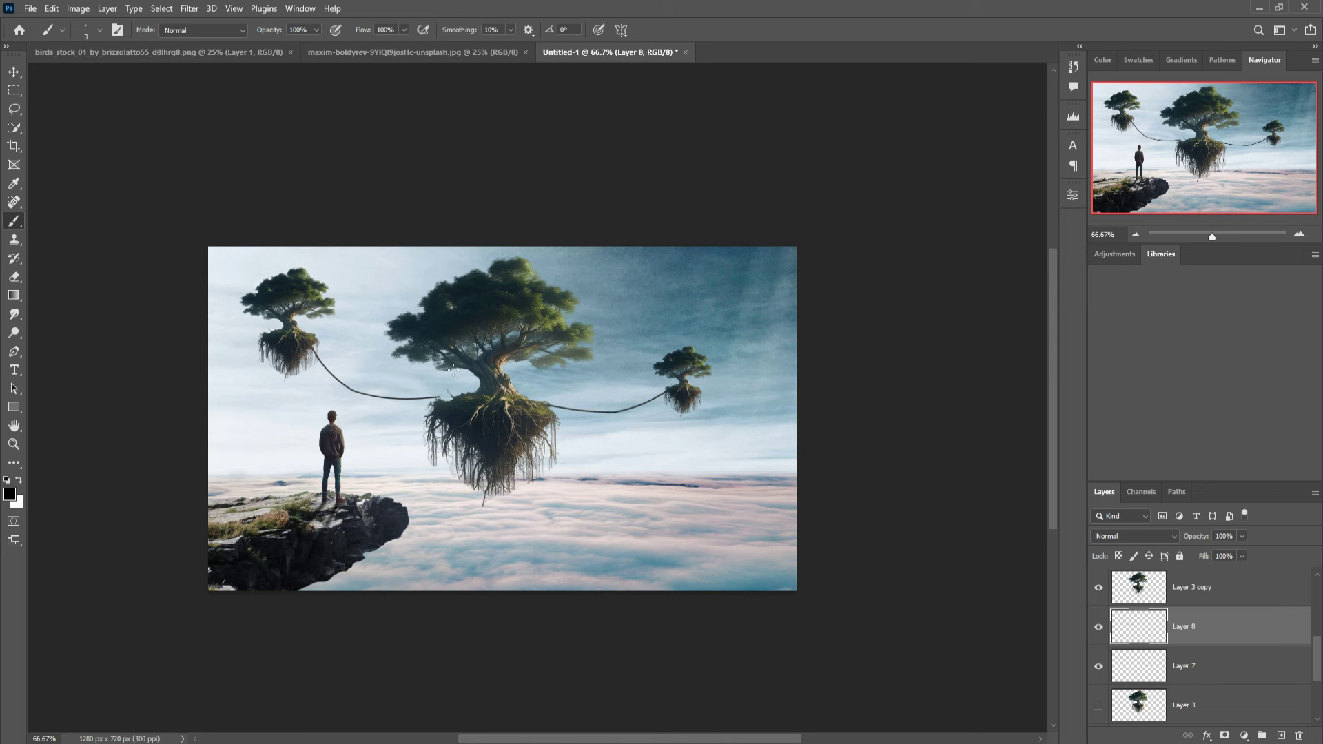
# - Nudge Layer 8's rope down slightly, then select sky Layer 2 for a new adjustment layer
pyautogui.press('v')
pyautogui.press('Down')
pyautogui.press('Down')
pyautogui.press('Down')
pyautogui.press('Down')
pyautogui.press('Down')
pyautogui.press('Down')
pyautogui.press('Down')
pyautogui.press('Down')
pyautogui.press('Down')
pyautogui.press('Down')
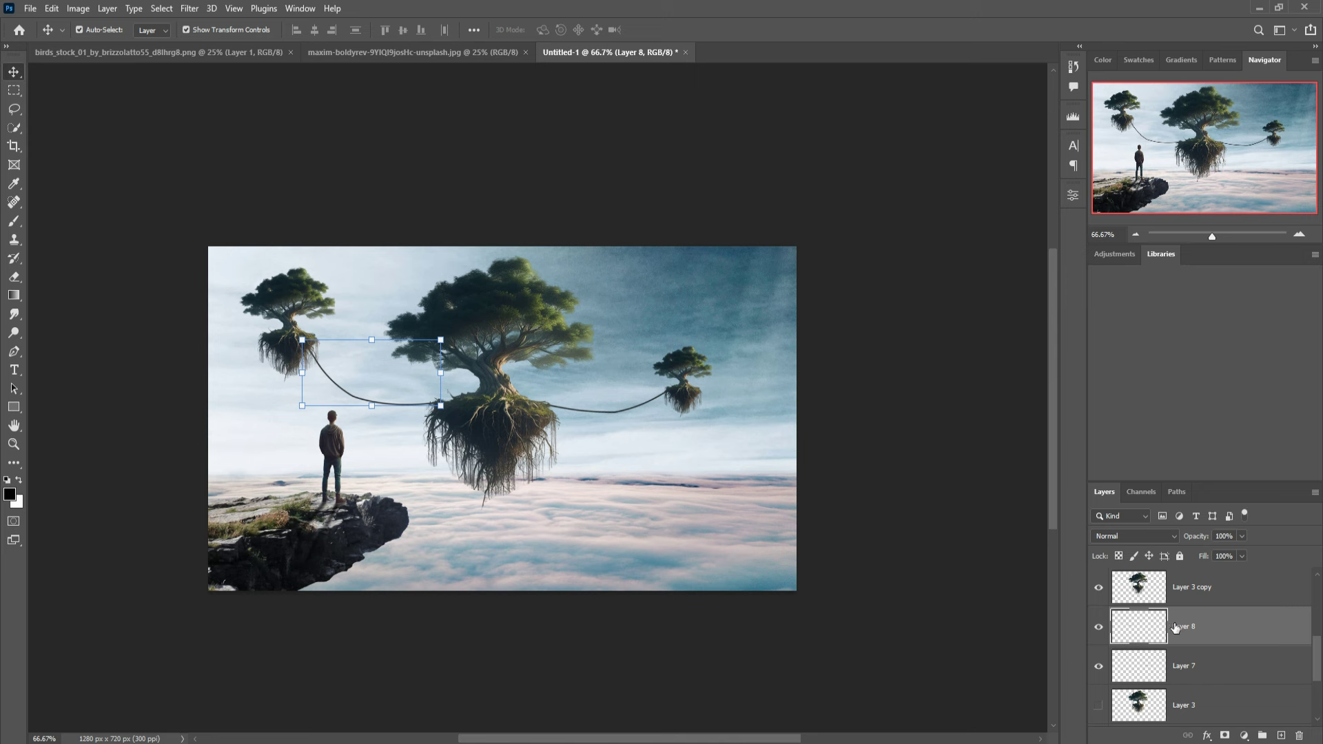
pyautogui.click(1200, 595)
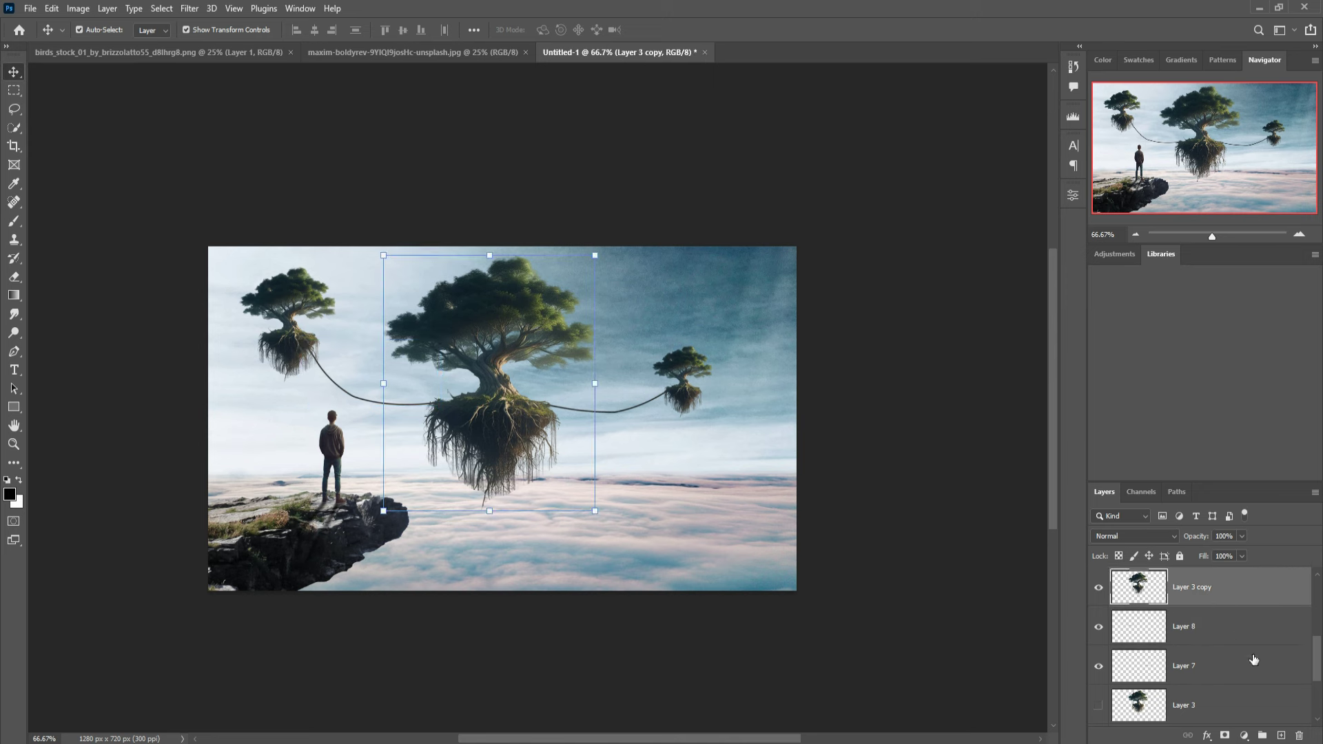
pyautogui.scroll(-2, 1254, 660)
pyautogui.click(1251, 685)
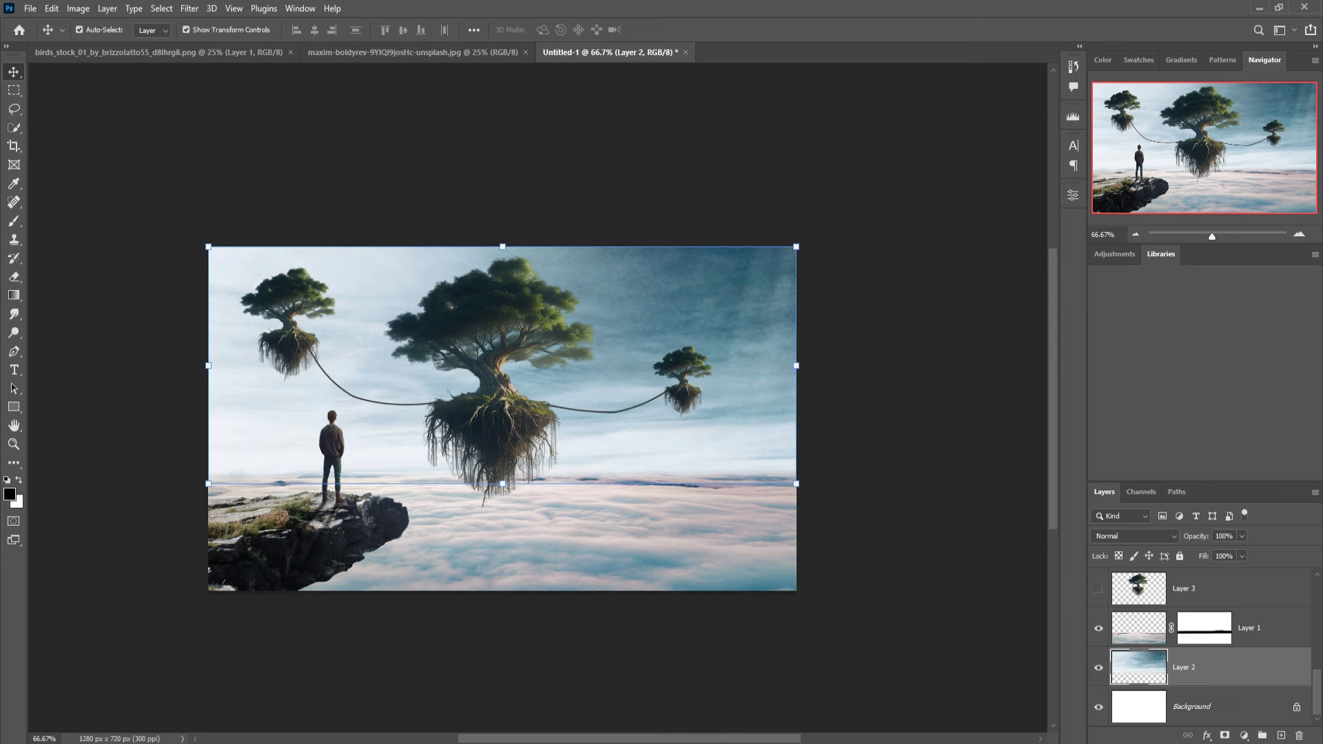
pyautogui.click(1244, 735)
# - Add Curves 1 clipped to sky Layer 2 with a slightly lowered curve
pyautogui.click(1256, 552)
pyautogui.click(957, 435)
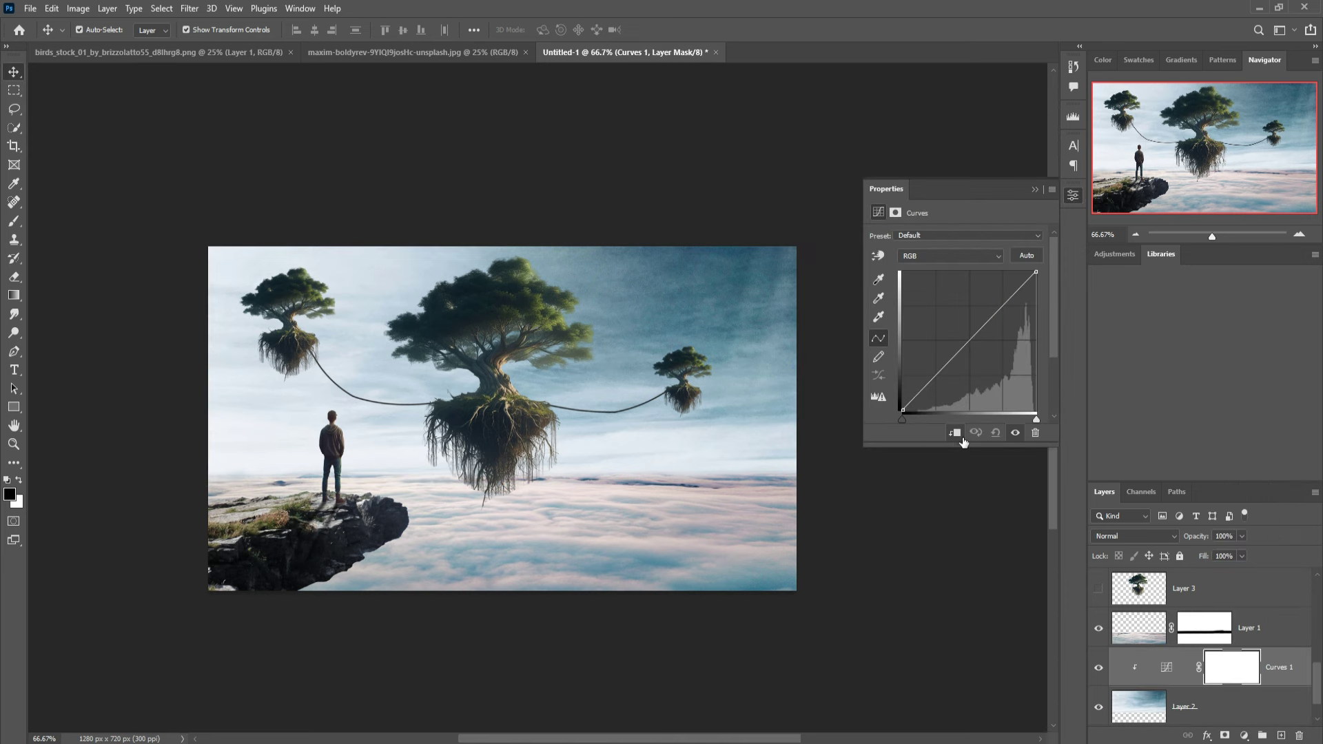
pyautogui.moveTo(978, 333); pyautogui.dragTo(992, 357)
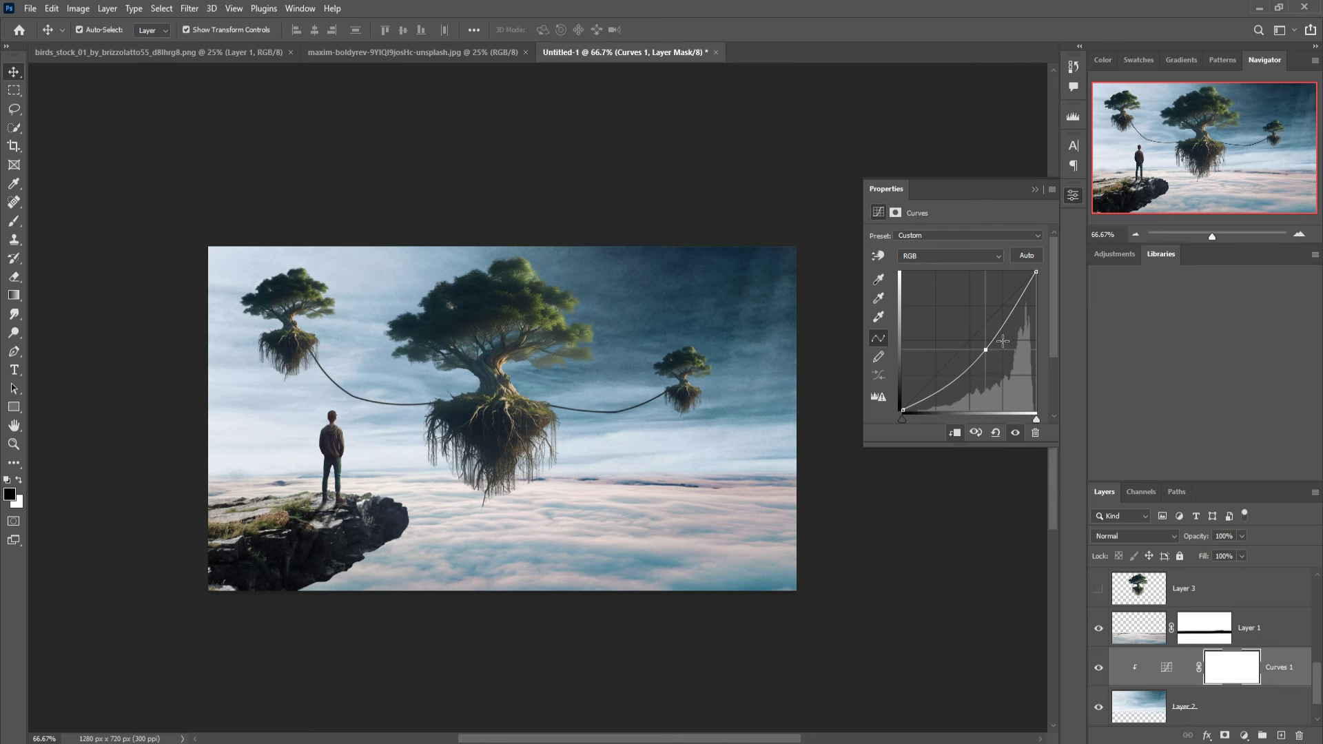
pyautogui.click(1035, 191)
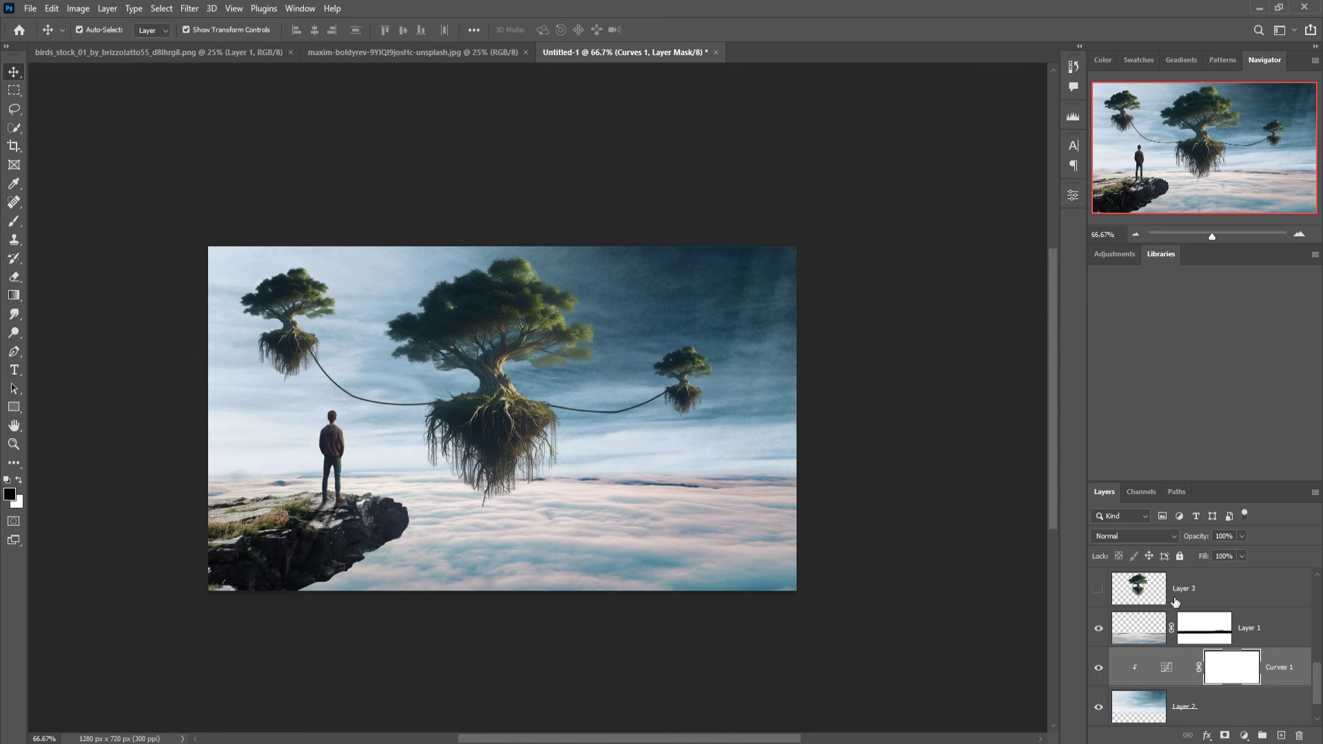
# - Add Curves 2 on cloud strip Layer 1, lower its curve slightly and clip it to Layer 1
pyautogui.click(1141, 628)
pyautogui.click(1243, 735)
pyautogui.click(1242, 567)
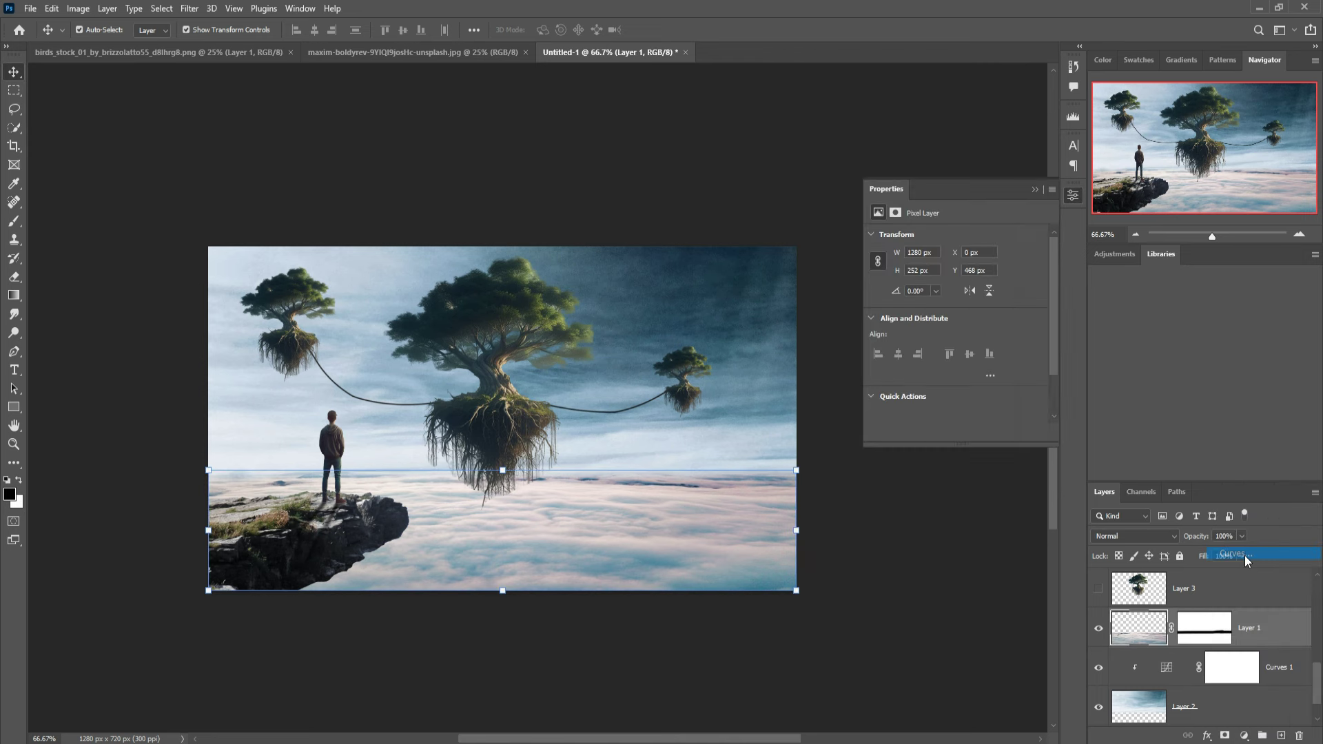
pyautogui.moveTo(981, 331); pyautogui.dragTo(989, 359)
pyautogui.click(955, 433)
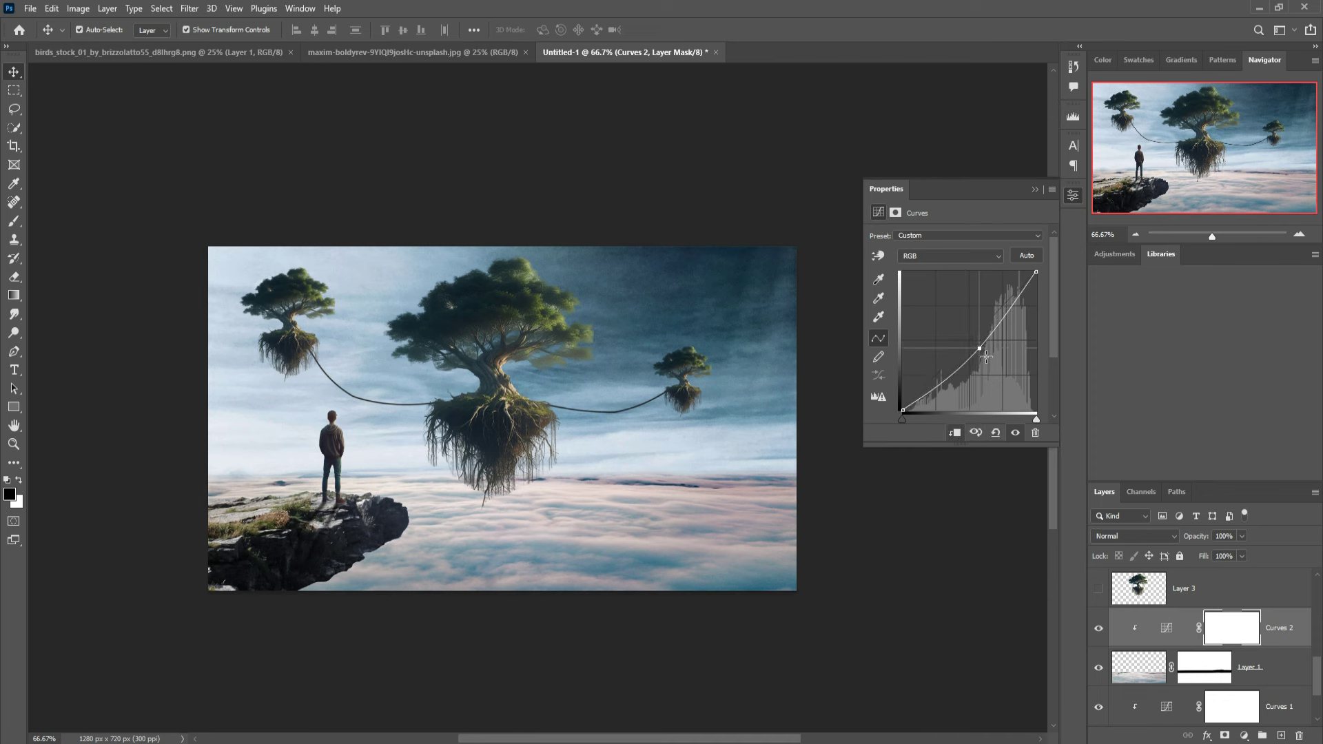
pyautogui.click(1035, 191)
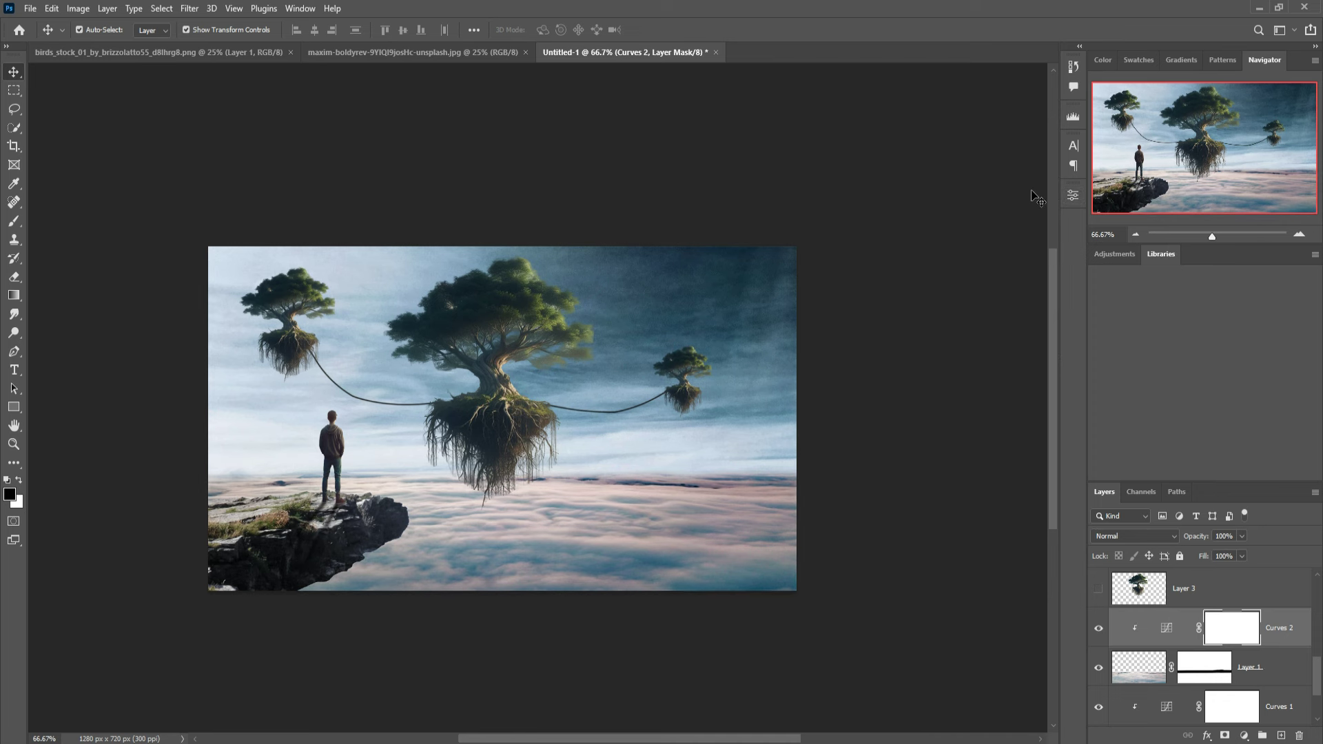
# - Copy the bird flock into Untitled-1 as Layer 9, shrunk and placed below the right tree
pyautogui.click(429, 55)
pyautogui.click(200, 58)
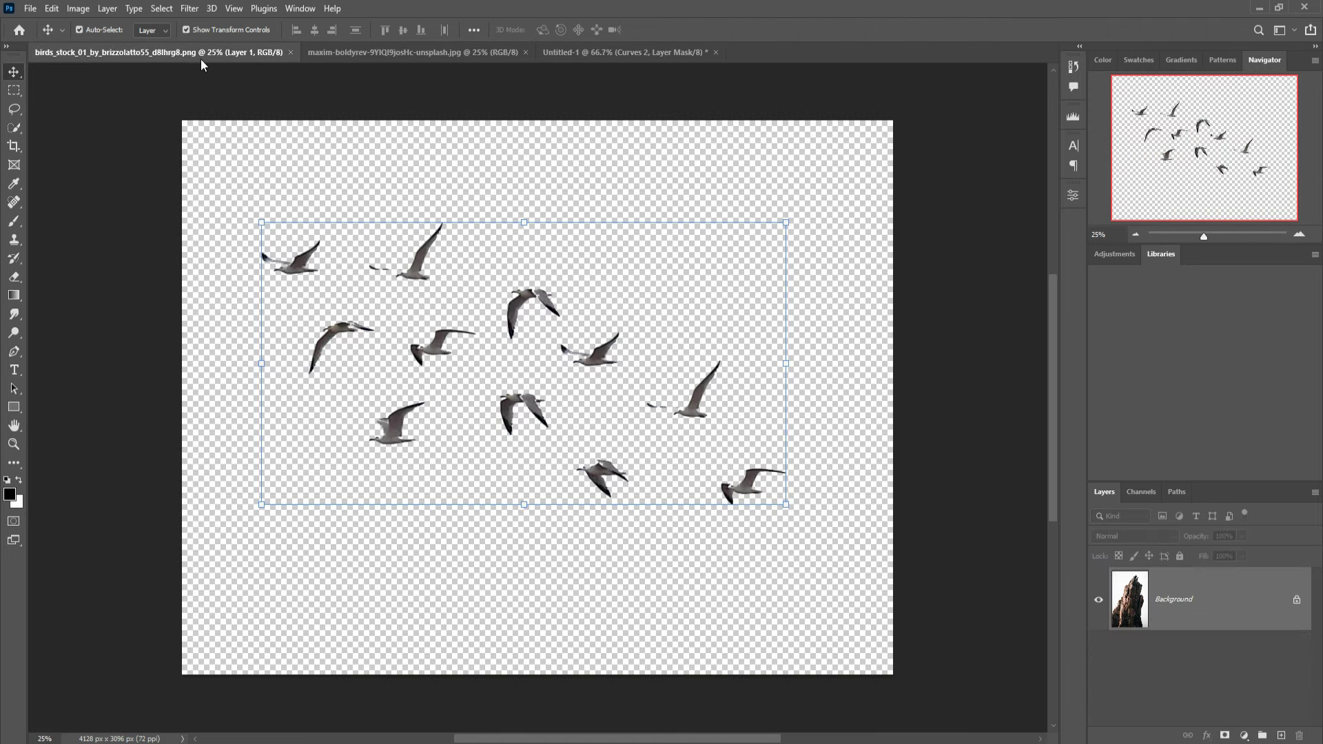
pyautogui.moveTo(198, 58); pyautogui.dragTo(887, 170)
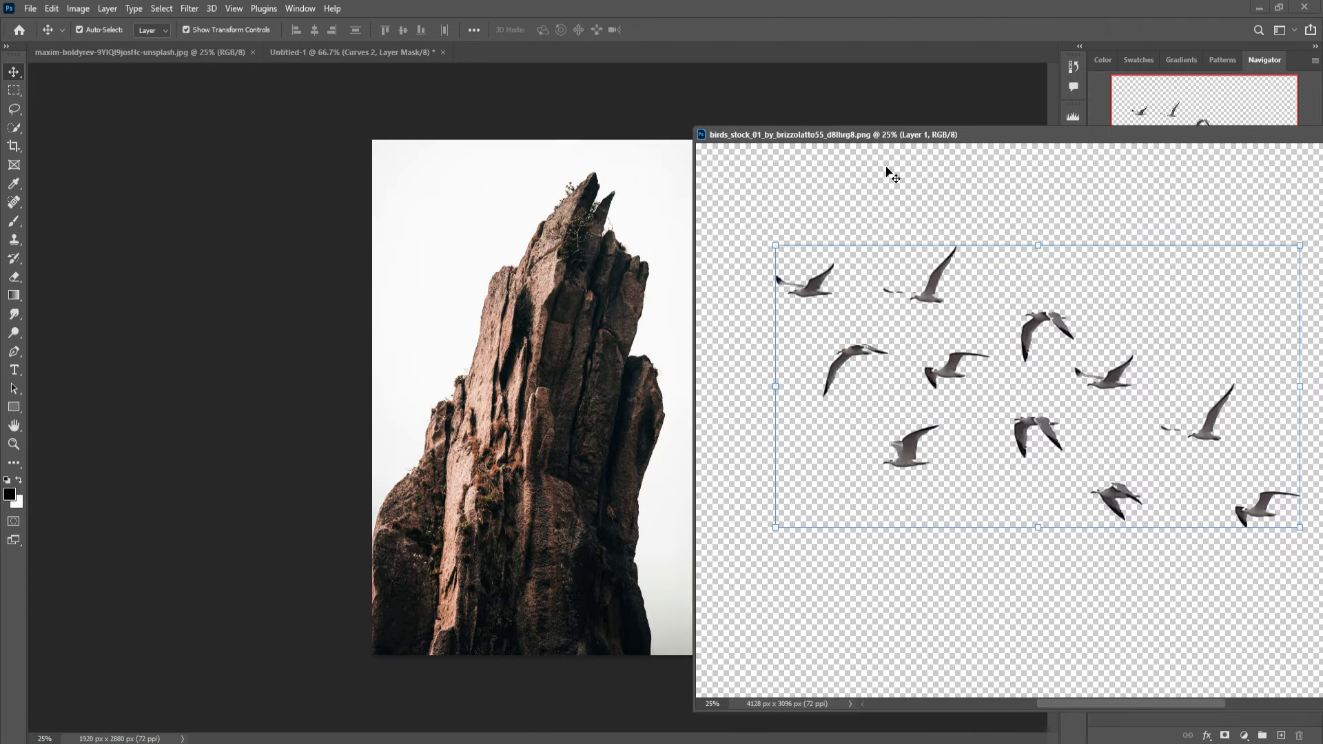
pyautogui.click(342, 52)
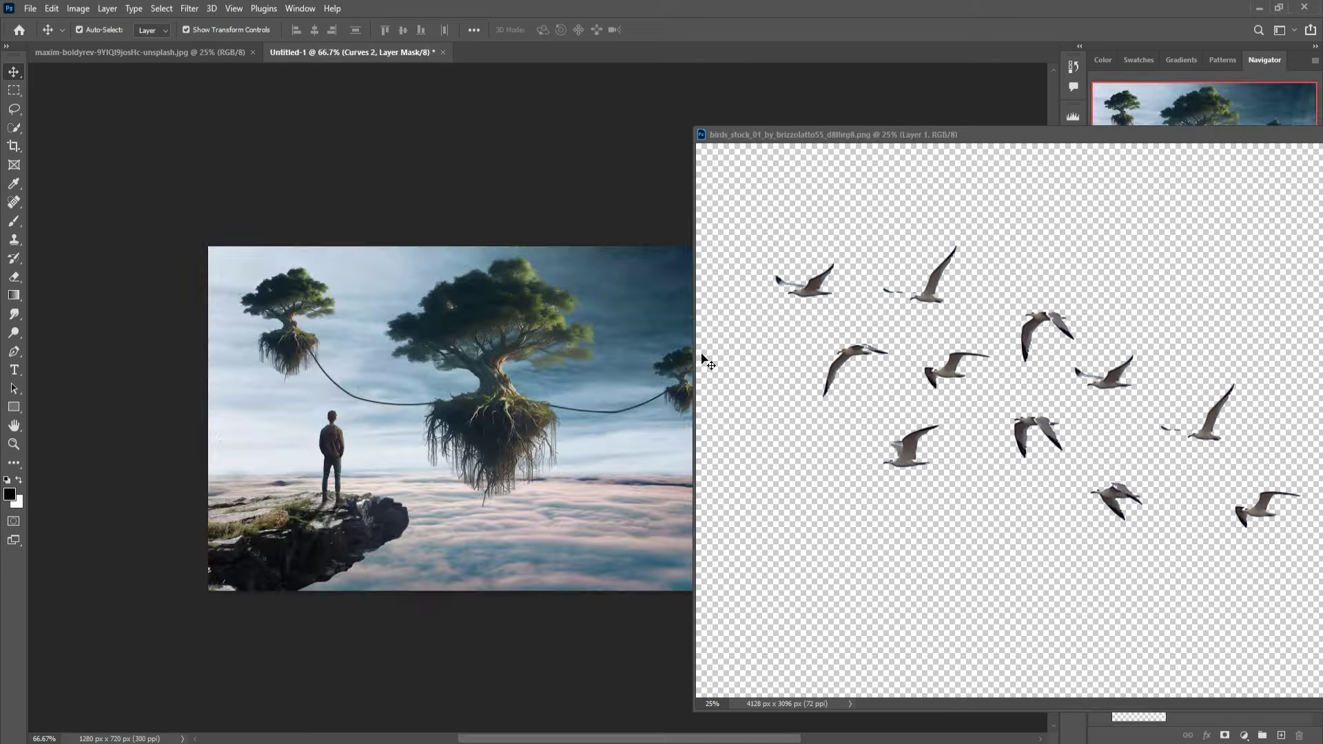
pyautogui.moveTo(944, 372); pyautogui.dragTo(638, 353)
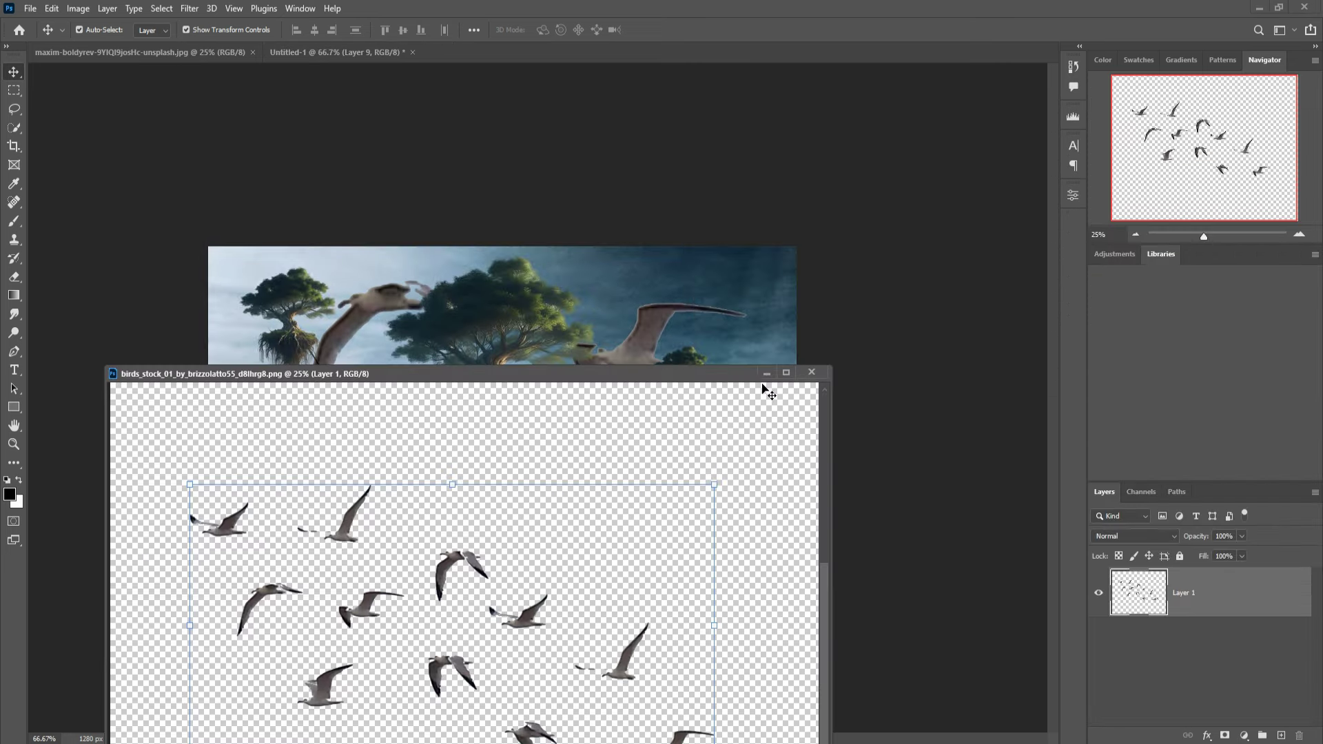
pyautogui.moveTo(1242, 146); pyautogui.dragTo(763, 376)
pyautogui.moveTo(399, 438); pyautogui.dragTo(763, 434)
pyautogui.moveTo(862, 482)
pyautogui.mouseDown()
pyautogui.moveTo(658, 434)
pyautogui.moveTo(732, 479)
pyautogui.moveTo(684, 470)
pyautogui.mouseUp()
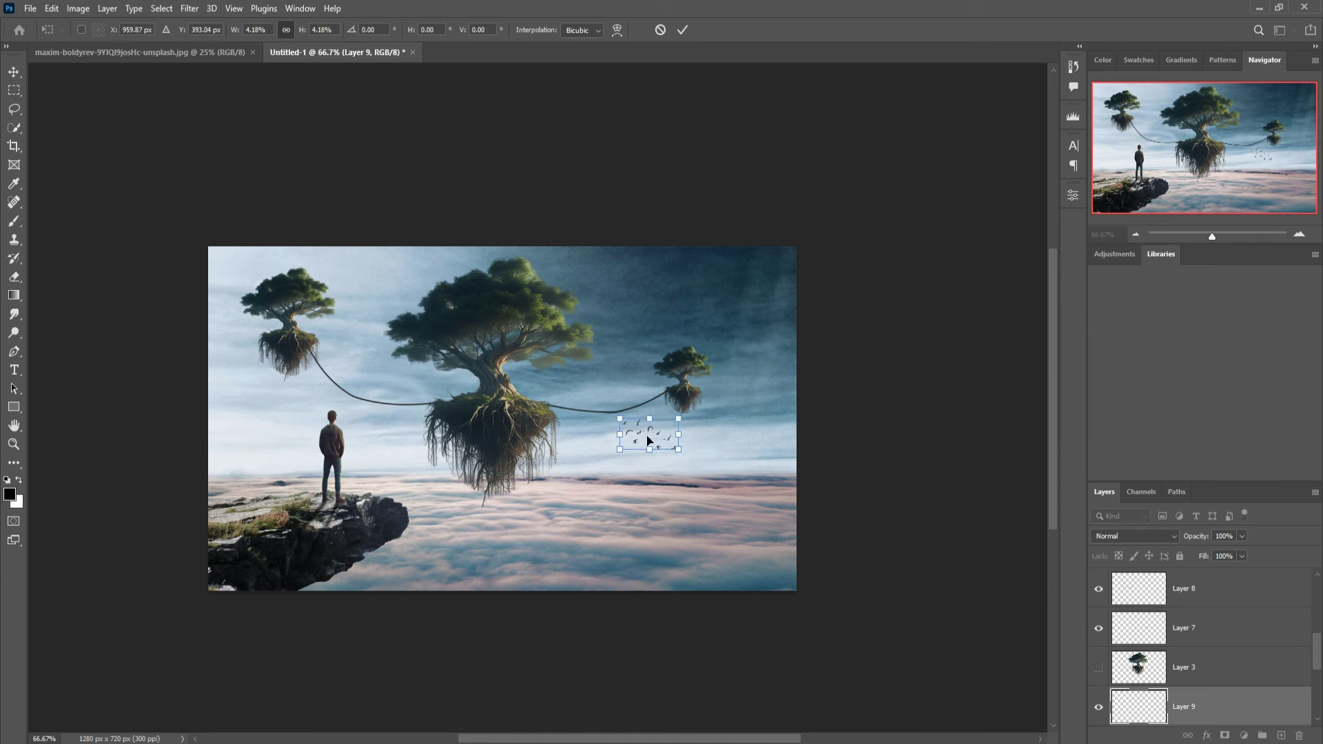
pyautogui.press('Return')
# - Duplicate the flock twice, placing copies near the left tree and above the trees
pyautogui.press('Return')
pyautogui.click(659, 462)
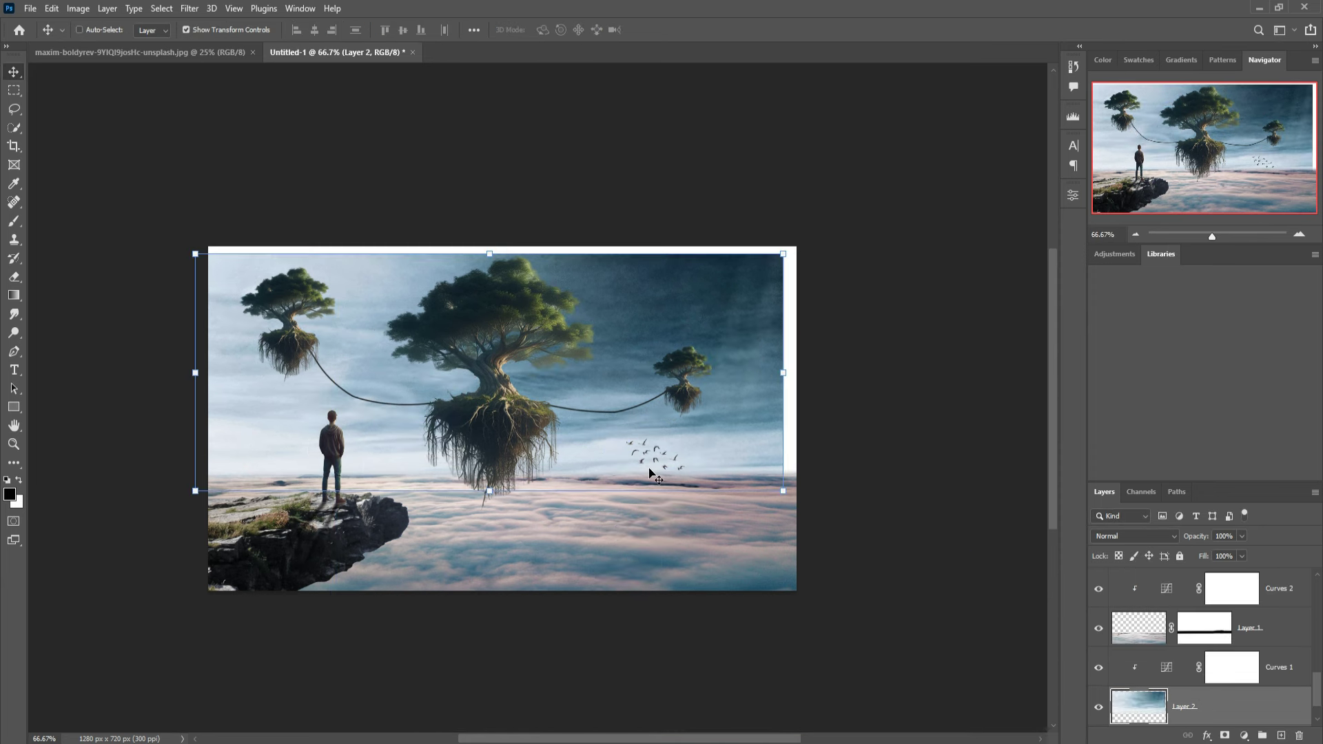
pyautogui.click(659, 451)
pyautogui.moveTo(658, 451)
pyautogui.mouseDown()
pyautogui.moveTo(369, 362)
pyautogui.moveTo(383, 280)
pyautogui.mouseUp()
pyautogui.press('Return')
pyautogui.rightClick(1137, 706)
pyautogui.click(1154, 157)
pyautogui.press('Return')
pyautogui.click(685, 31)
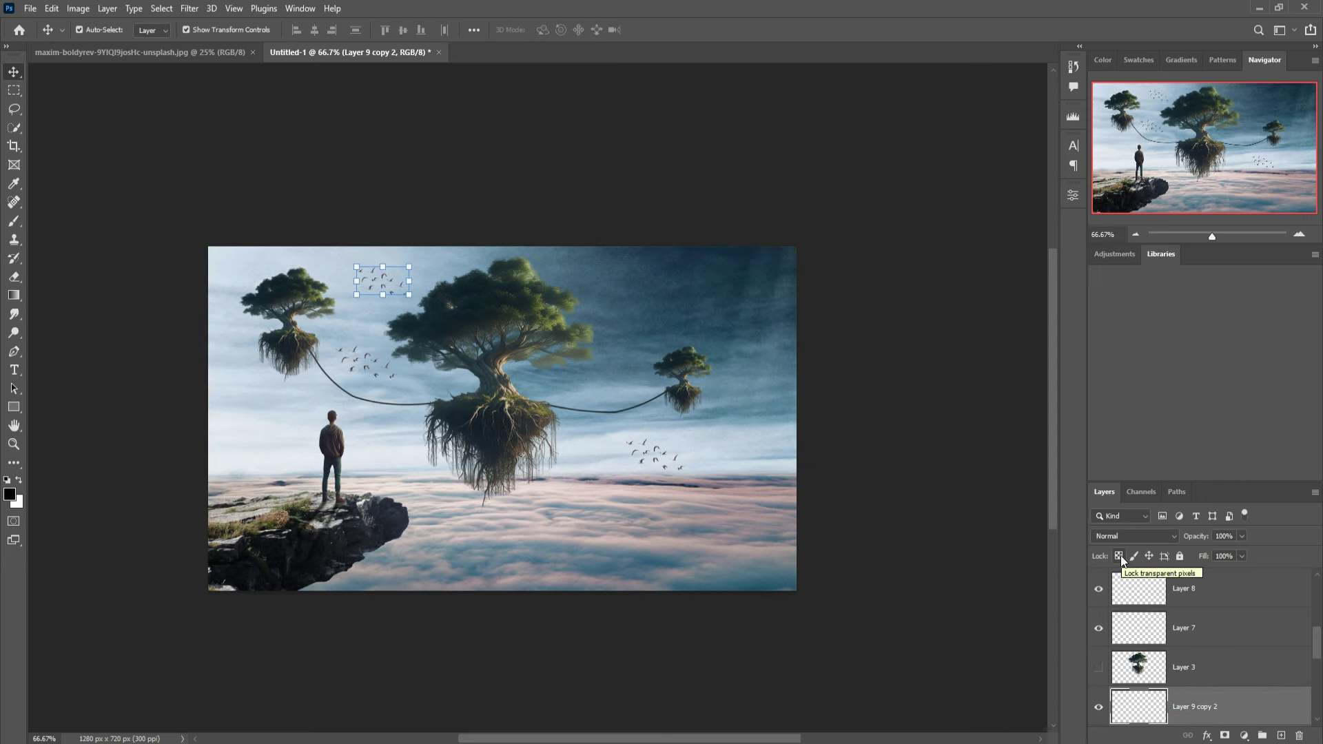
# - Select the rock spire as subject and copy it into the composite, scaled small at lower right
pyautogui.click(176, 52)
pyautogui.click(161, 8)
pyautogui.click(195, 181)
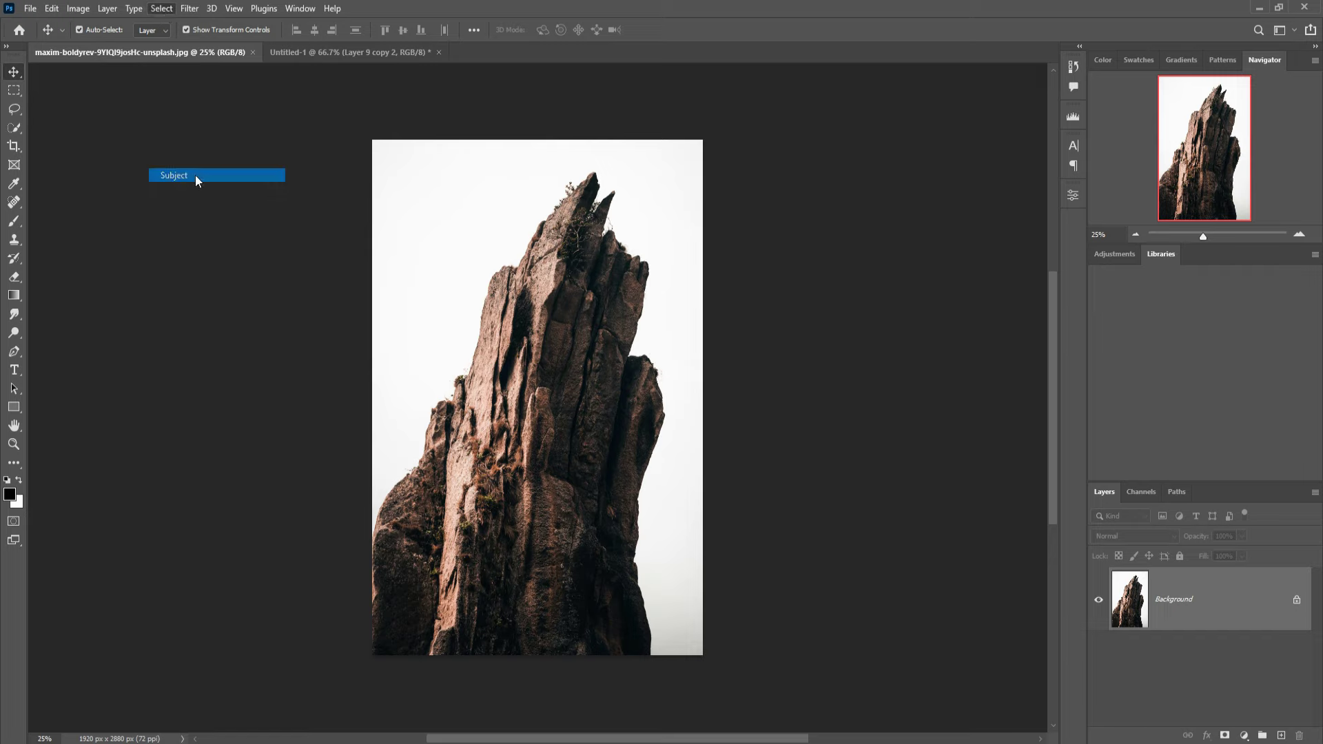
pyautogui.moveTo(138, 53); pyautogui.dragTo(917, 303)
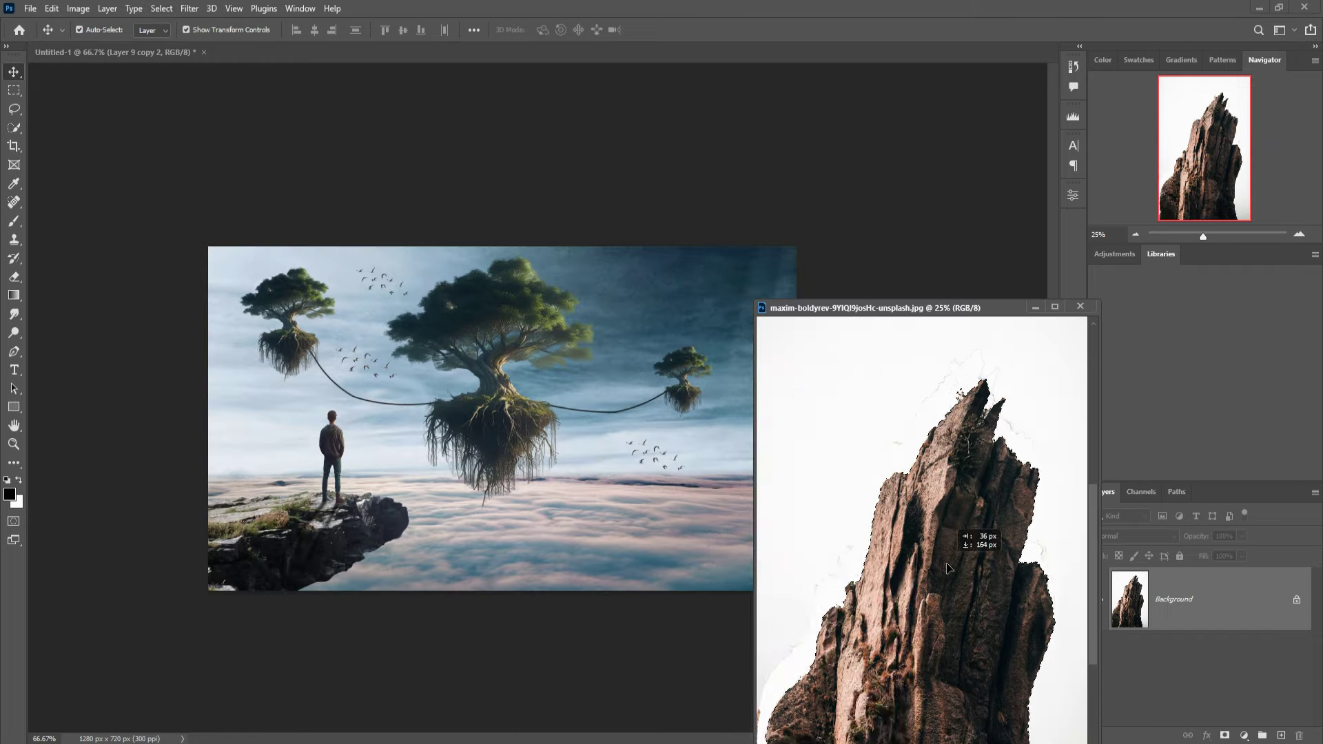
pyautogui.moveTo(974, 541); pyautogui.dragTo(896, 332)
pyautogui.moveTo(222, 65); pyautogui.dragTo(482, 251)
pyautogui.moveTo(1004, 251)
pyautogui.mouseDown()
pyautogui.moveTo(856, 494)
pyautogui.moveTo(717, 458)
pyautogui.moveTo(667, 491)
pyautogui.moveTo(833, 457)
pyautogui.mouseUp()
pyautogui.moveTo(759, 537); pyautogui.dragTo(709, 525)
pyautogui.press('Return')
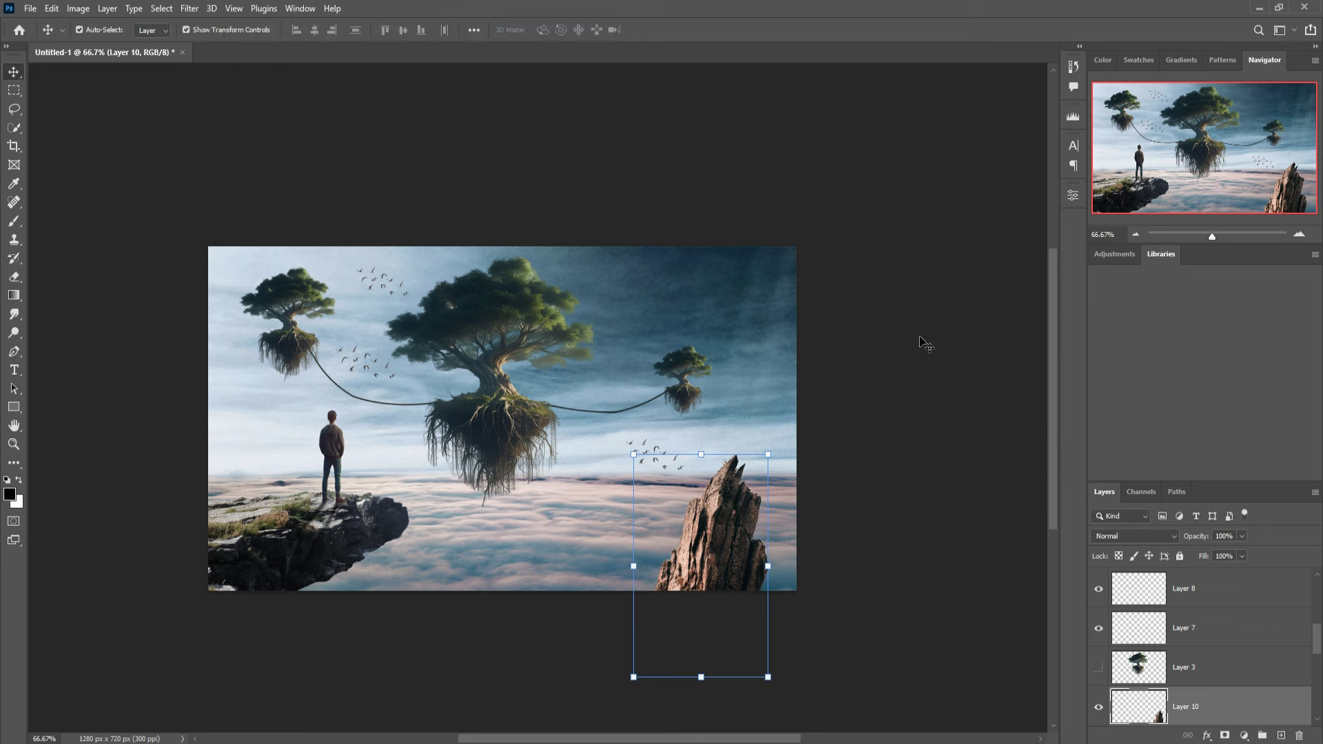
# - Mask Layer 10 and paint its base out with a soft brush at 26% opacity
pyautogui.scroll(-3, 1234, 701)
pyautogui.click(1224, 736)
pyautogui.press('b')
pyautogui.moveTo(630, 588); pyautogui.dragTo(806, 613)
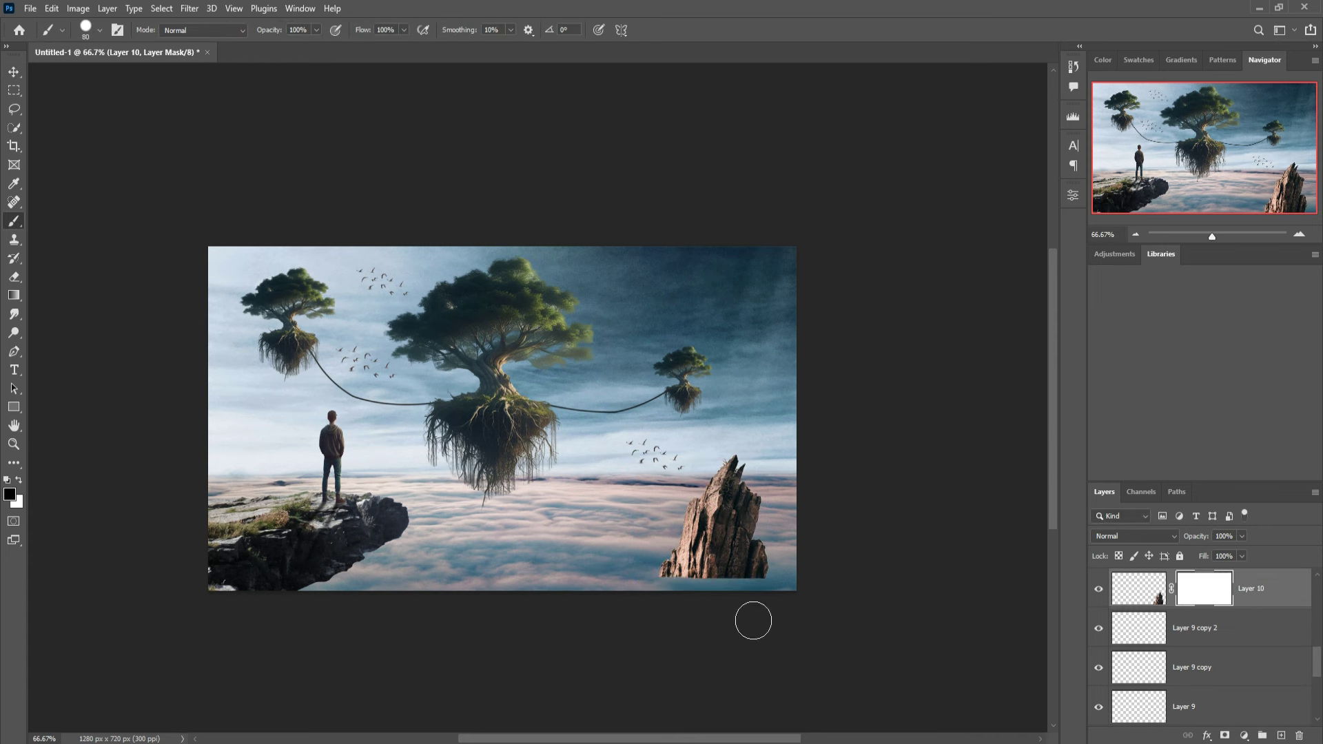
pyautogui.rightClick(148, 93)
pyautogui.moveTo(673, 576)
pyautogui.mouseDown()
pyautogui.moveTo(736, 586)
pyautogui.moveTo(705, 614)
pyautogui.moveTo(765, 638)
pyautogui.moveTo(728, 604)
pyautogui.mouseUp()
pyautogui.press(']')
pyautogui.press(']')
pyautogui.press(']')
pyautogui.press('2')
pyautogui.press('6')
# - Rescale the rock spire to about 81% and reposition it
pyautogui.hotkey('ctrl', 't')
pyautogui.moveTo(767, 449); pyautogui.dragTo(757, 475)
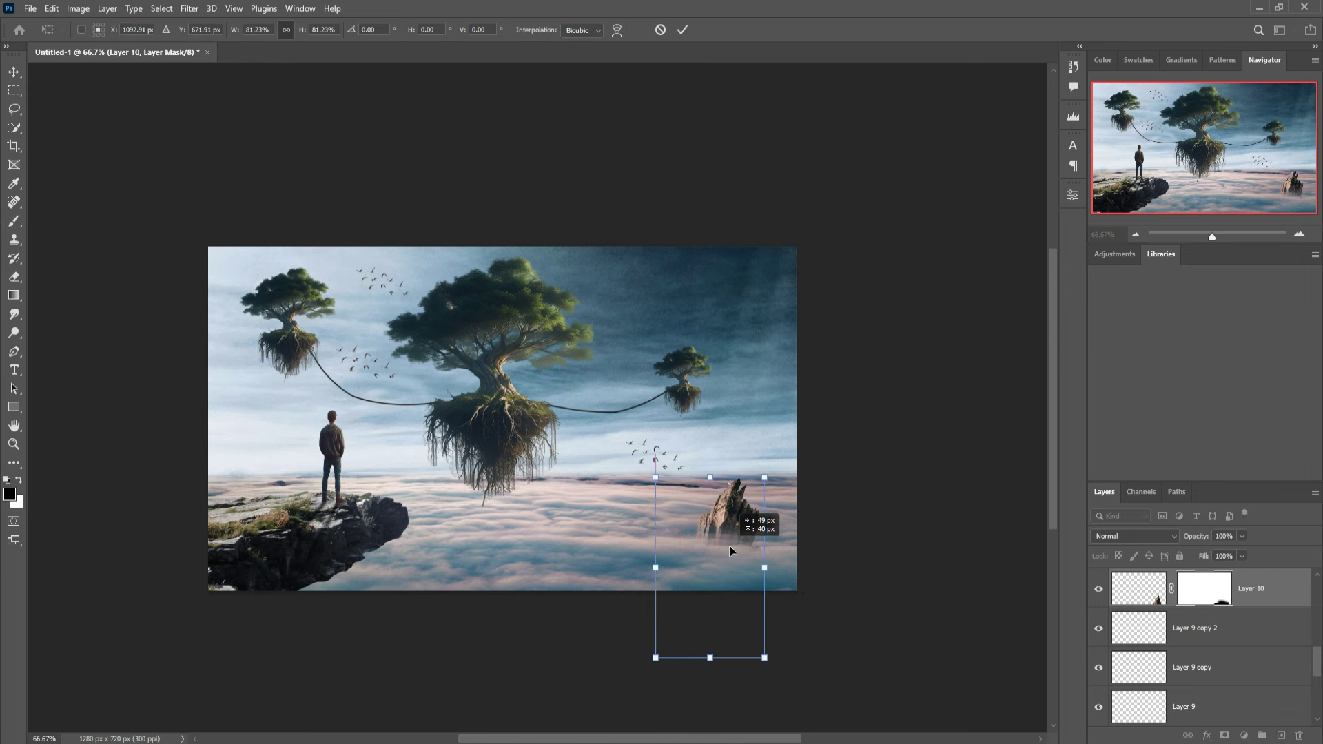
pyautogui.press('Return')
# - Load the Cloud1081 brush at 500 px with white as the painting colour
pyautogui.click(332, 455)
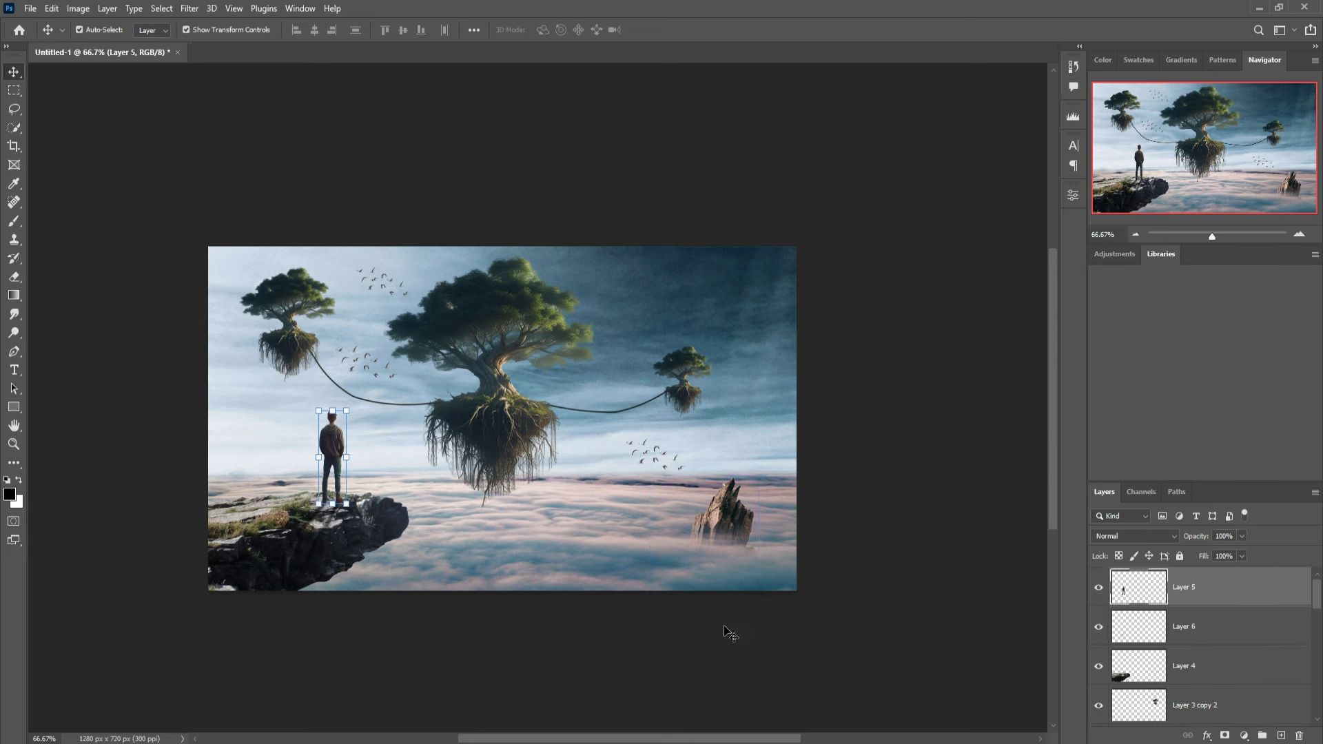
pyautogui.click(9, 224)
pyautogui.click(100, 30)
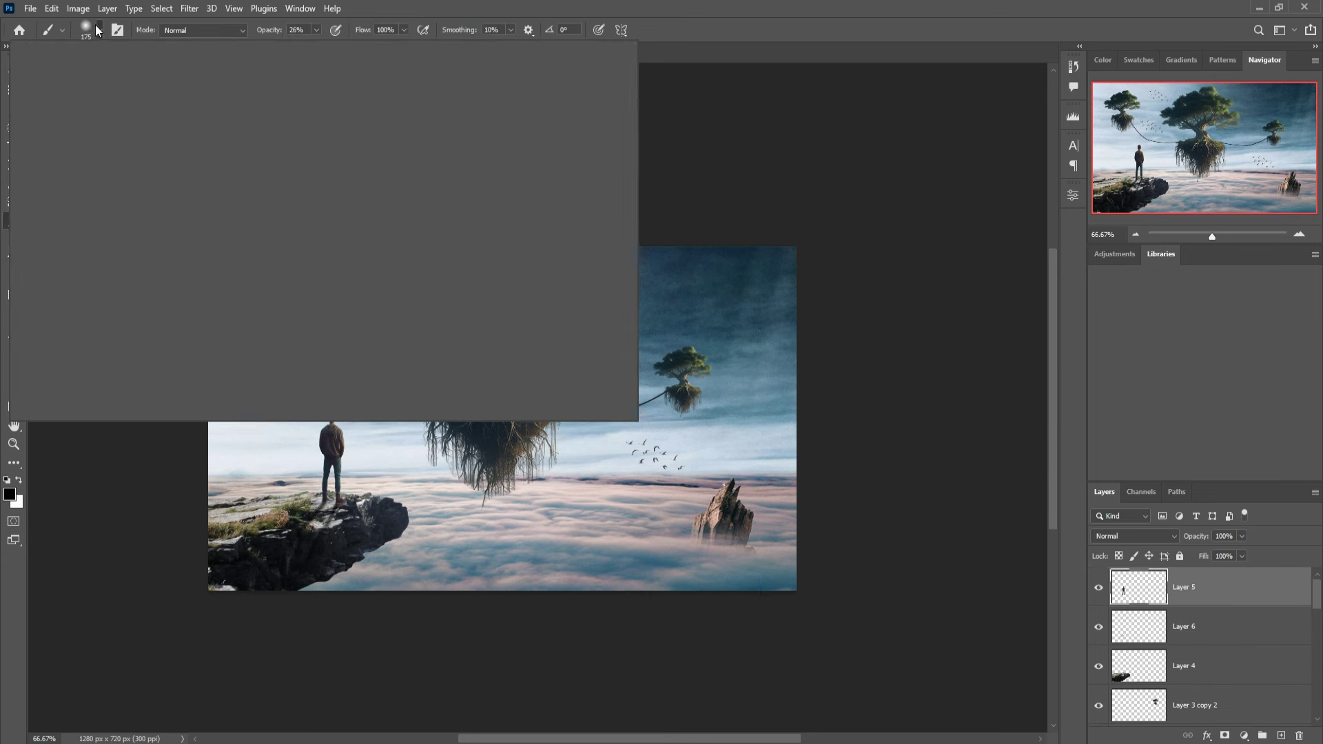
pyautogui.click(119, 166)
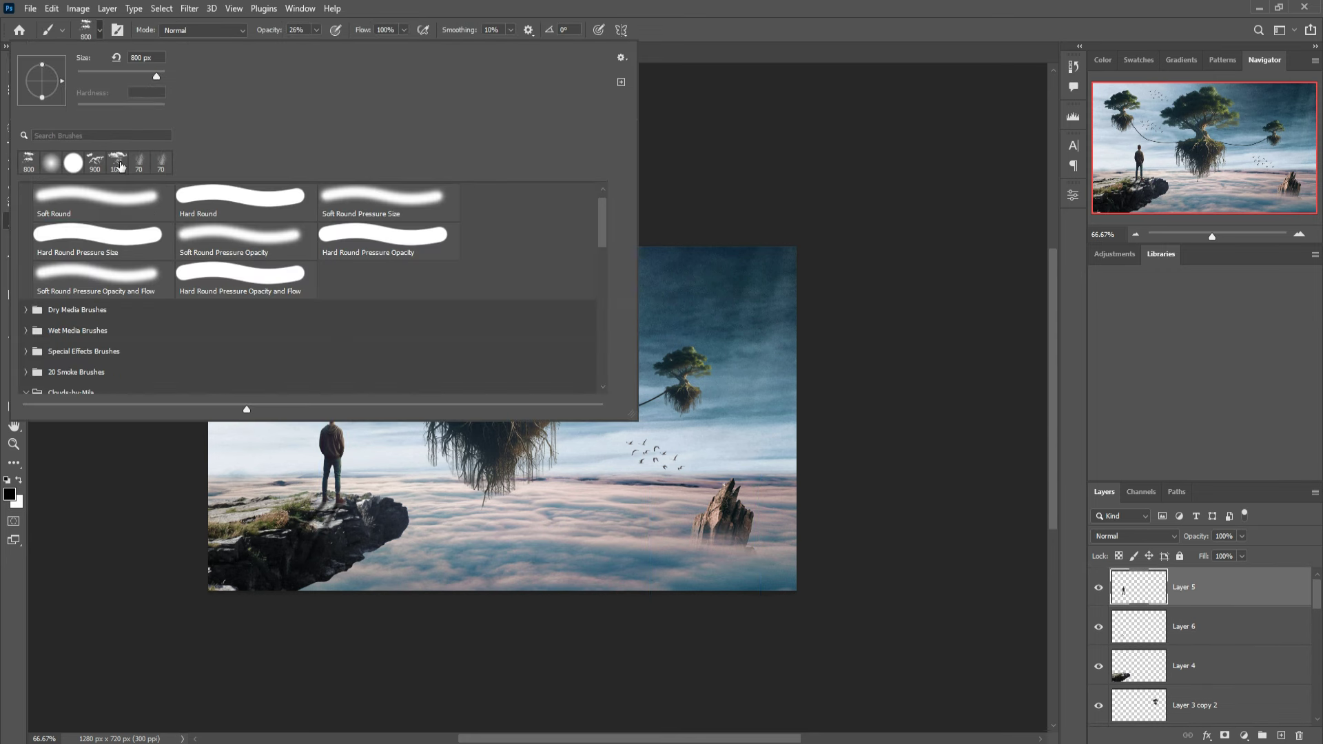
pyautogui.click(123, 166)
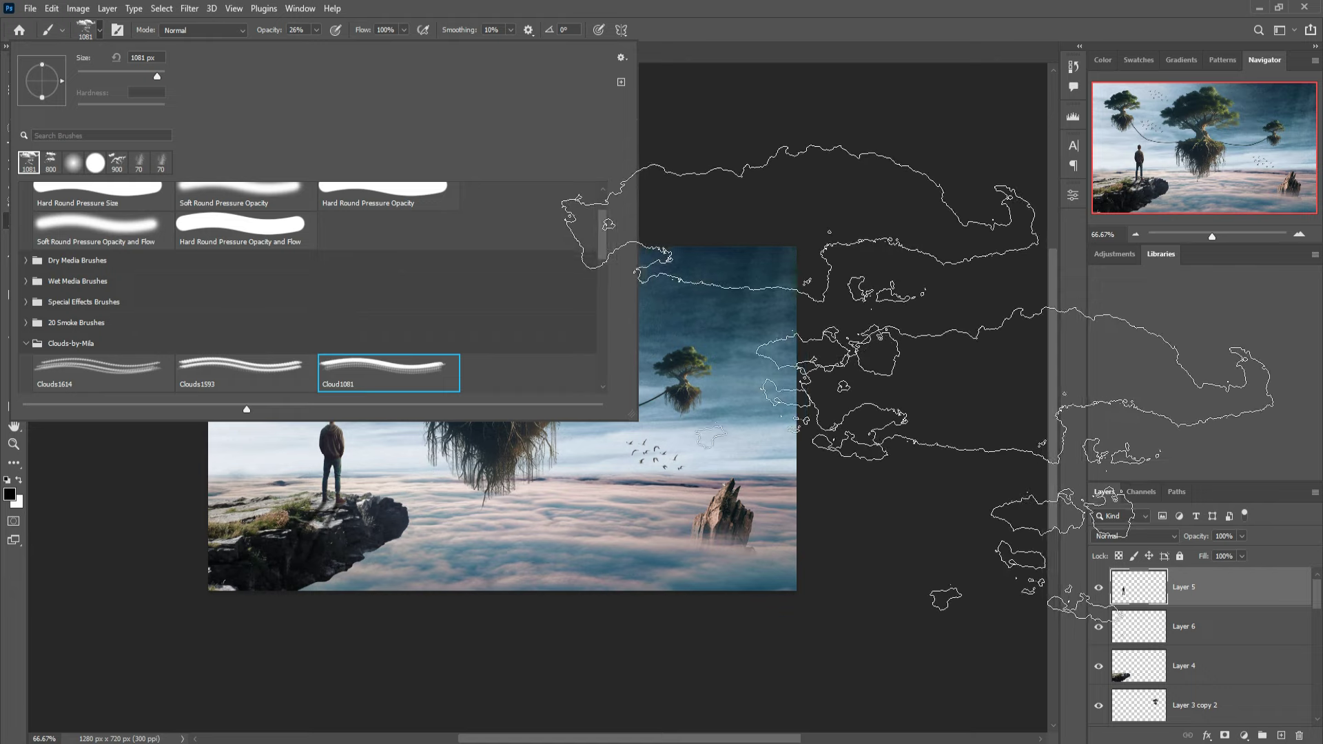
pyautogui.click(834, 47)
pyautogui.press('[')
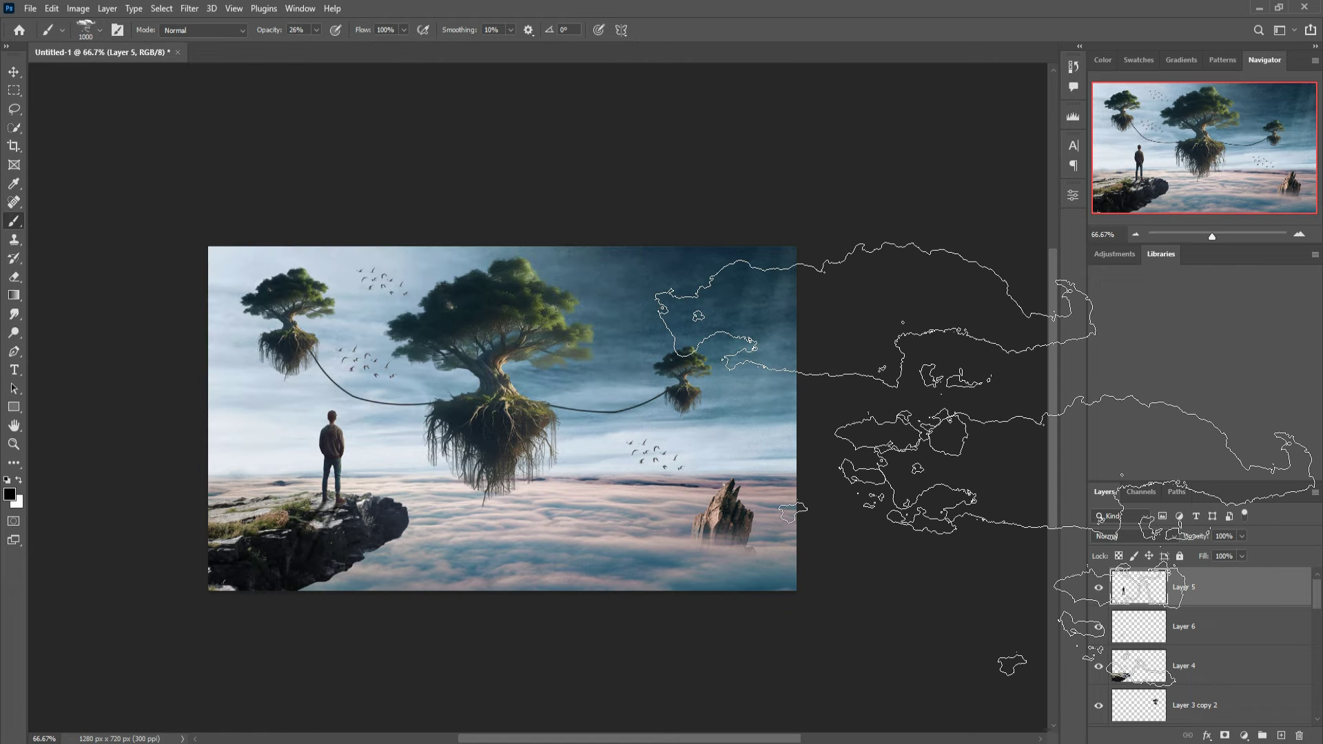
pyautogui.press('[')
pyautogui.press('[')
pyautogui.press('[')
pyautogui.press('[')
pyautogui.press('[')
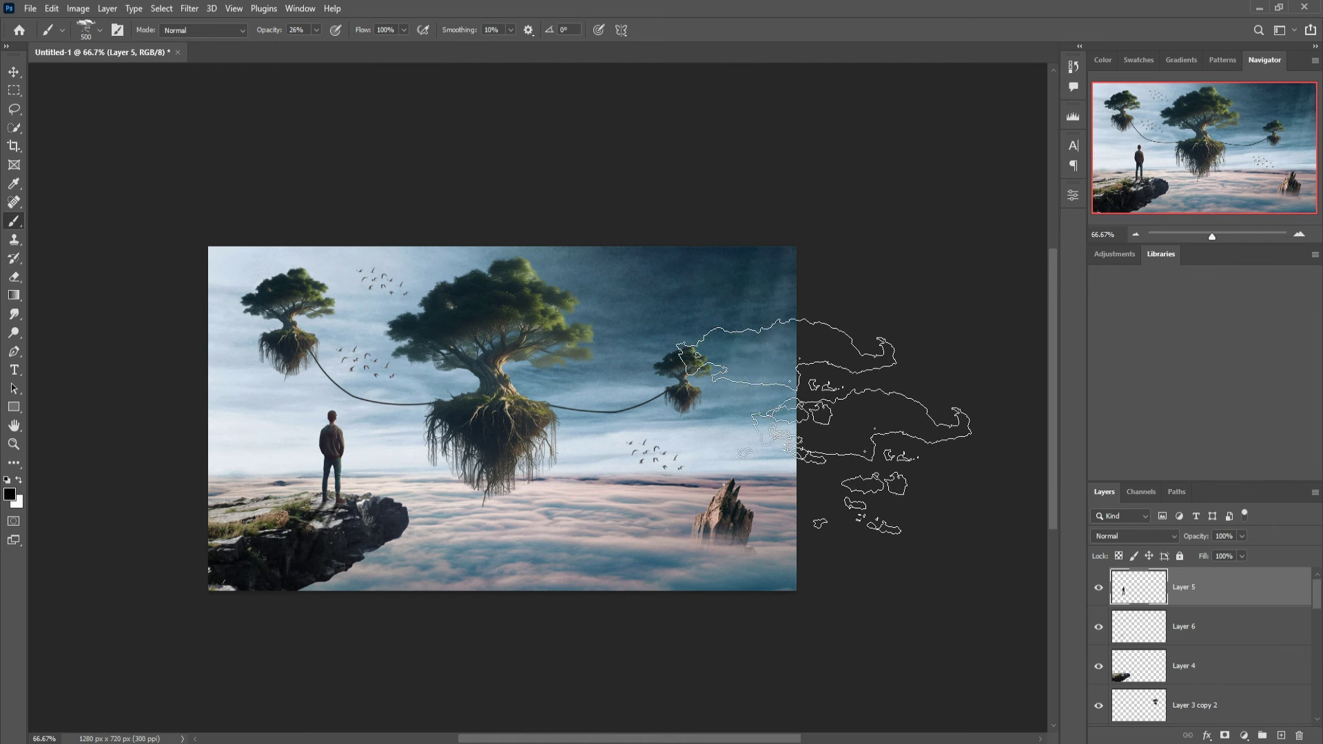
pyautogui.click(20, 480)
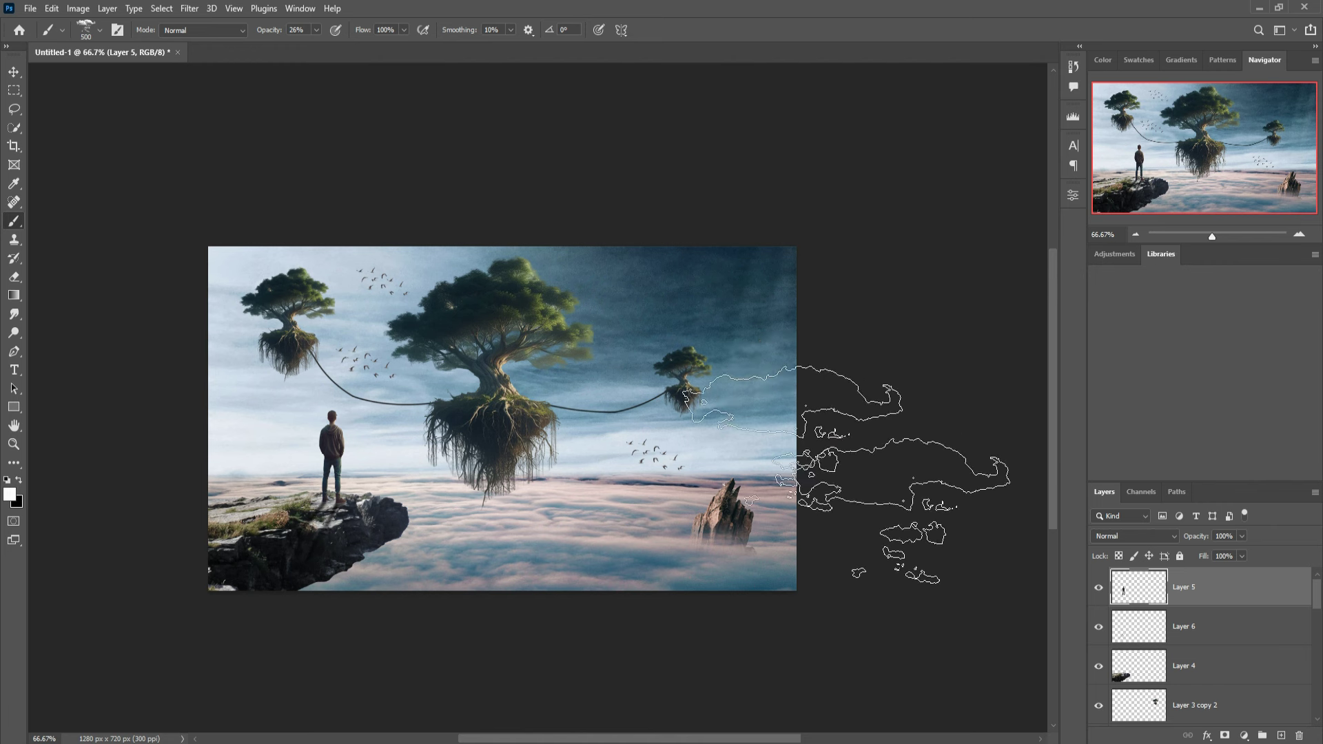
# - Paint soft clouds at the right edge, rock base and along the bottom edge
pyautogui.click(887, 448)
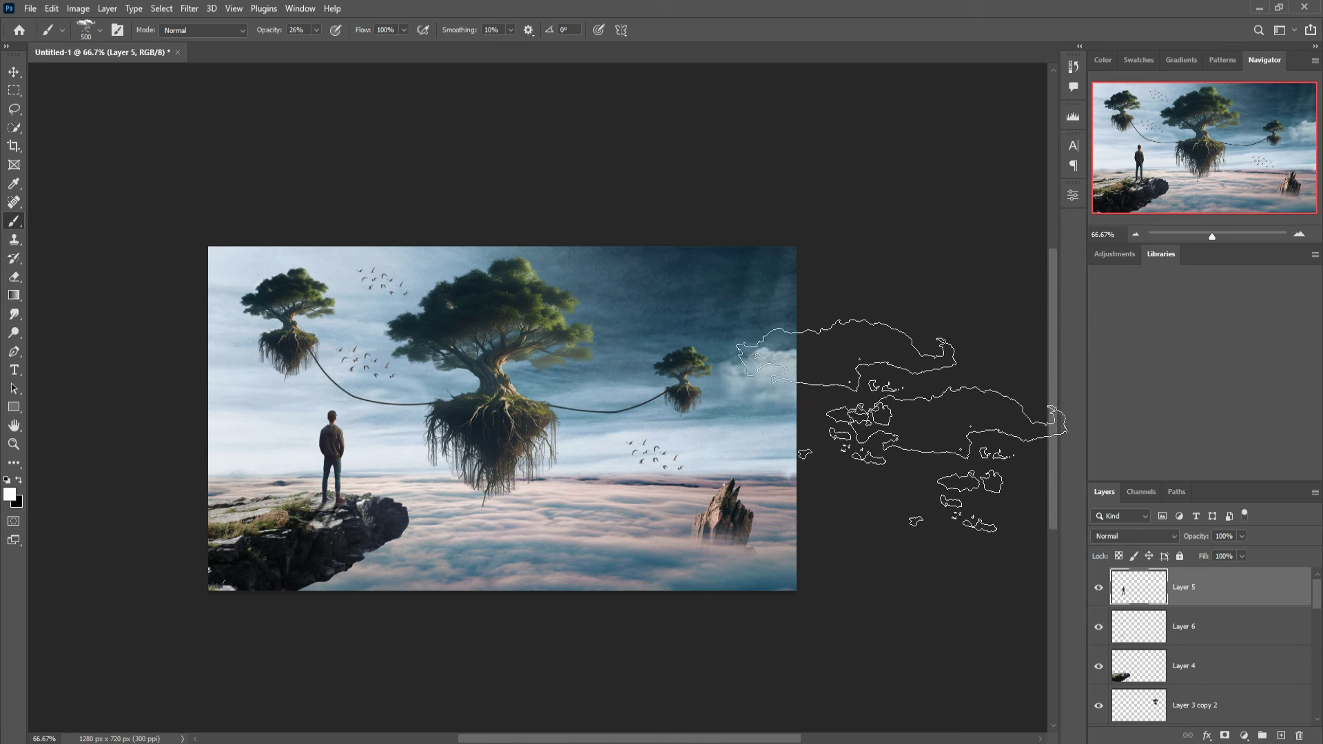
pyautogui.click(928, 322)
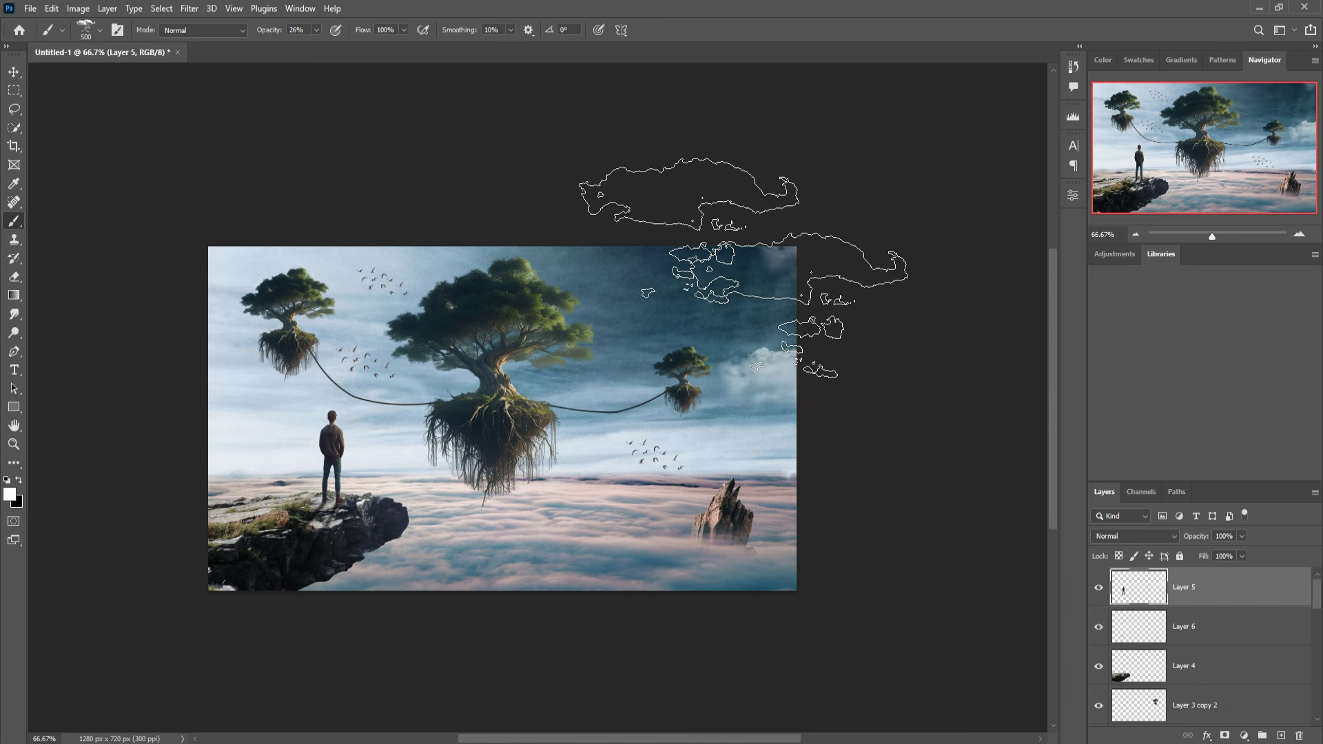
pyautogui.click(737, 272)
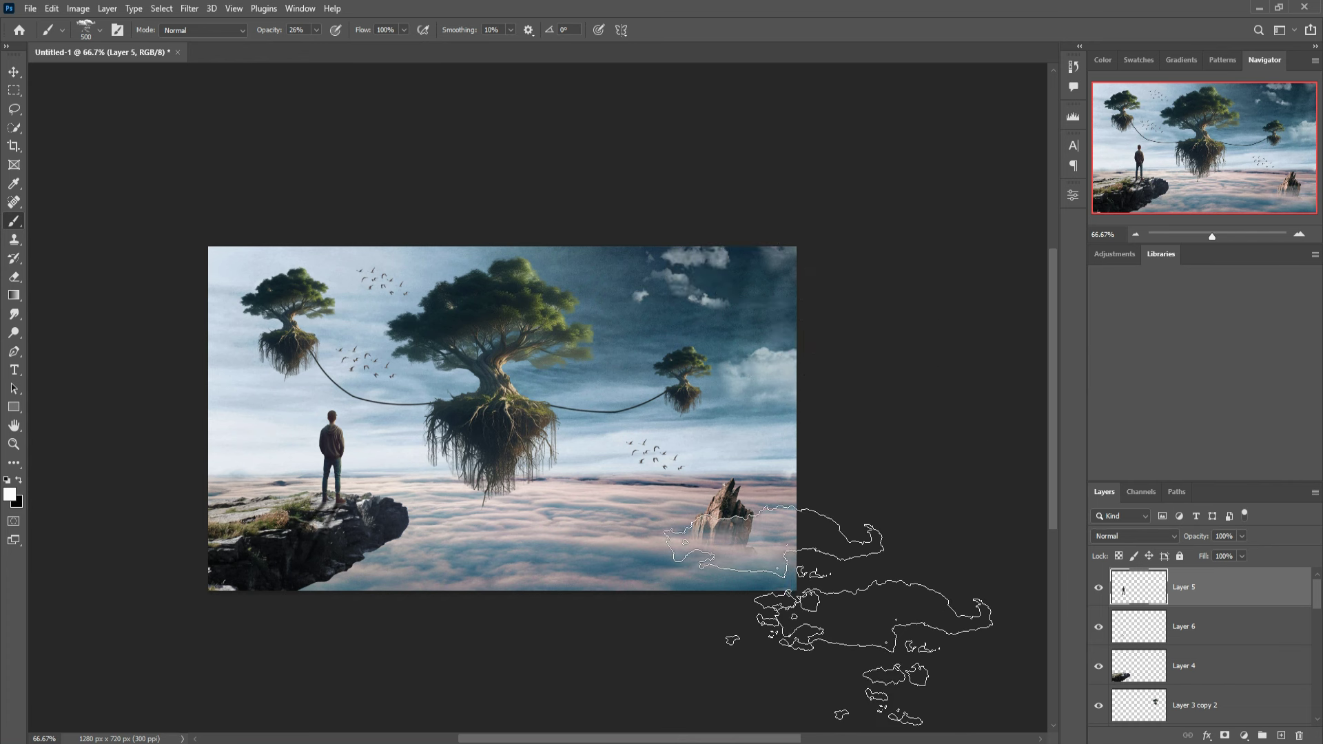
pyautogui.click(869, 617)
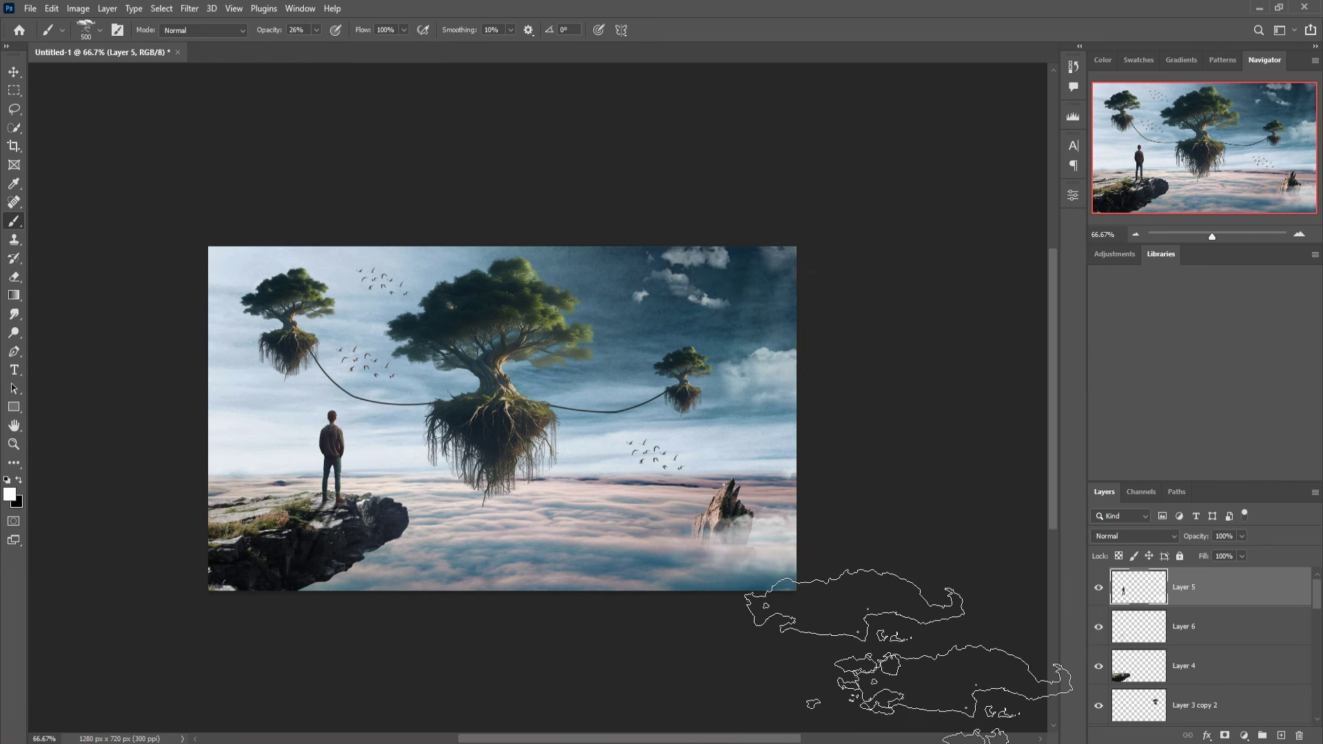
pyautogui.click(860, 679)
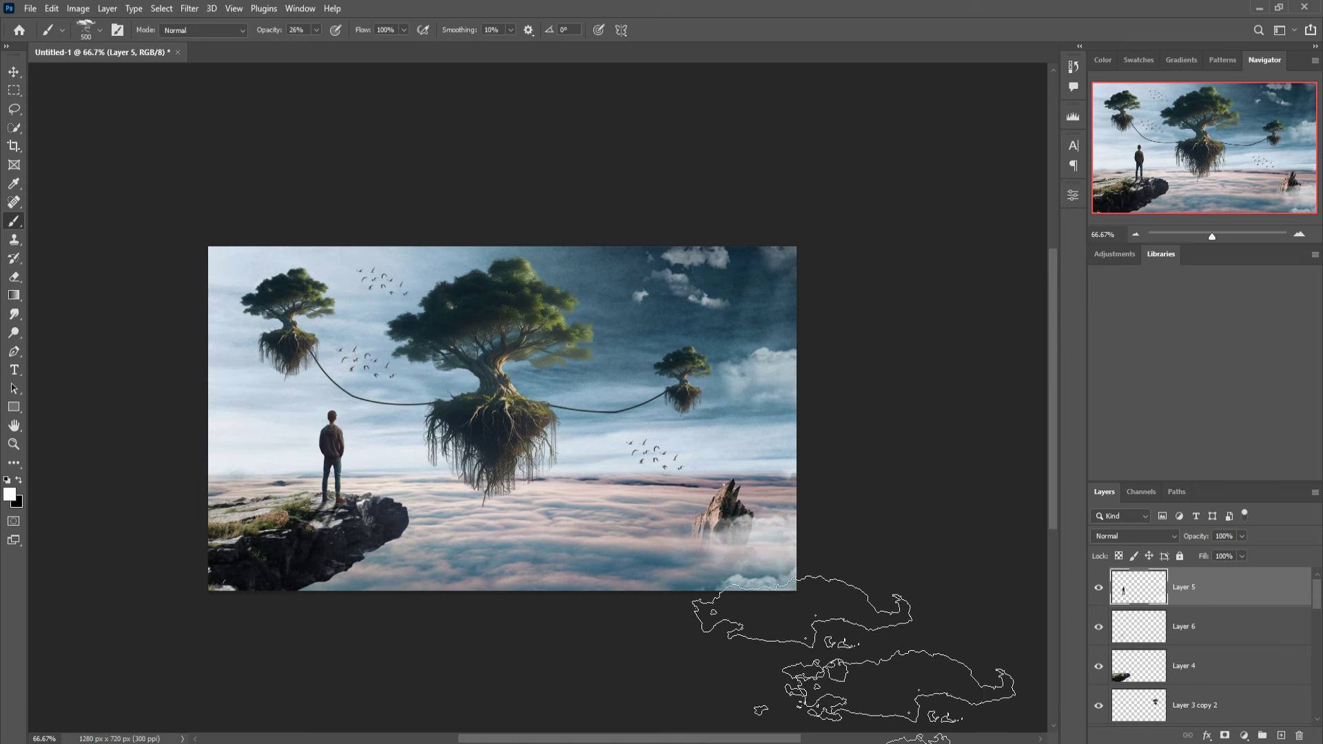
pyautogui.click(551, 649)
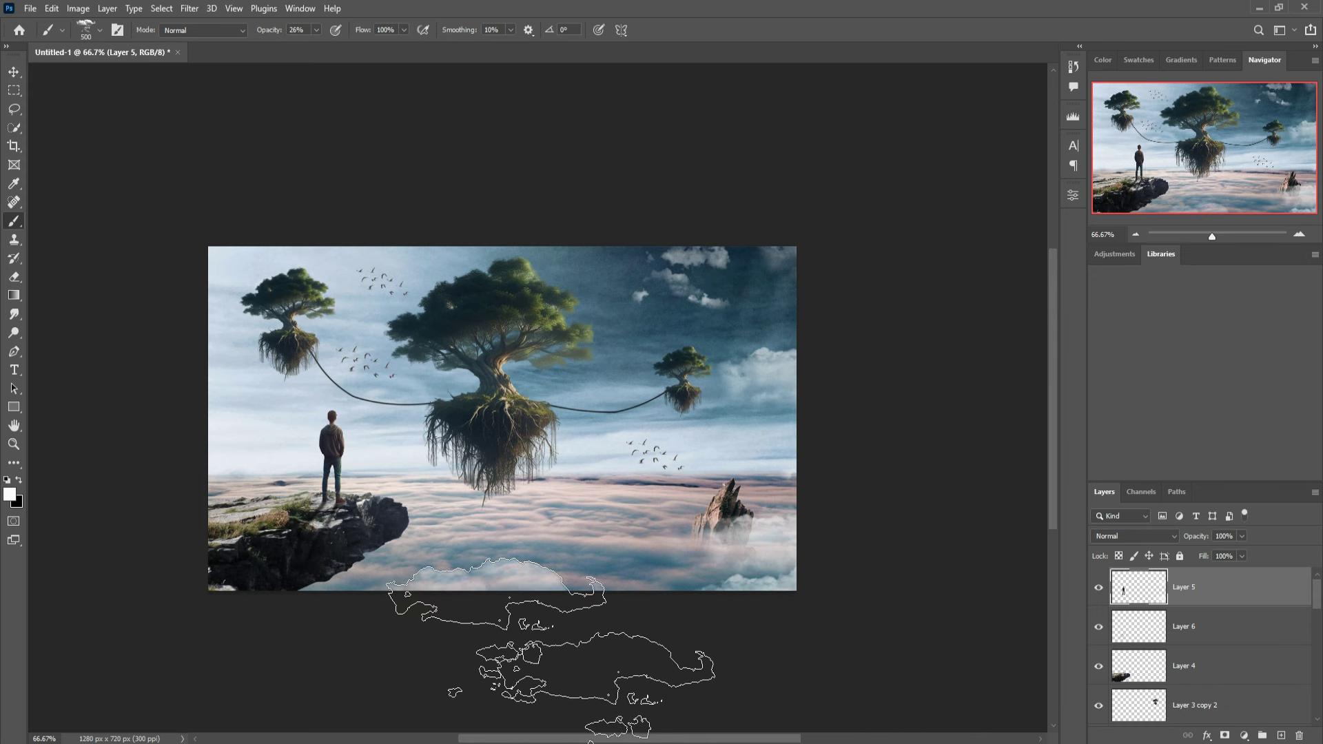
pyautogui.click(317, 659)
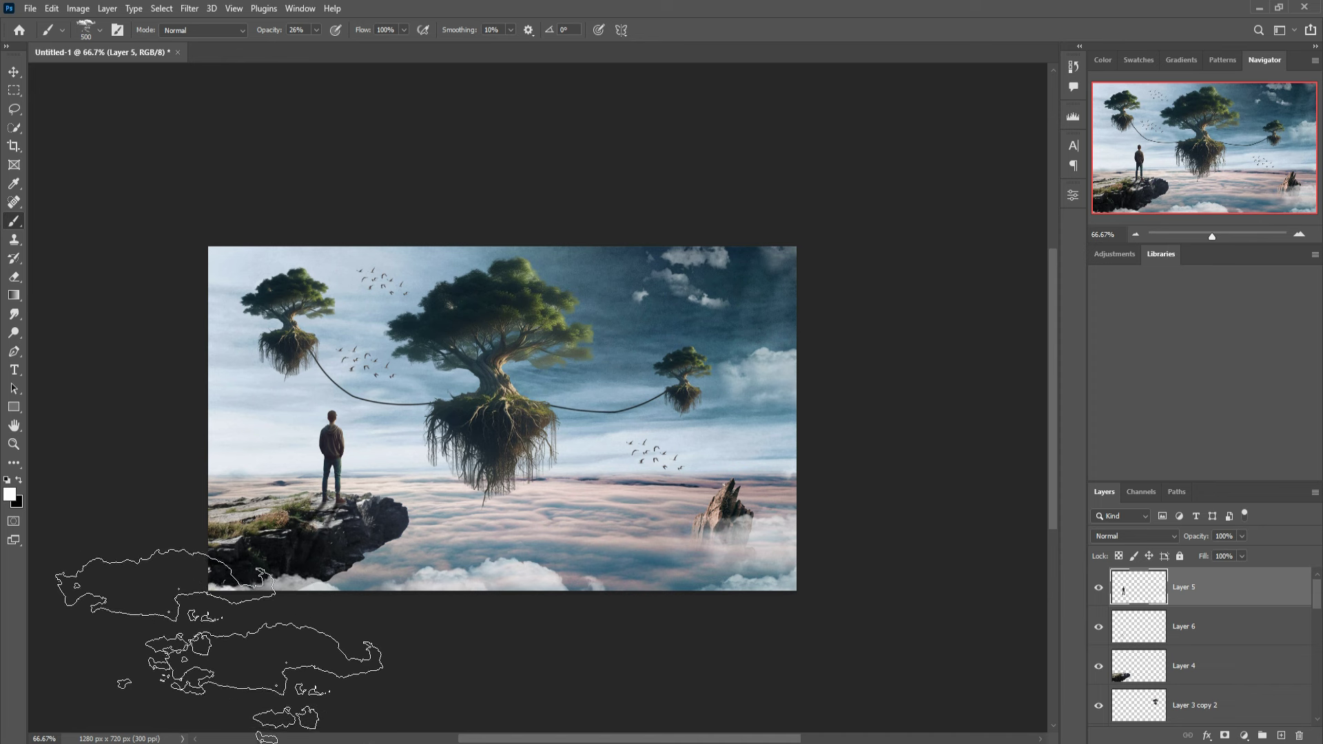
pyautogui.click(203, 624)
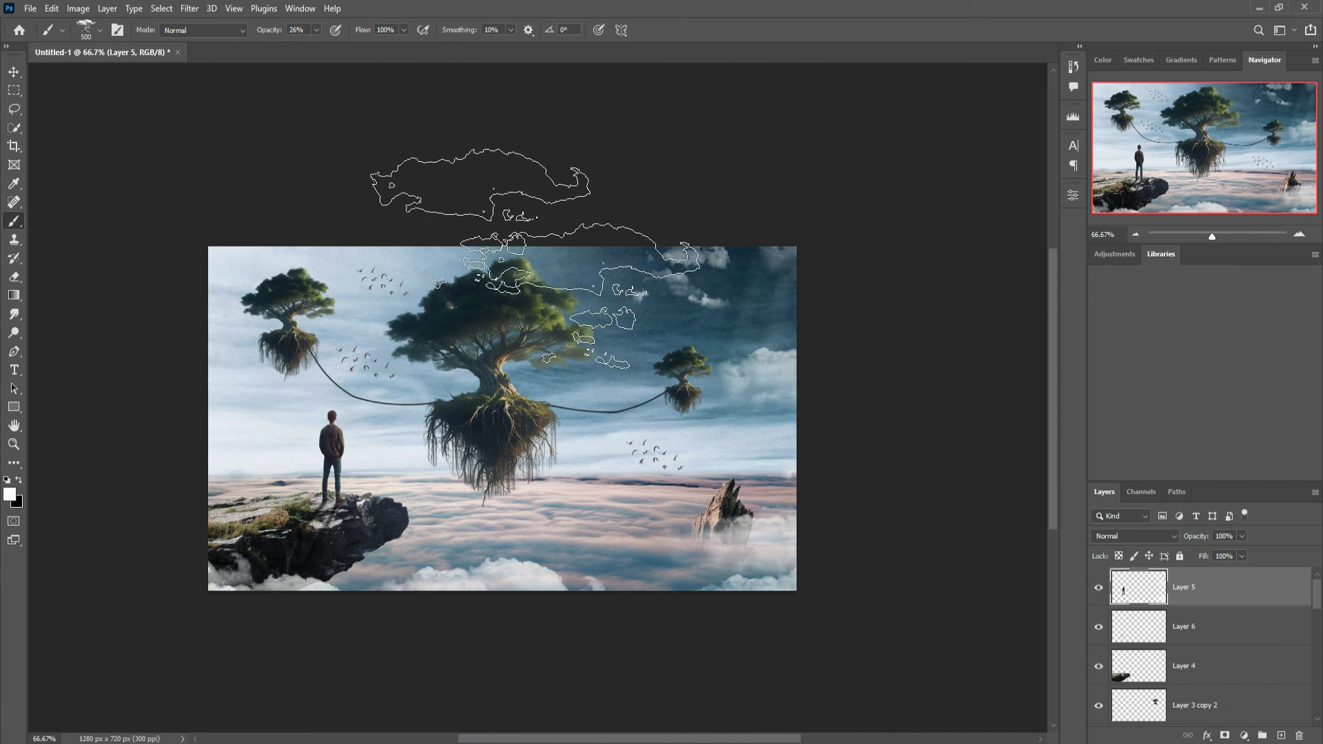
# - Dab faint clouds on the foliage and a soft cloud below the central tree with a smaller brush
pyautogui.click(563, 262)
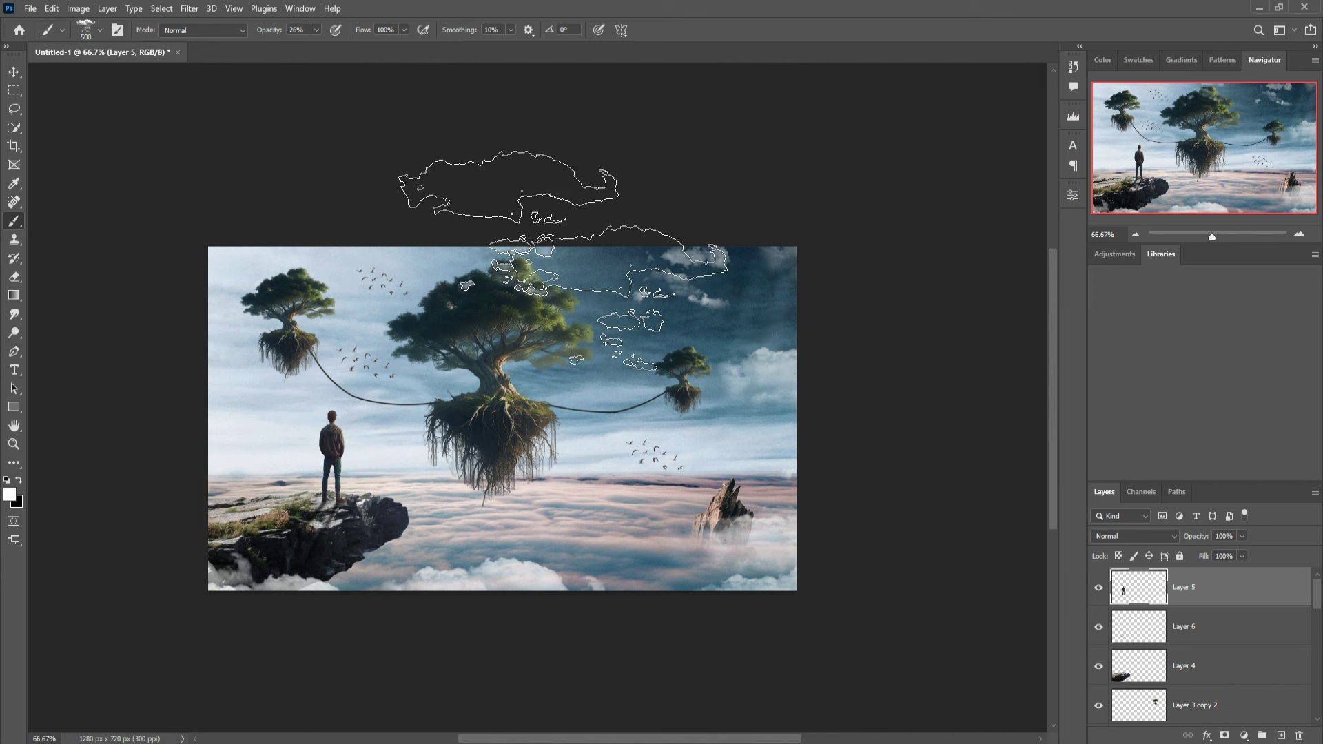
pyautogui.click(564, 261)
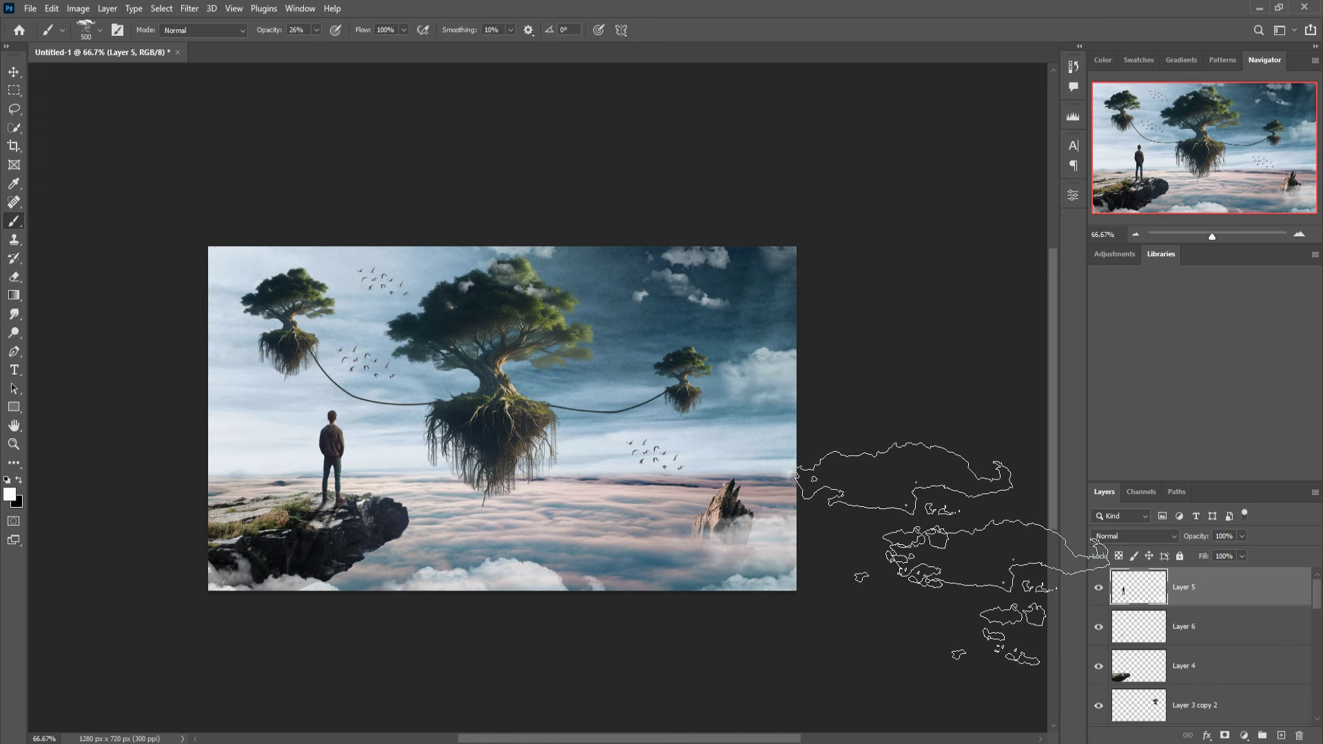
pyautogui.press('[')
pyautogui.press('[')
pyautogui.press('[')
pyautogui.click(554, 435)
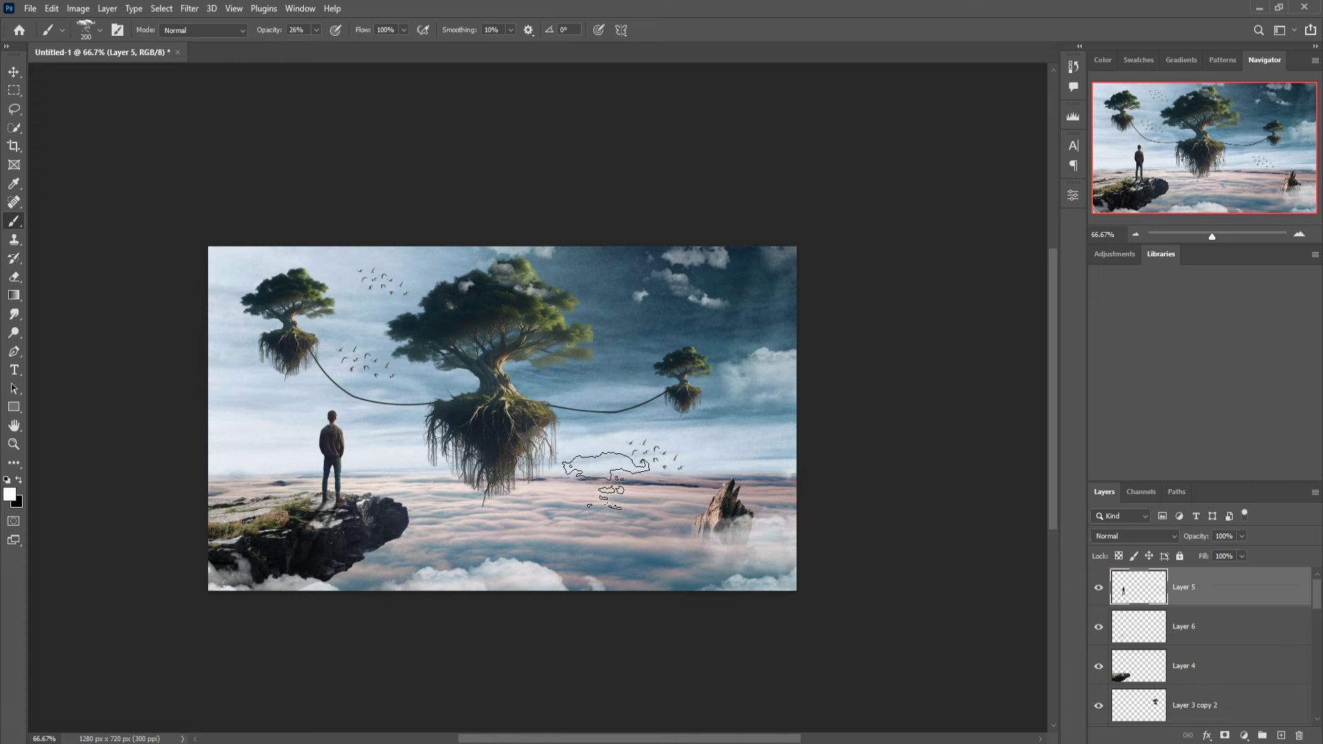
pyautogui.click(552, 436)
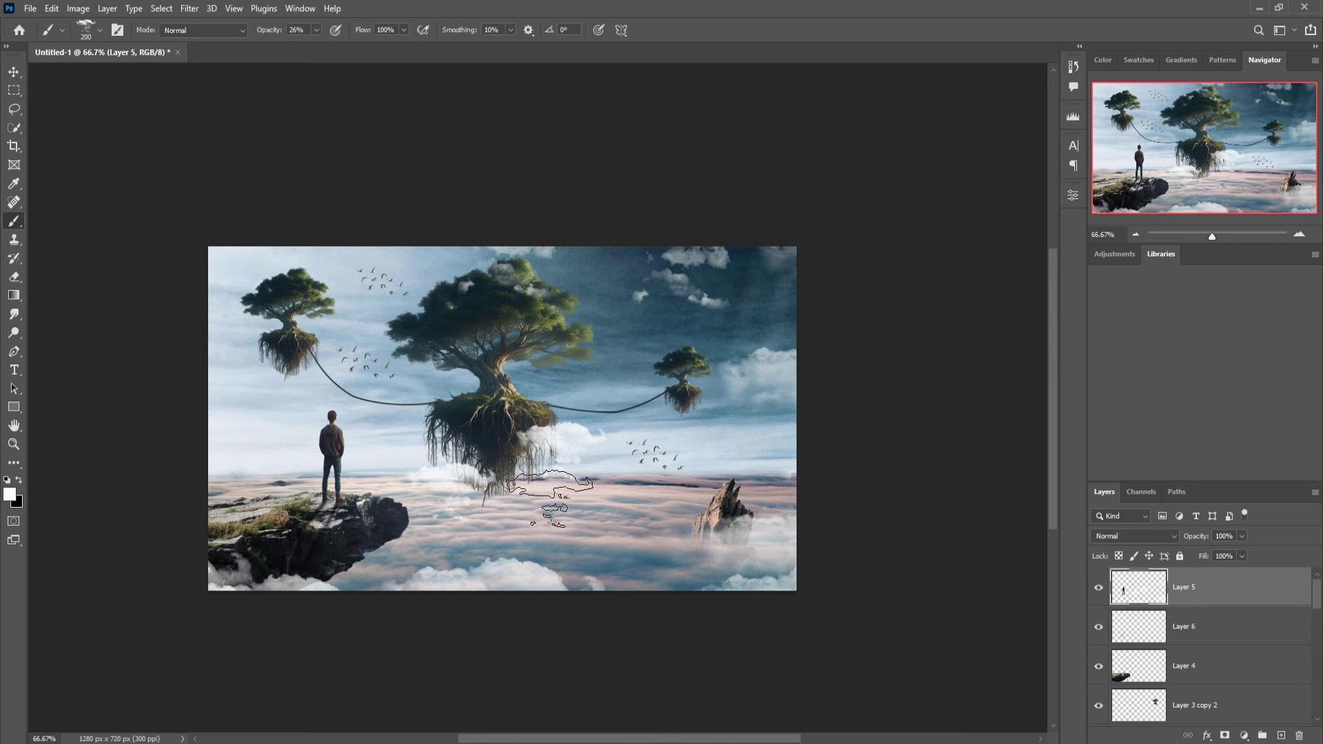
pyautogui.press('v')
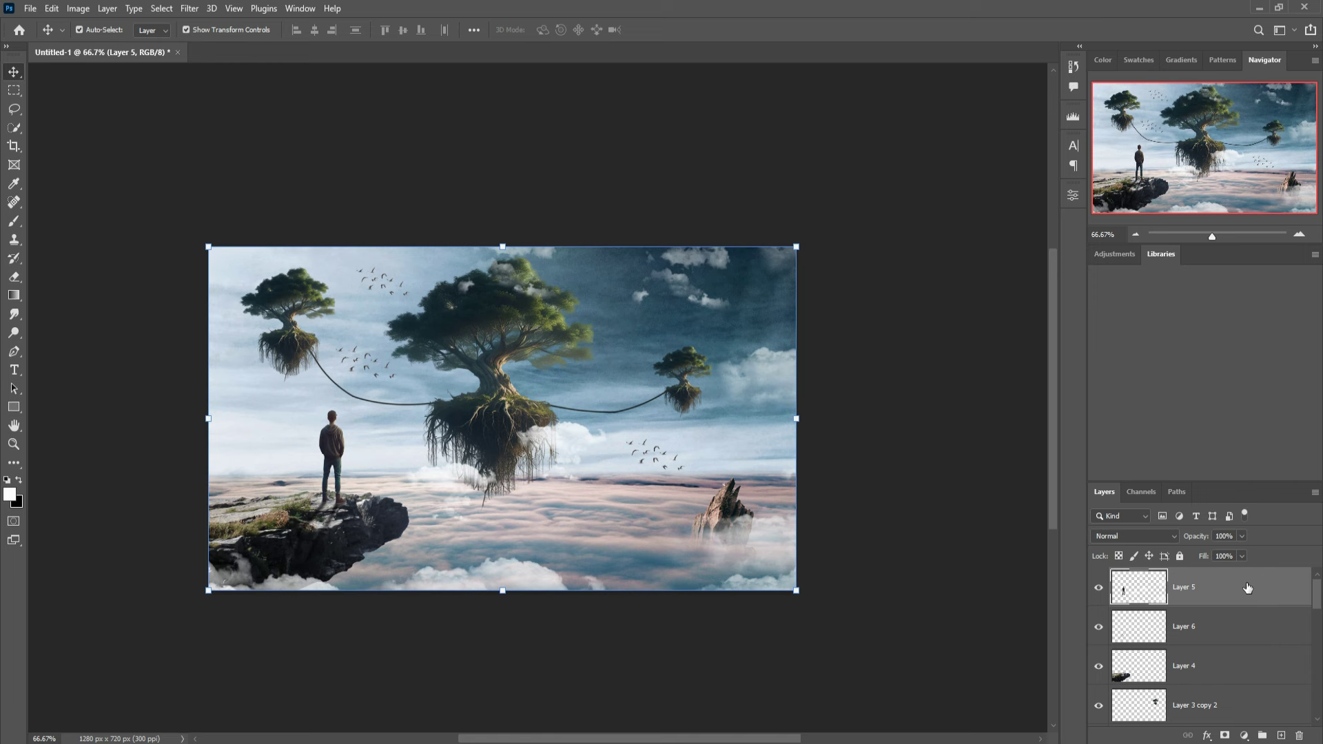
# - Stamp all visible layers into a merged layer and convert it to a smart object
pyautogui.hotkey('ctrl', 'shift', 'alt', 'e')
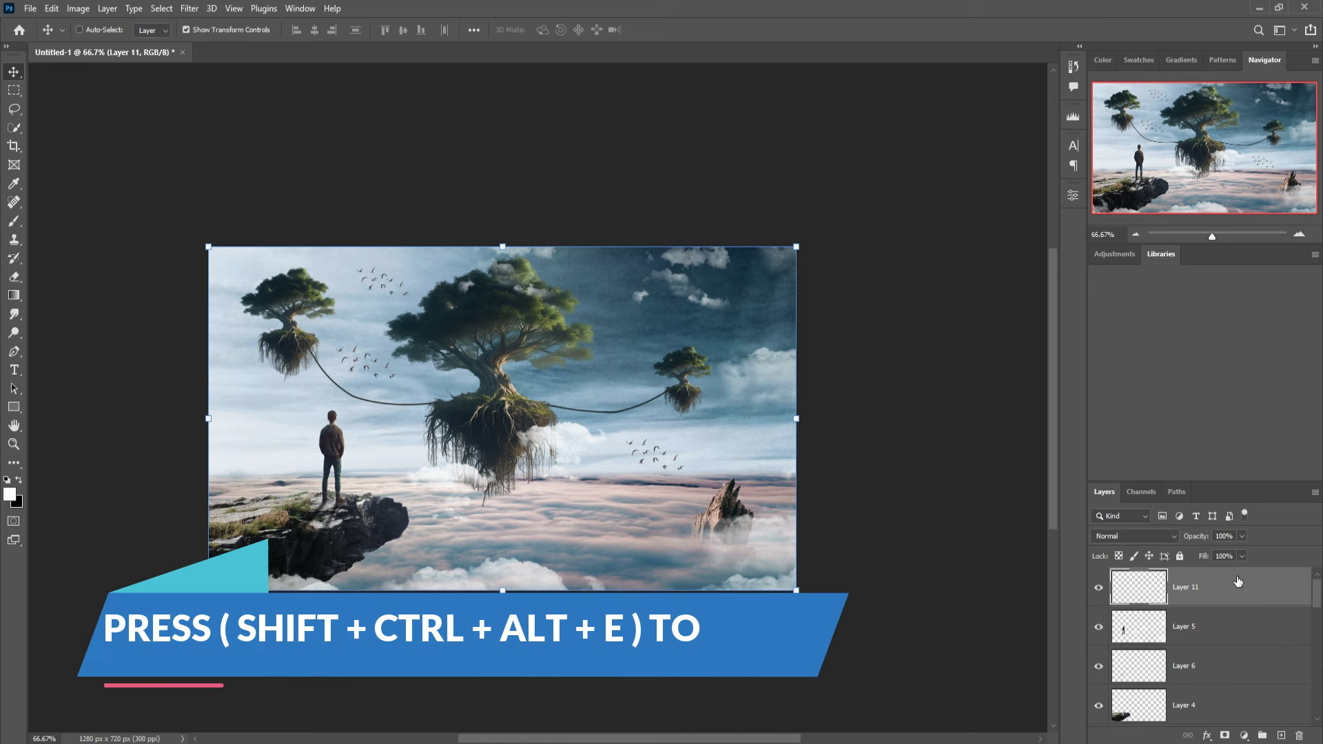
pyautogui.rightClick(1231, 576)
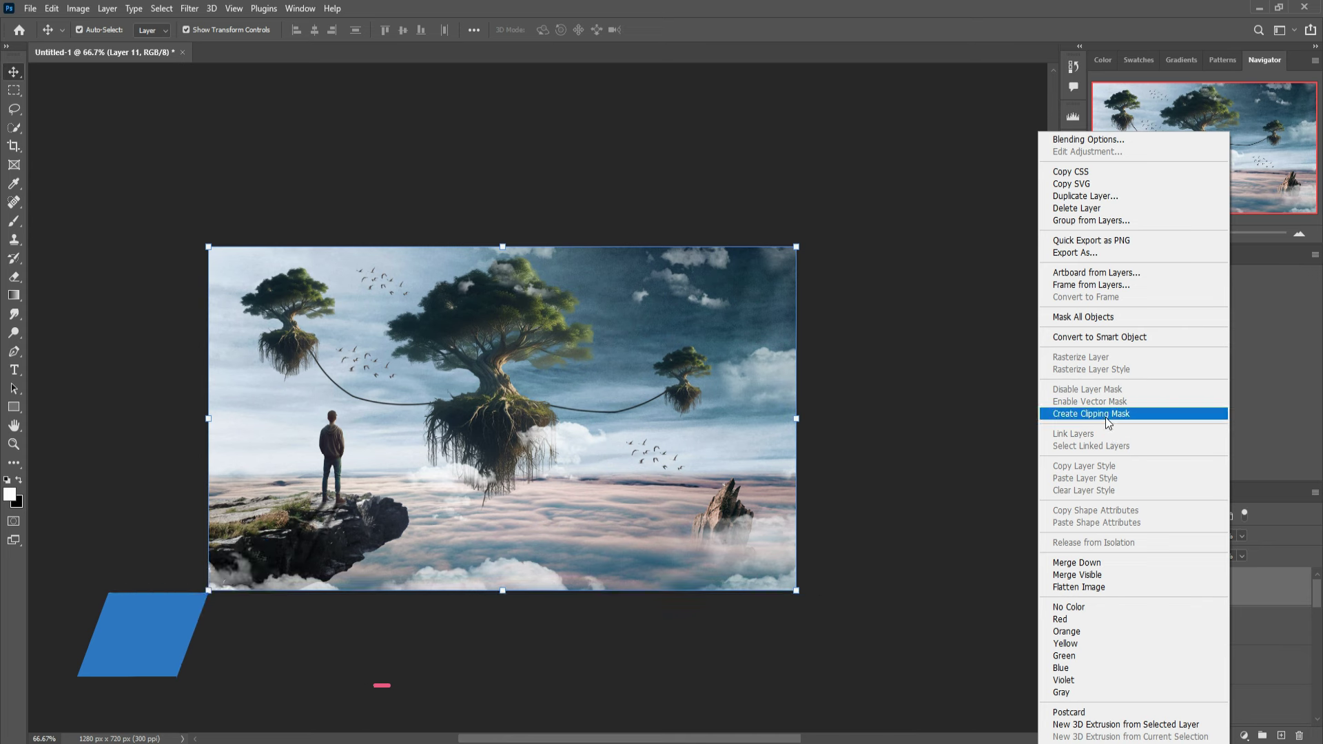
pyautogui.click(1097, 338)
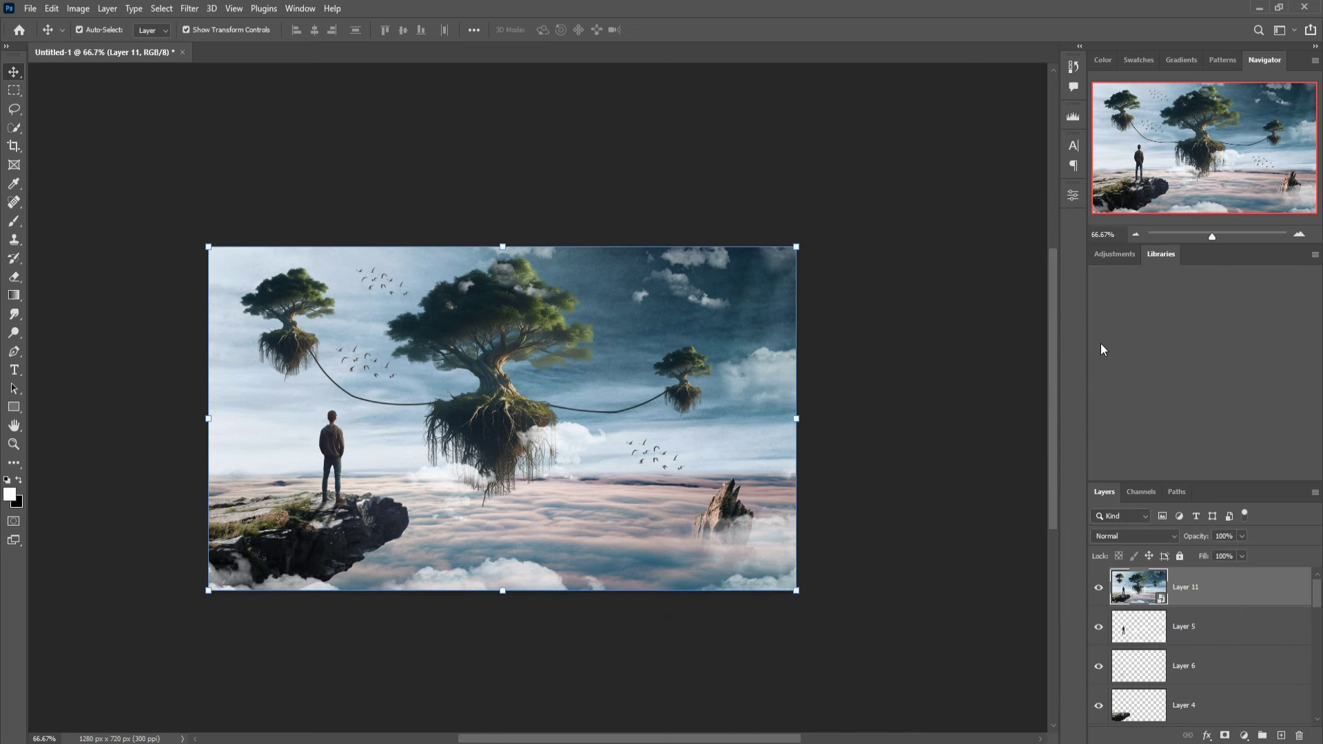
# - In the Camera Raw Filter, set exposure -0.40, highlights +12 and saturation +12
pyautogui.click(191, 8)
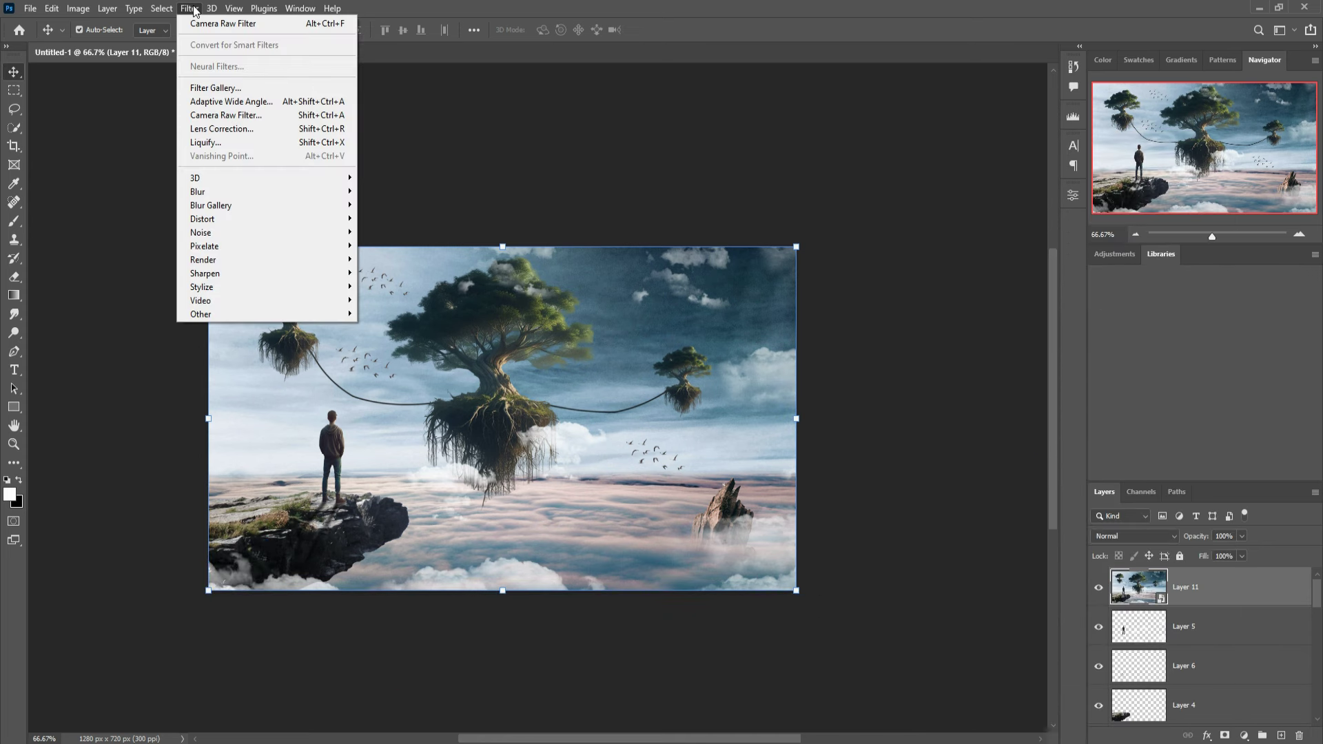
pyautogui.click(215, 115)
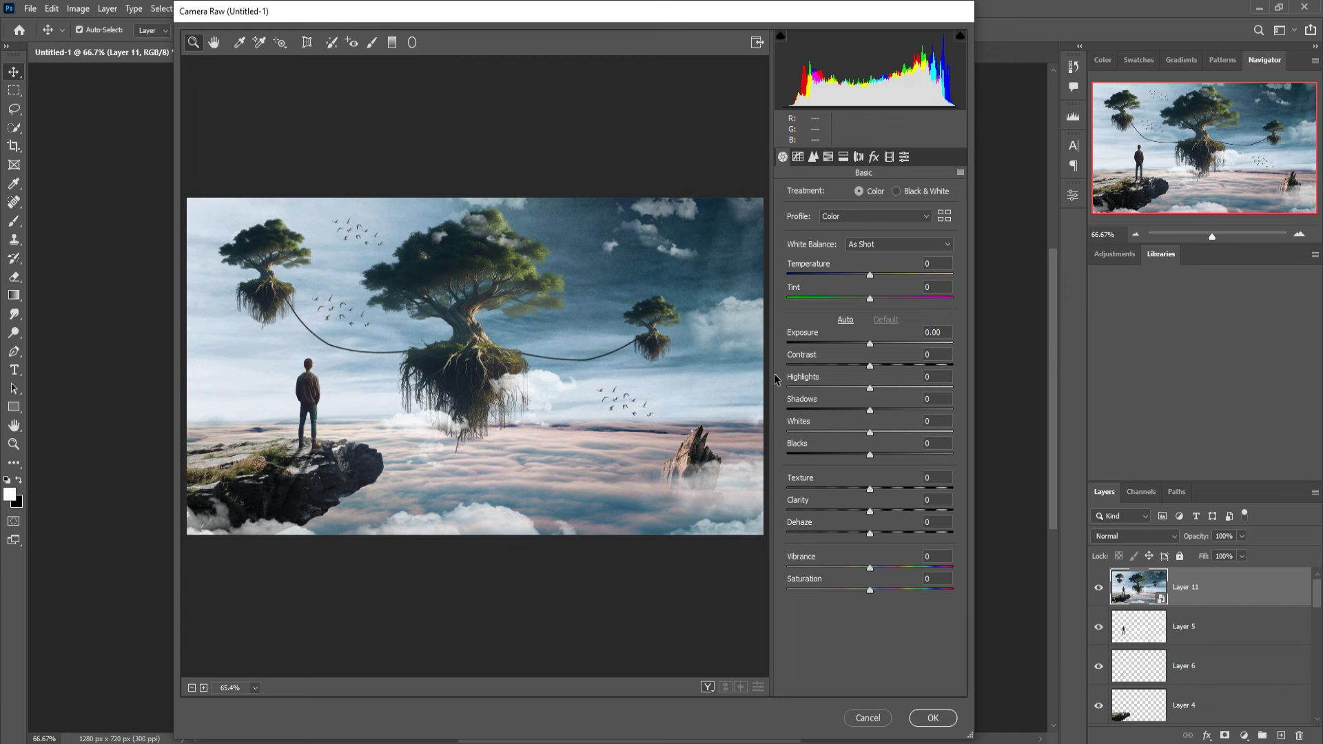
pyautogui.moveTo(870, 349); pyautogui.dragTo(865, 349)
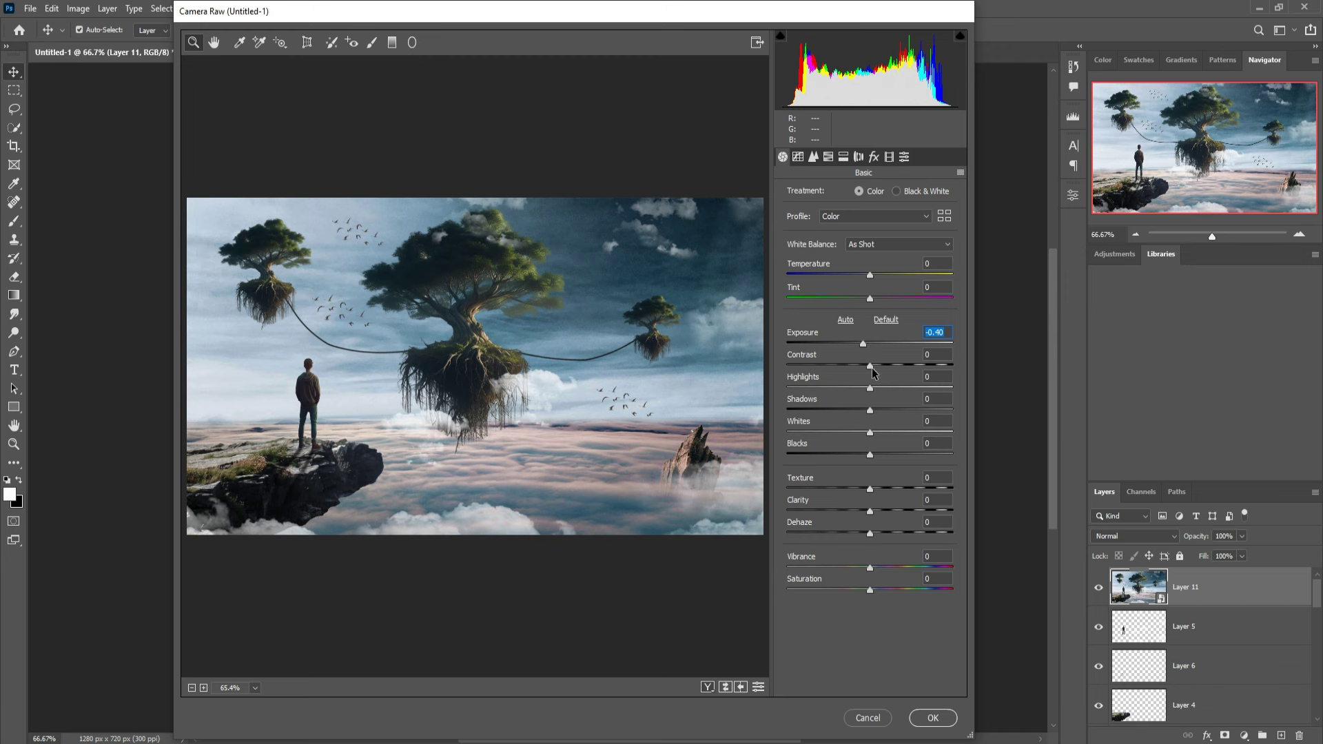
pyautogui.moveTo(870, 388)
pyautogui.mouseDown()
pyautogui.moveTo(864, 410)
pyautogui.moveTo(880, 432)
pyautogui.moveTo(867, 454)
pyautogui.mouseUp()
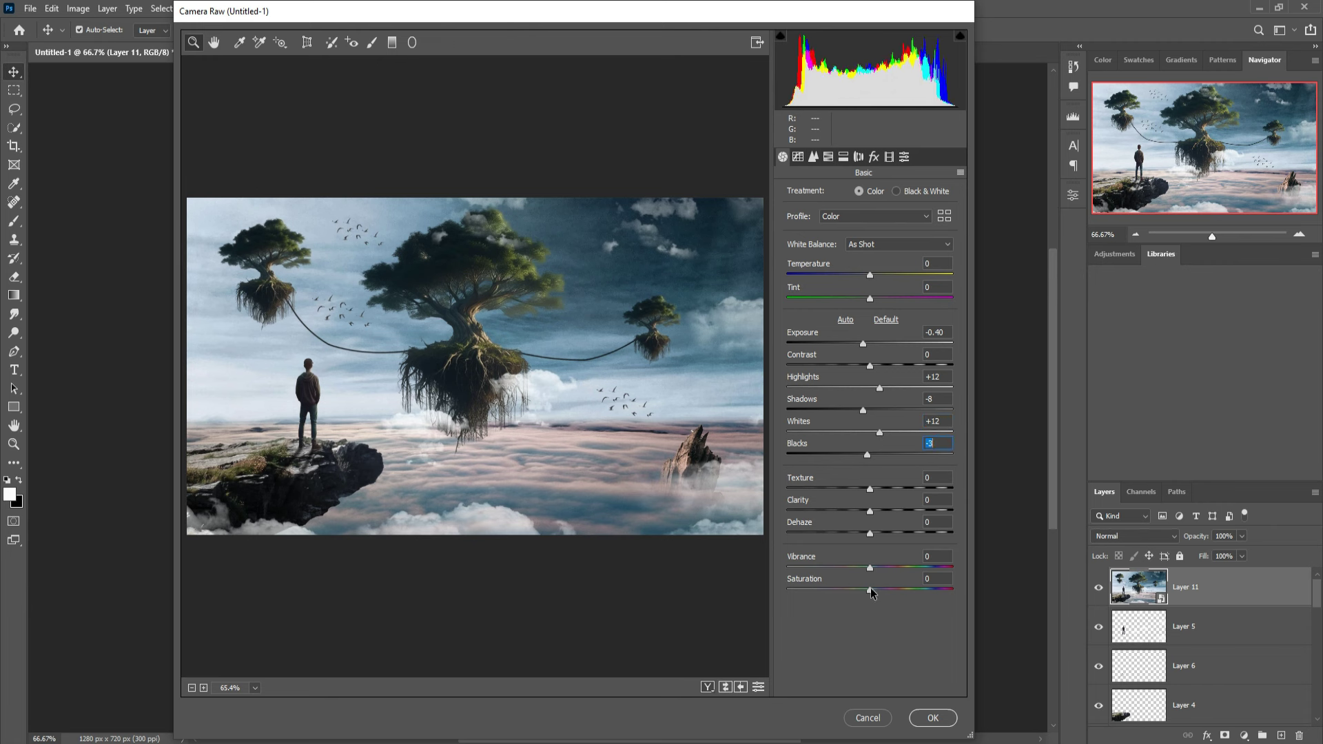
pyautogui.moveTo(871, 589); pyautogui.dragTo(880, 591)
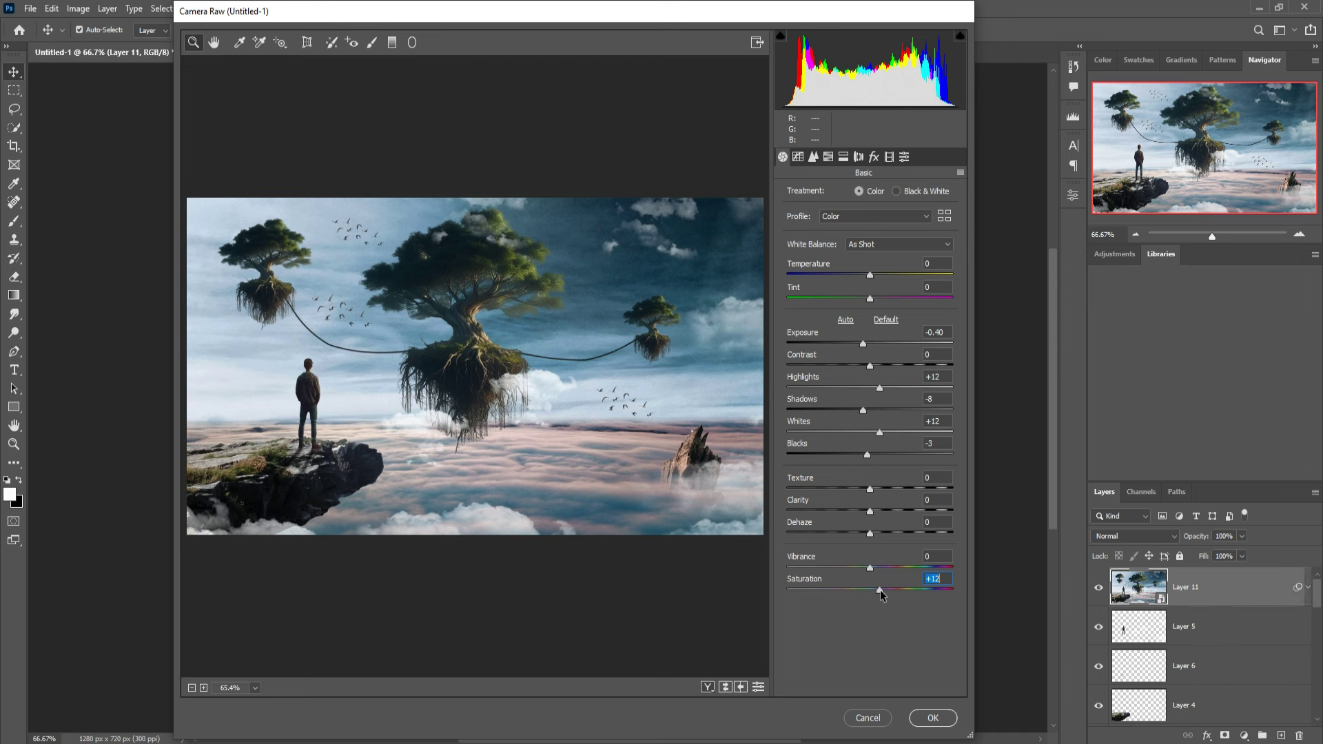
pyautogui.click(798, 157)
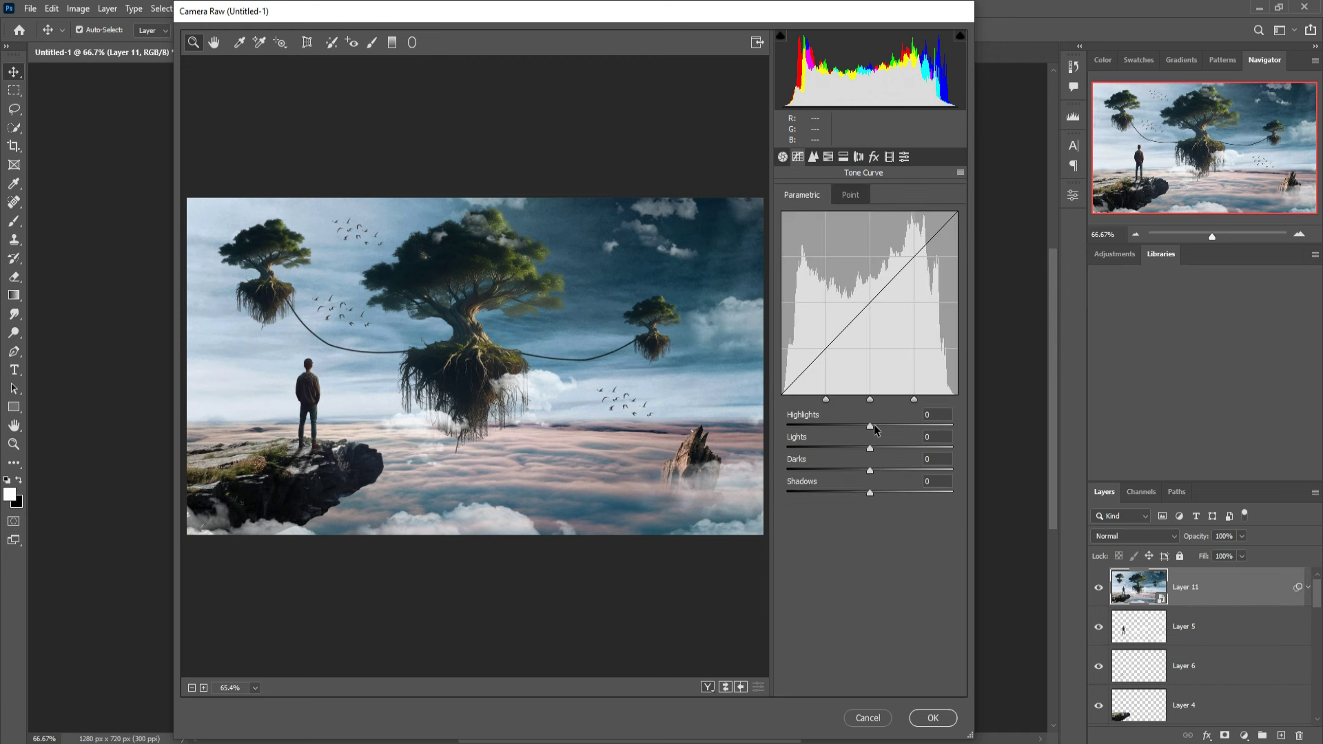
# - Lift tone-curve highlights +6, sharpen to amount 53, add a -28 vignette, and apply the grade
pyautogui.moveTo(872, 432)
pyautogui.mouseDown()
pyautogui.moveTo(876, 494)
pyautogui.moveTo(867, 475)
pyautogui.mouseUp()
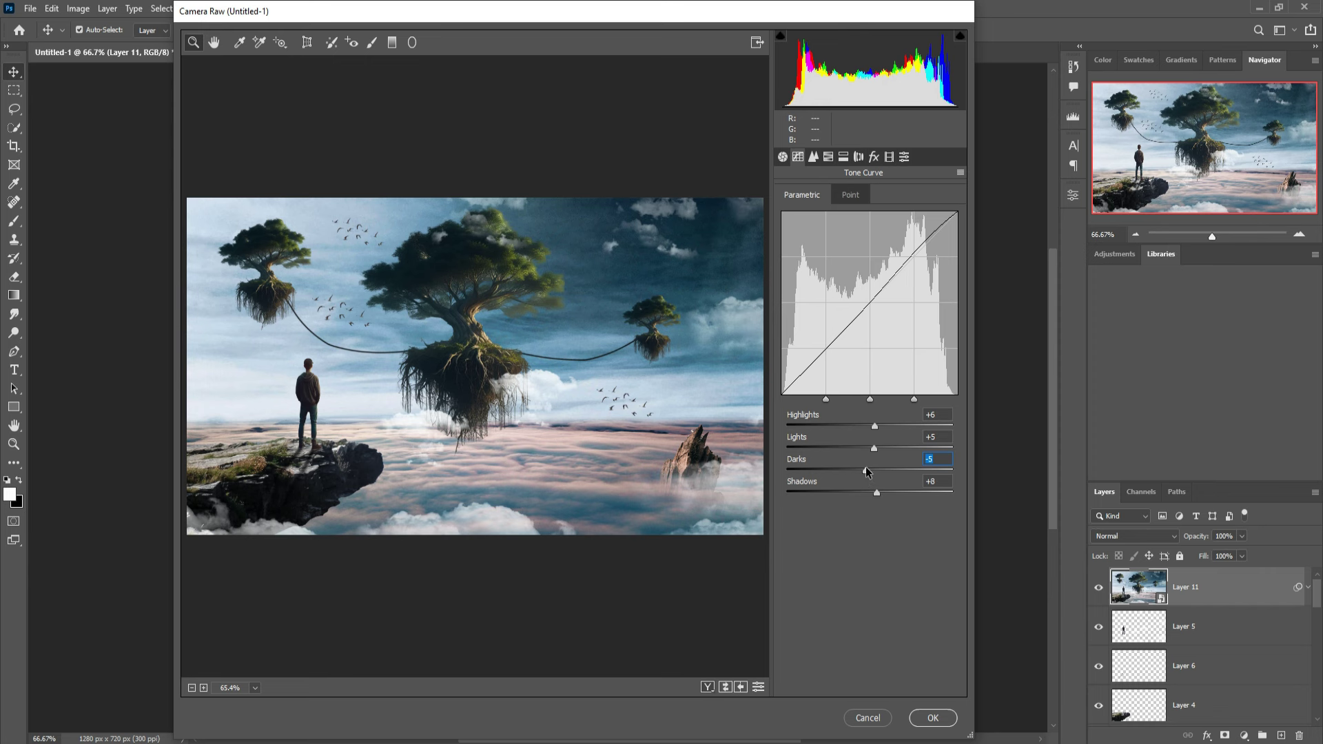
pyautogui.click(814, 157)
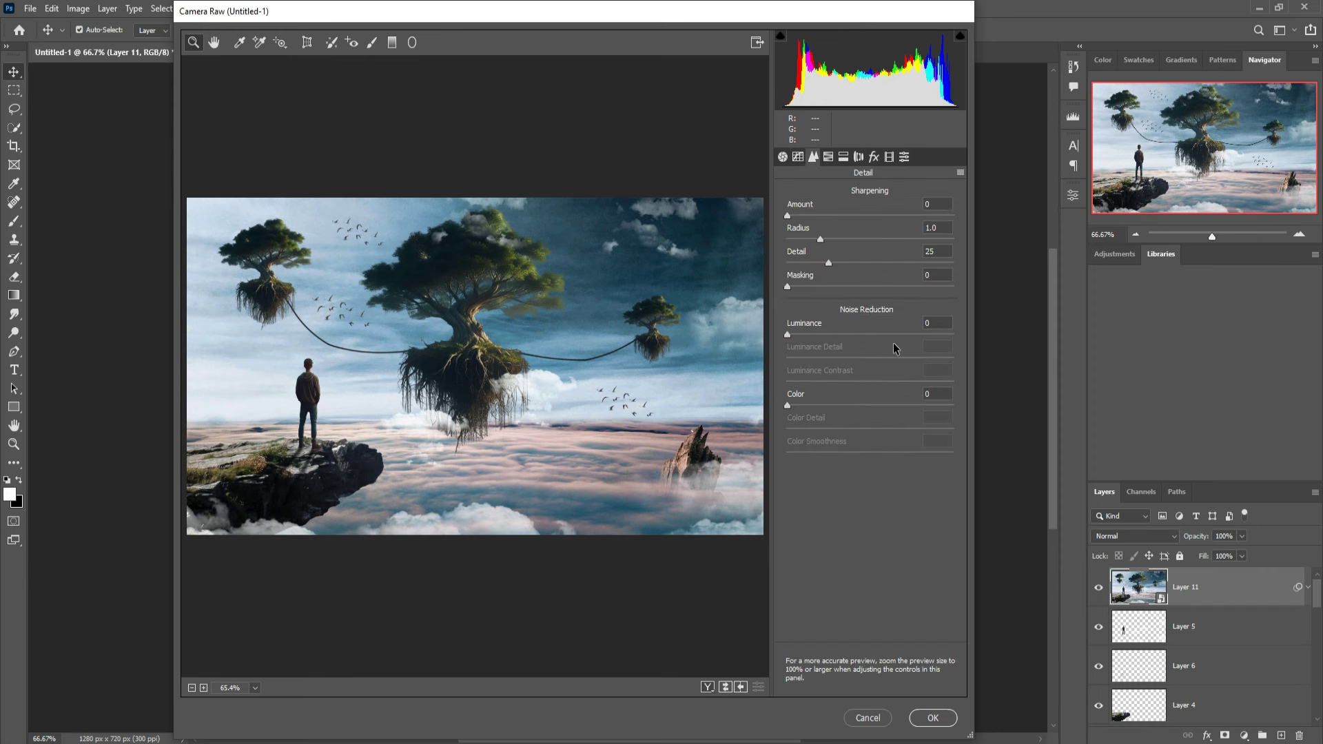
pyautogui.moveTo(788, 216); pyautogui.dragTo(847, 215)
pyautogui.click(874, 157)
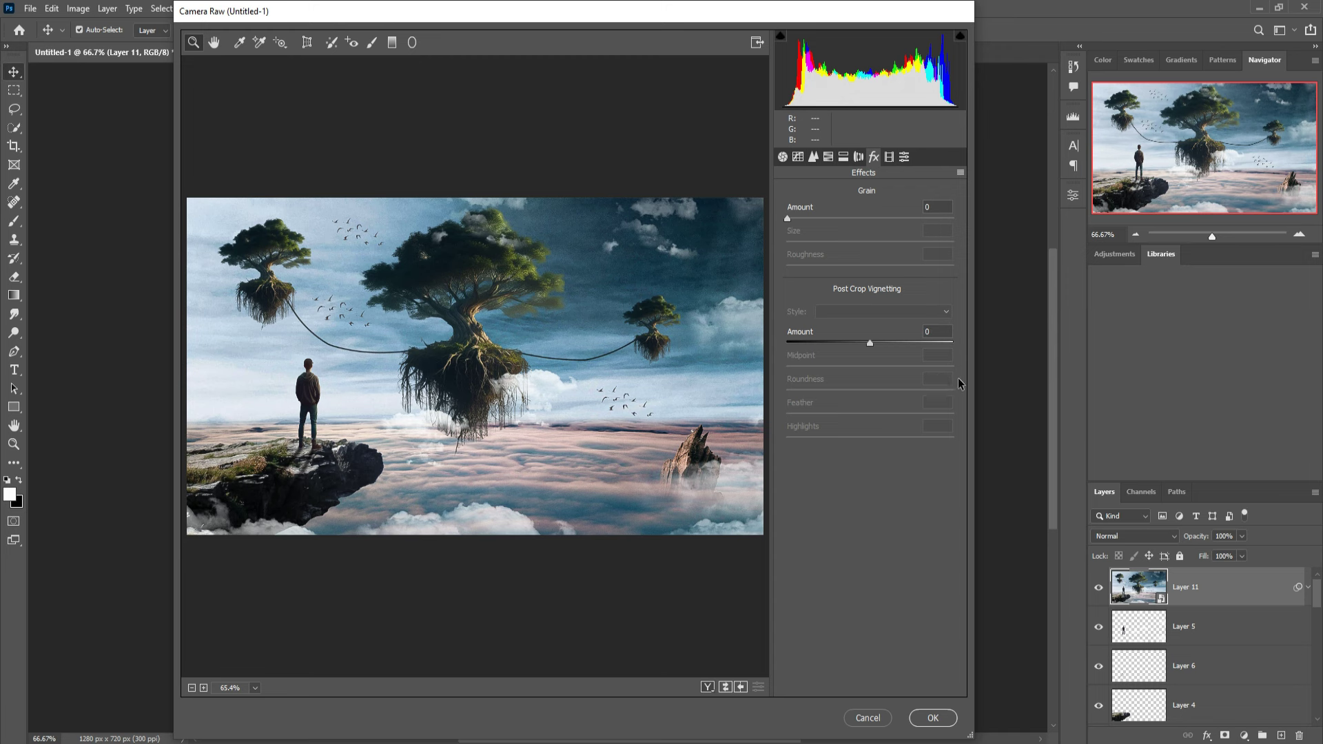
pyautogui.moveTo(870, 344); pyautogui.dragTo(847, 345)
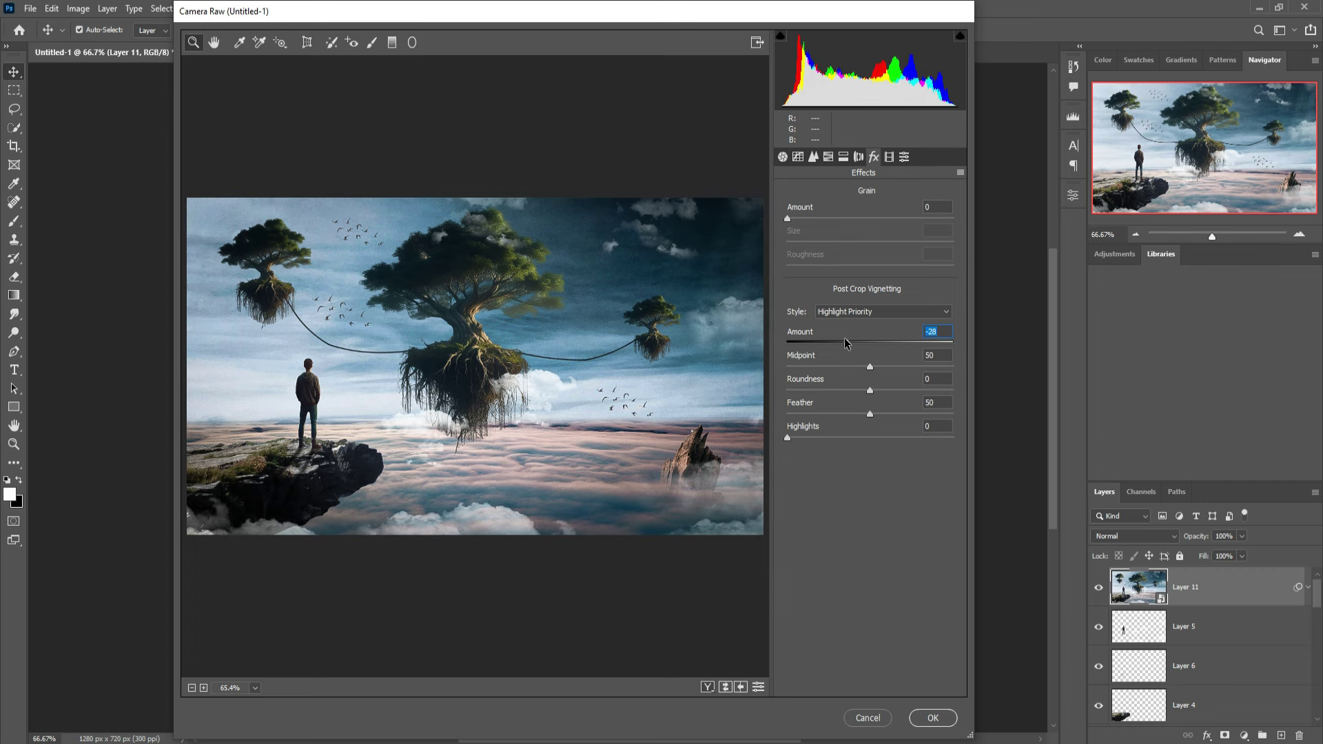
pyautogui.click(927, 721)
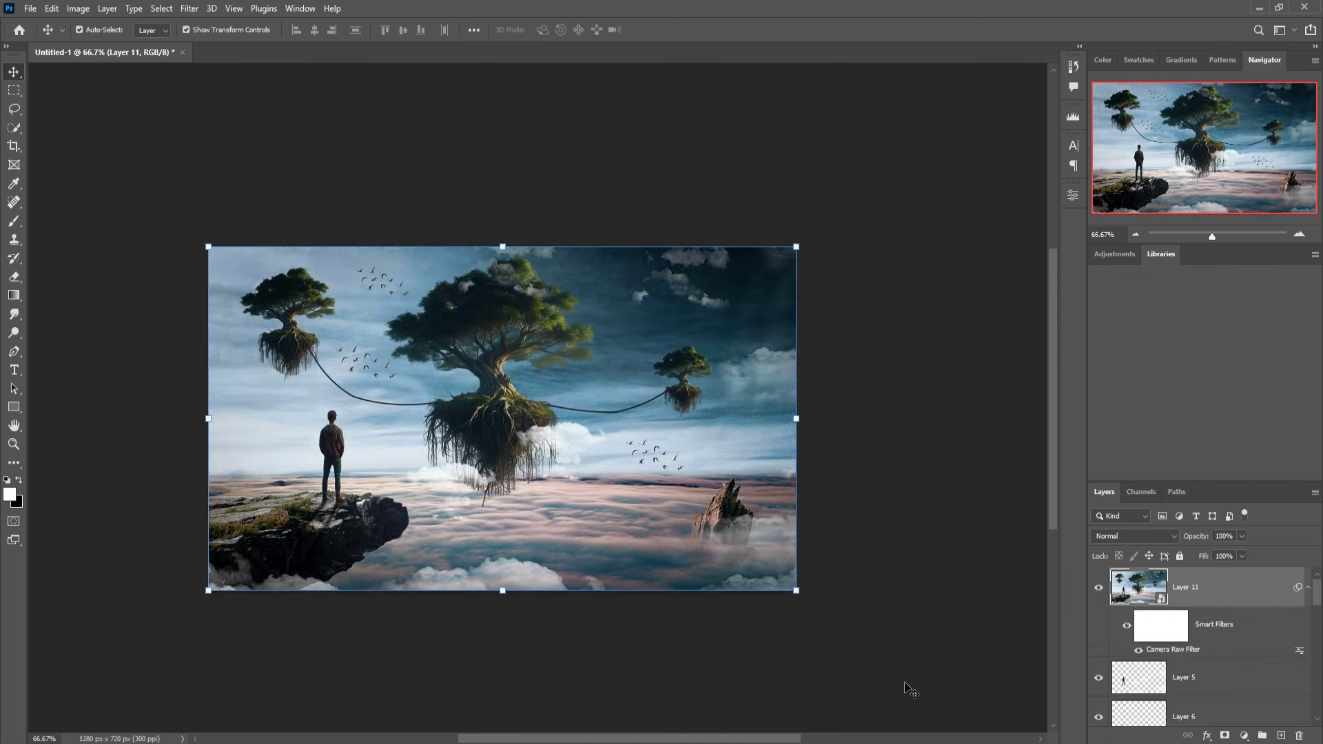
pyautogui.click(924, 564)
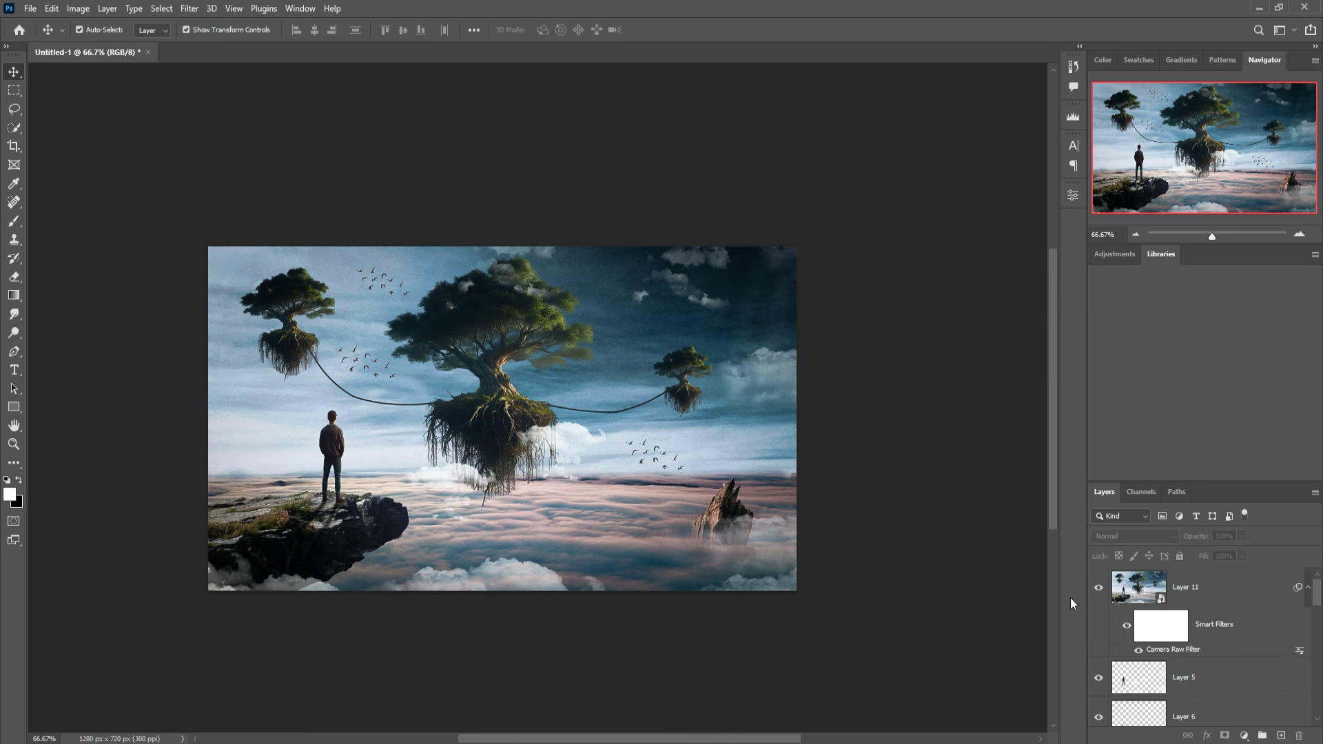
pyautogui.click(1099, 588)
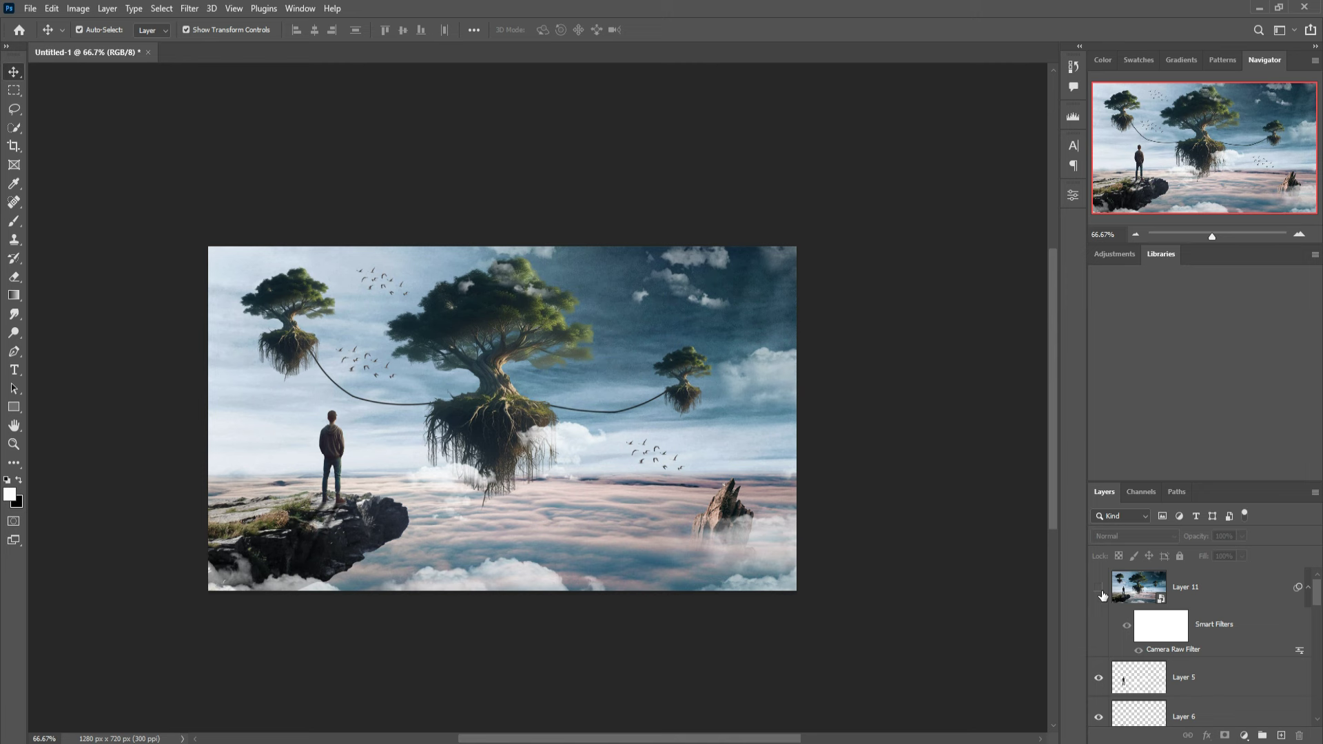
pyautogui.click(1100, 591)
pyautogui.click(1100, 591)
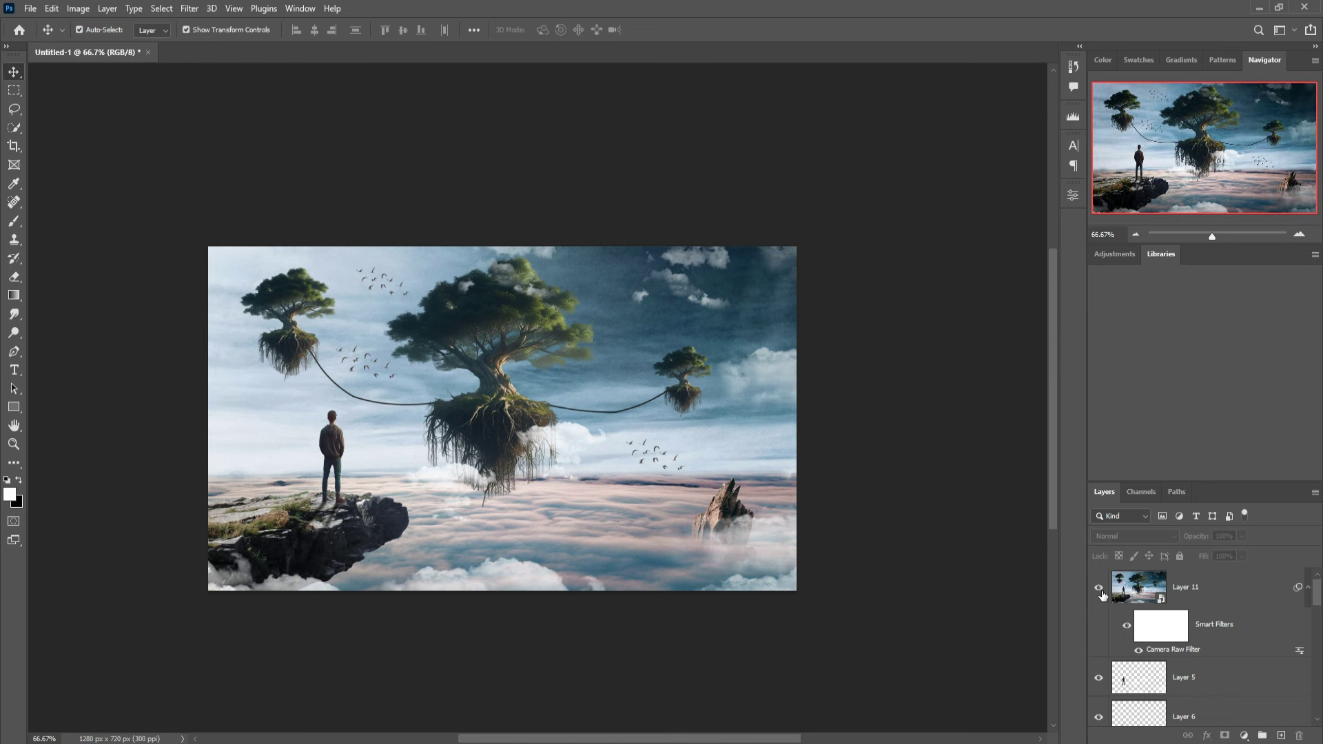
pyautogui.click(1101, 591)
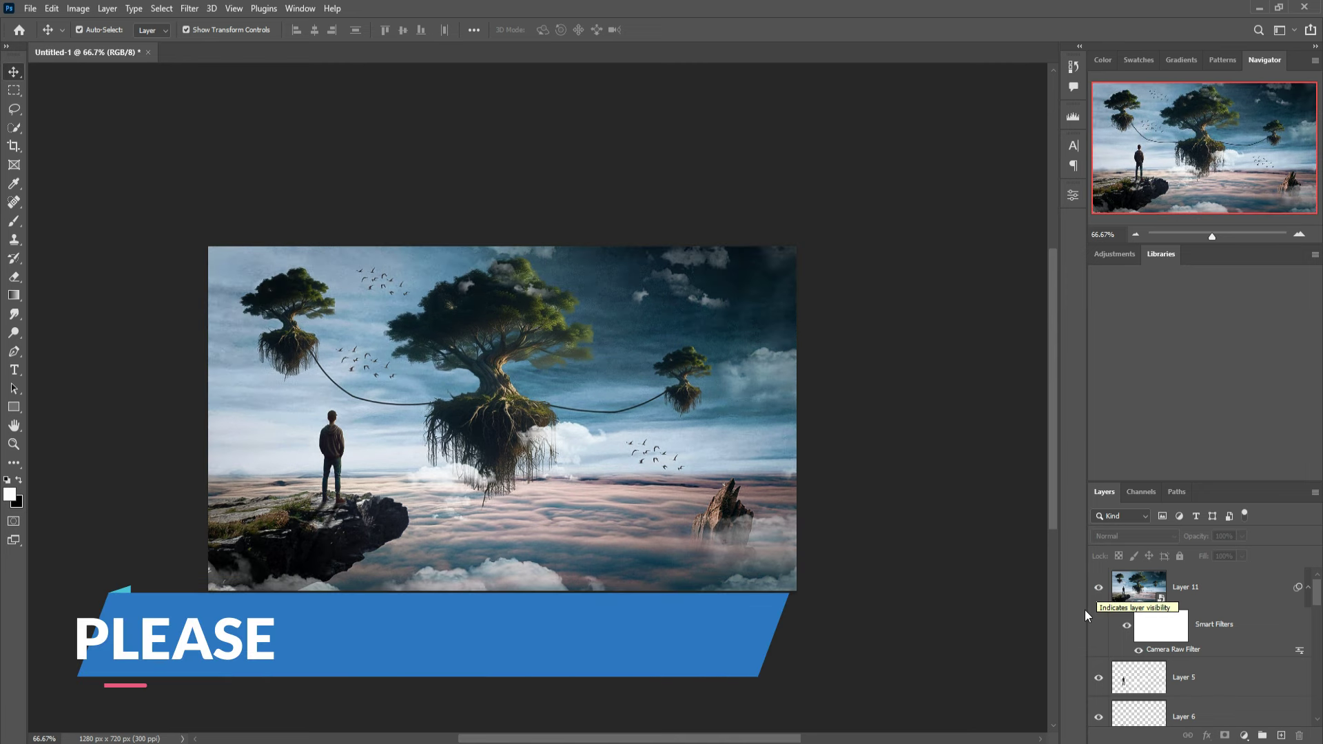